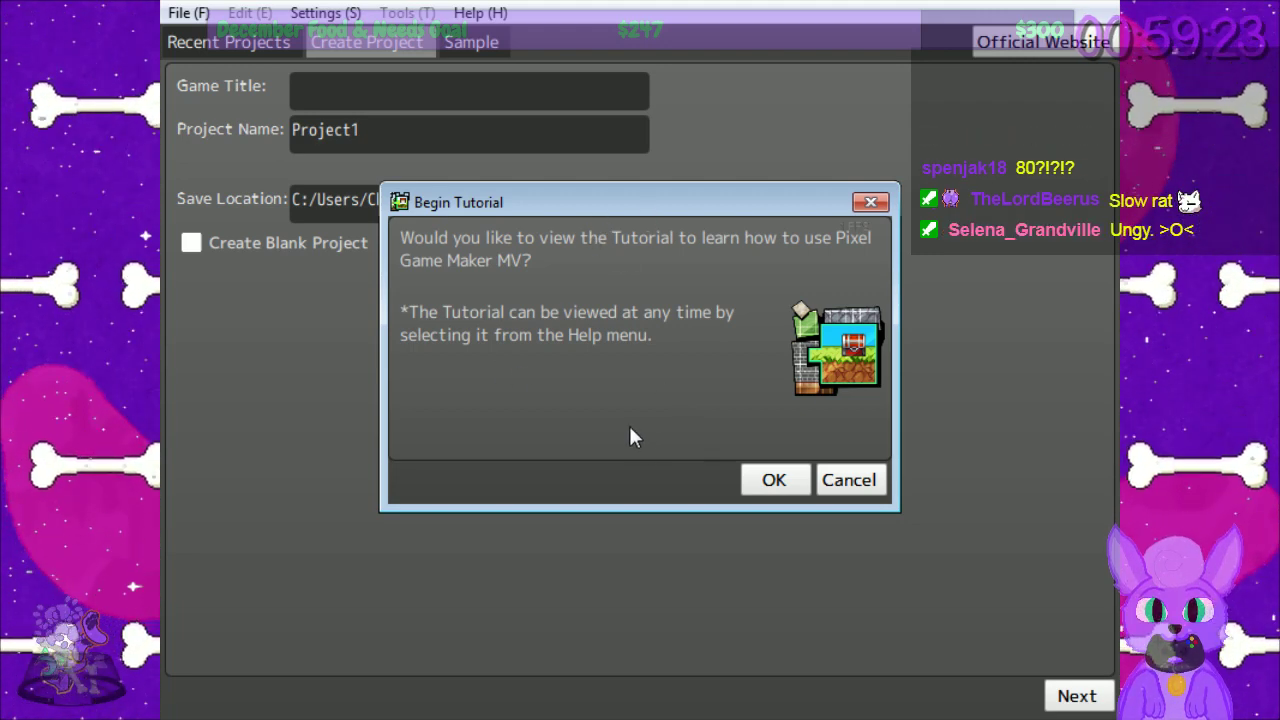
Accept the Begin Tutorial prompt and step through its opening tutorial notes until they close.
mouse_move(715, 212)
mouse_down()
mouse_move(628, 172)
mouse_move(750, 196)
mouse_move(697, 203)
mouse_up()
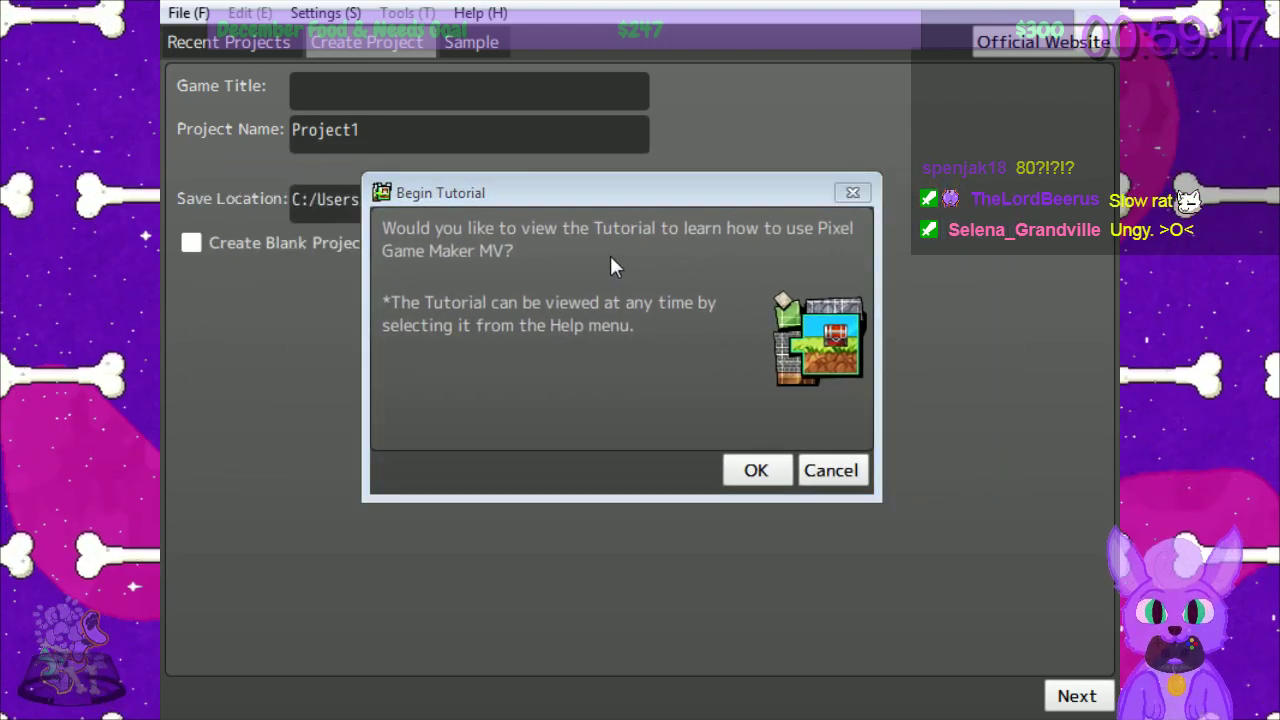
click(754, 472)
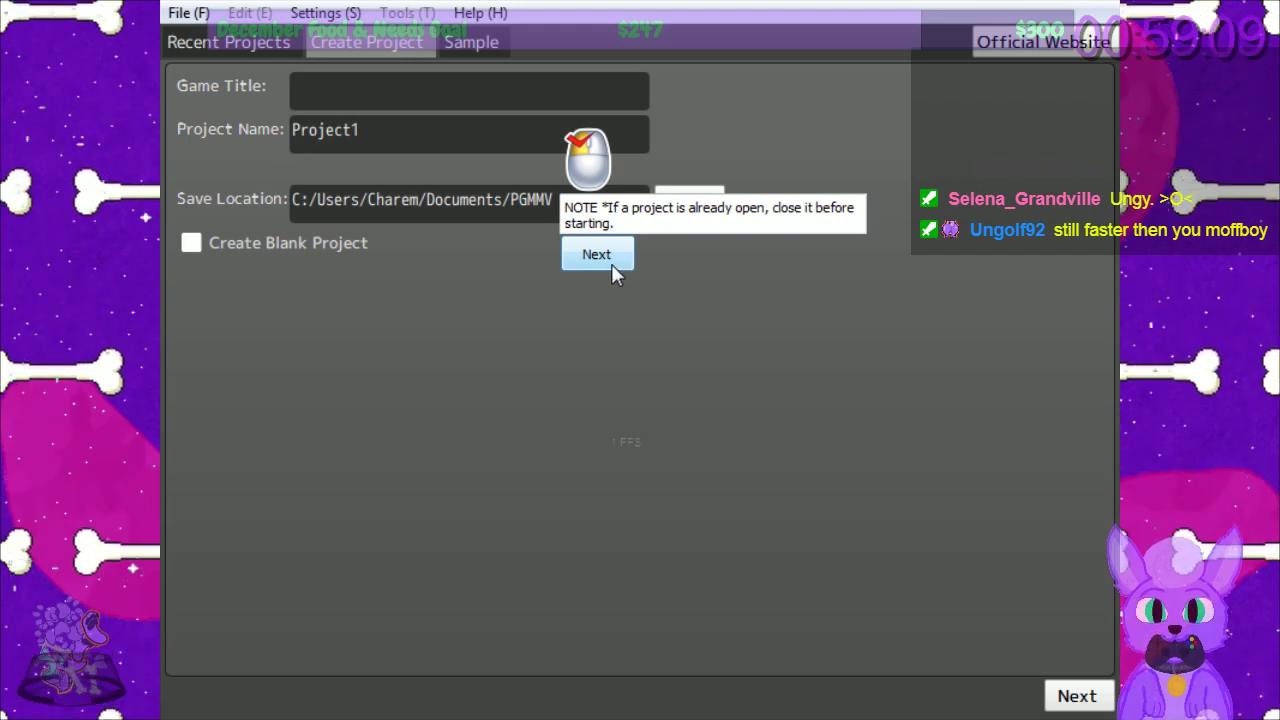
click(605, 261)
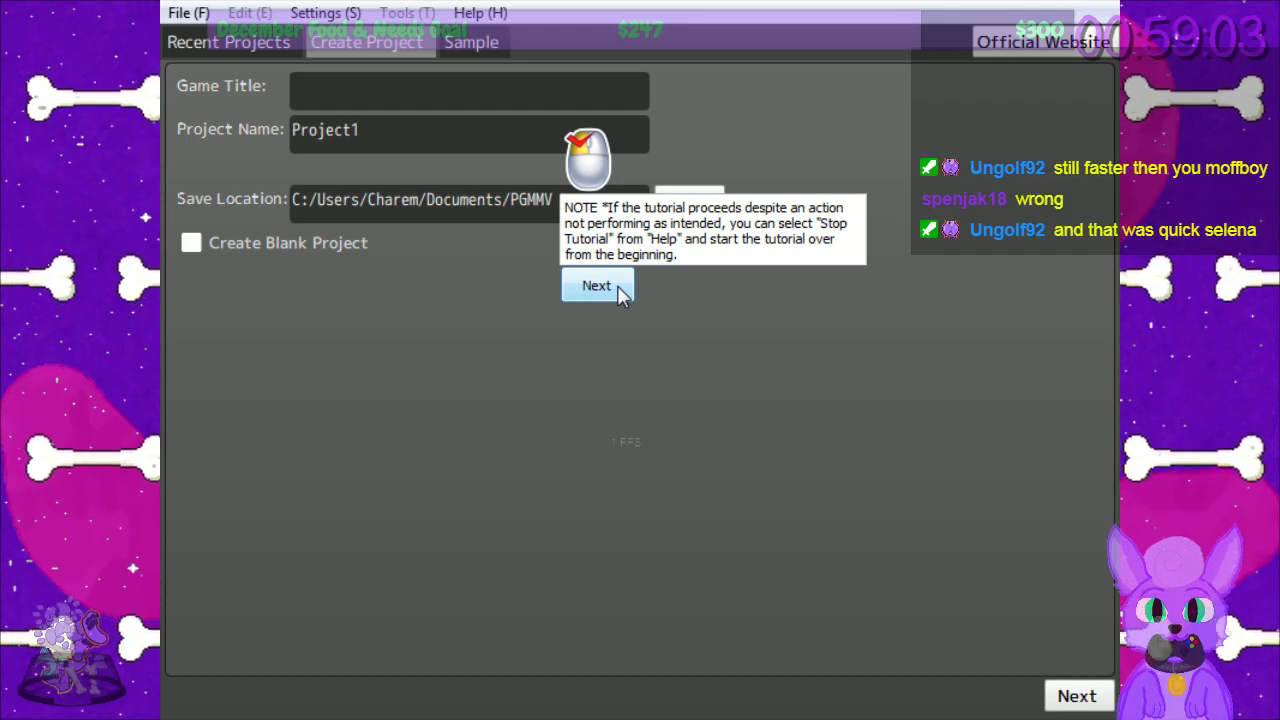
click(618, 287)
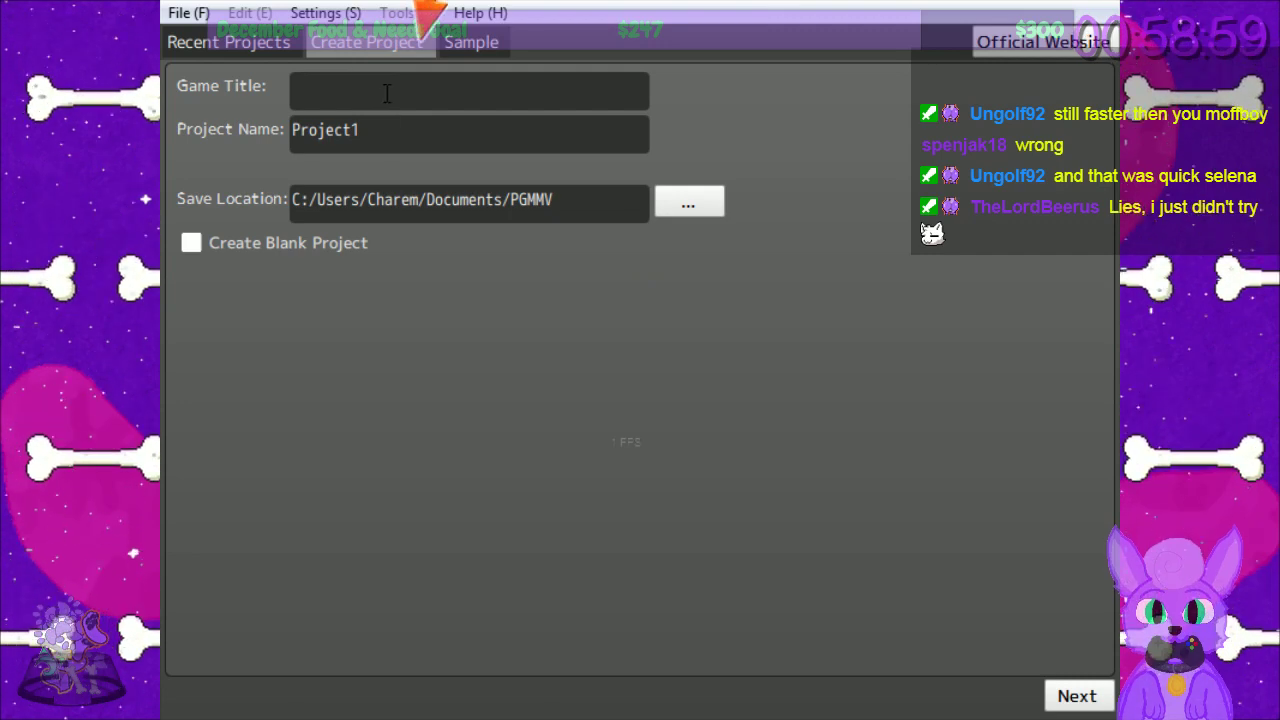
Enter a game title, replace Project1 with the project name TushGame, and continue to Game Type.
click(380, 47)
click(409, 85)
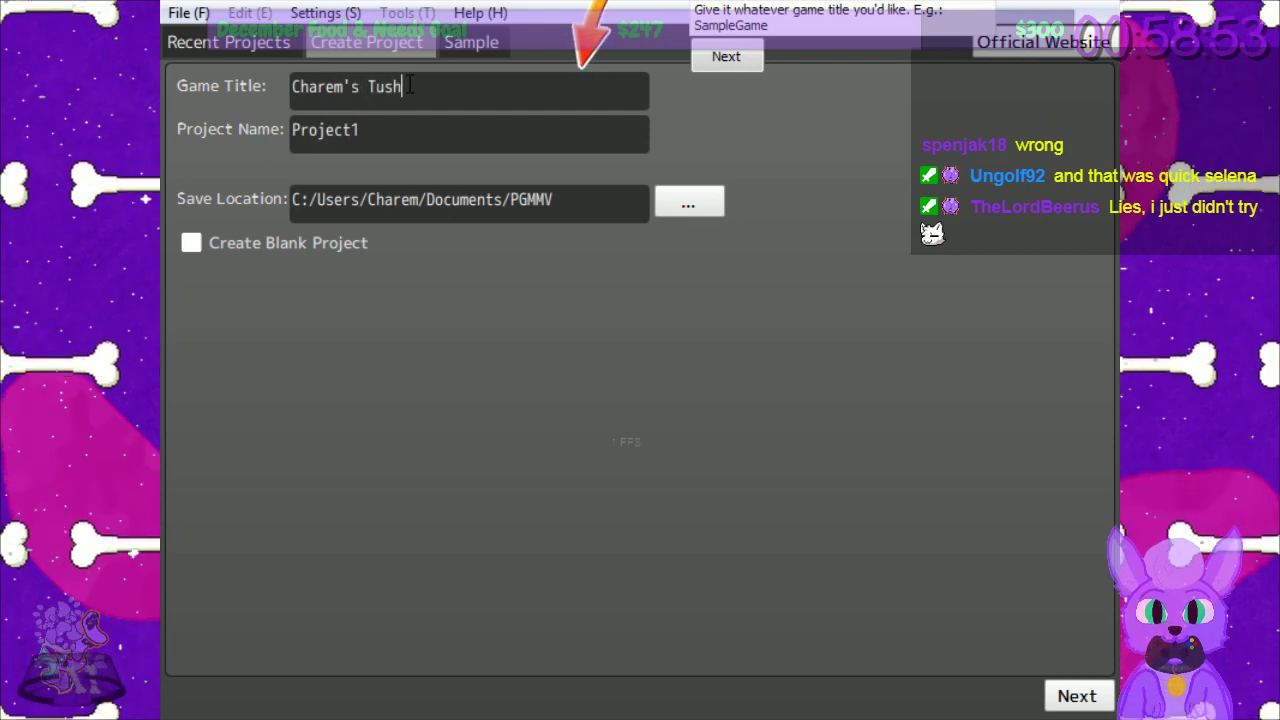
click(446, 137)
text(TushGame)
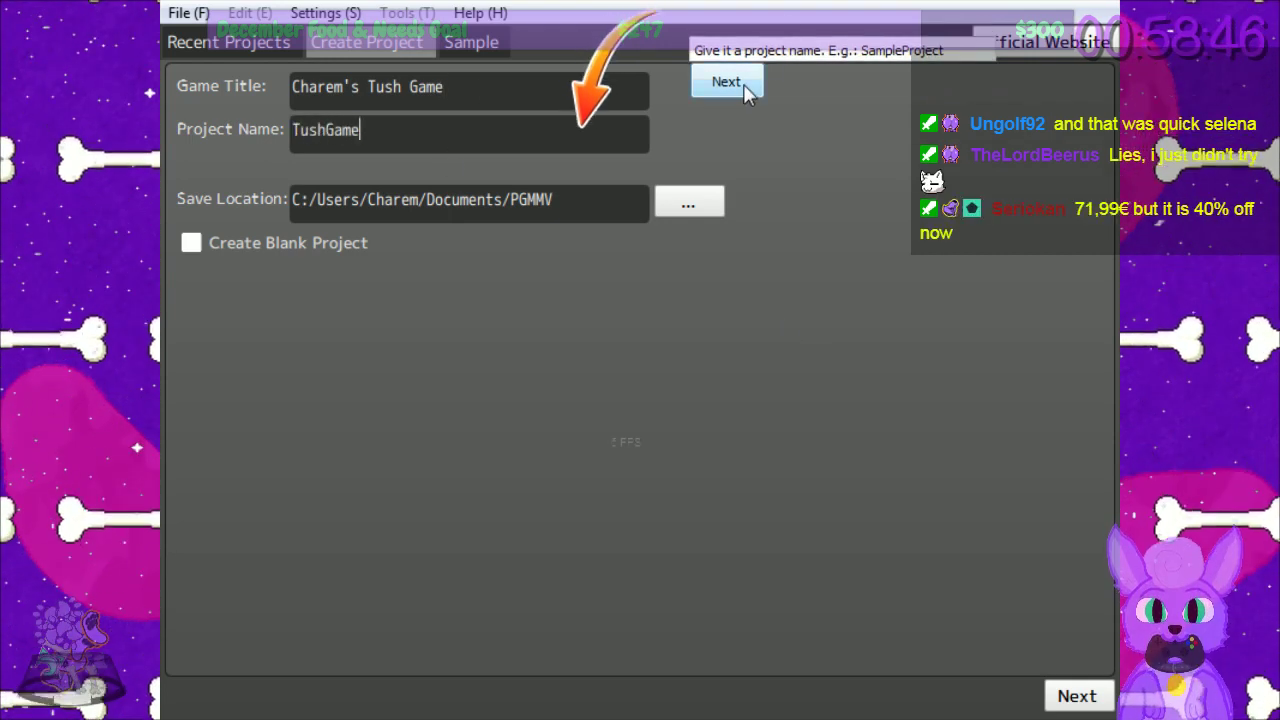
click(744, 85)
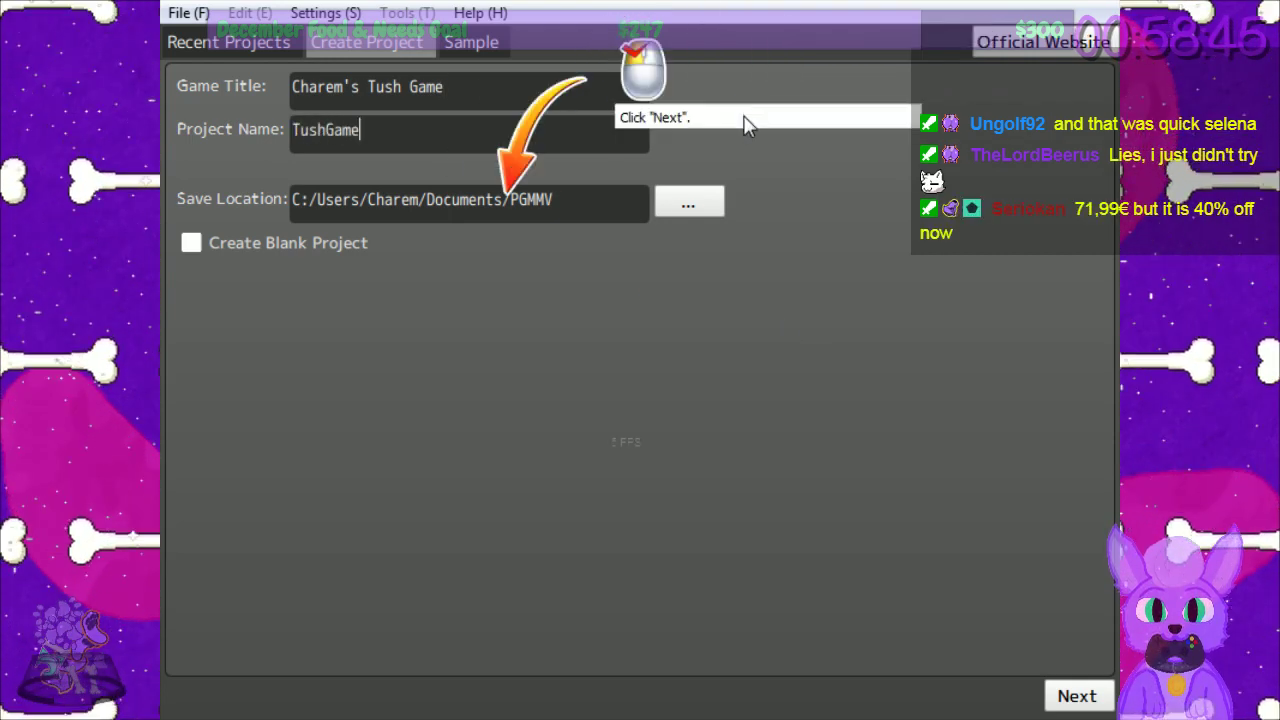
click(1078, 697)
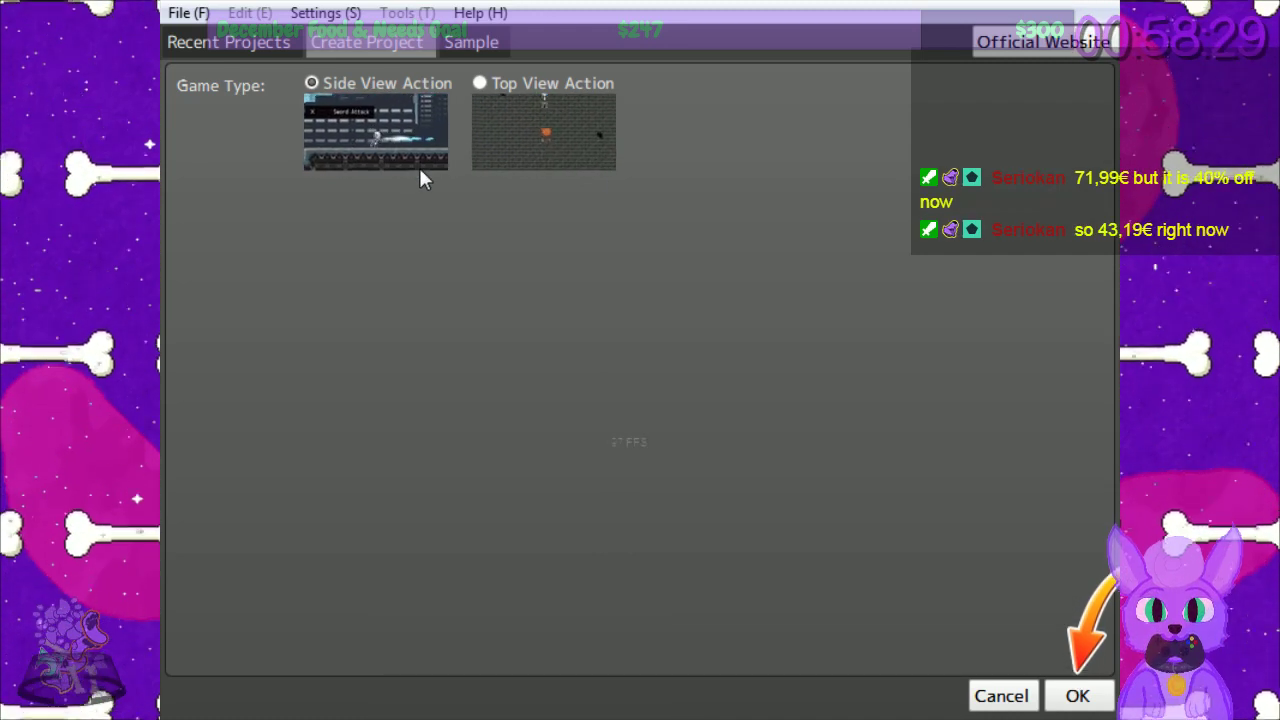
Create the TushGame project as a Side View Action game.
click(1077, 696)
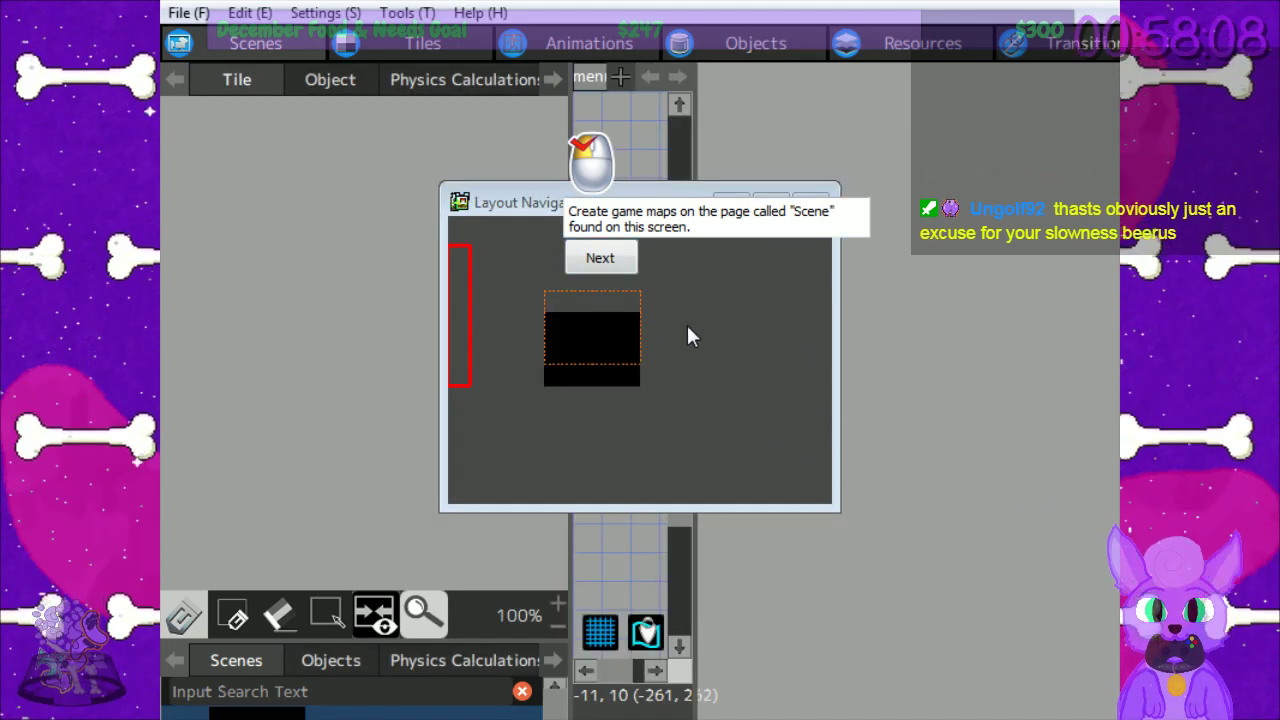
Advance through the three tutorial notes on scenes until the Add Scene prompt appears.
click(601, 260)
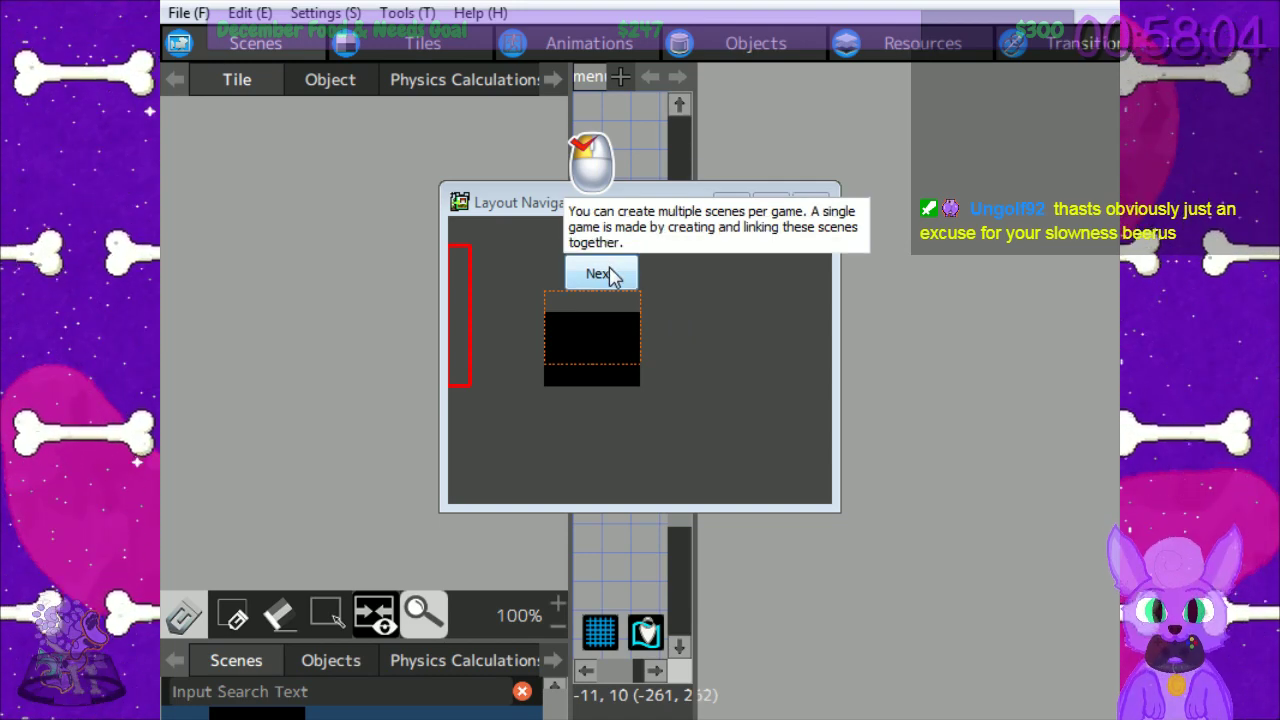
click(600, 280)
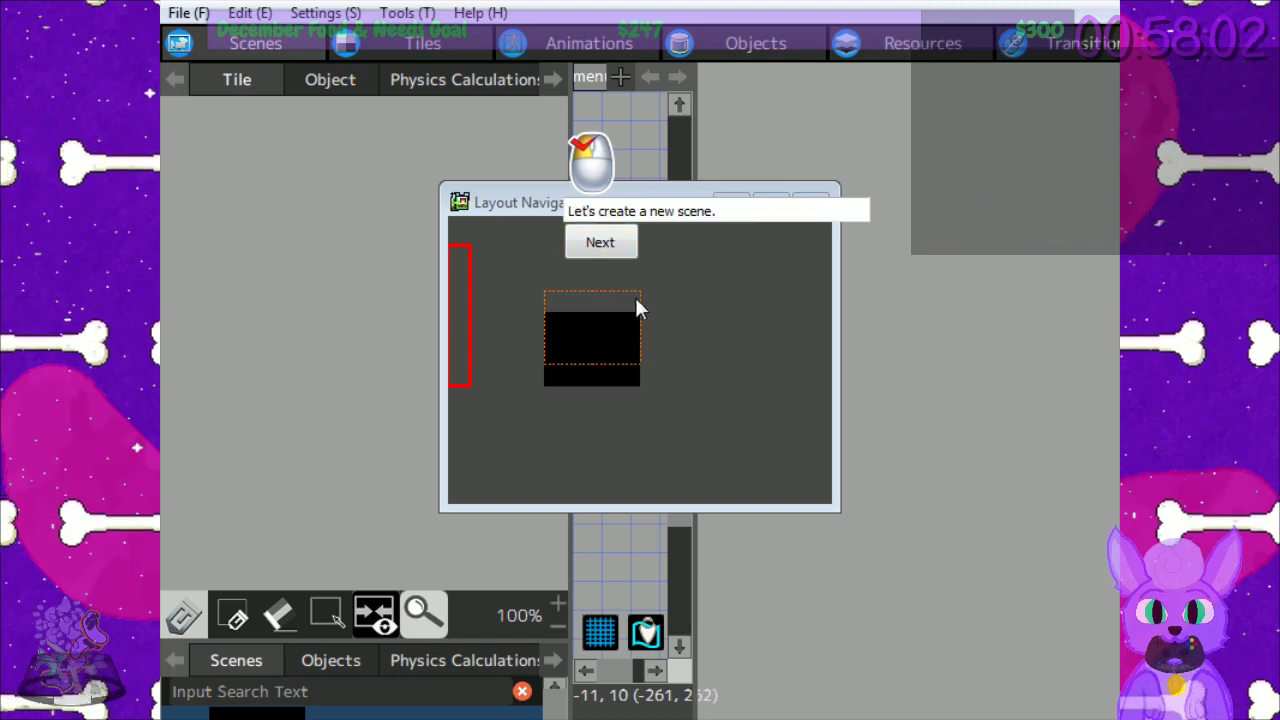
click(610, 248)
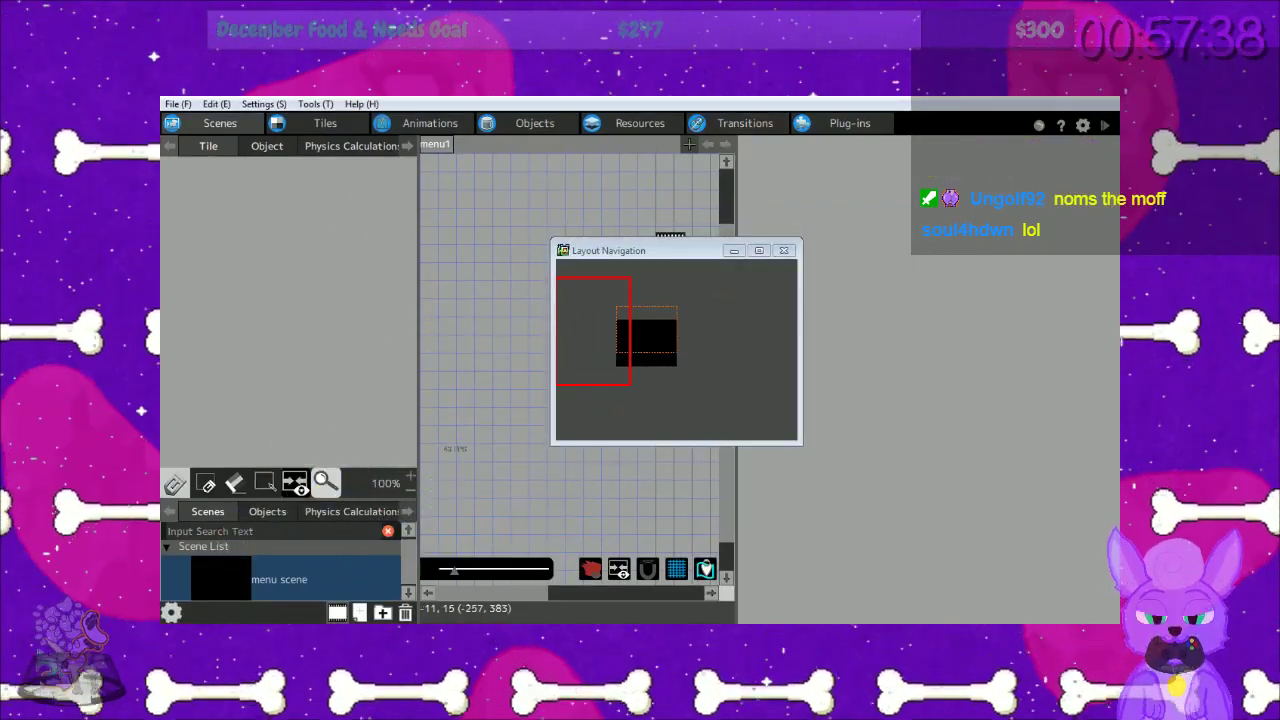
Switch back and forth between XSplit Broadcaster and the Pixel Game Maker MV editor.
key(alt+Tab)
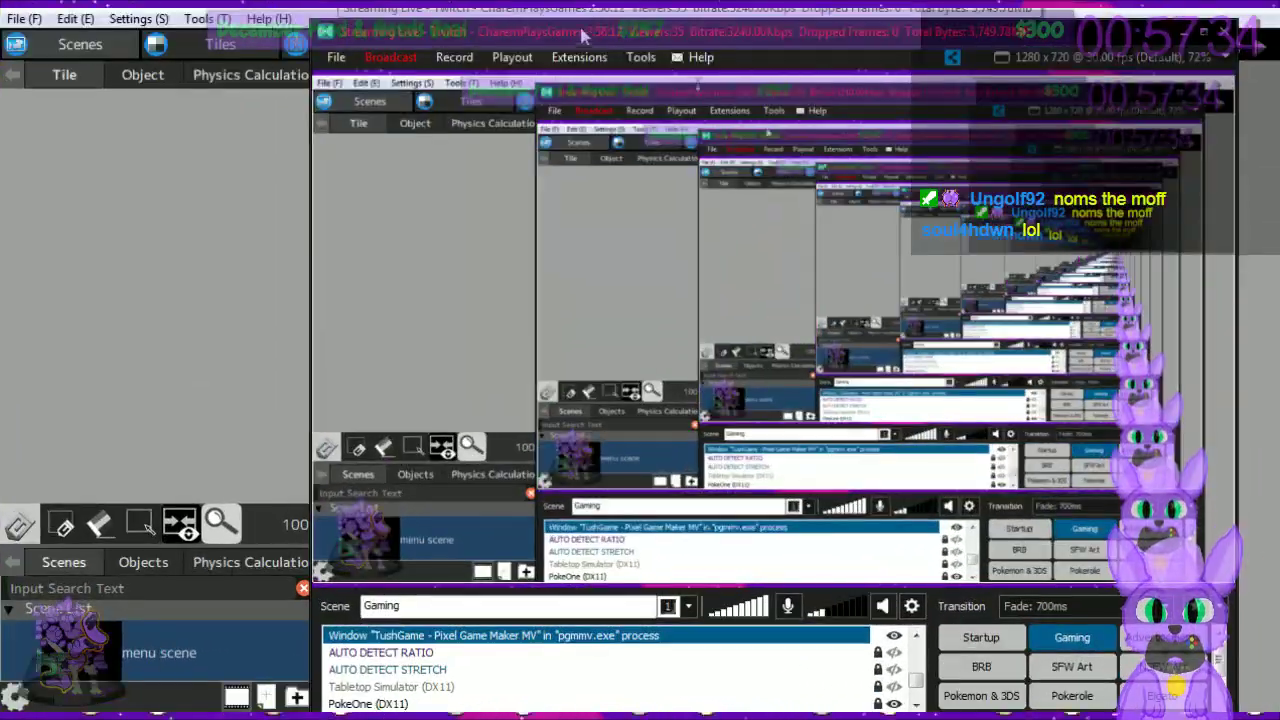
key(alt+Tab)
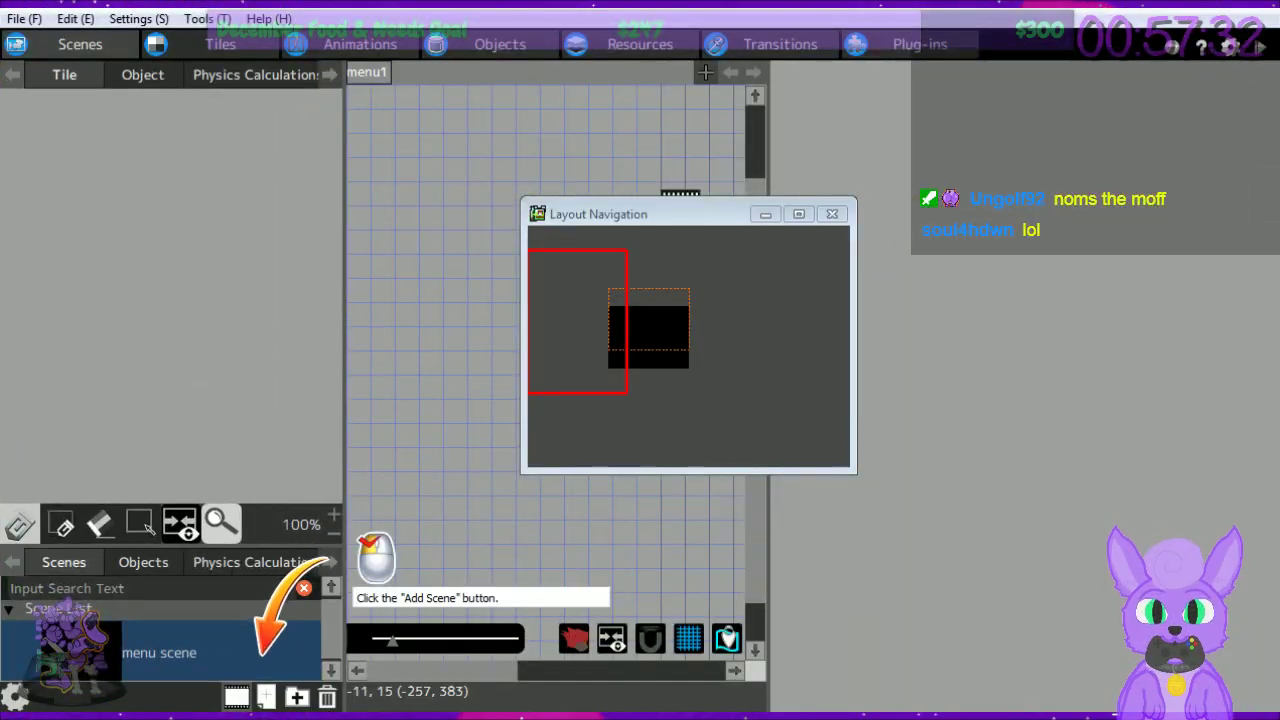
key(alt+Tab)
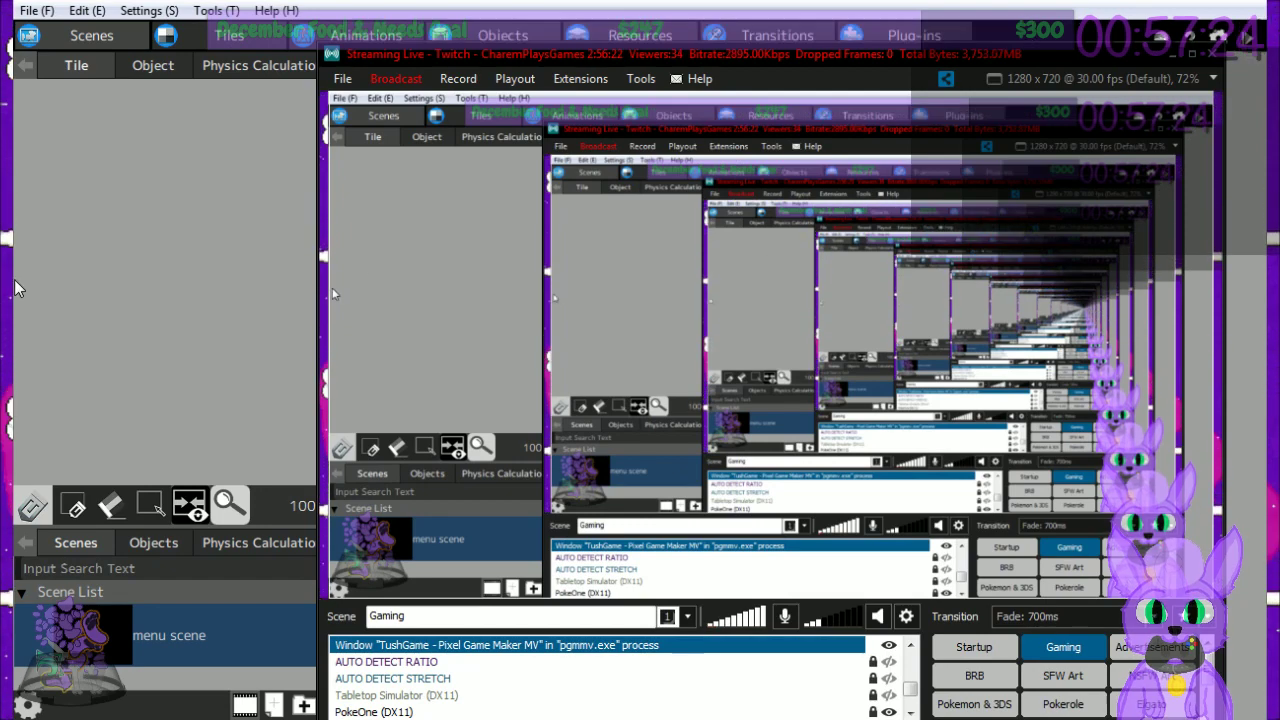
click(18, 279)
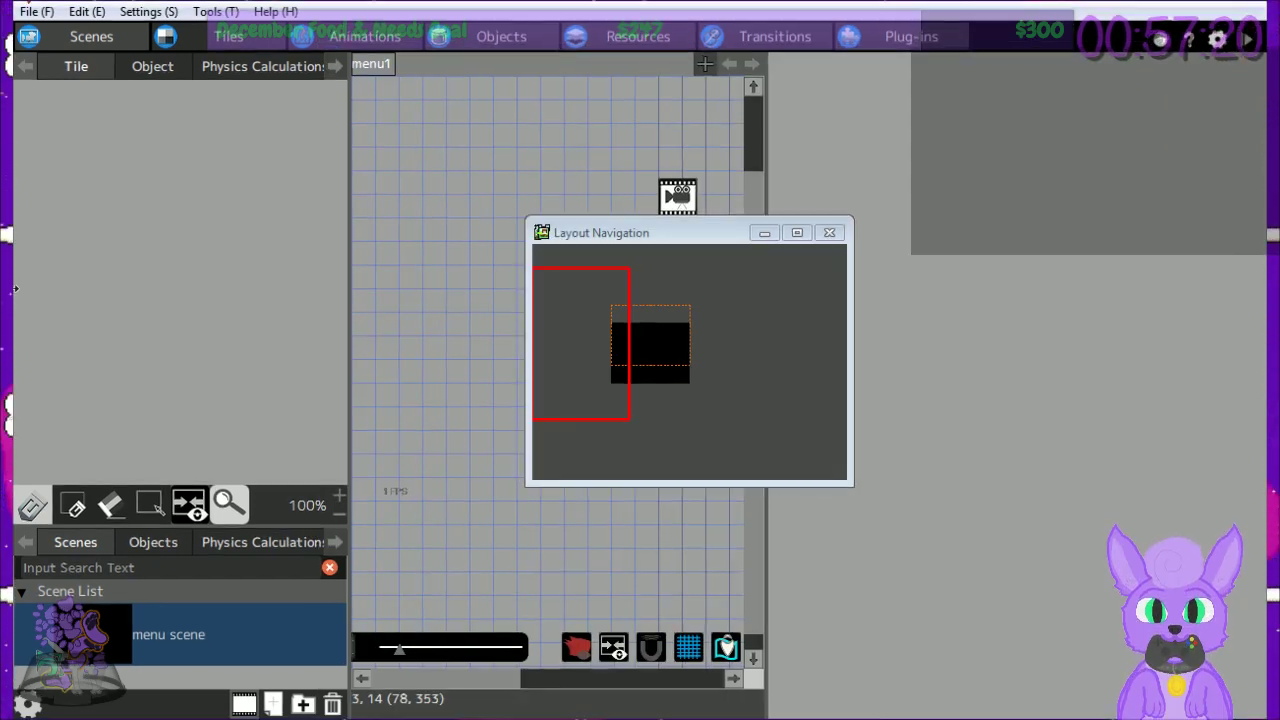
key(alt+Tab)
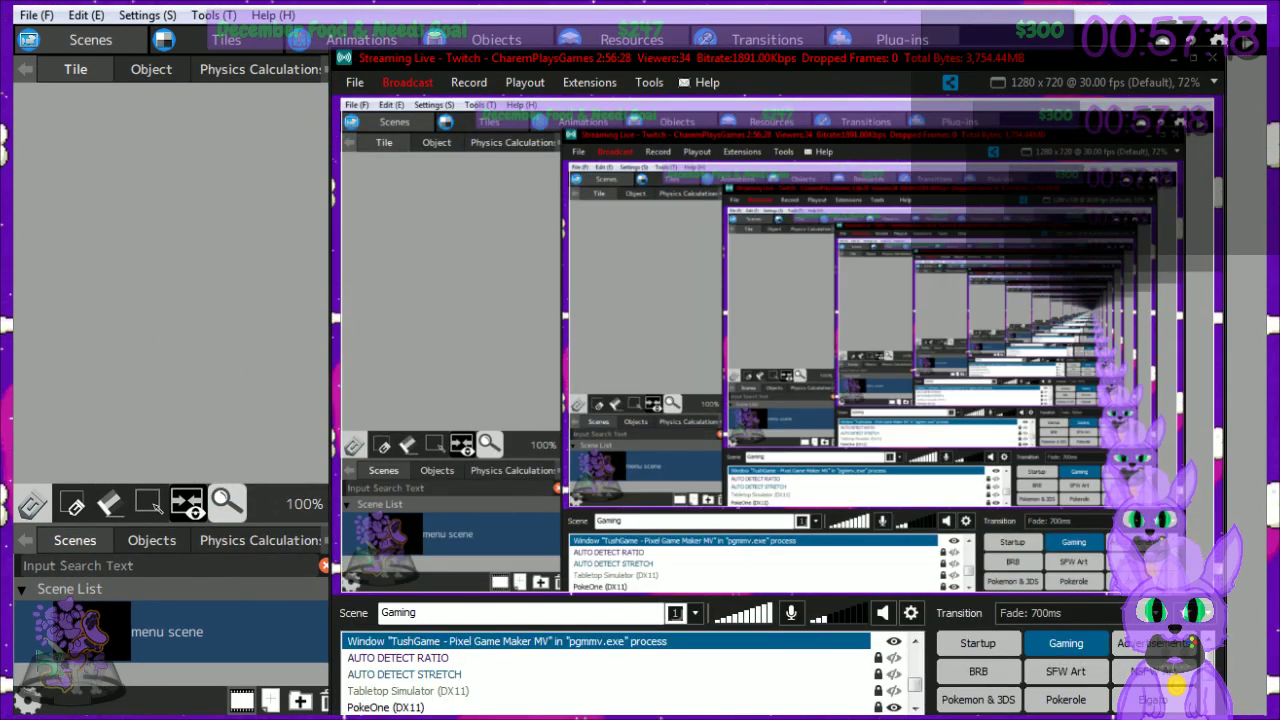
click(18, 336)
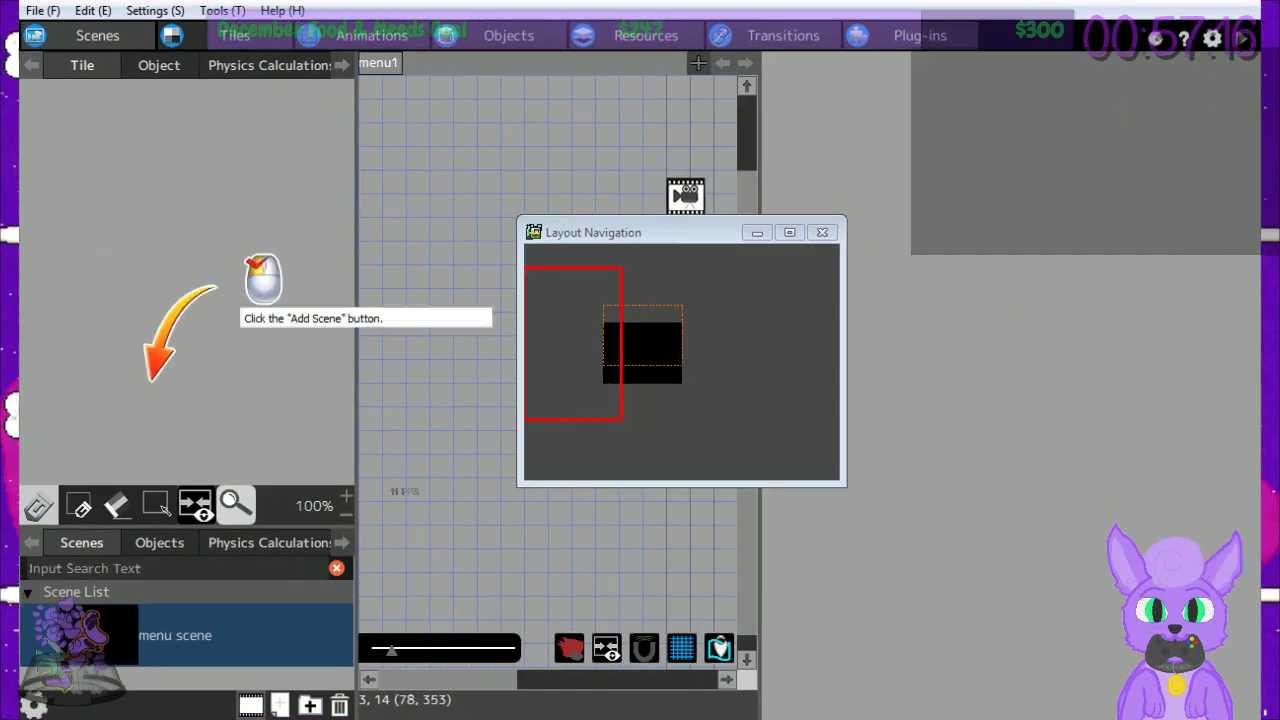
key(alt+Tab)
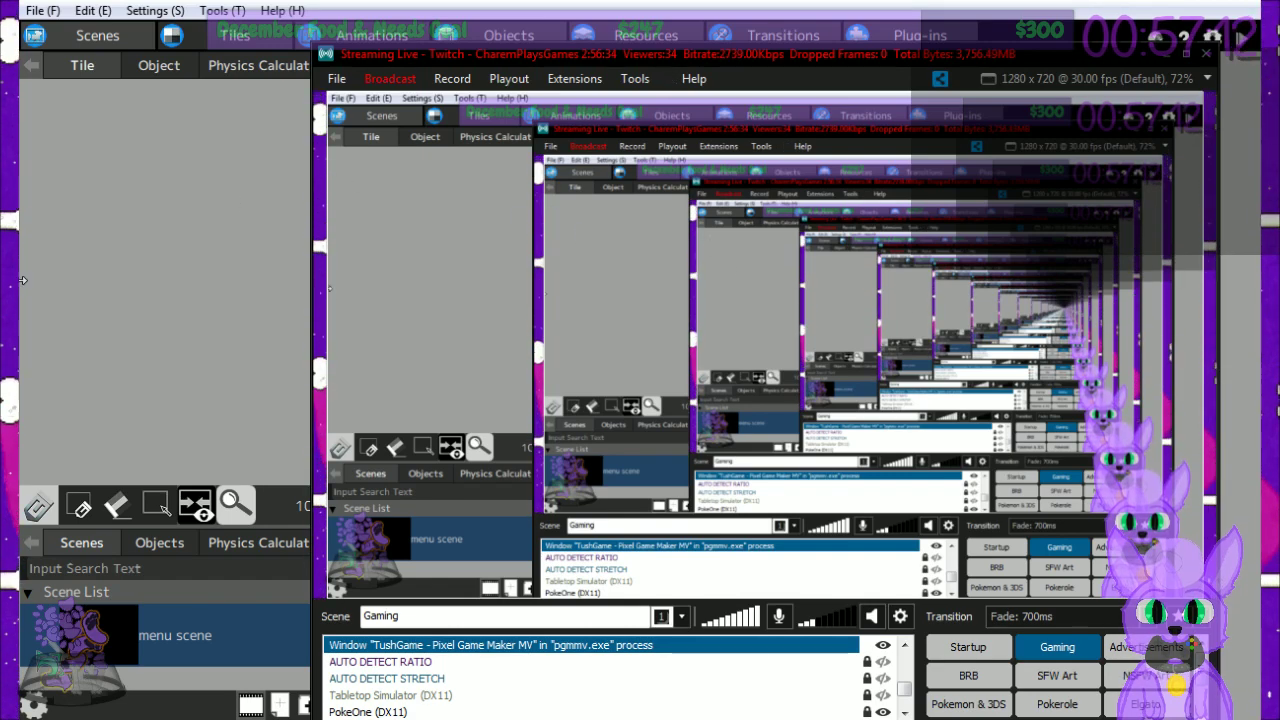
click(36, 280)
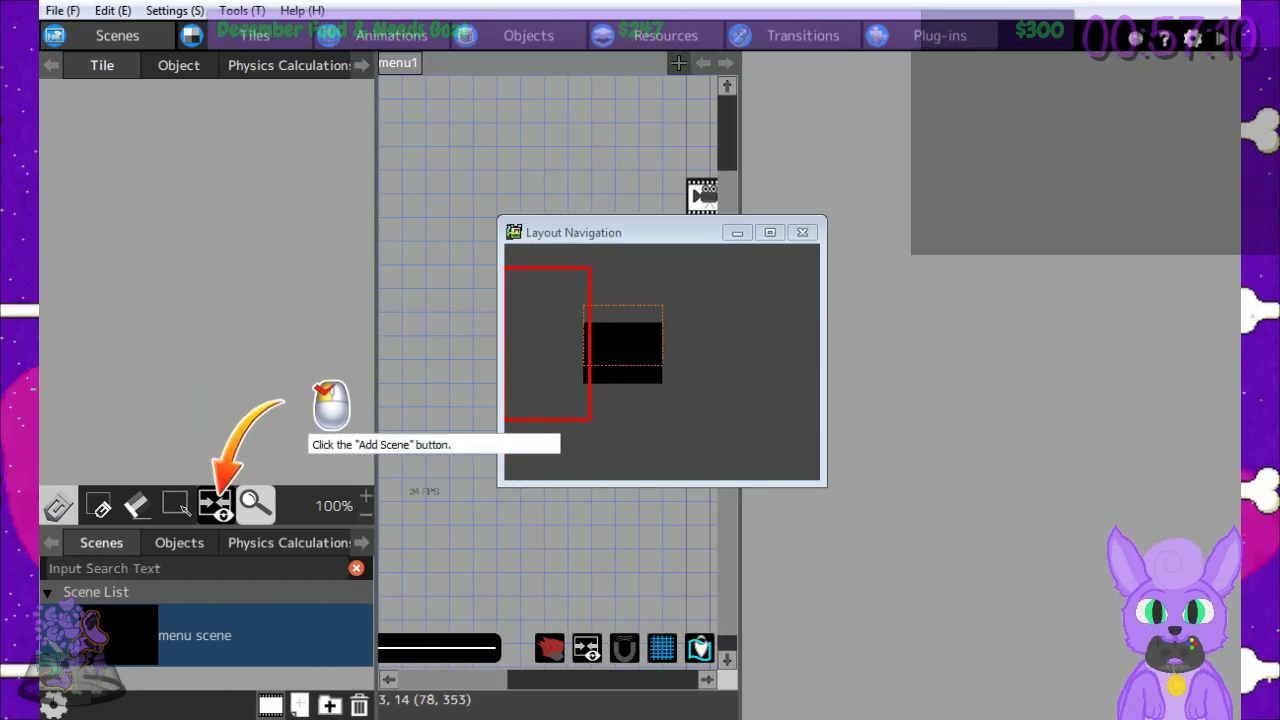
key(alt+Tab)
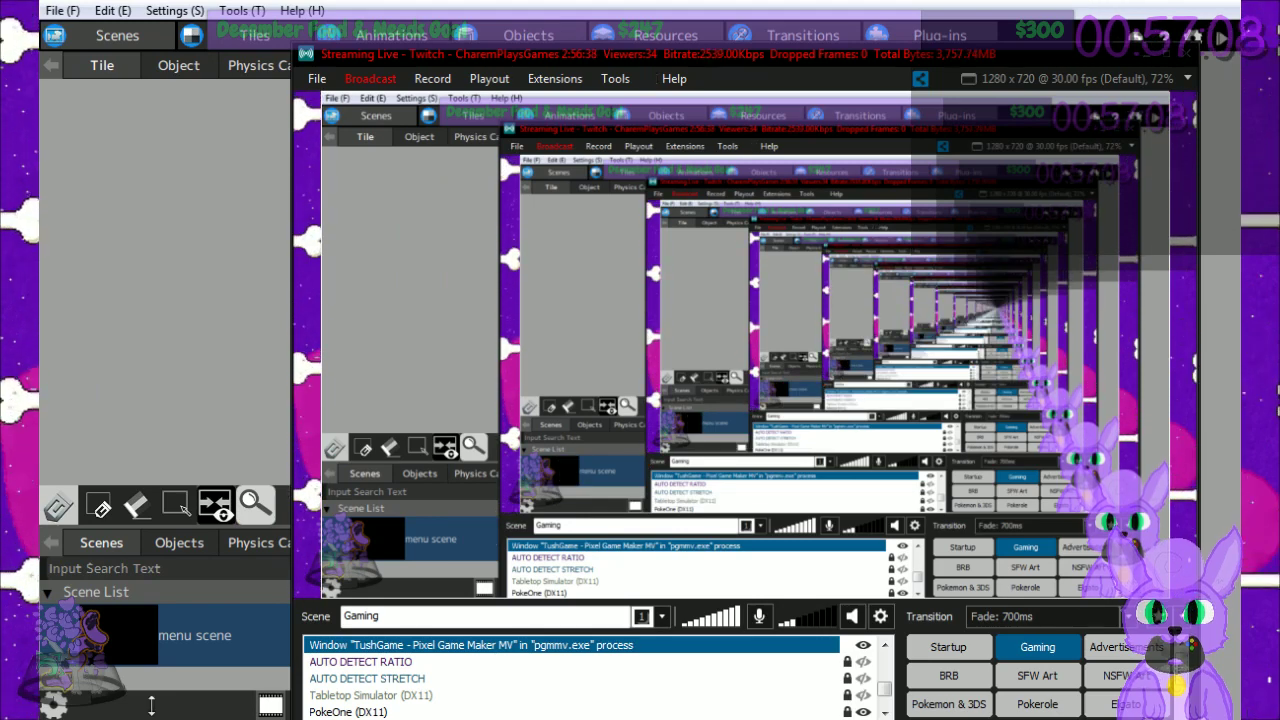
key(alt+Tab)
key(alt+Tab)
key(alt+Tab)
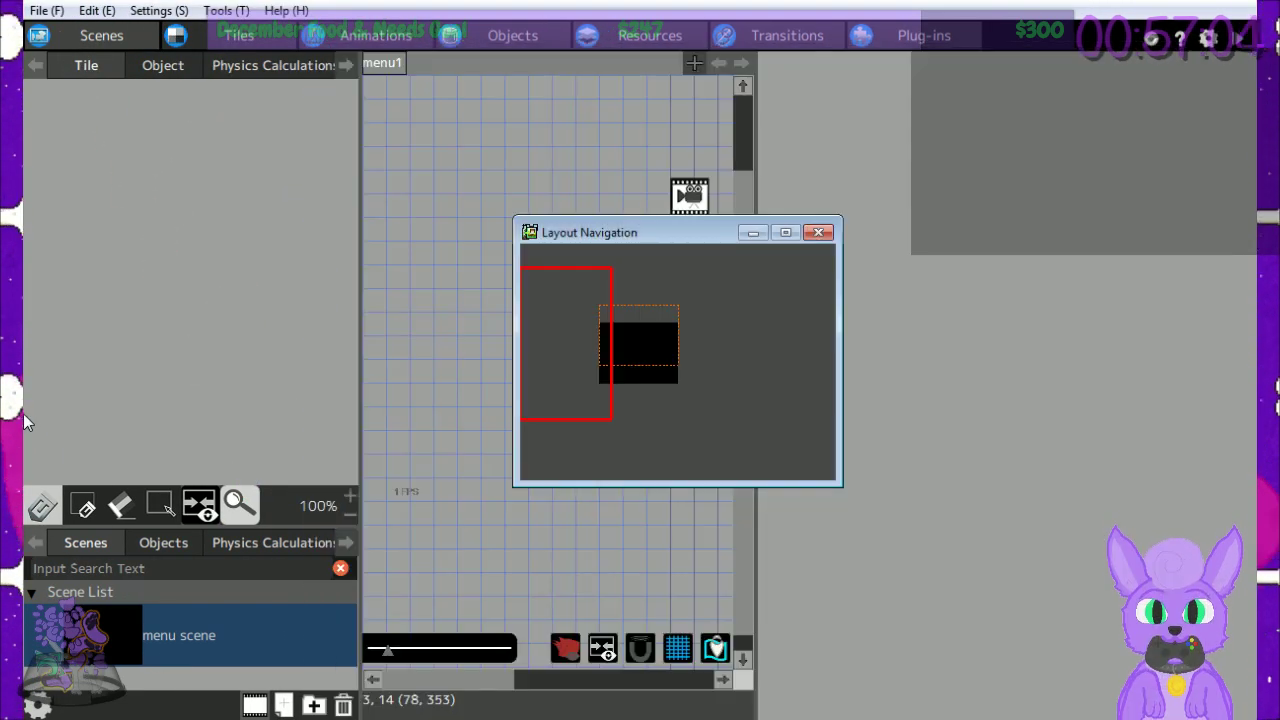
key(alt+Tab)
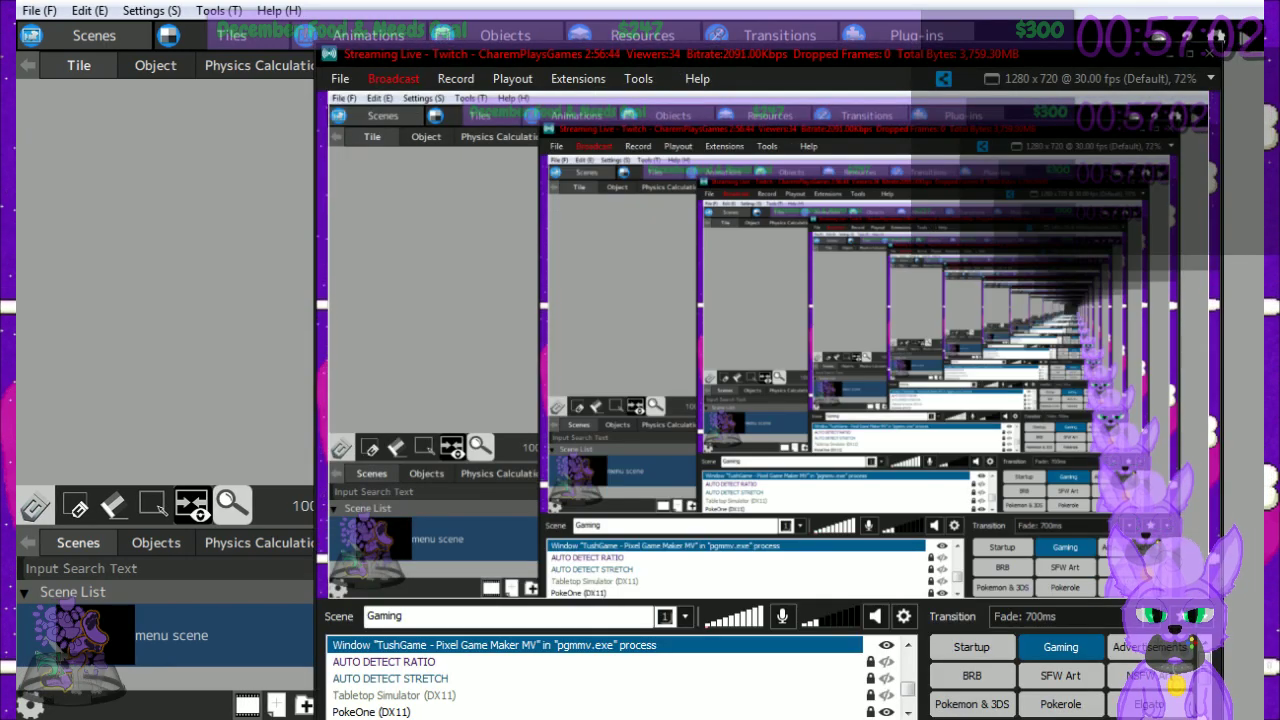
key(alt+Tab)
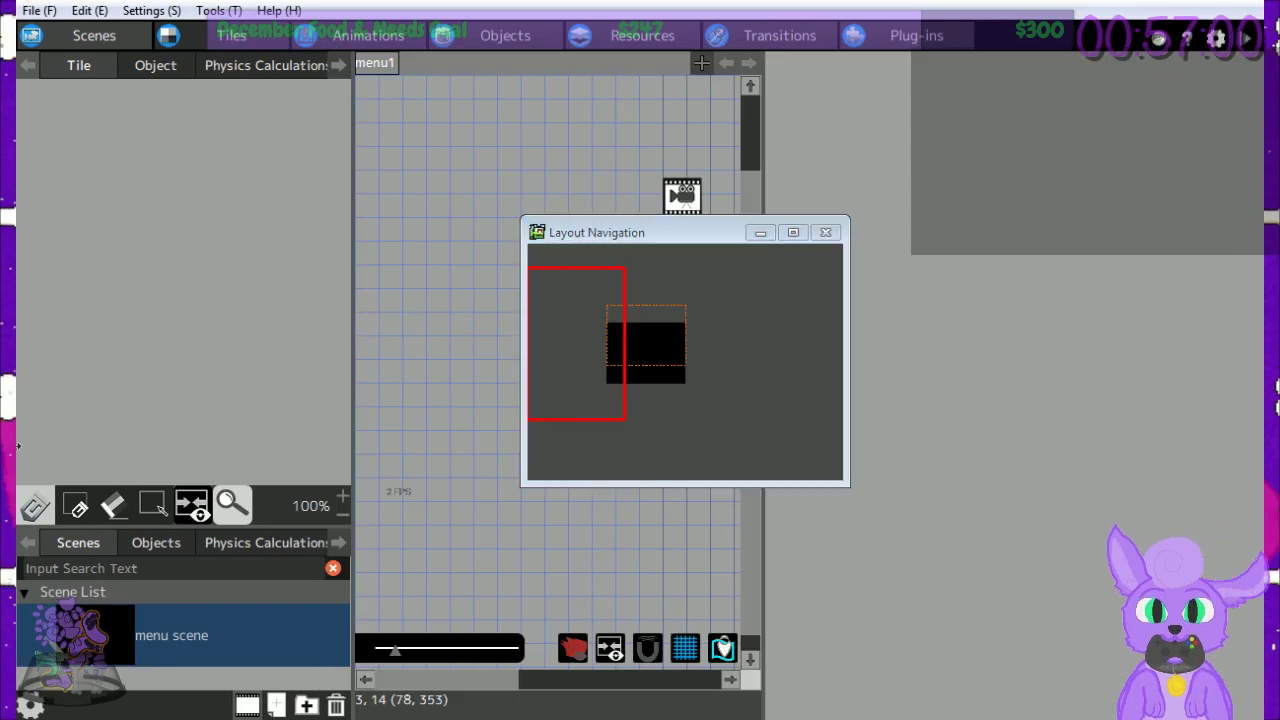
key(alt+Tab)
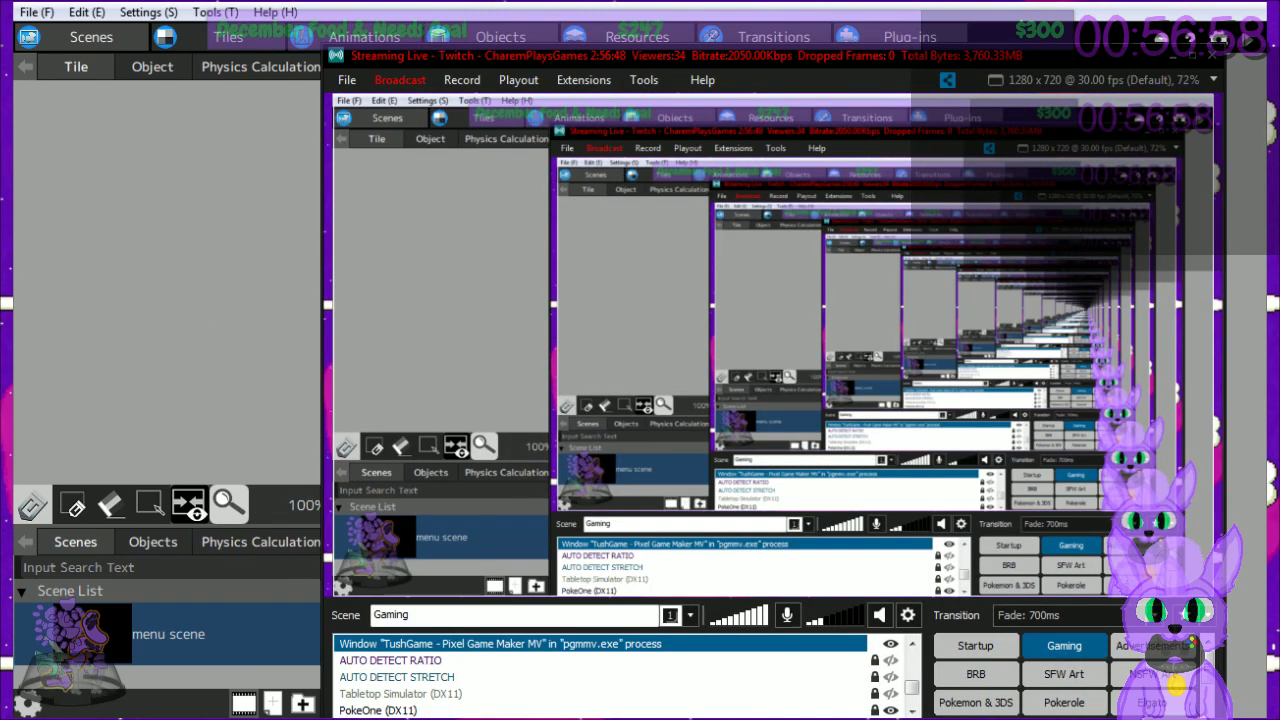
key(alt+Tab)
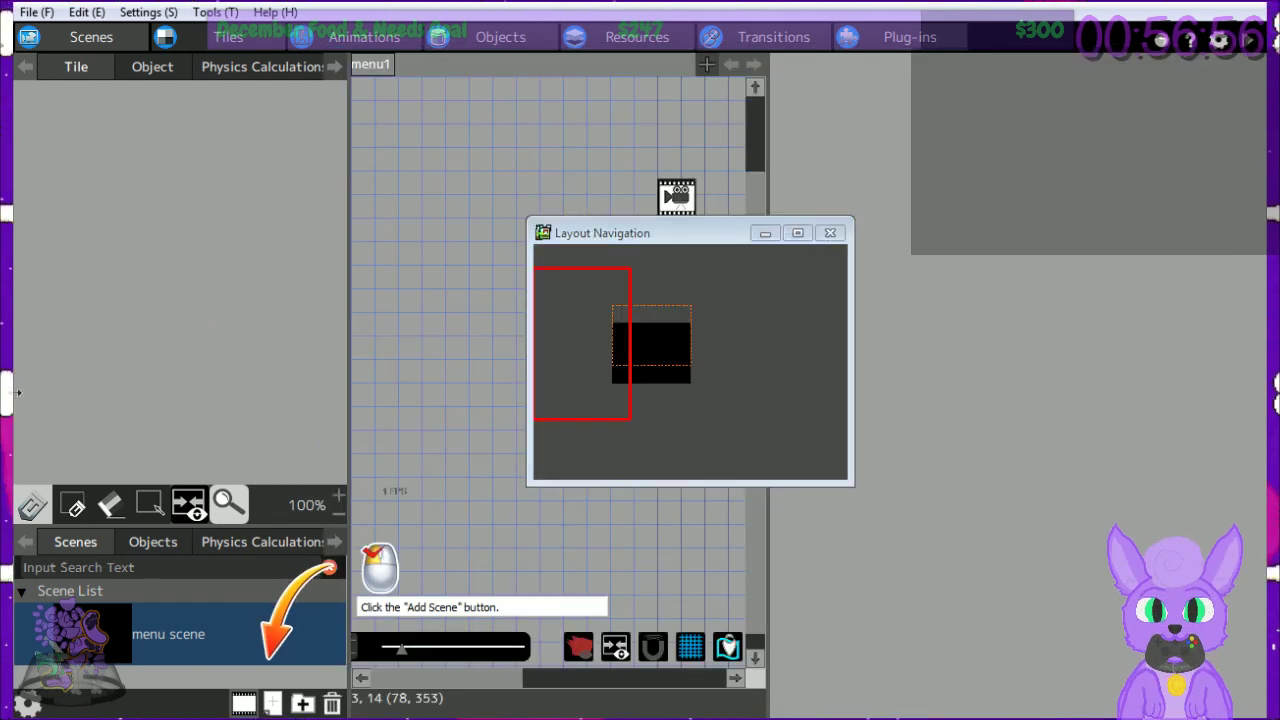
key(alt+Tab)
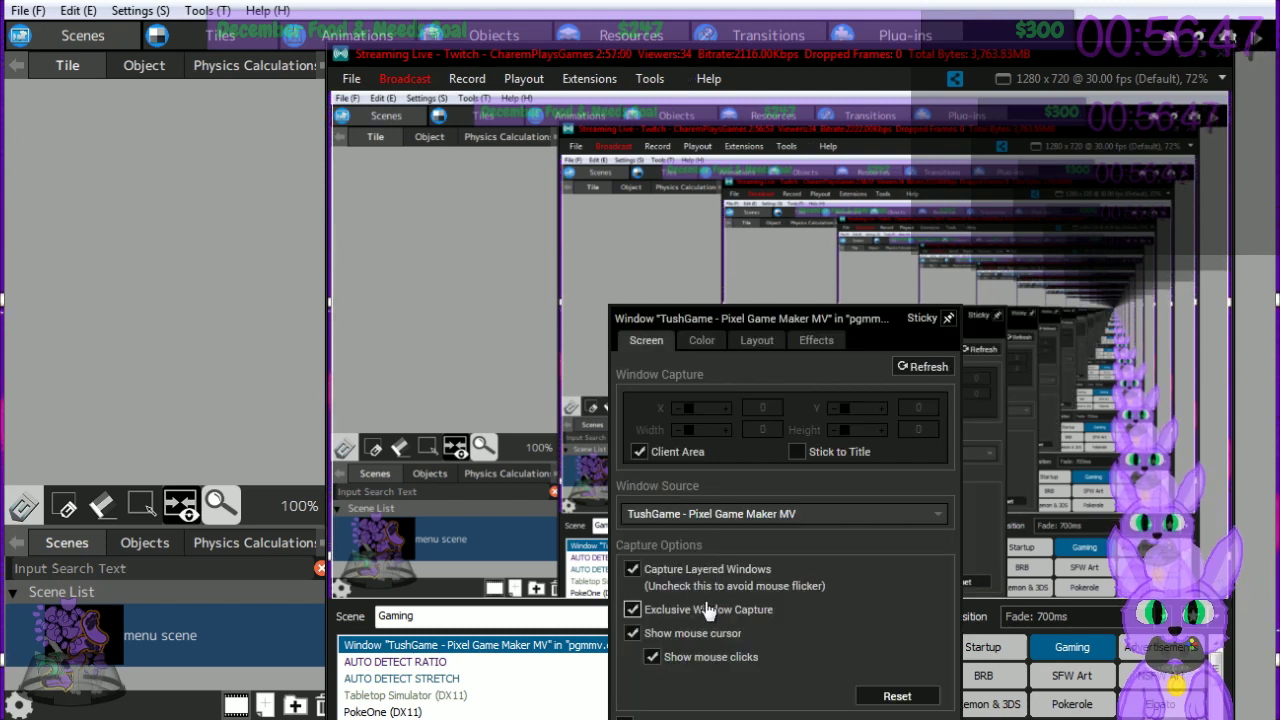
Review the capture source's position and cropping settings, then minimize XSplit Broadcaster.
click(759, 341)
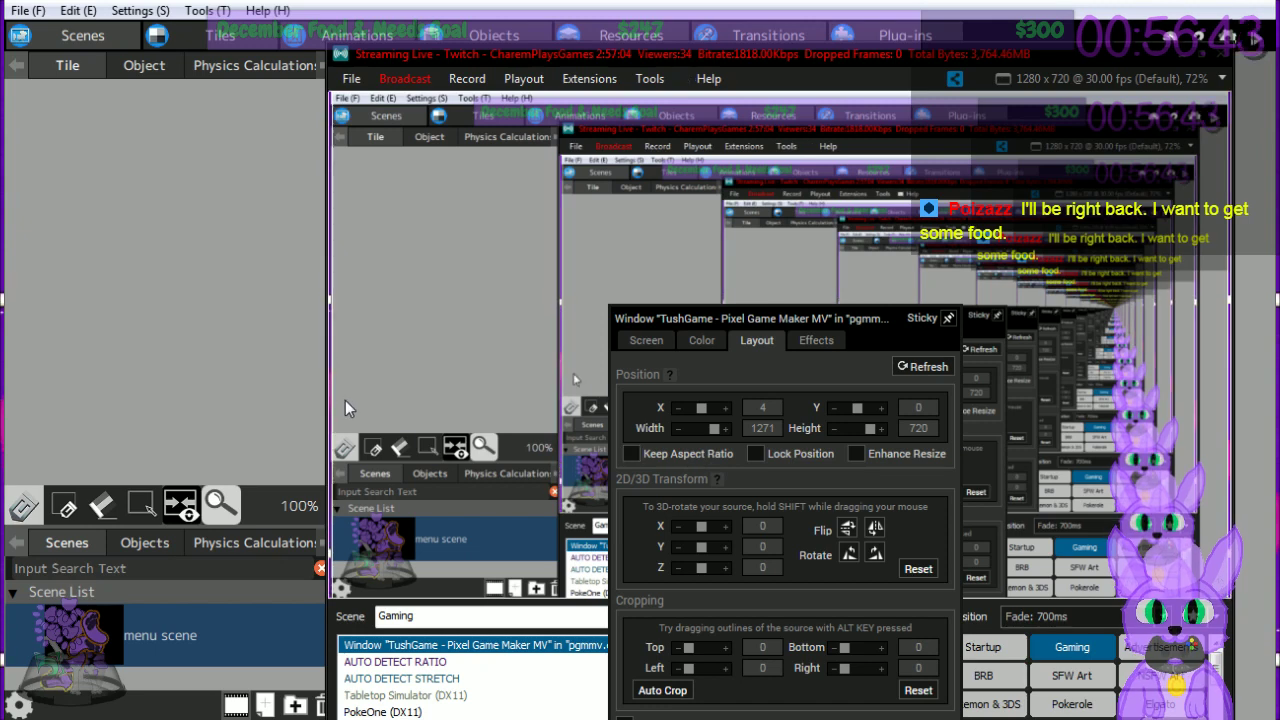
click(502, 396)
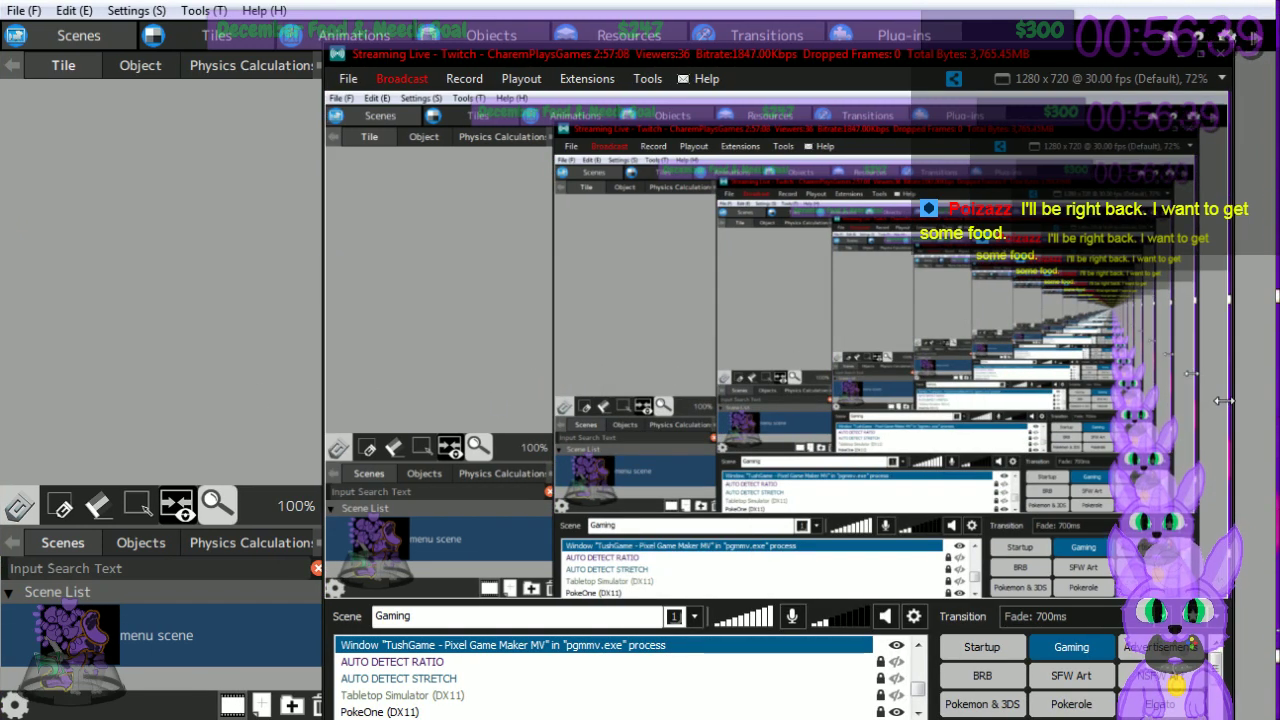
click(1174, 53)
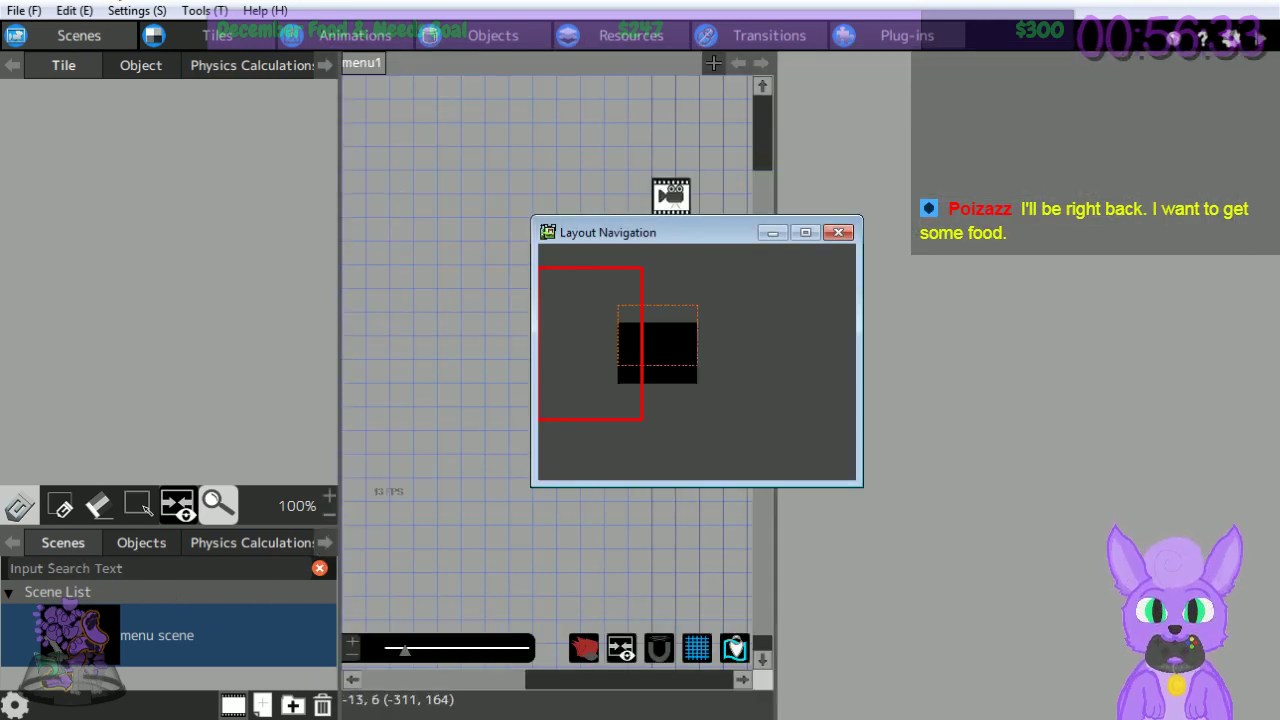
Open and close the File menu, then add a new scene named scene001.
click(24, 12)
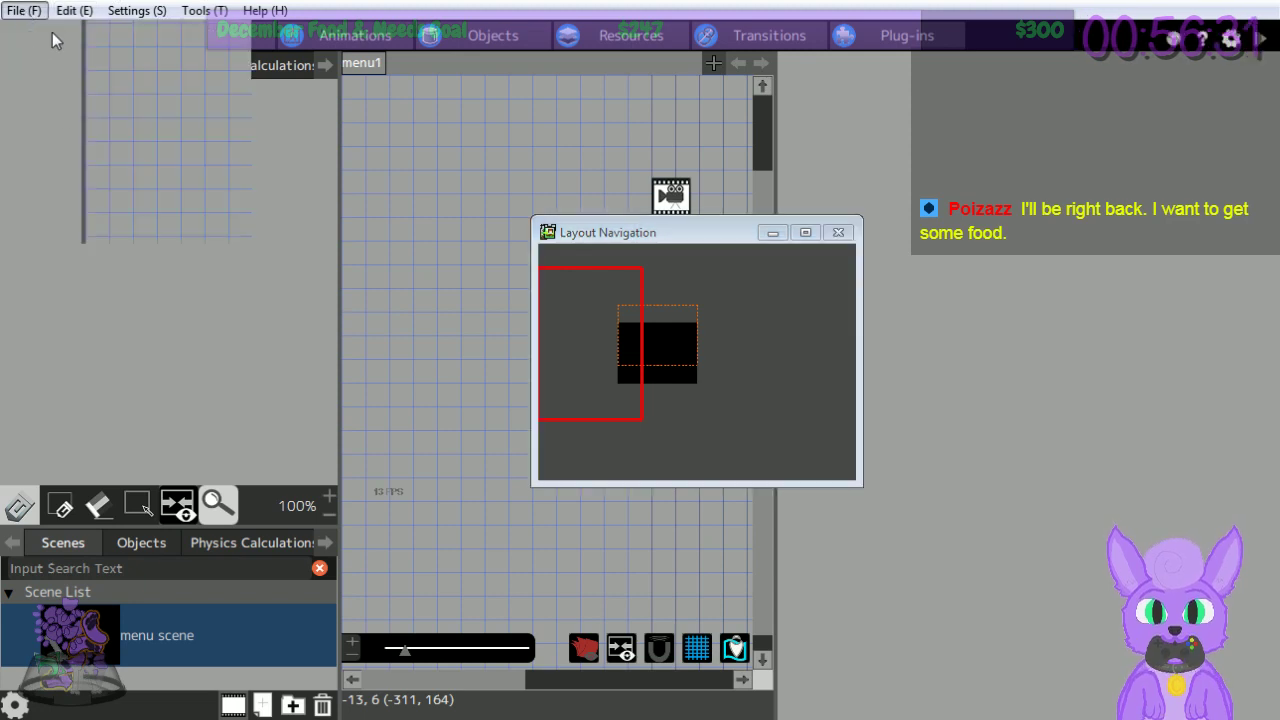
click(20, 13)
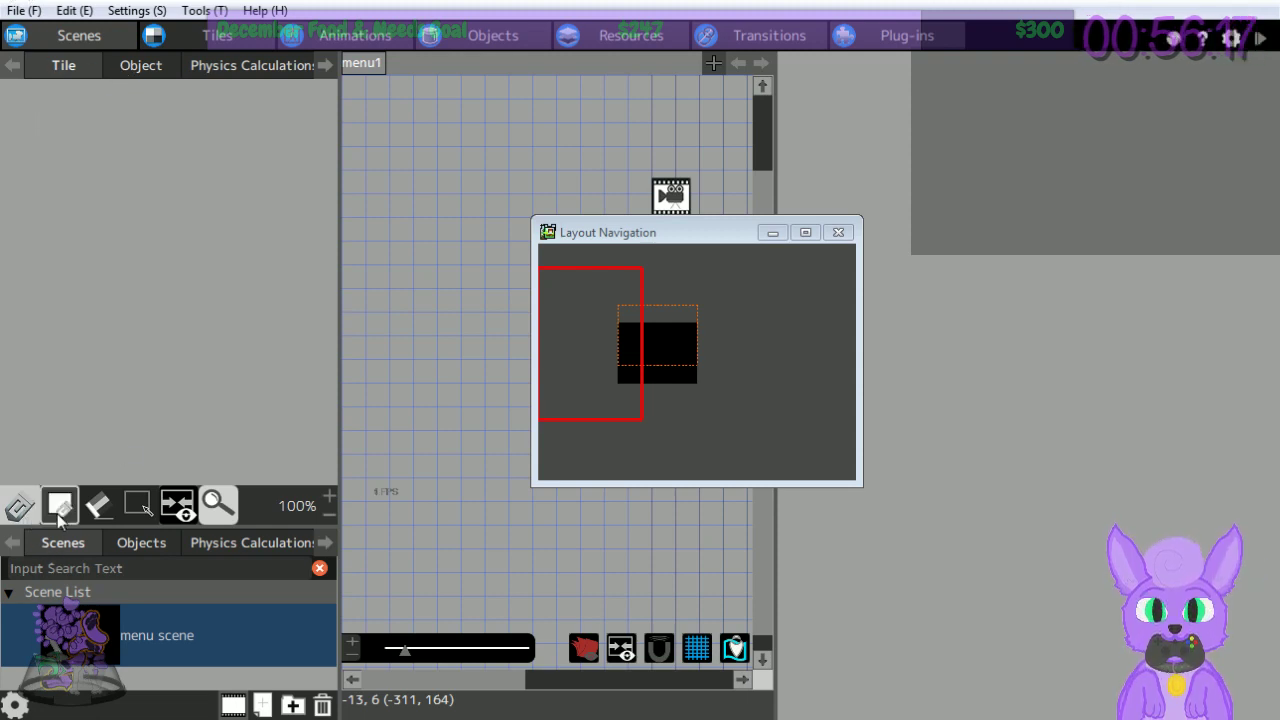
click(262, 706)
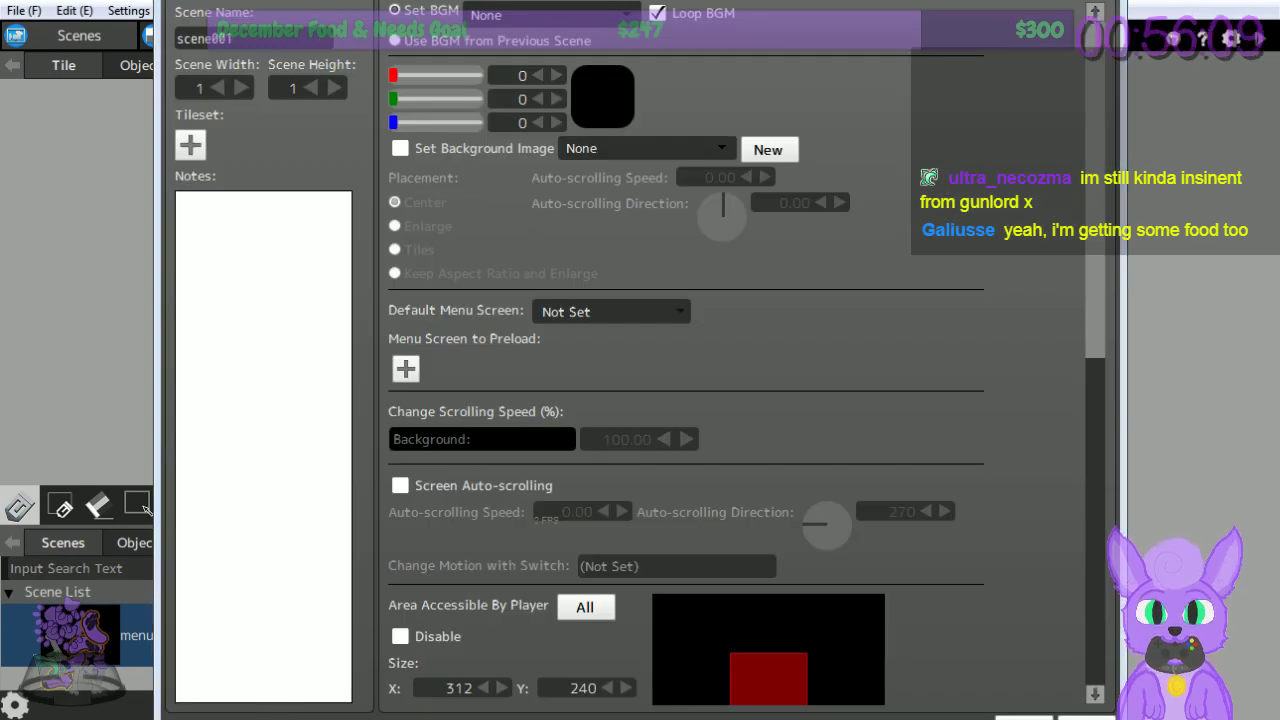
Move the XSplit streaming window out of the way of the editor.
key(alt+Tab)
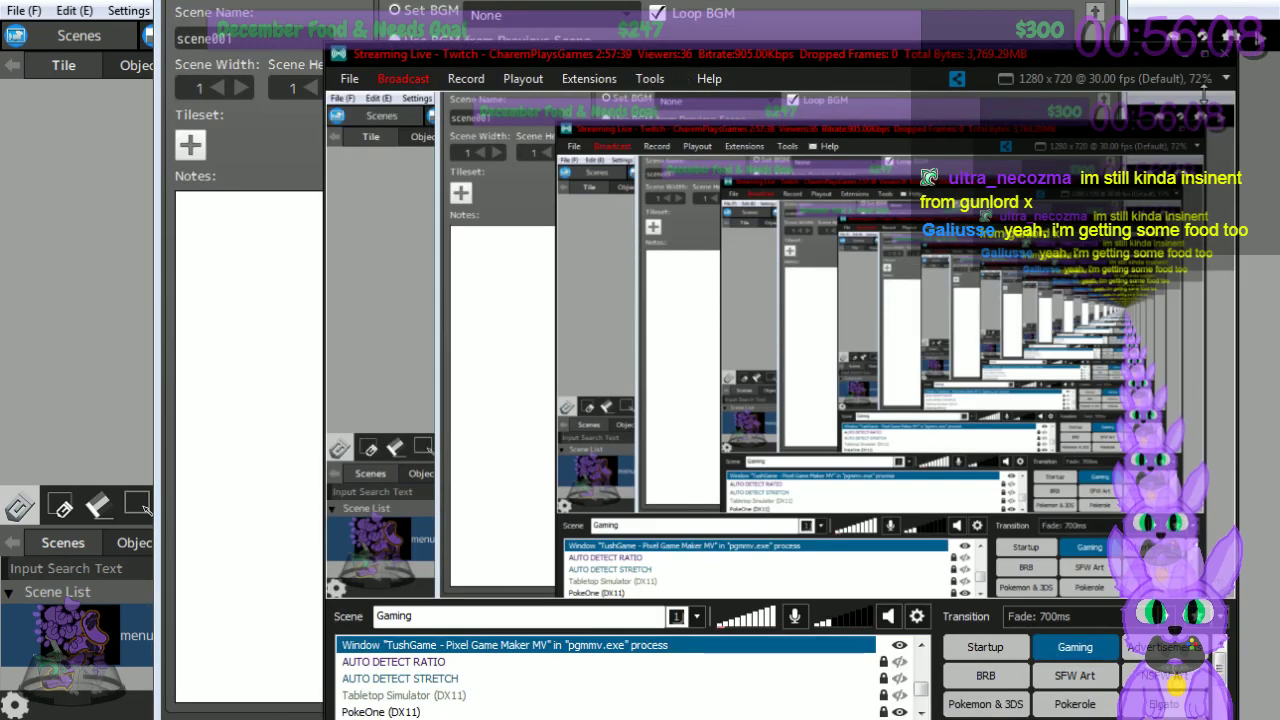
click(1180, 58)
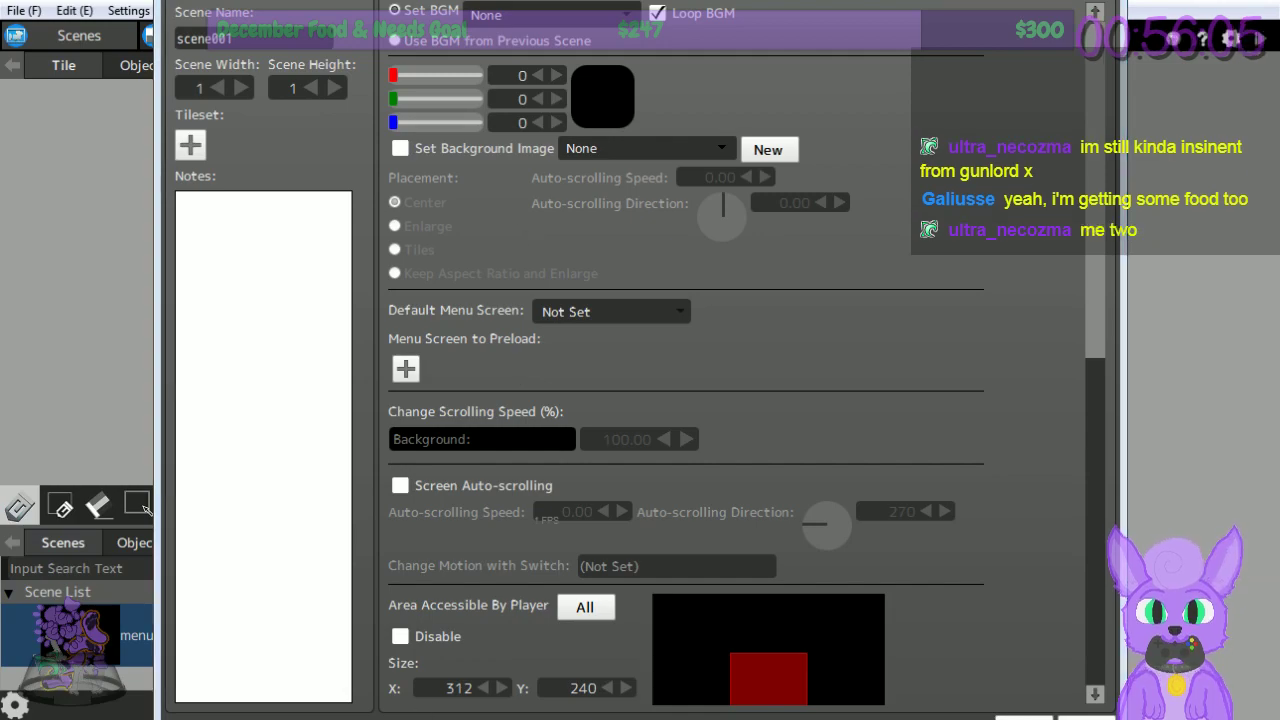
key(alt+Tab)
drag(745, 47, 1279, 310)
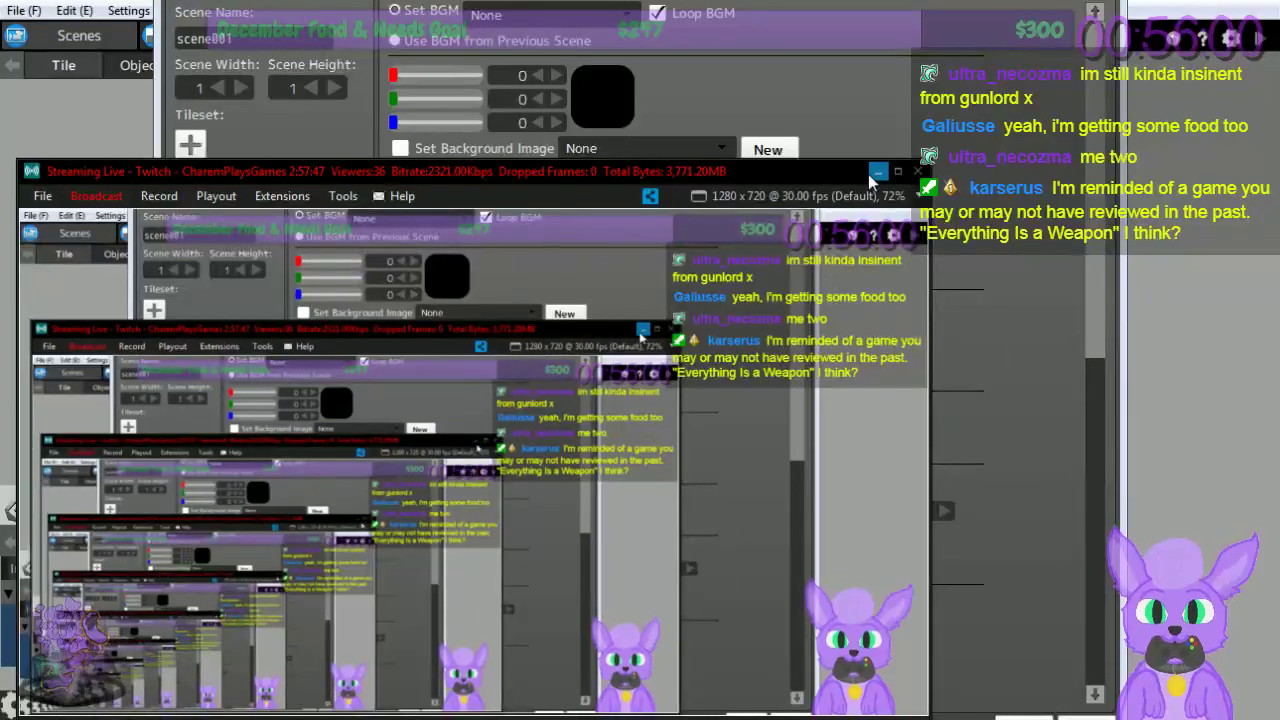
Rename scene001 to Scene 1, add the SCAFFOLD - SF tileset, and confirm the settings.
click(849, 183)
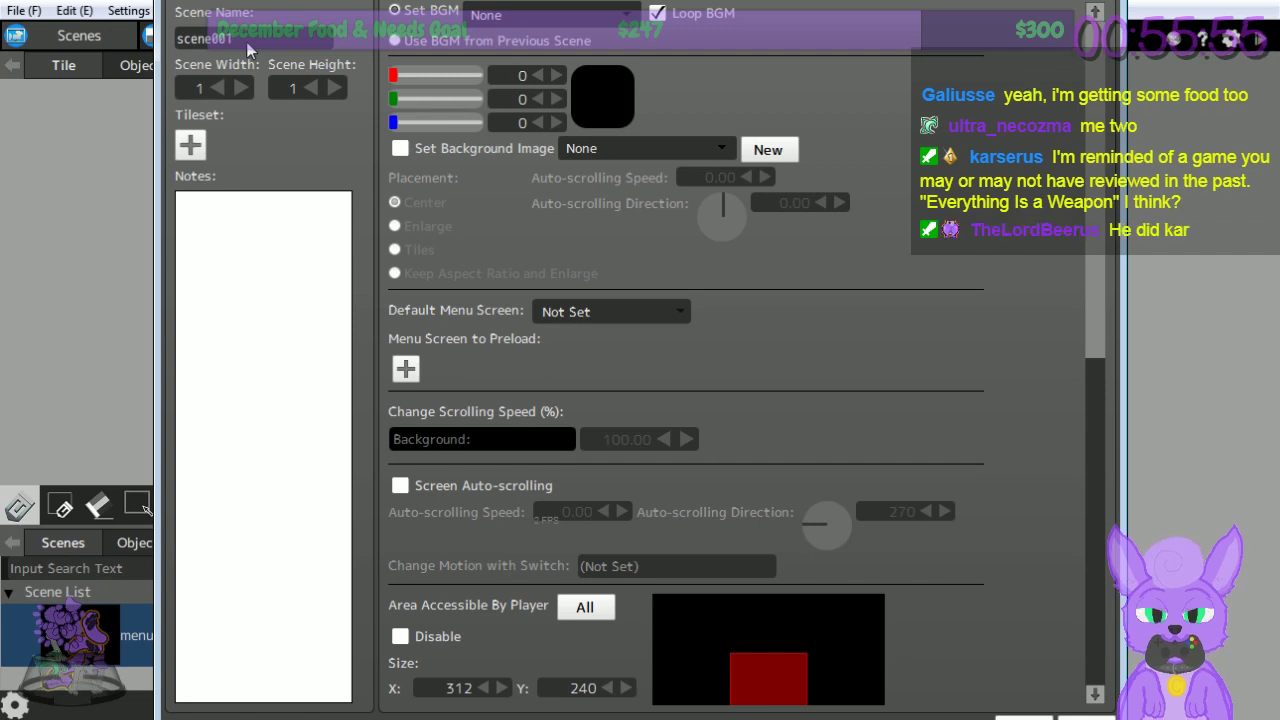
key(BackSpace)
key(BackSpace)
key(BackSpace)
key(BackSpace)
key(BackSpace)
key(BackSpace)
key(BackSpace)
key(BackSpace)
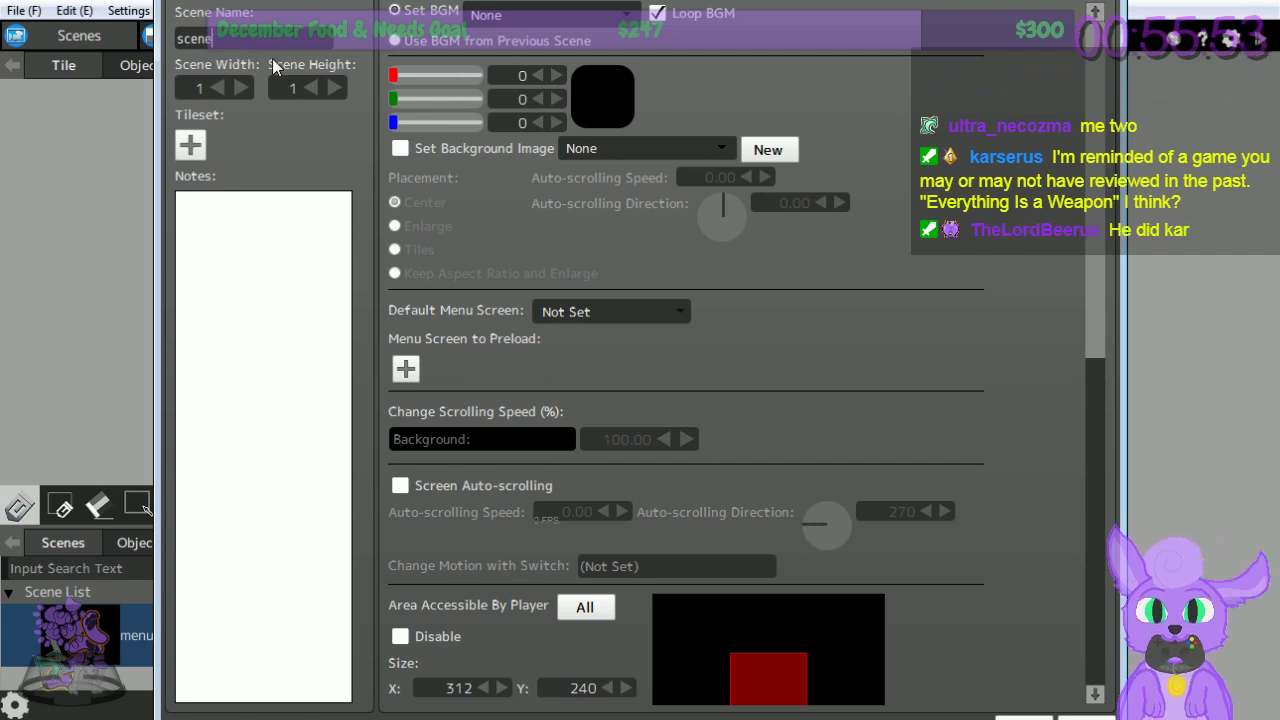
text(Scene 1)
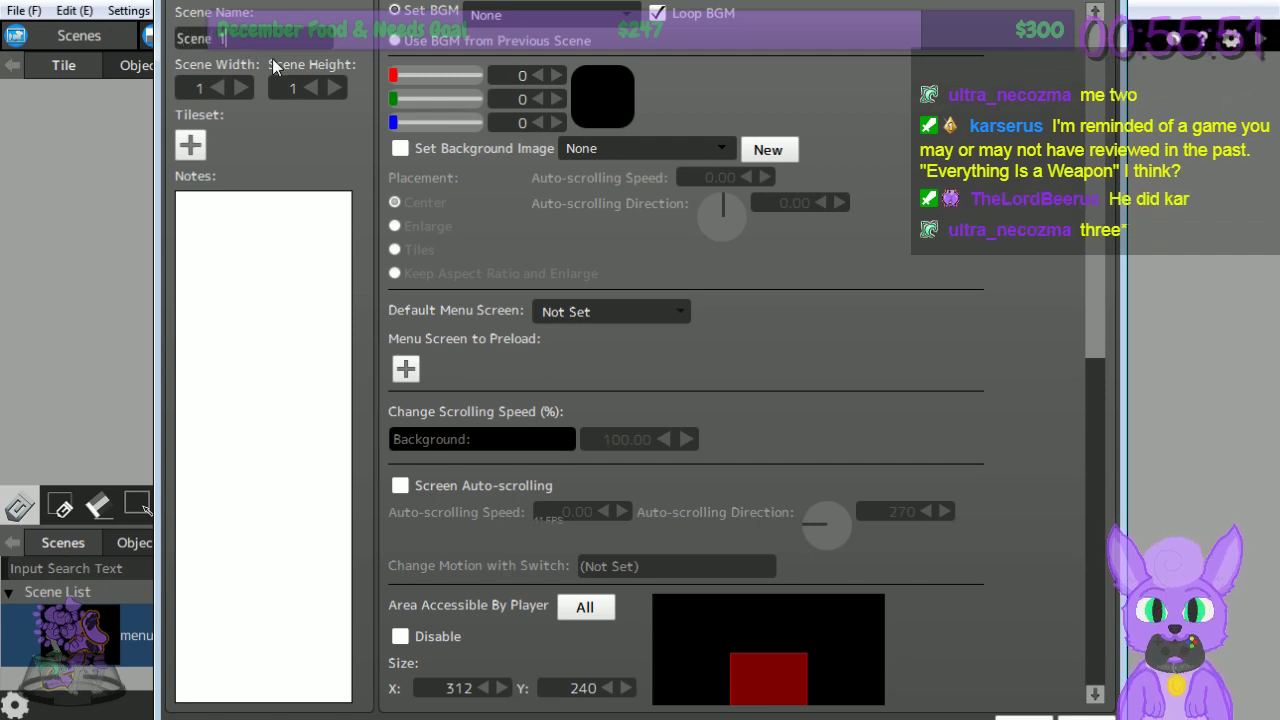
click(191, 146)
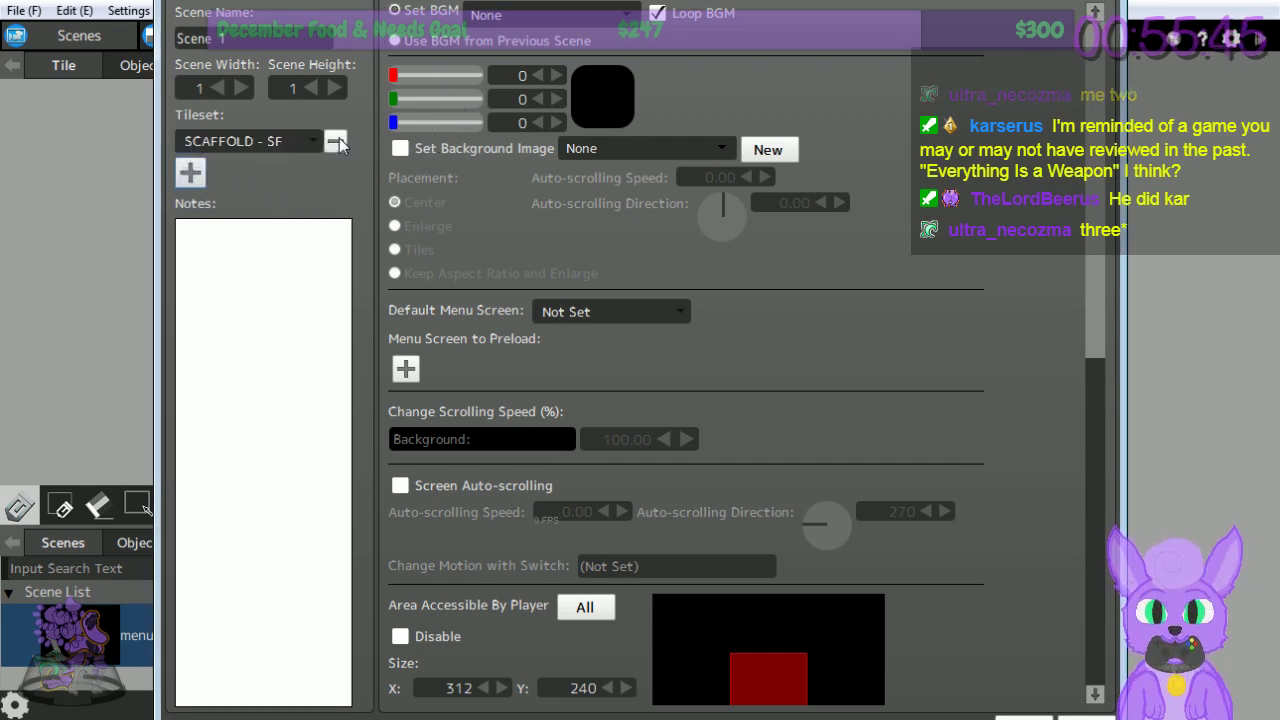
scroll(266, 140, down, 2)
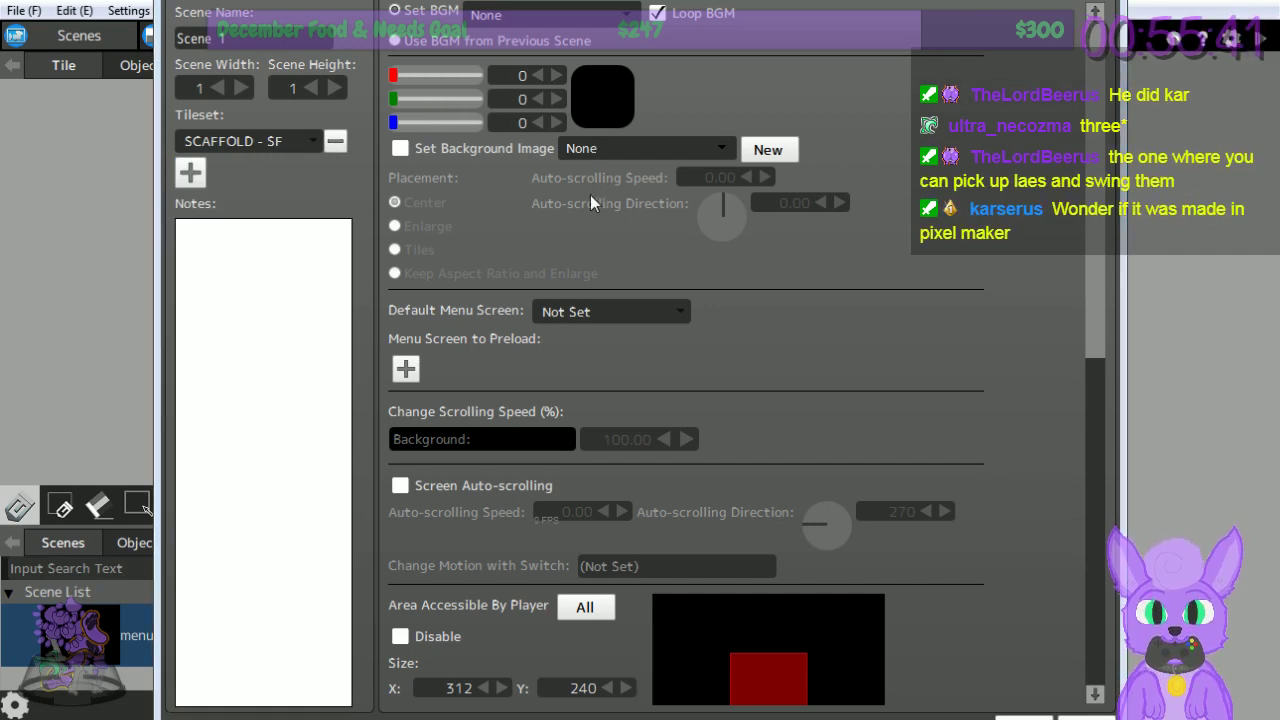
key(Return)
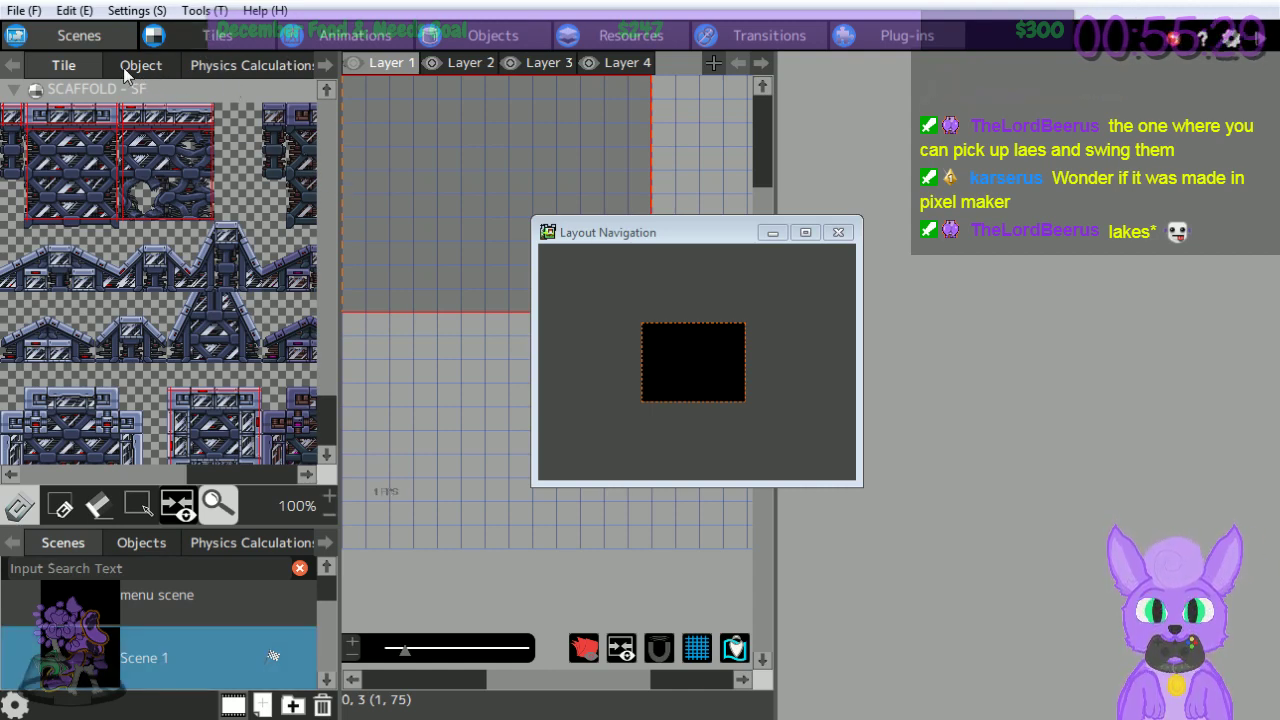
Centre the view on Scene 1's play area and pick a large scaffold block from the tileset.
click(11, 116)
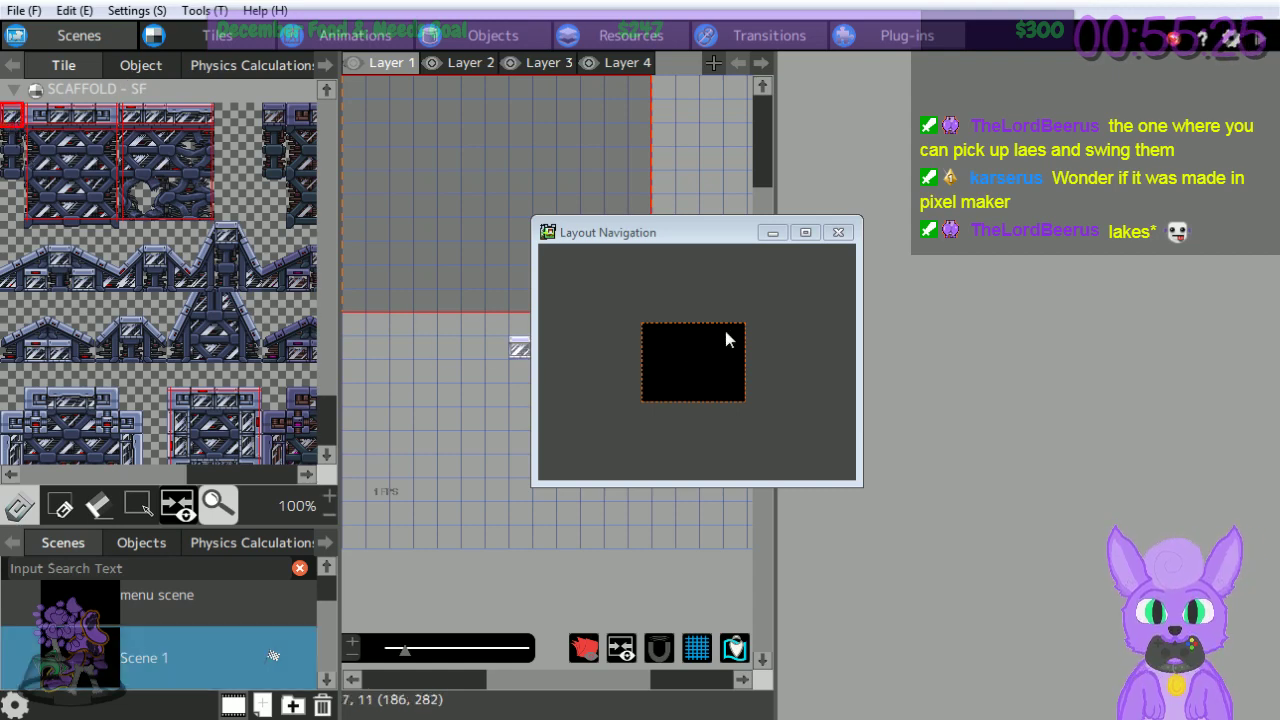
click(695, 357)
drag(703, 235, 965, 322)
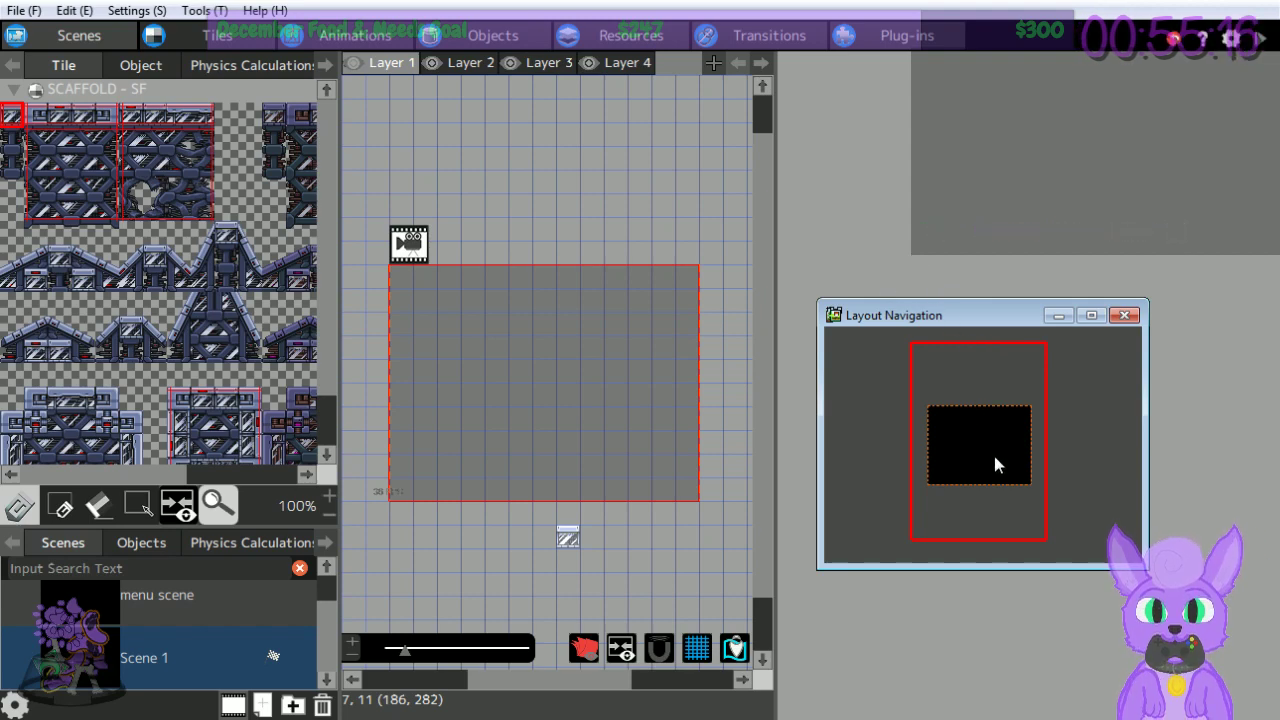
drag(986, 403, 985, 459)
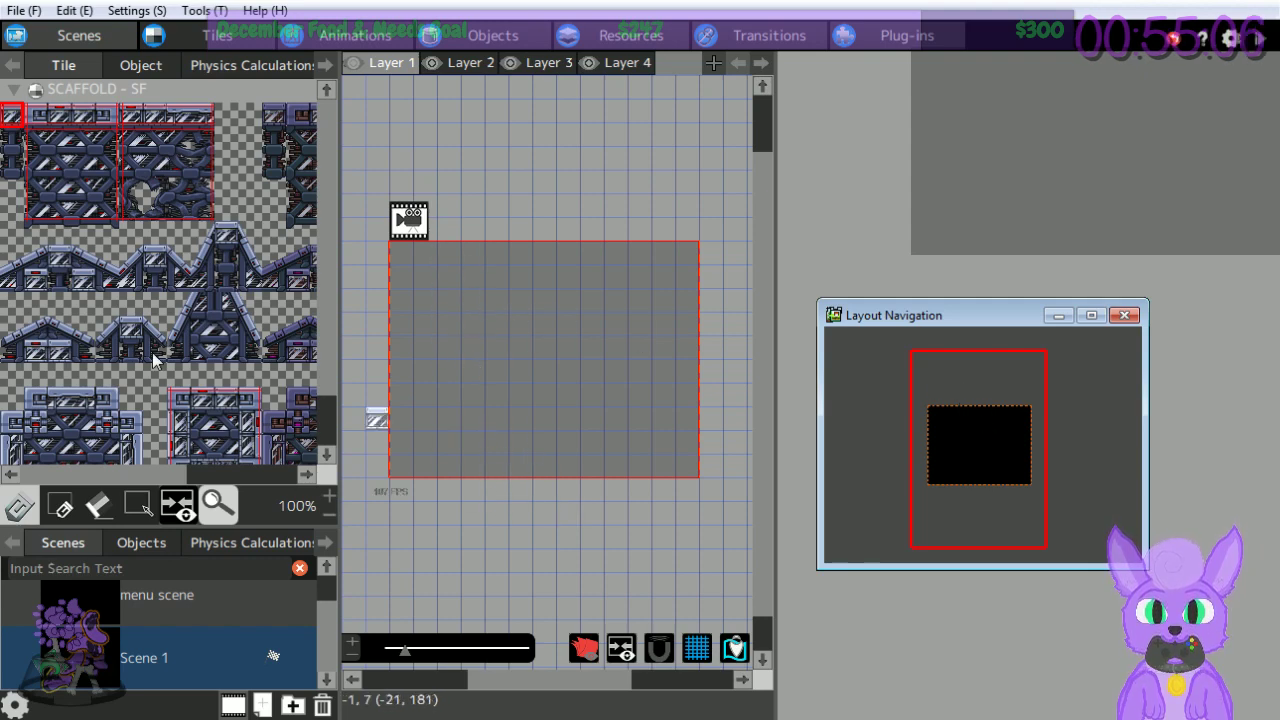
drag(43, 125, 103, 210)
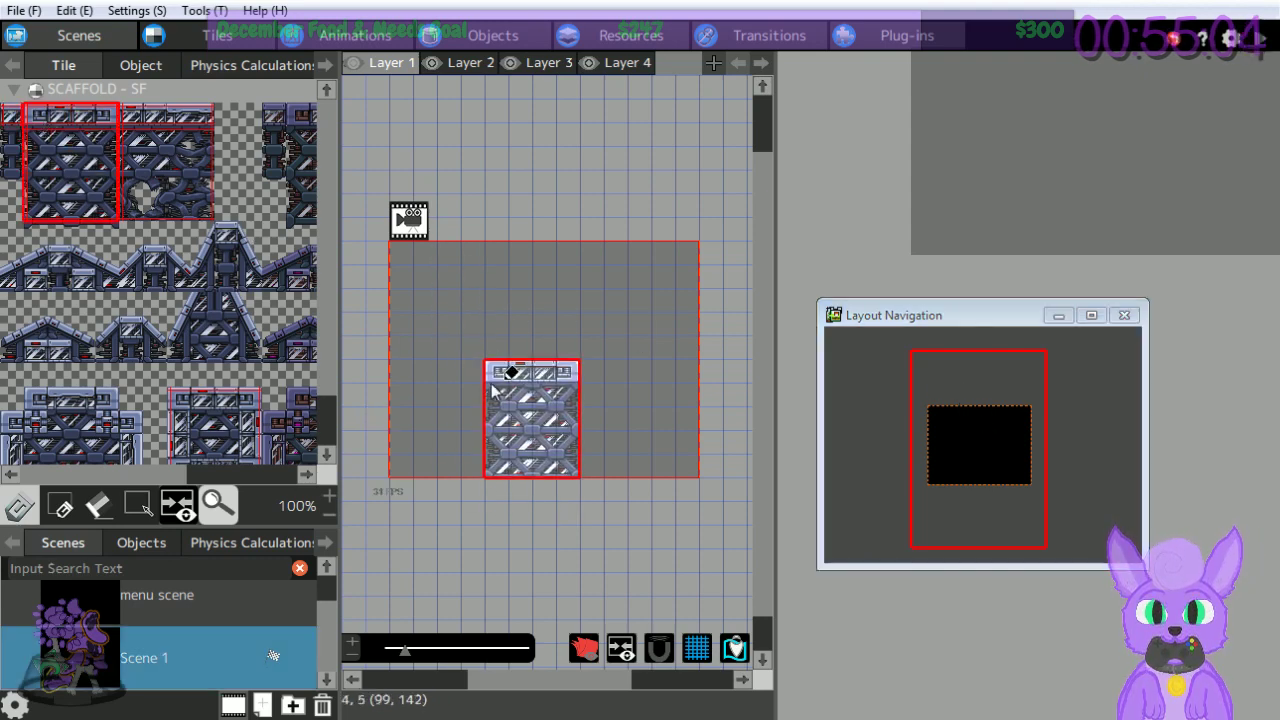
click(506, 366)
drag(126, 115, 205, 117)
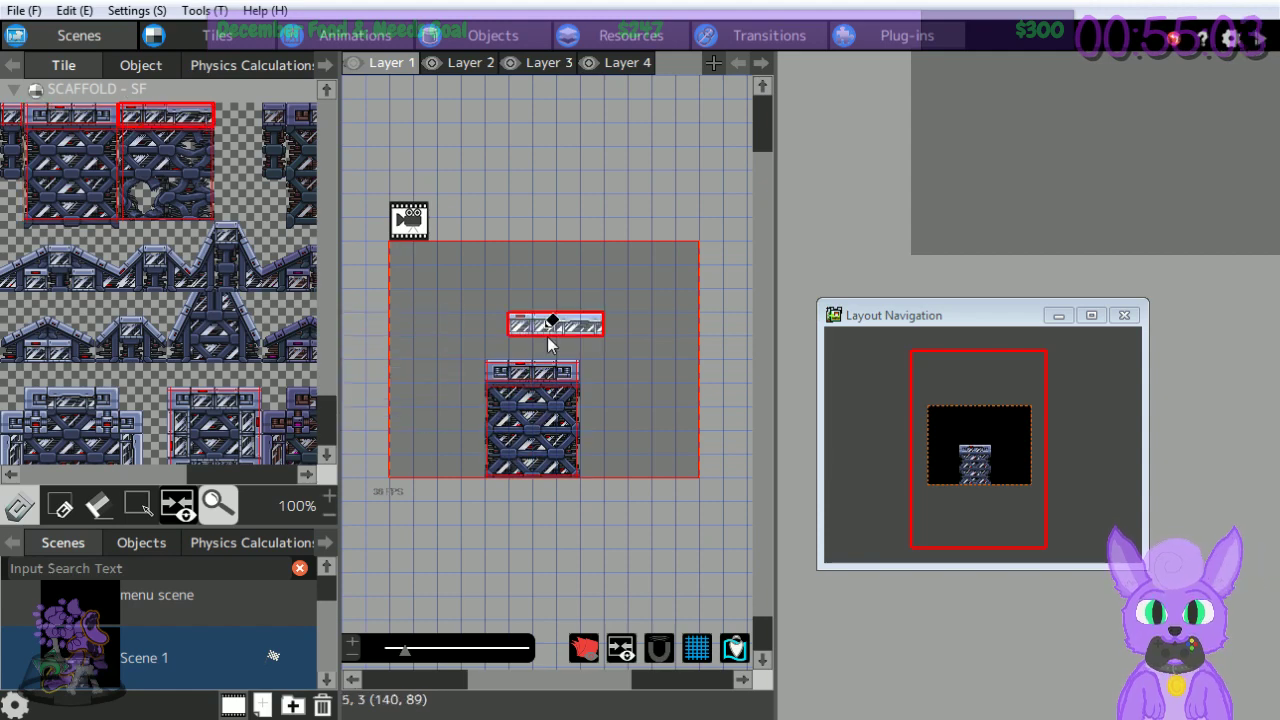
click(600, 372)
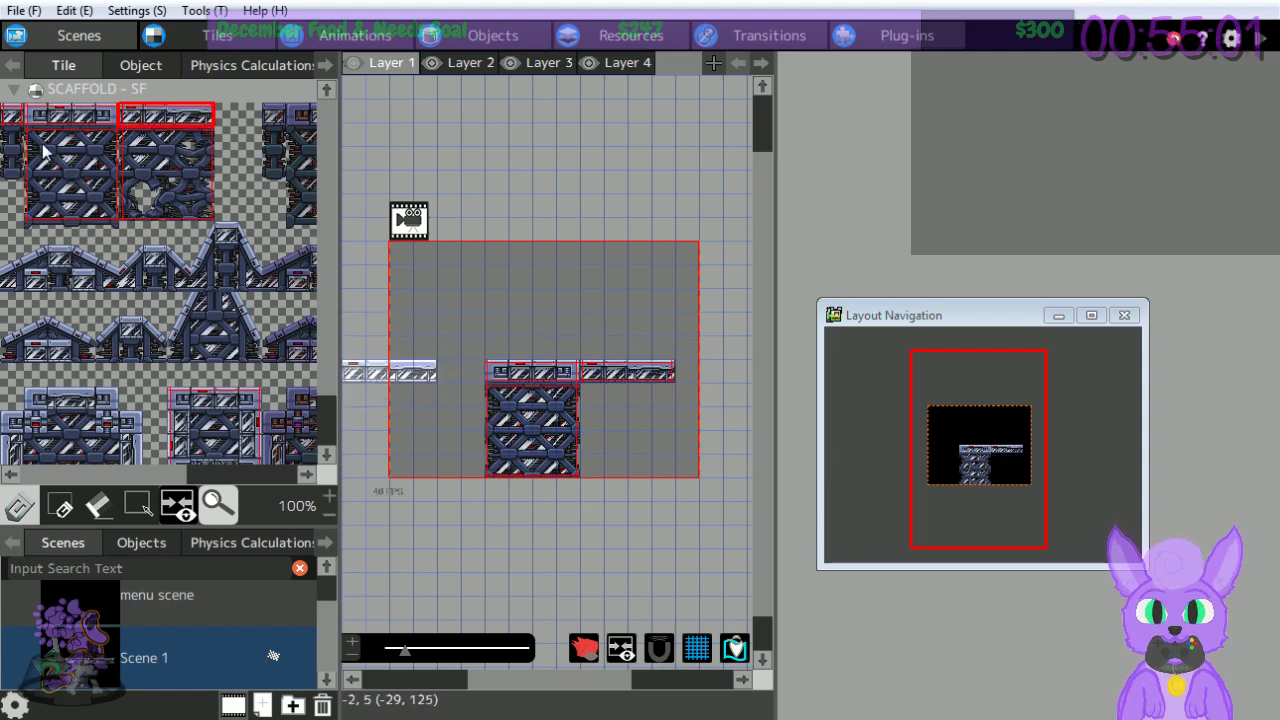
click(16, 118)
drag(20, 145, 14, 163)
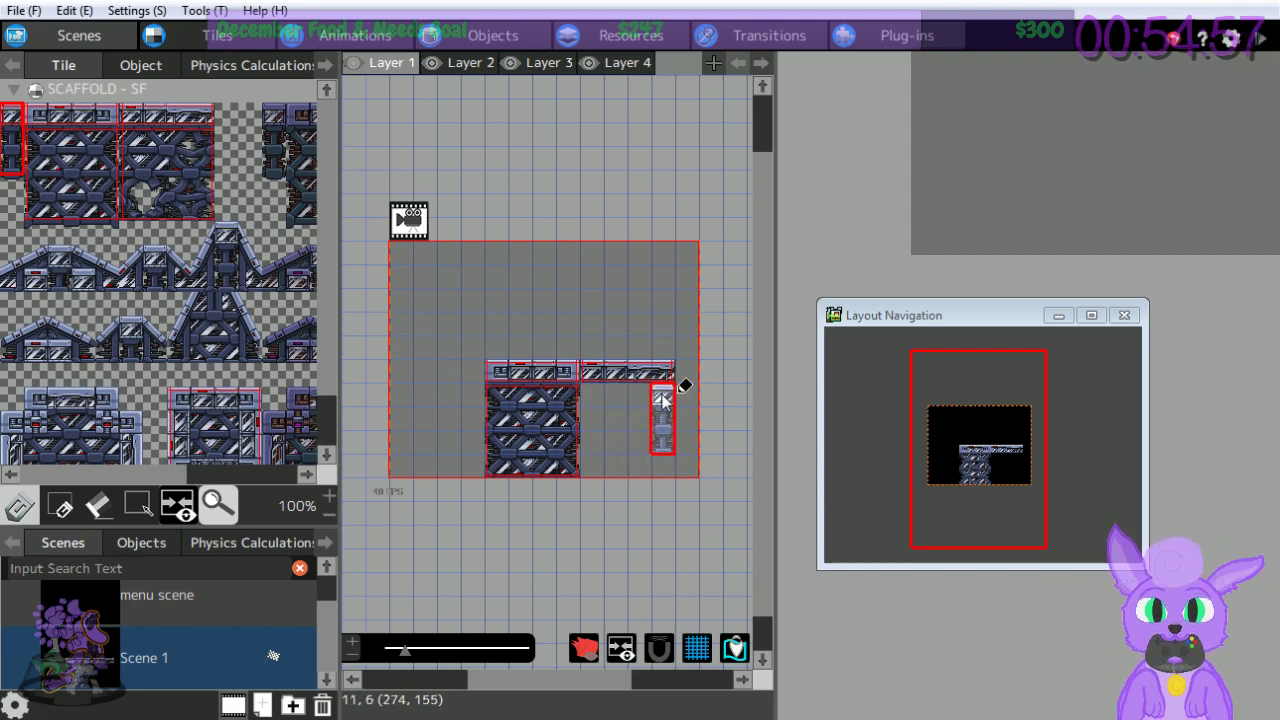
drag(10, 148, 16, 170)
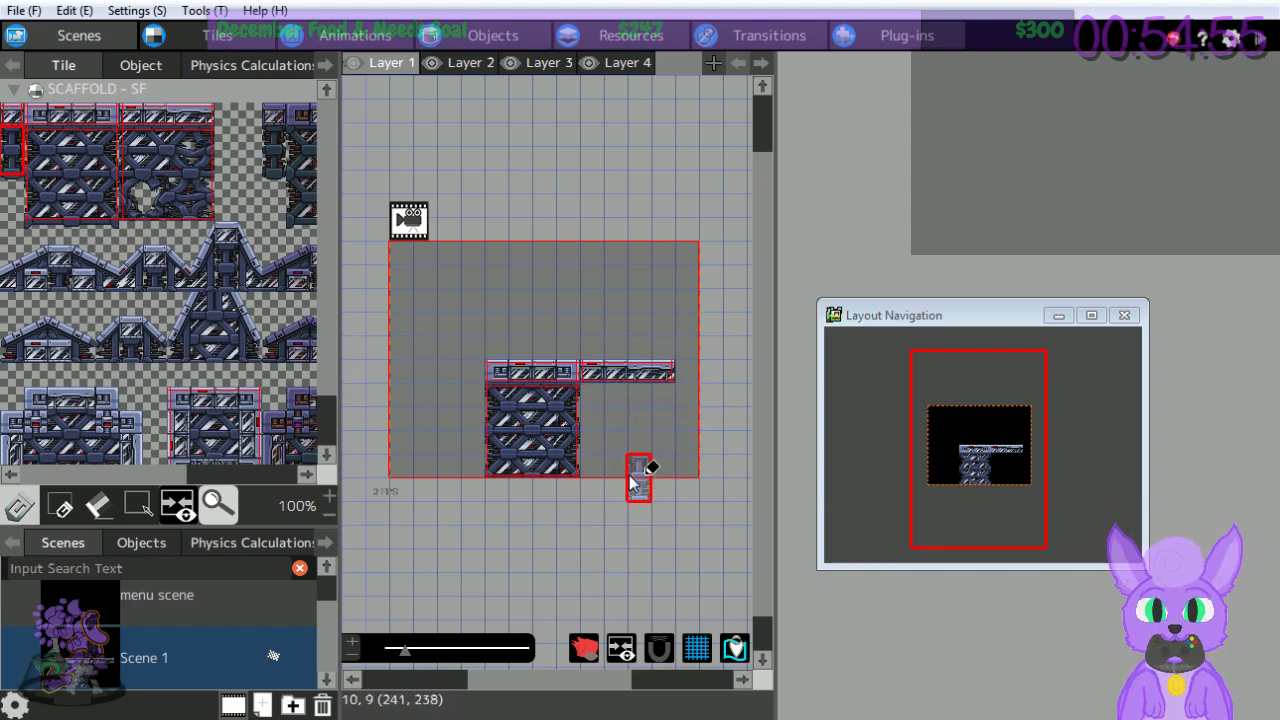
click(618, 458)
click(666, 458)
click(12, 138)
click(658, 425)
click(660, 394)
click(616, 394)
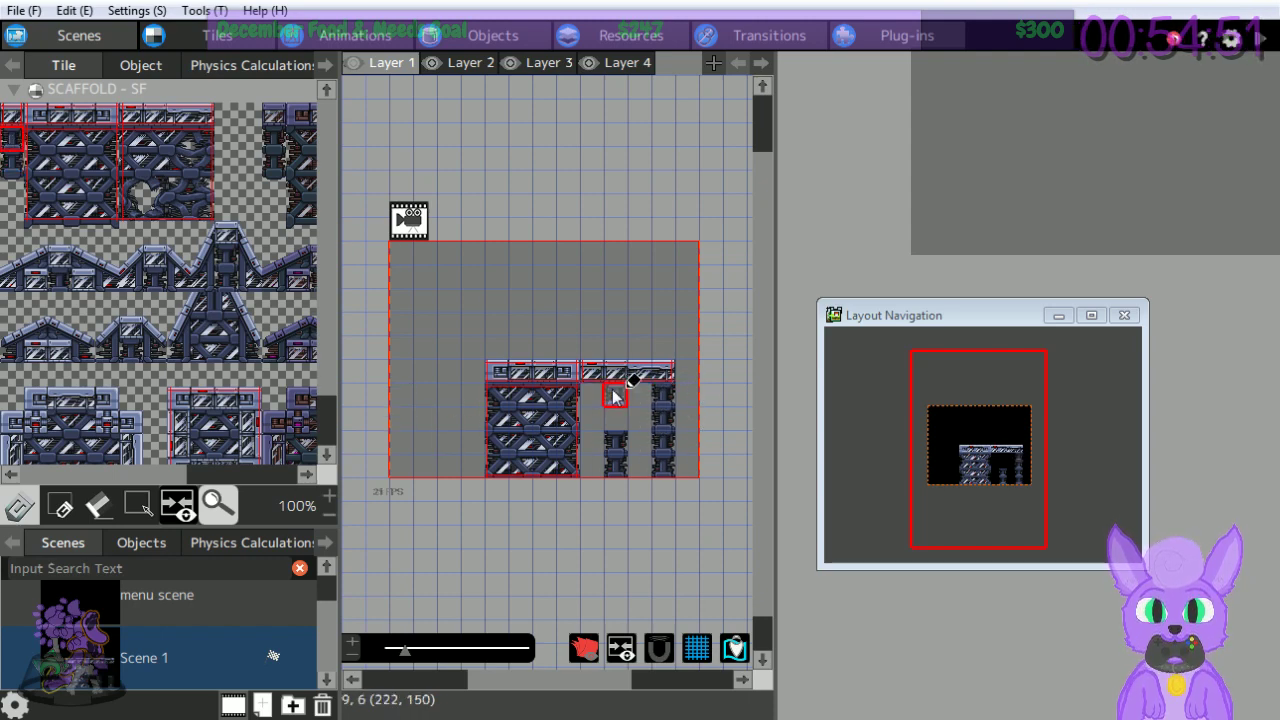
click(614, 420)
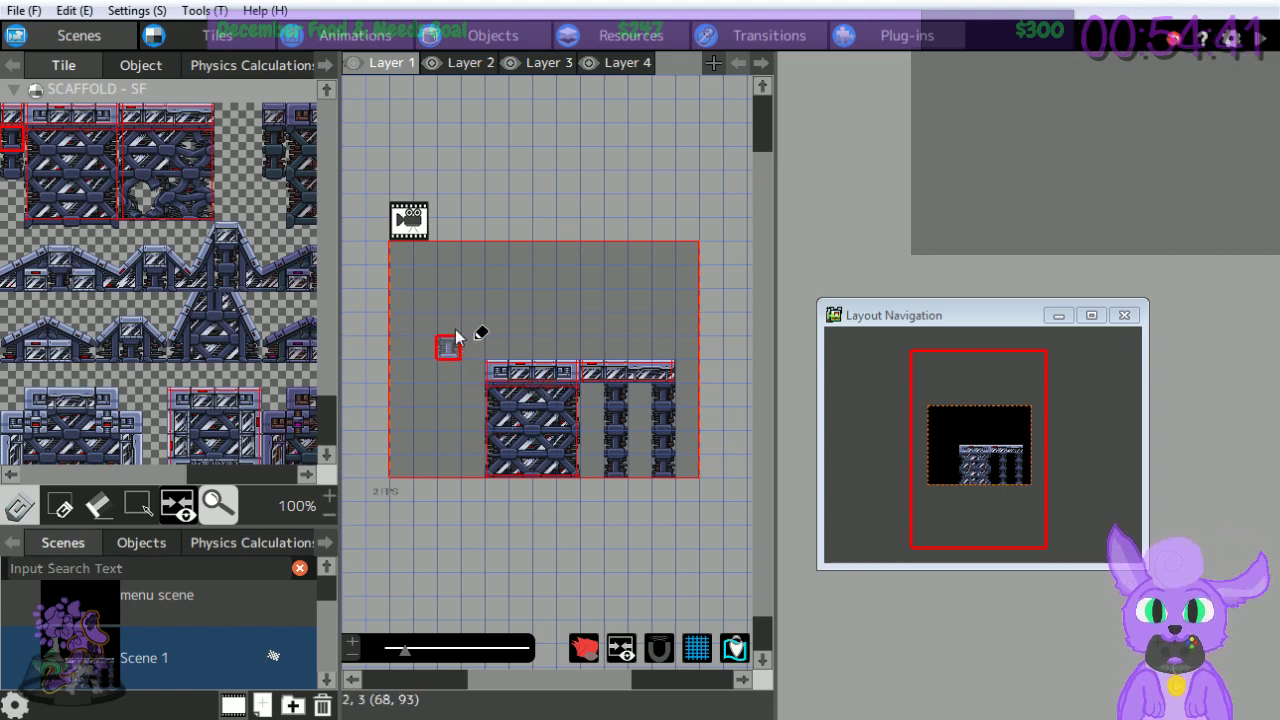
right_click(570, 378)
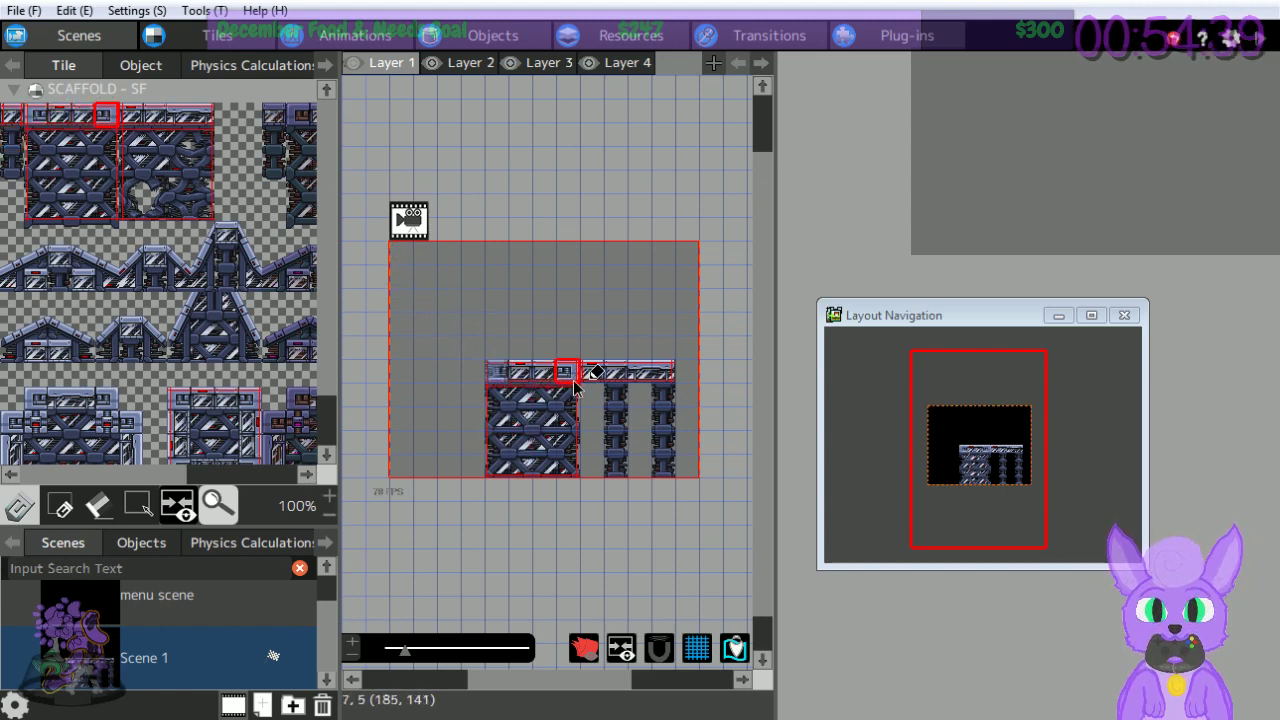
right_click(515, 418)
right_click(433, 364)
mouse_move(505, 388)
mouse_down()
mouse_move(636, 391)
mouse_move(507, 417)
mouse_move(698, 450)
mouse_move(647, 440)
mouse_move(630, 404)
mouse_move(521, 455)
mouse_move(558, 459)
mouse_move(572, 445)
mouse_move(503, 464)
mouse_move(583, 623)
mouse_up()
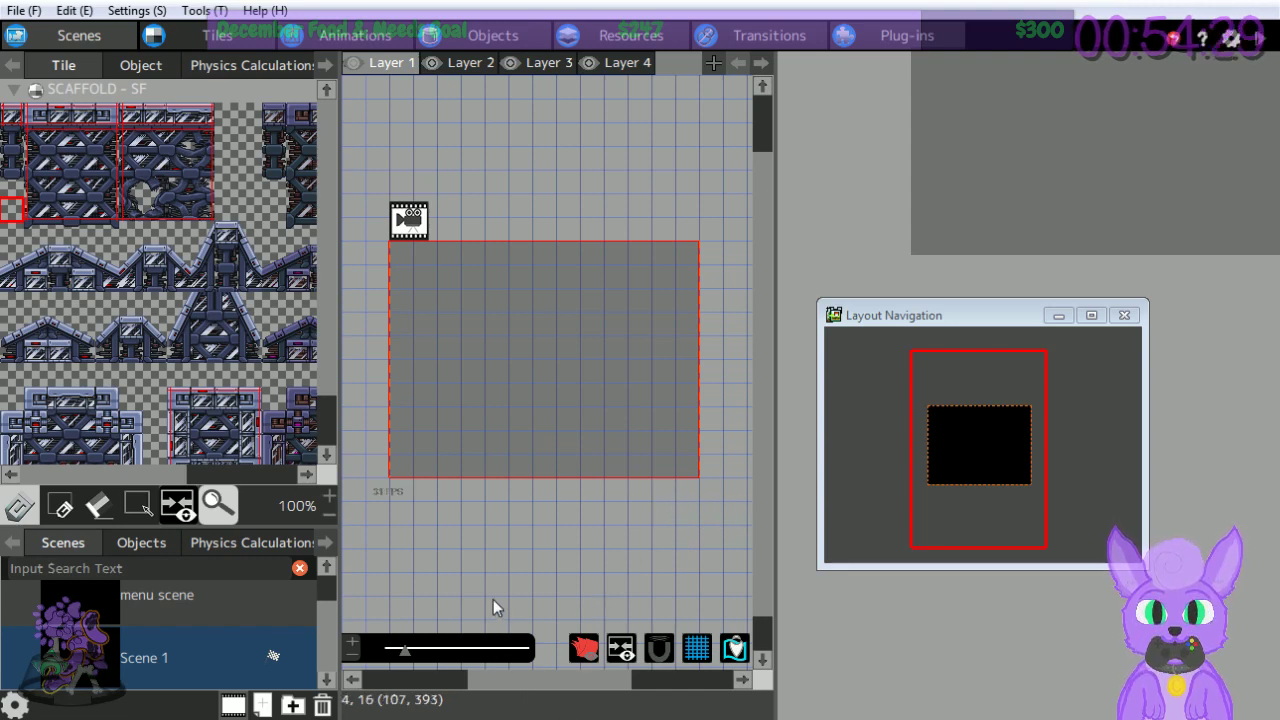
Stamp two roof slopes and a middle roof block along the bottom, then reorder Scene 1.
click(11, 120)
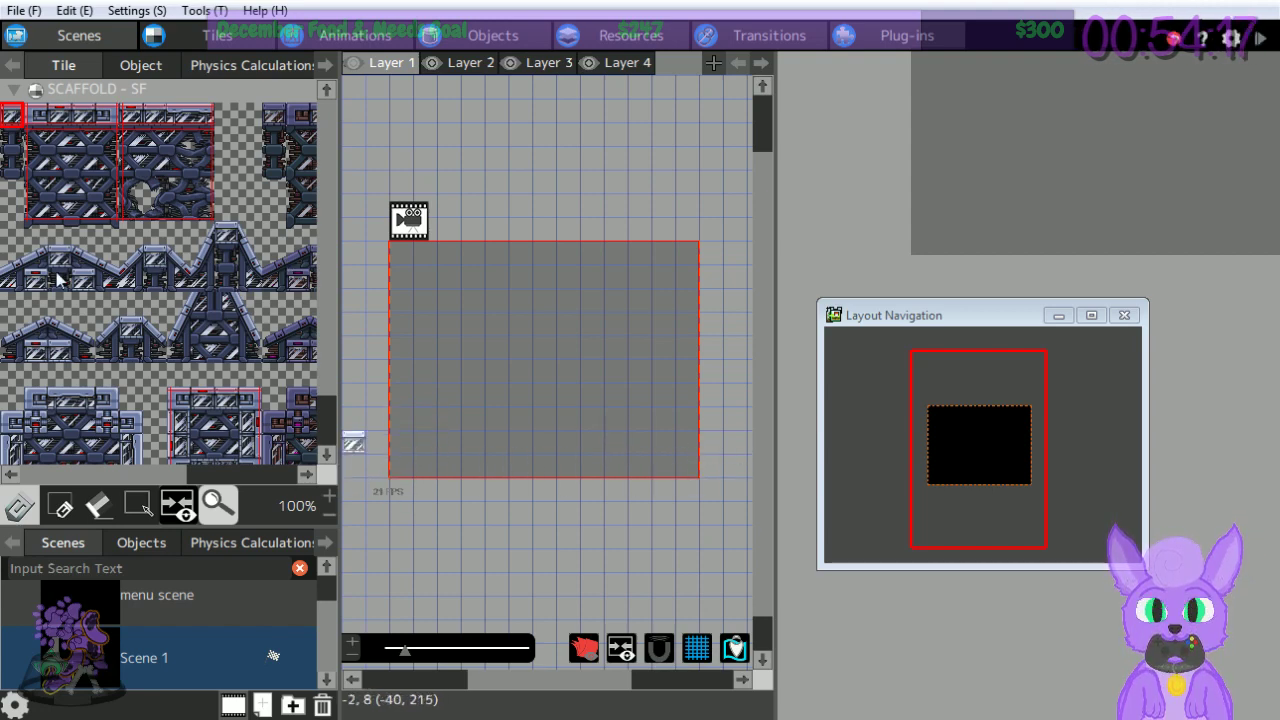
drag(8, 250, 116, 290)
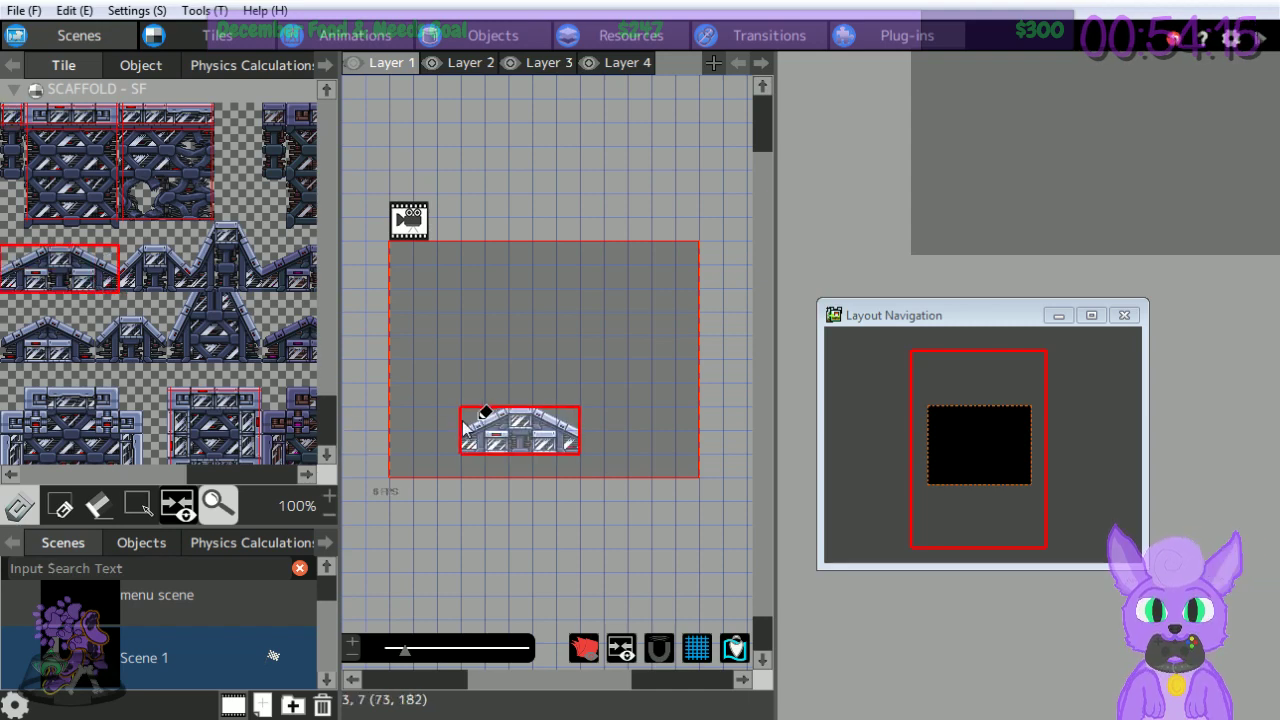
click(418, 446)
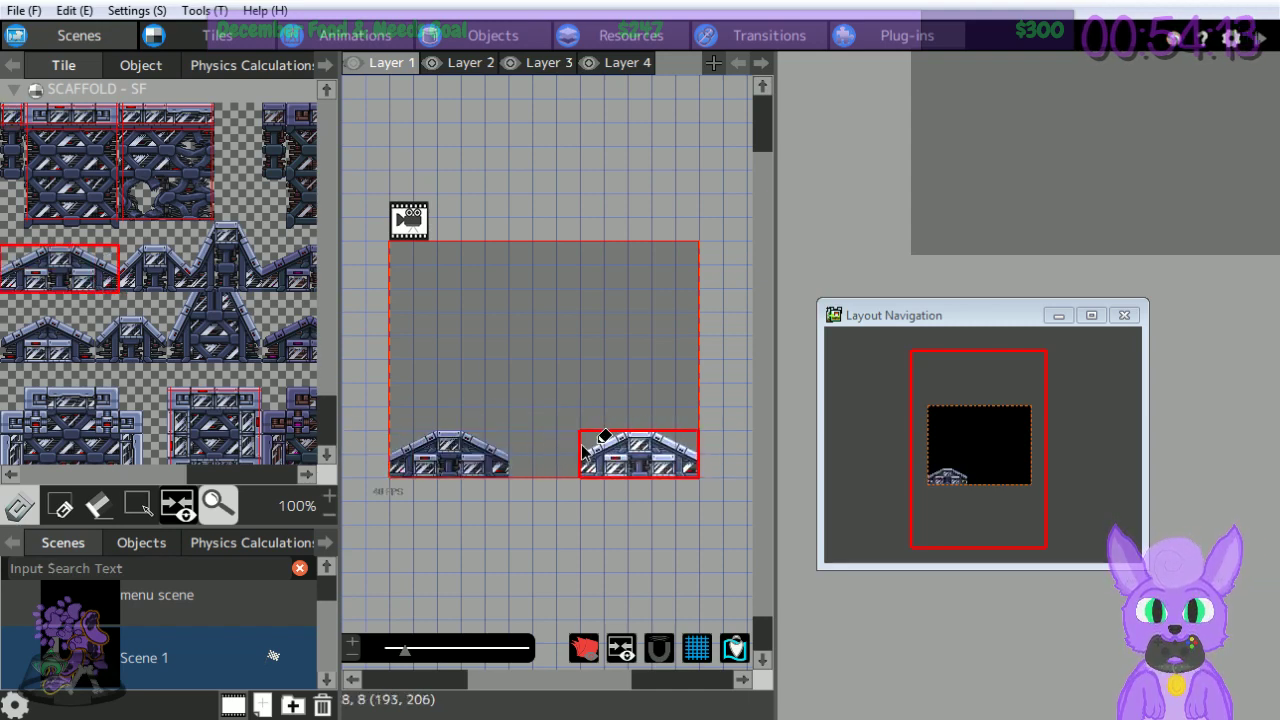
click(606, 442)
drag(129, 243, 188, 285)
click(552, 418)
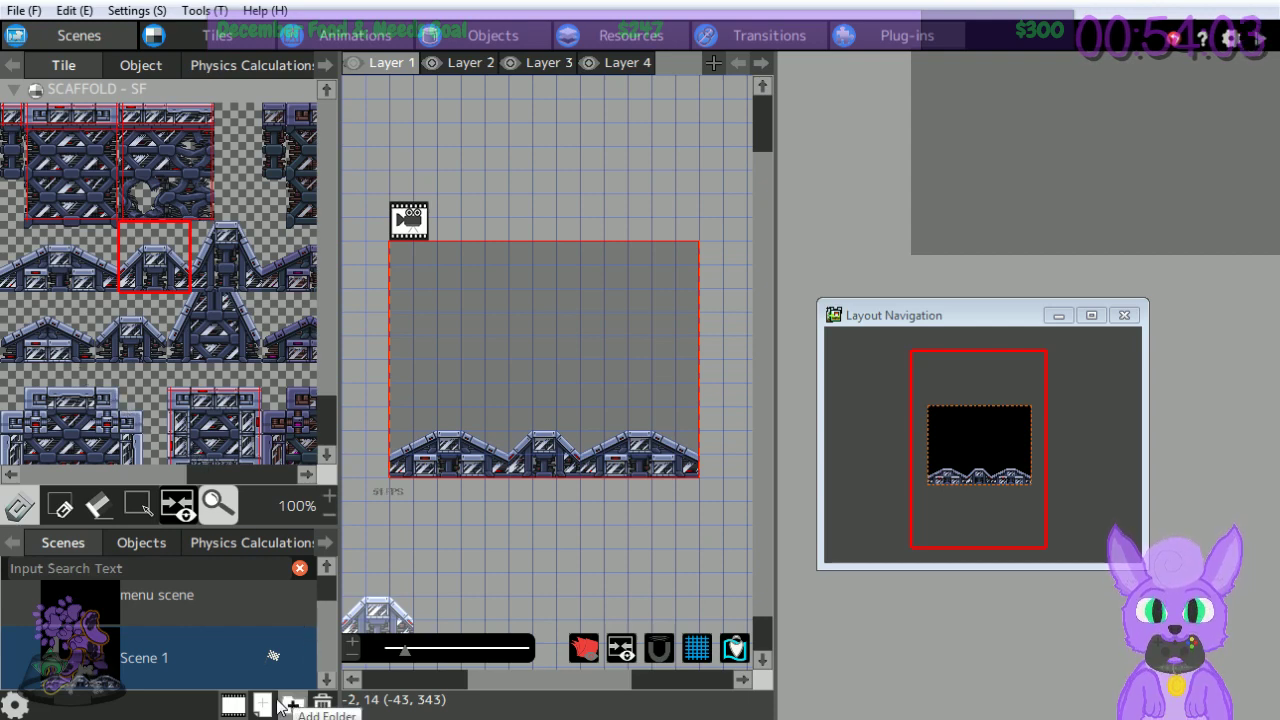
drag(162, 659, 273, 652)
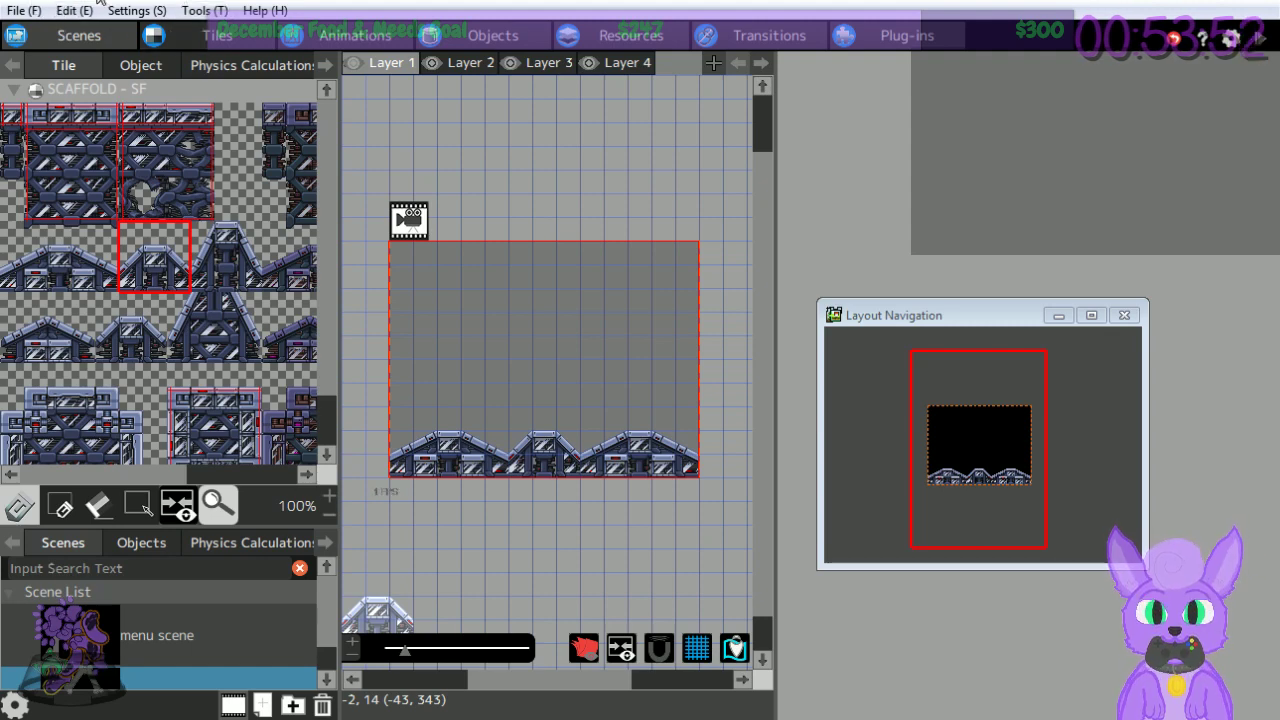
Save the project, then test-play the scene, accepting the auto-save prompt.
click(25, 10)
click(72, 98)
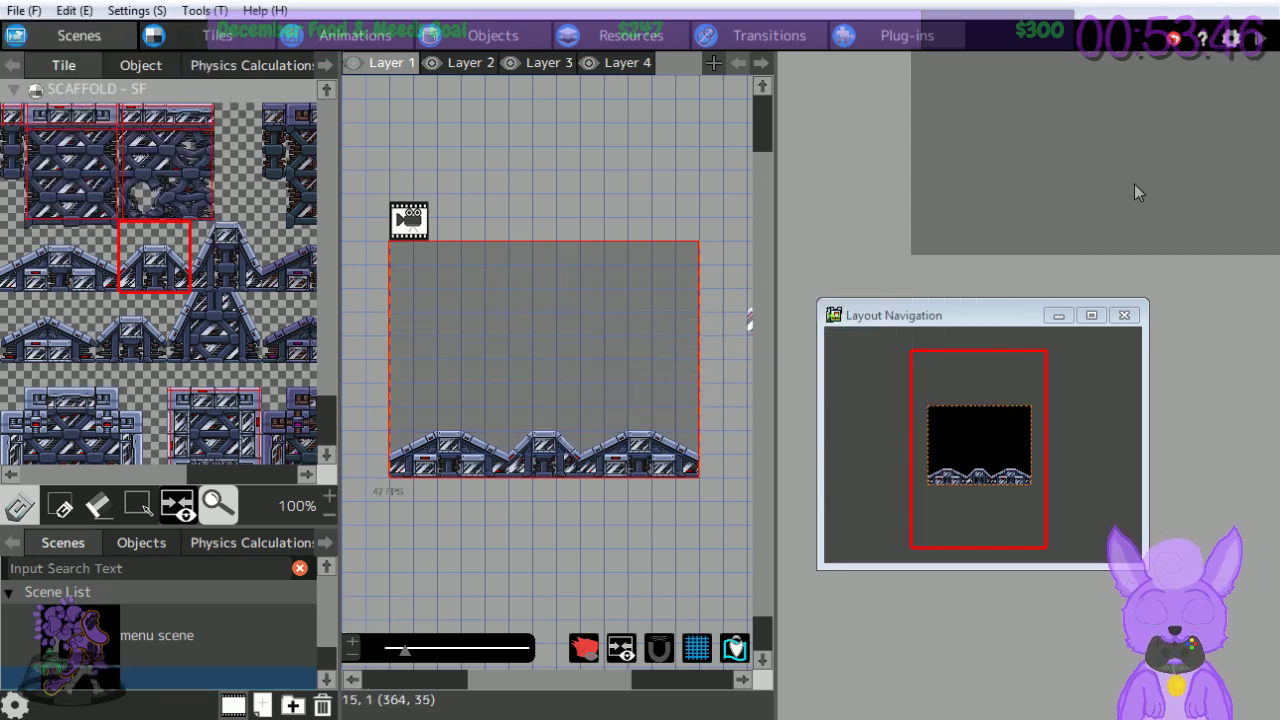
click(1262, 40)
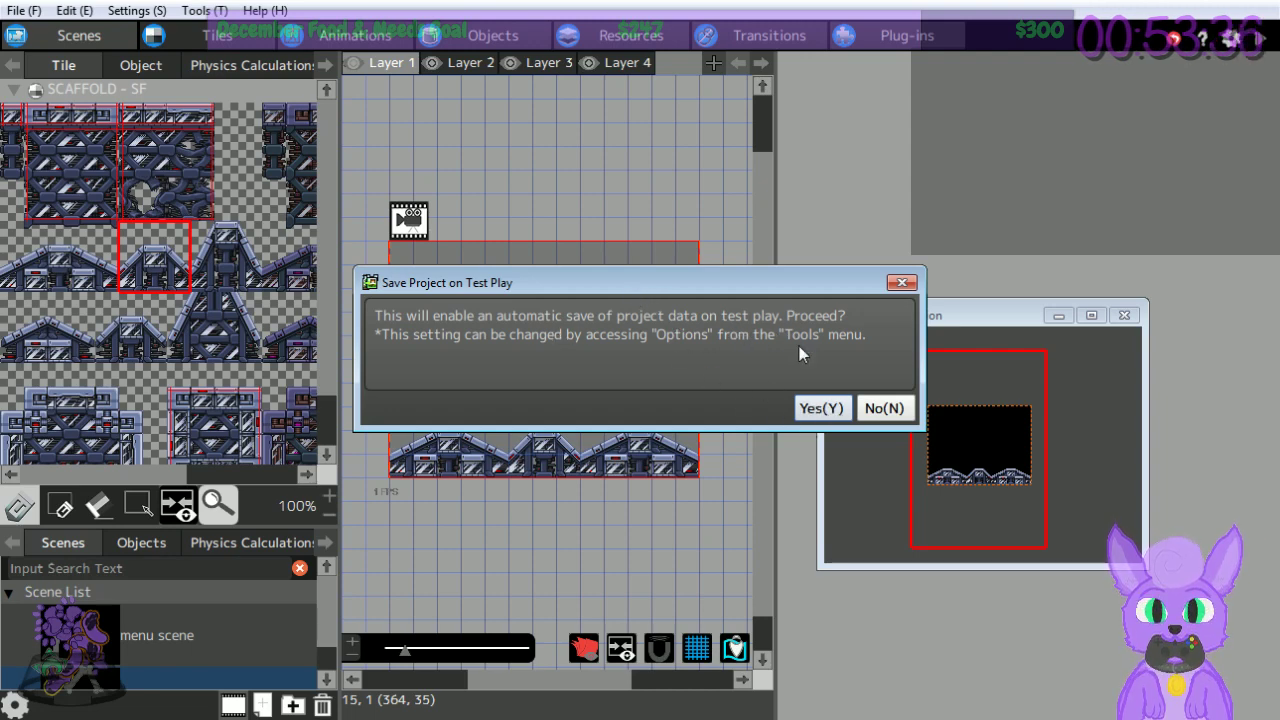
click(826, 410)
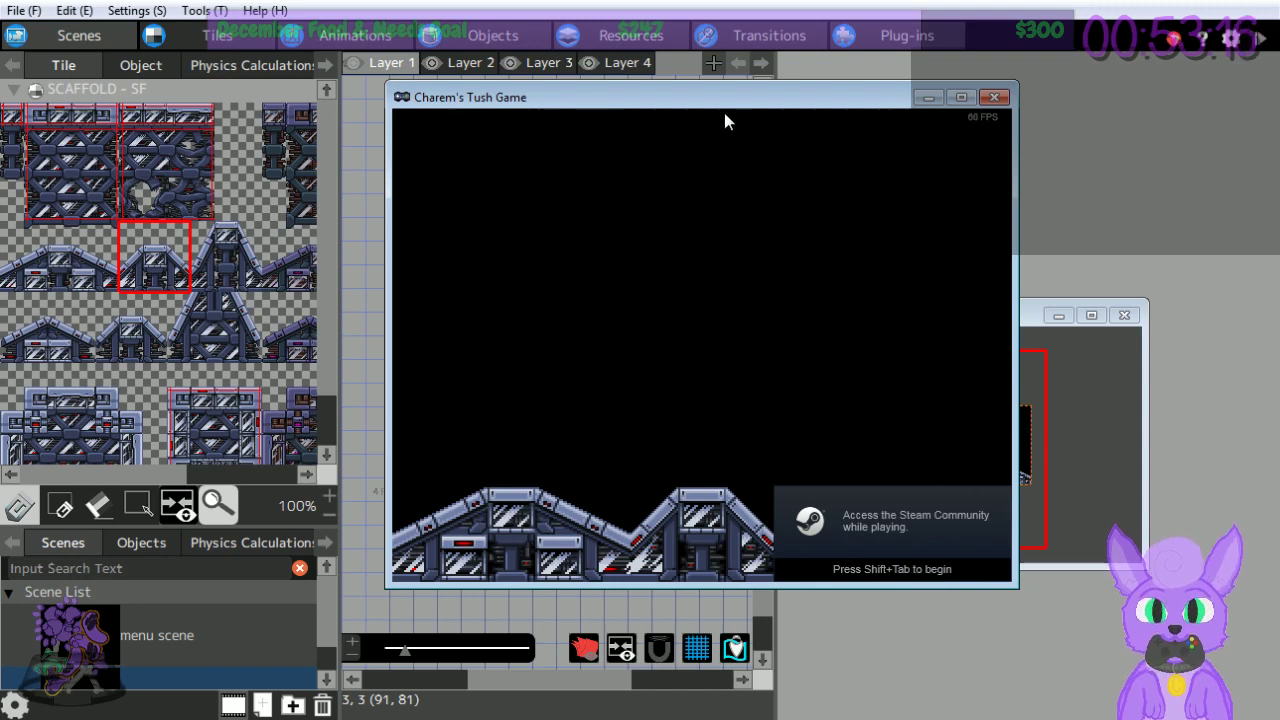
Close the test-play game window and dismiss the End of tutorial message.
drag(691, 108, 734, 135)
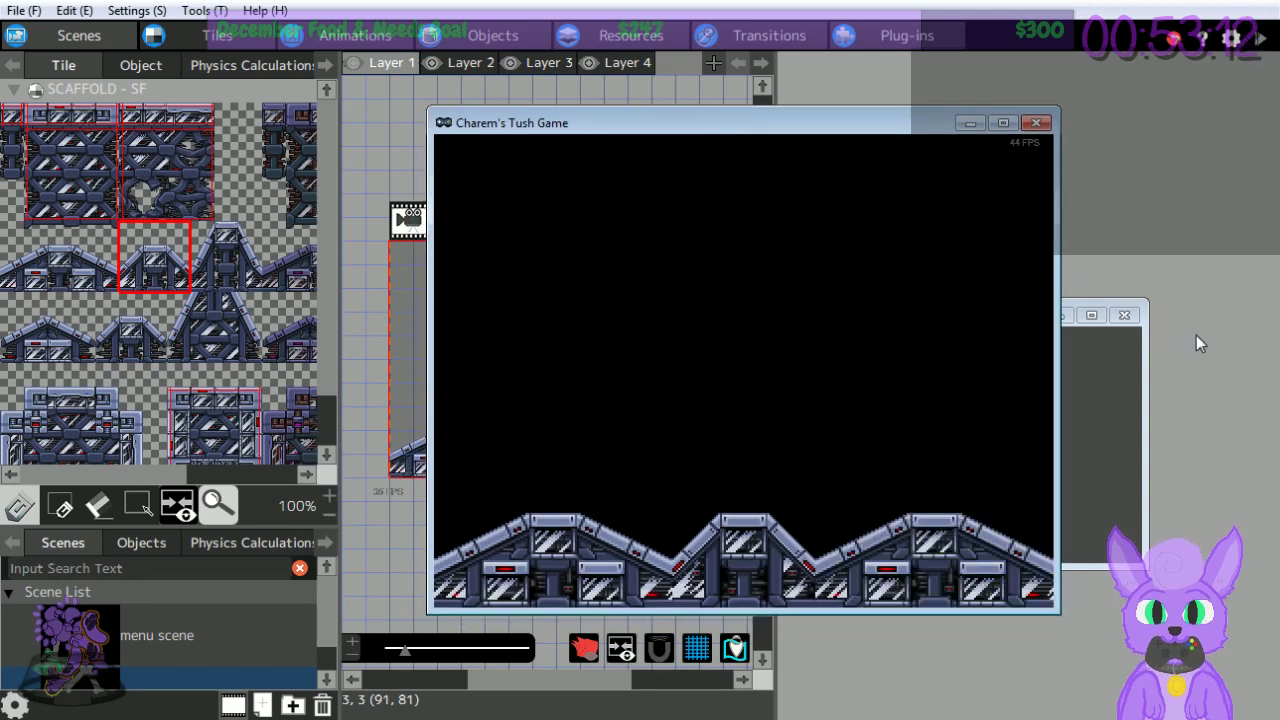
click(1036, 123)
click(603, 272)
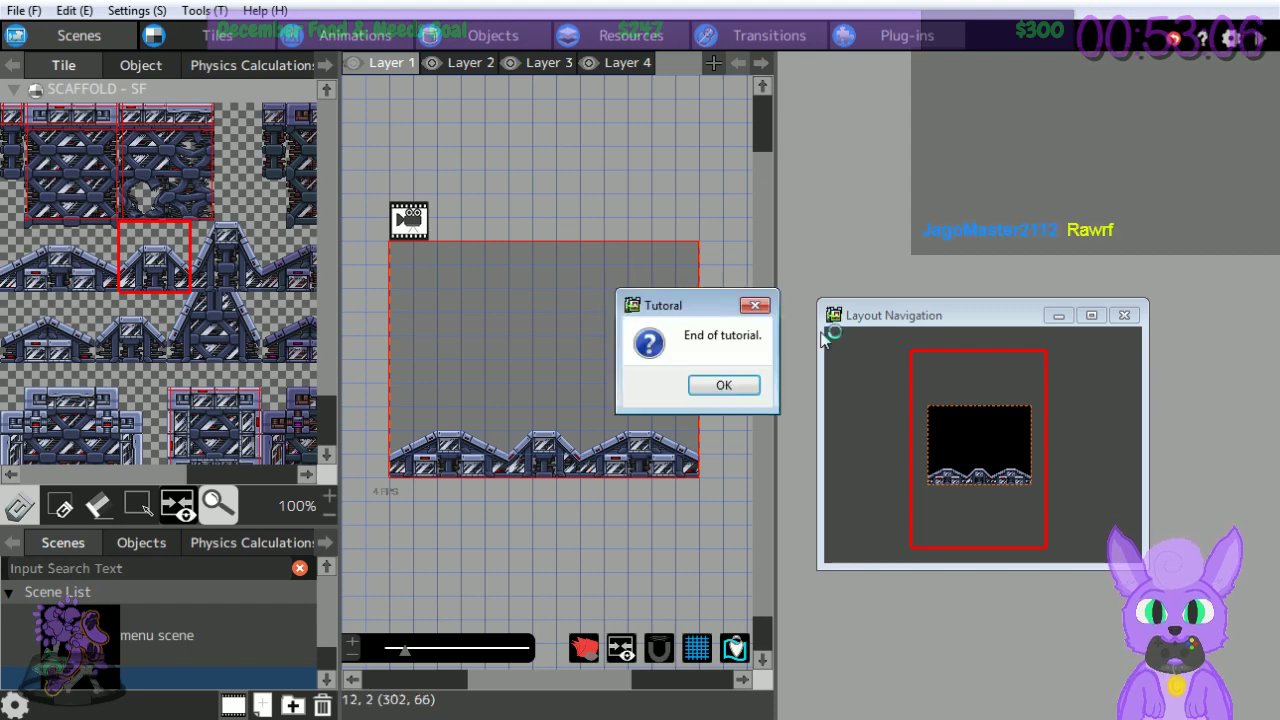
click(722, 389)
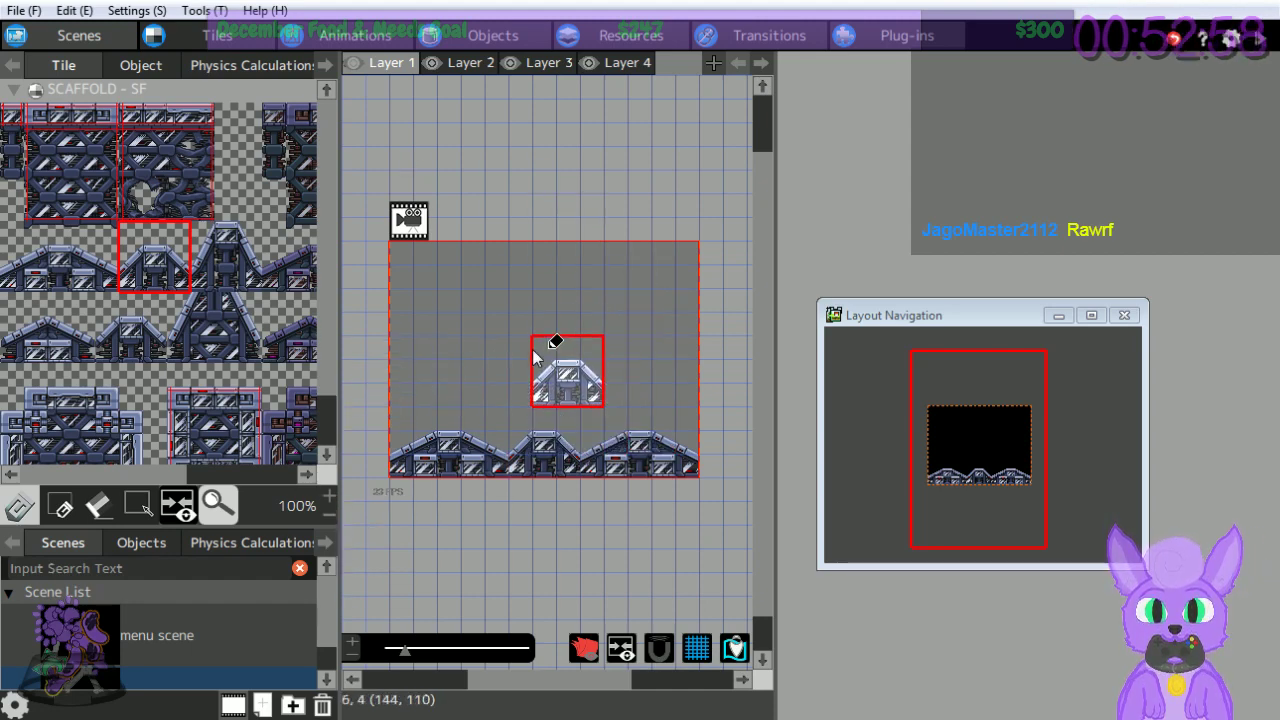
Pick Starting Point from the Object palette and place three starting points above the left slope.
drag(378, 180, 520, 106)
click(200, 10)
click(200, 12)
click(122, 66)
click(88, 66)
click(122, 66)
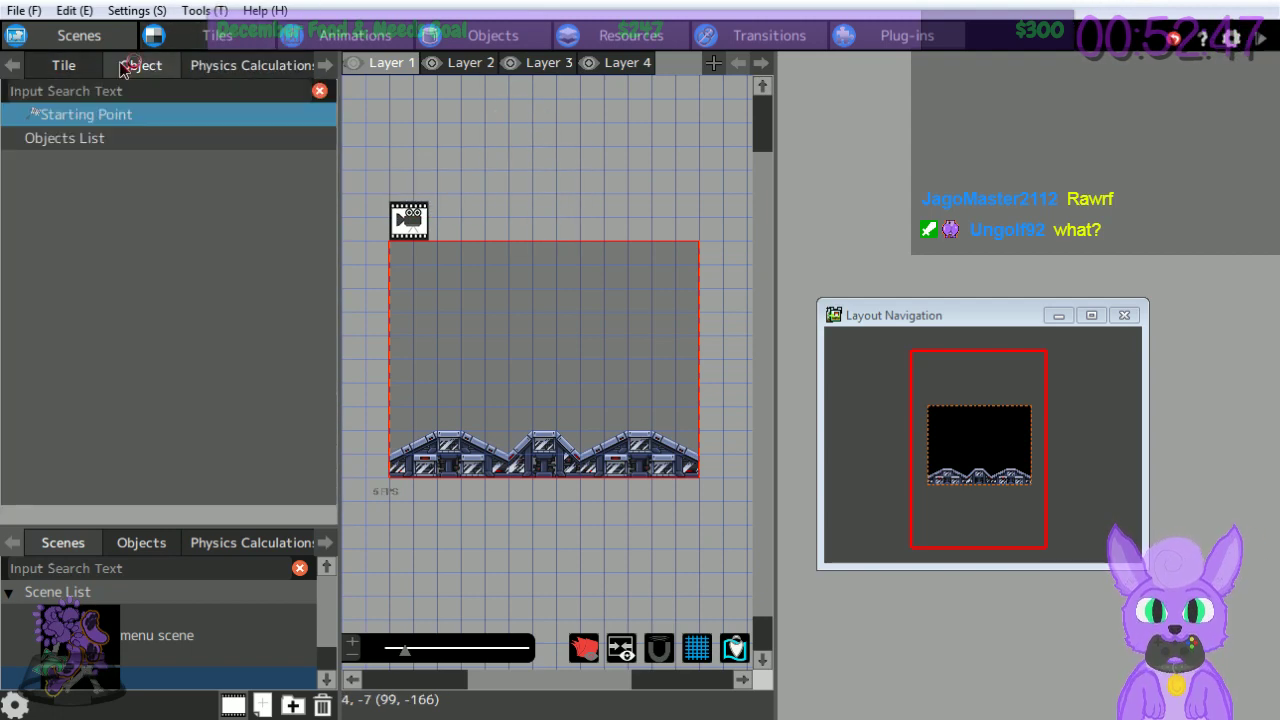
click(85, 115)
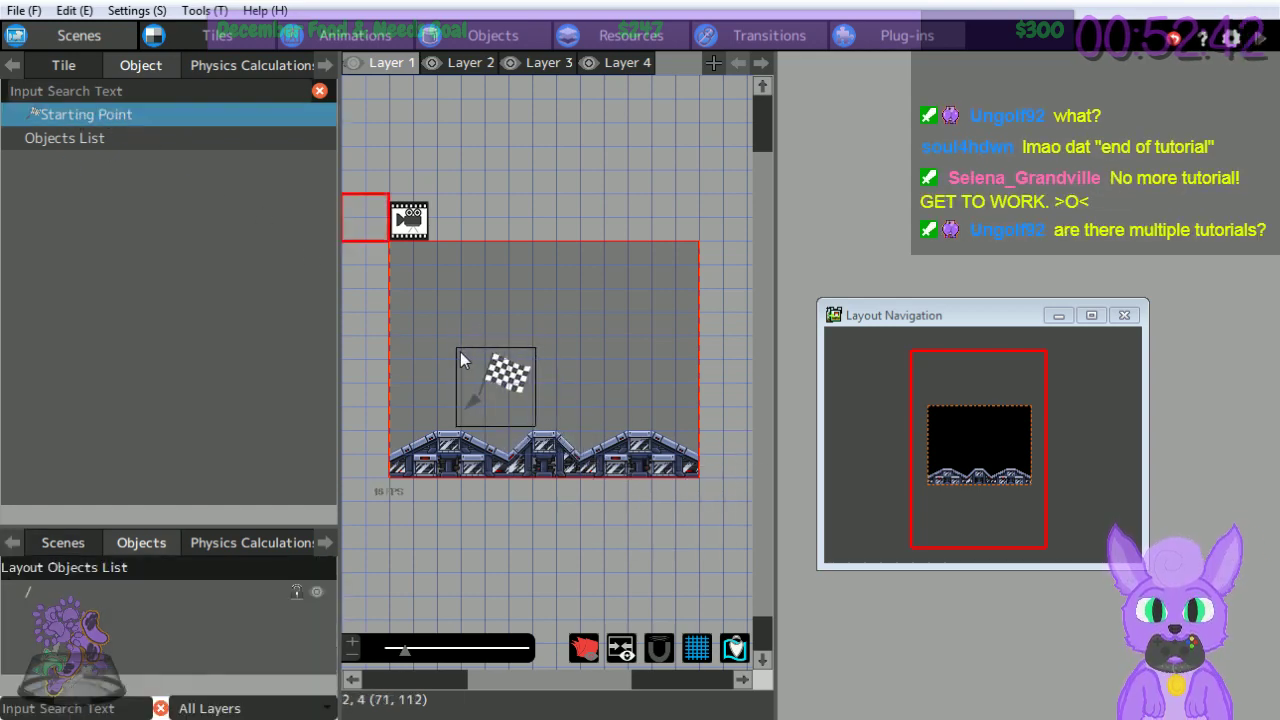
click(474, 358)
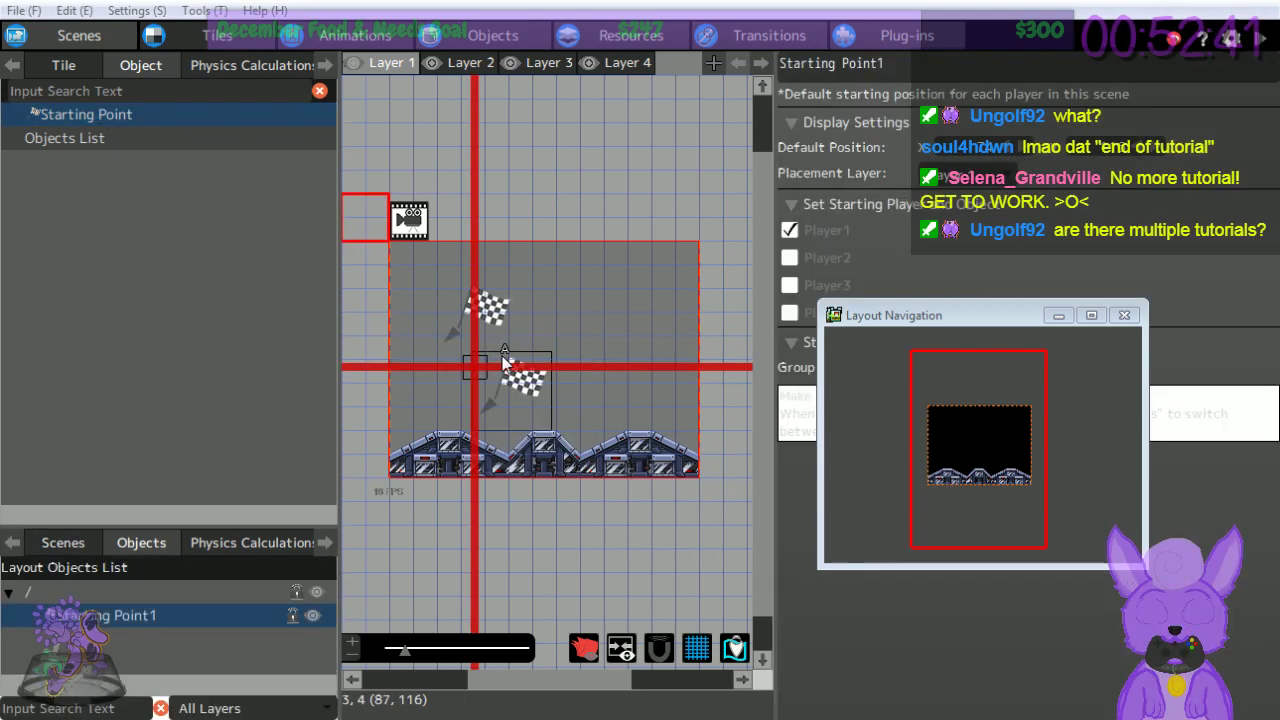
click(456, 420)
click(445, 428)
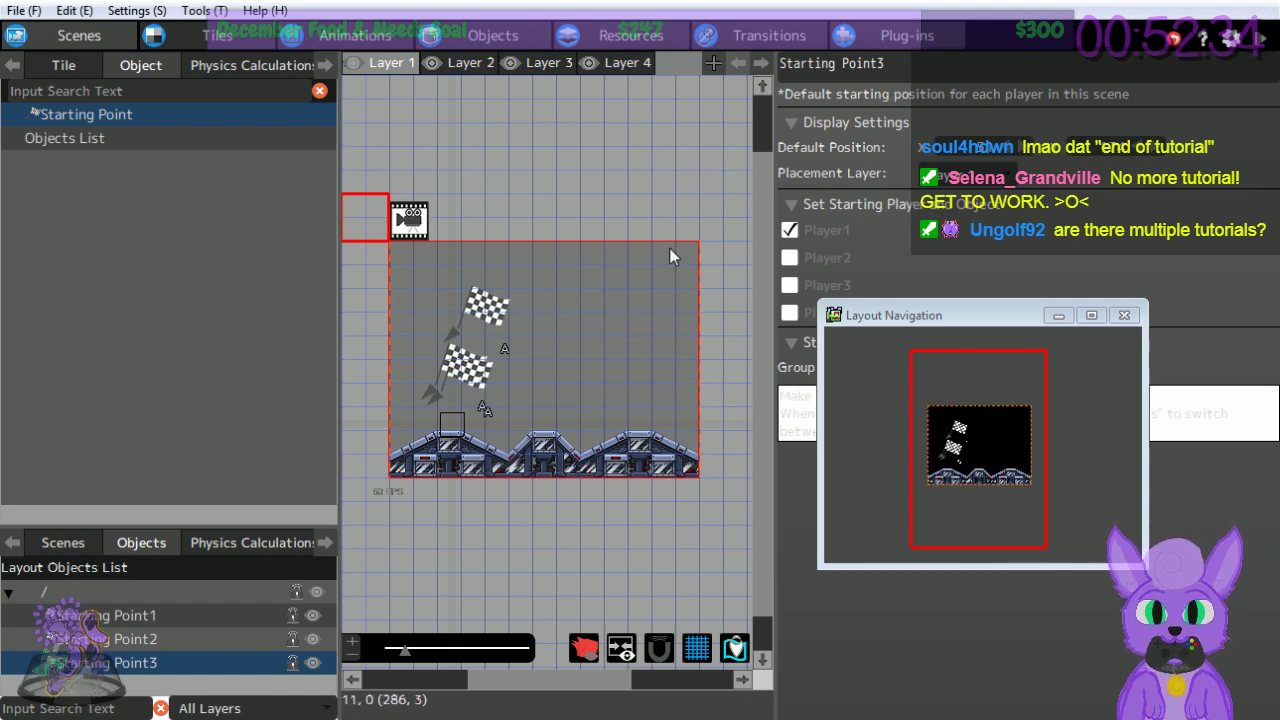
Delete Starting Point1, leaving Starting Point2 and Starting Point3 in the scene.
click(458, 372)
click(453, 430)
right_click(484, 407)
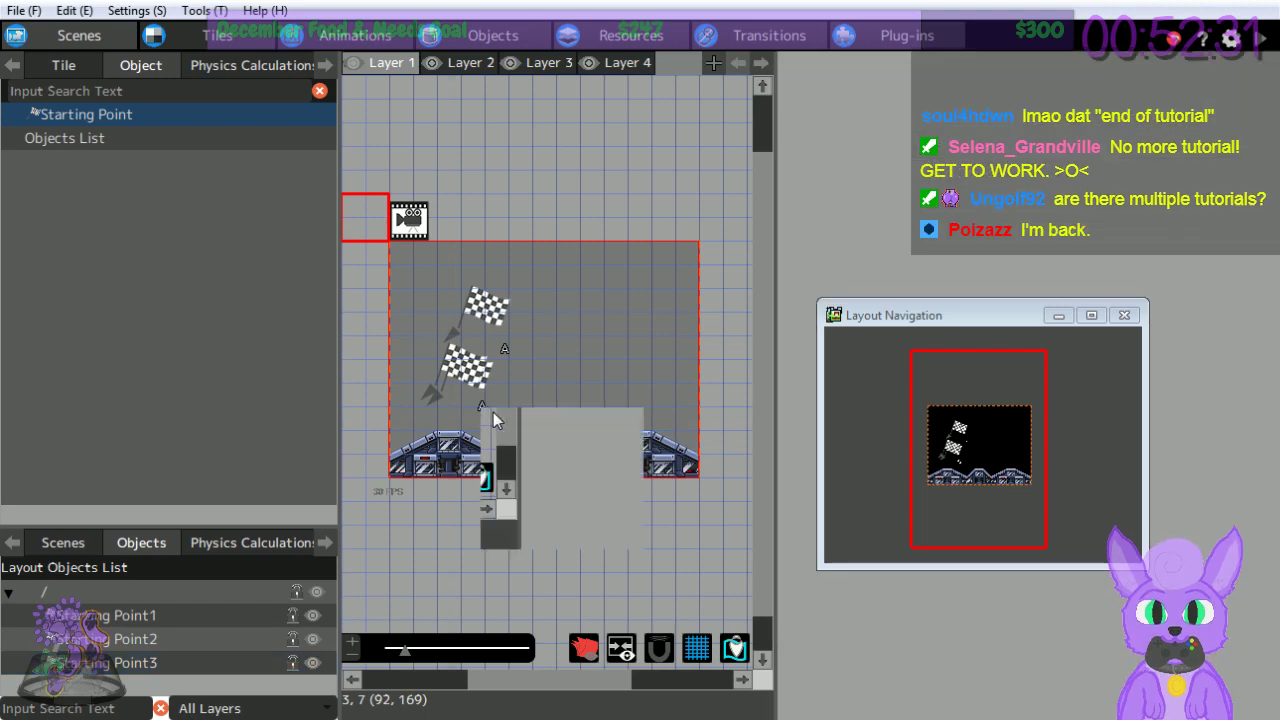
click(530, 491)
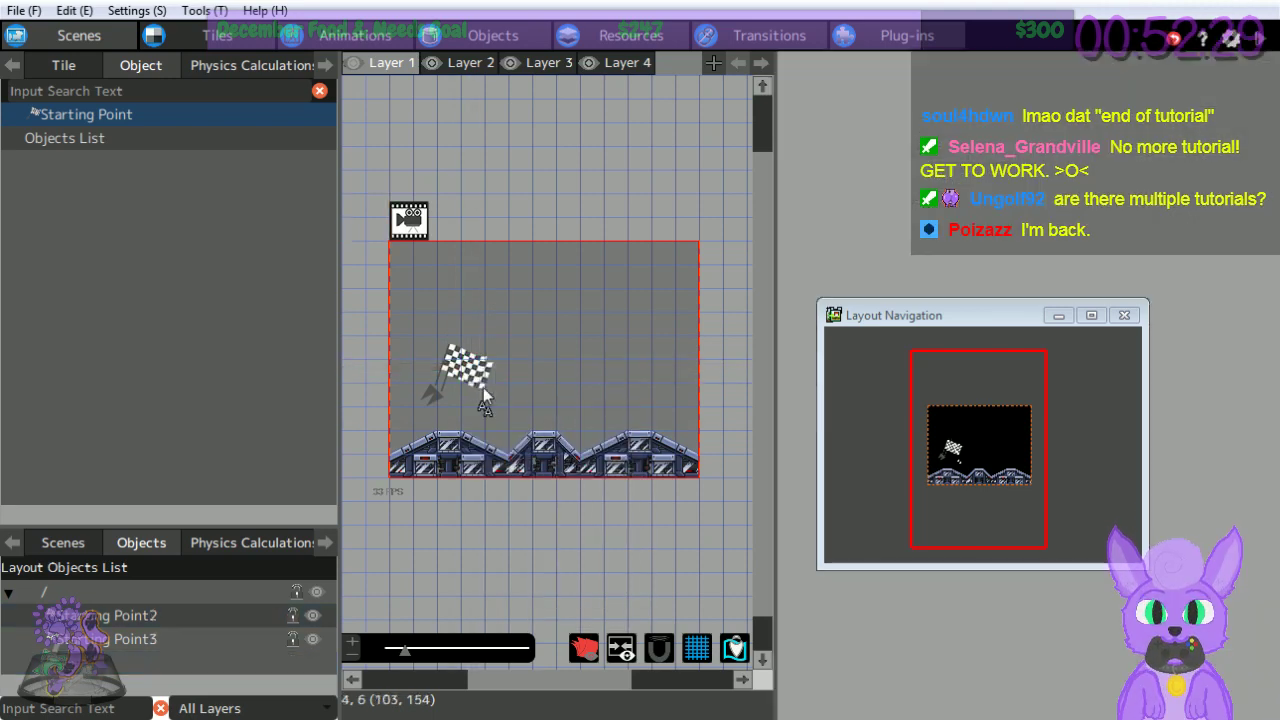
right_click(473, 385)
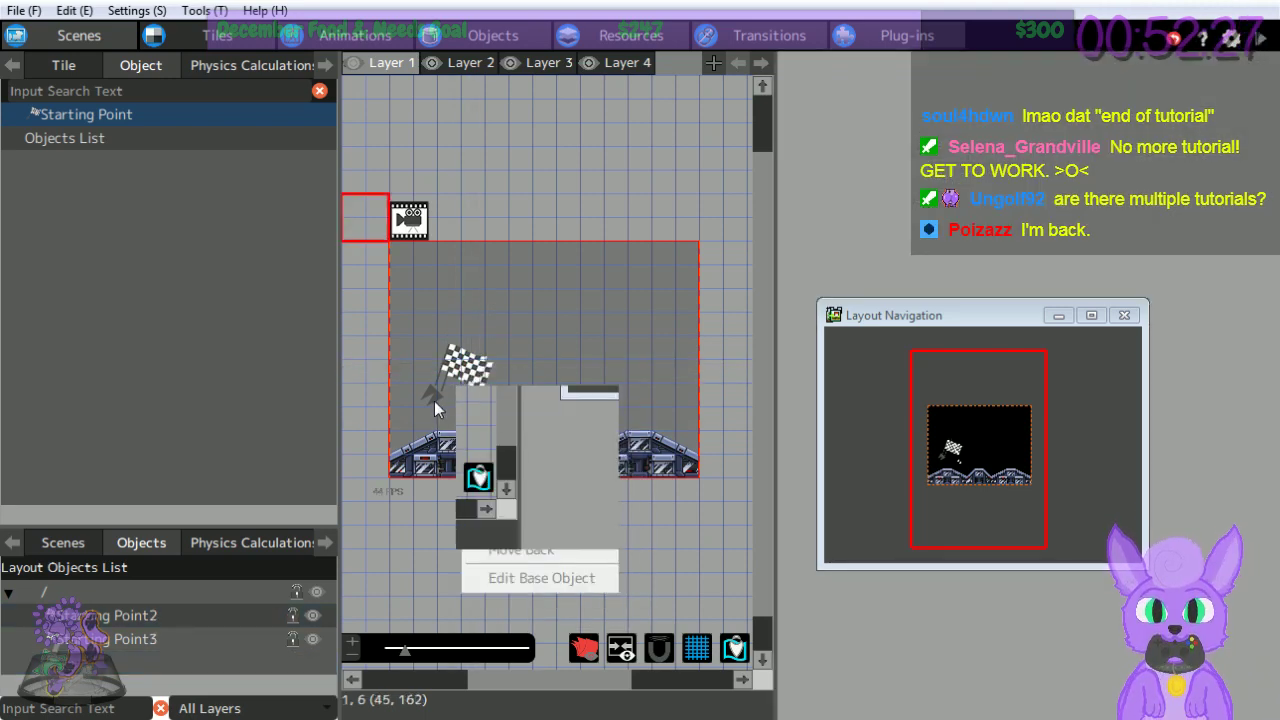
click(475, 404)
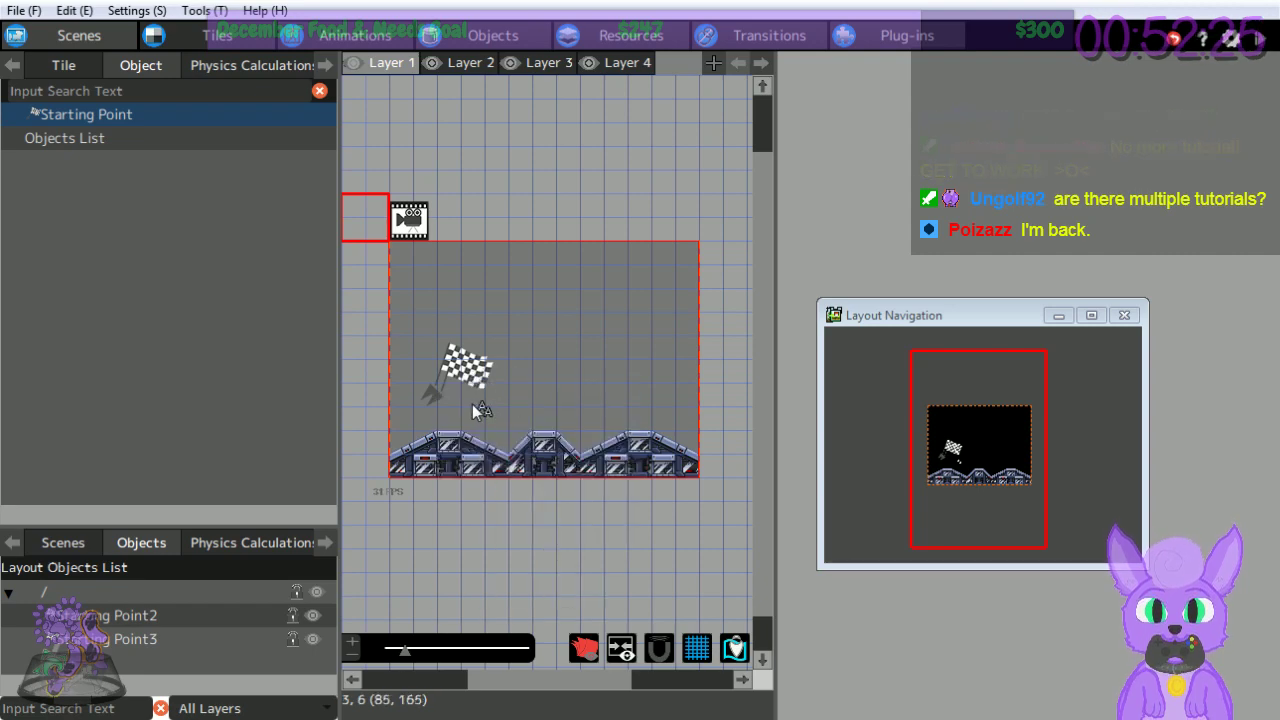
right_click(487, 414)
click(456, 400)
right_click(436, 399)
click(431, 388)
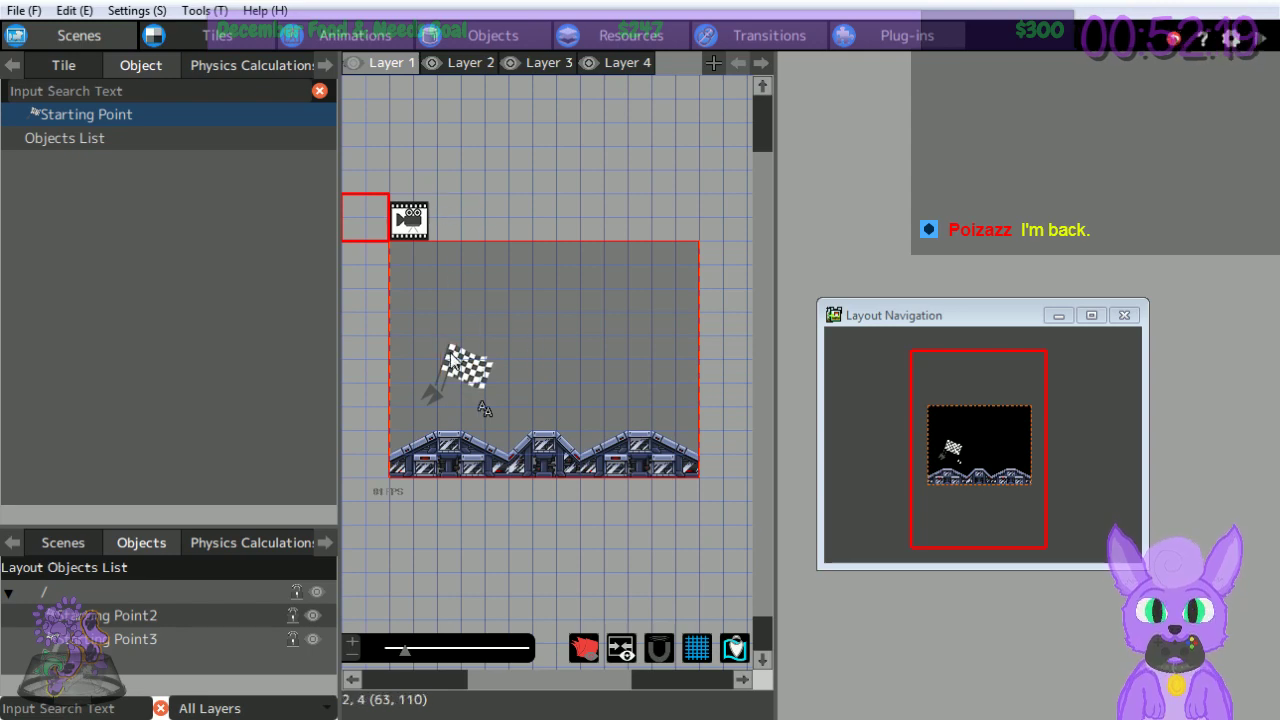
click(27, 12)
Start tutorial Step 2, Create a Character, from Help > Tutorials.
mouse_move(59, 20)
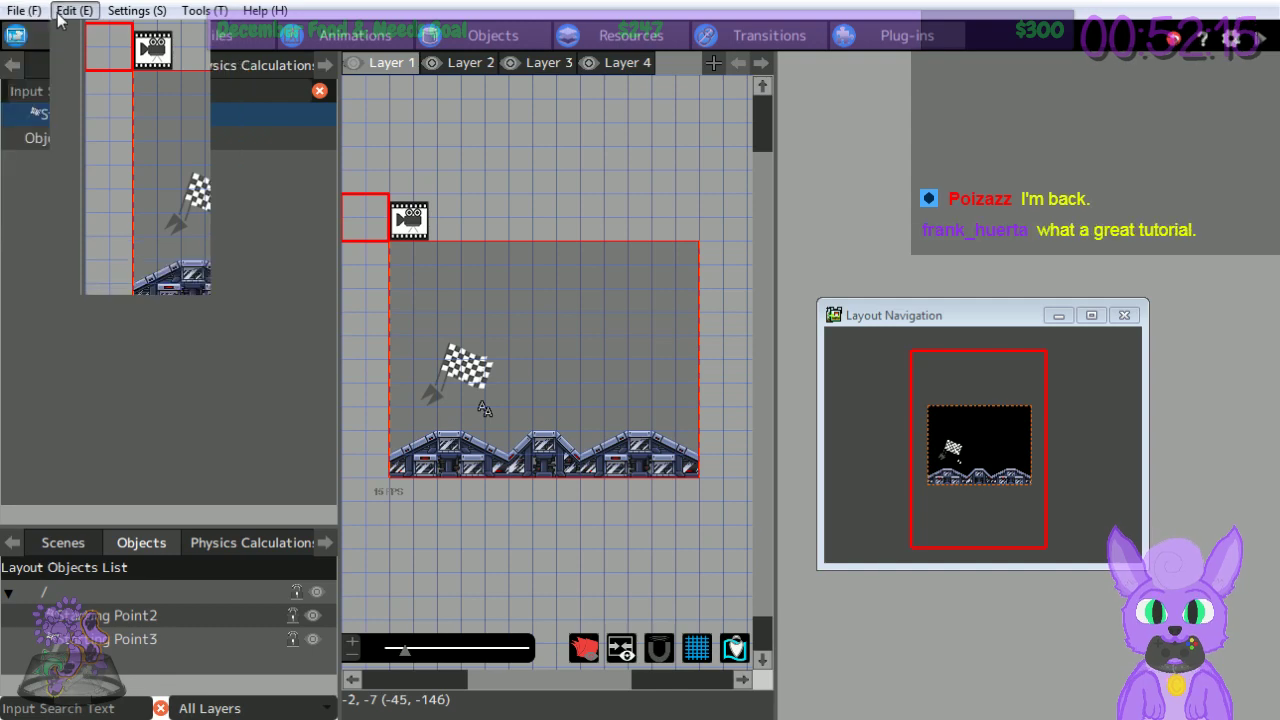
mouse_move(133, 16)
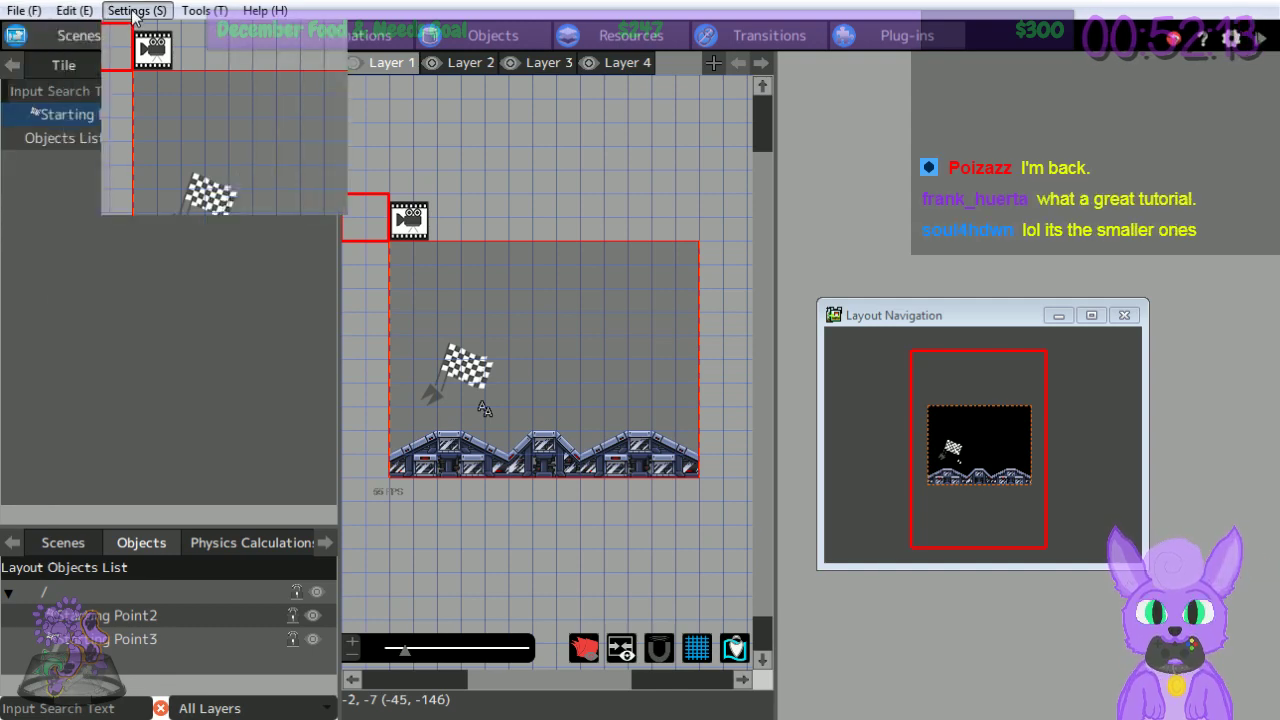
mouse_move(211, 14)
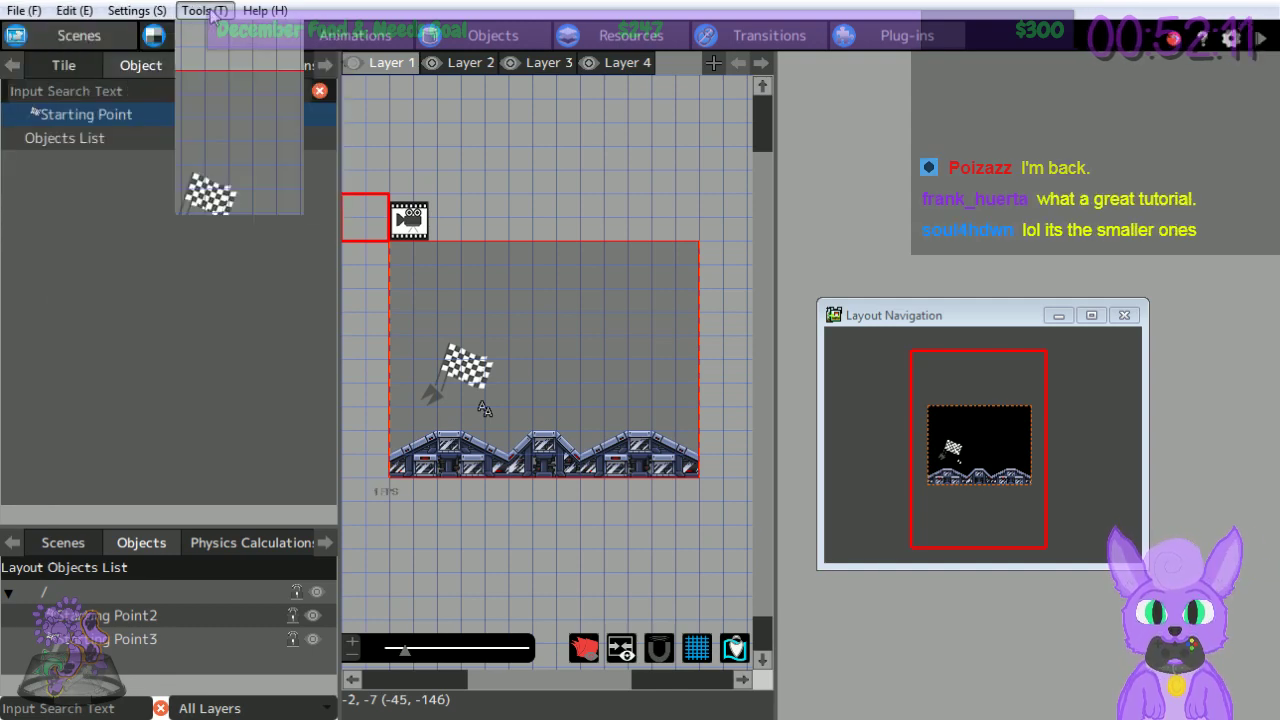
mouse_move(265, 12)
click(283, 58)
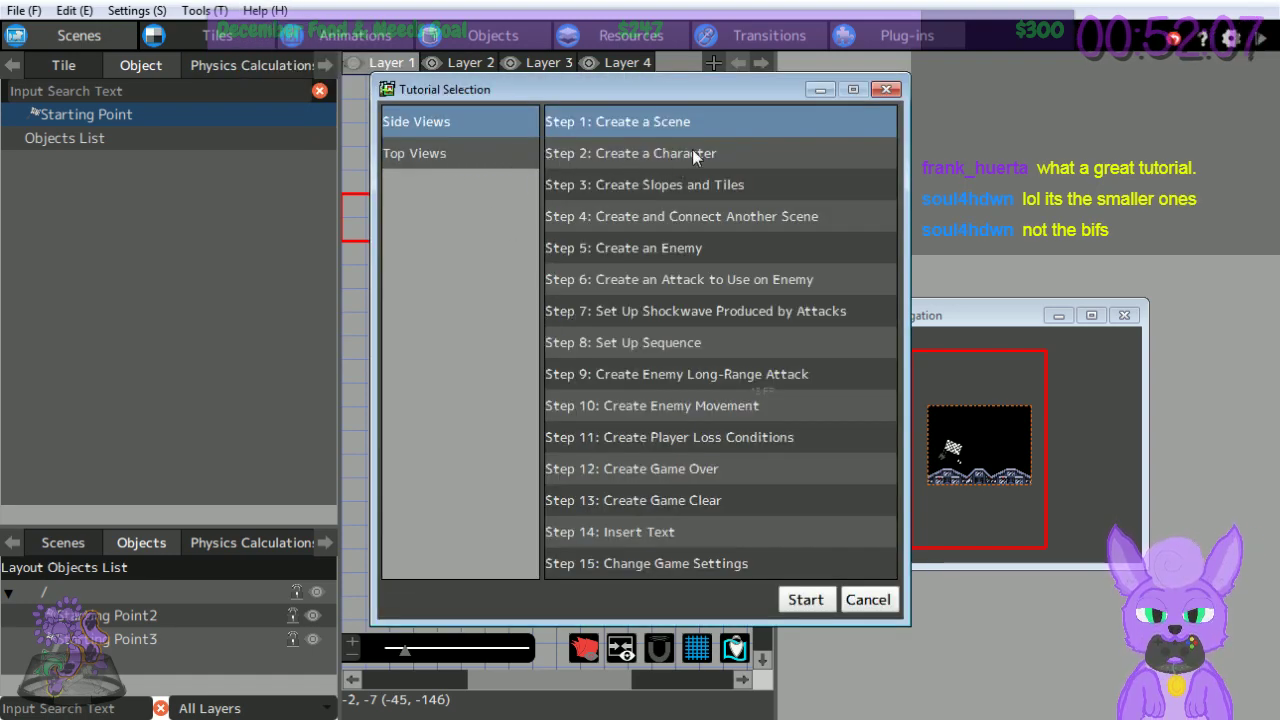
double_click(671, 150)
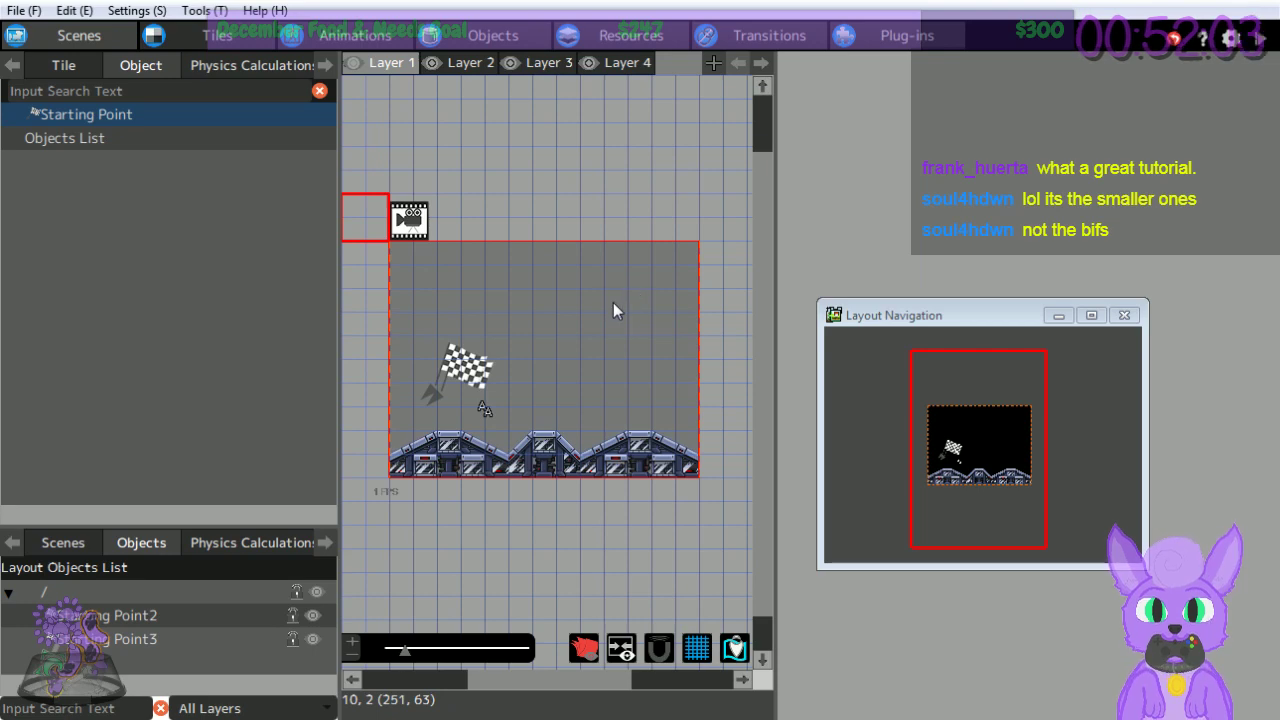
Undo the starting point placements with Edit > Undo and Ctrl+Z until none remain.
click(72, 10)
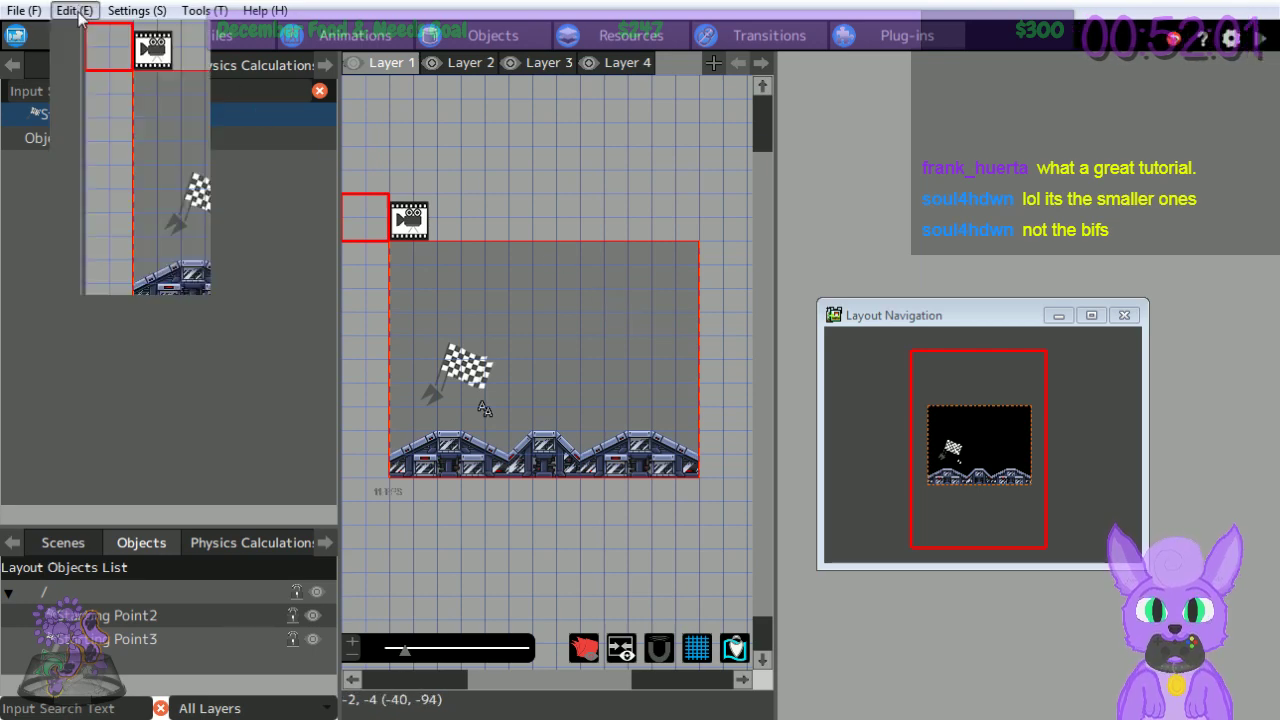
click(110, 168)
click(72, 10)
click(90, 10)
key(ctrl+z)
key(ctrl+z)
key(ctrl+z)
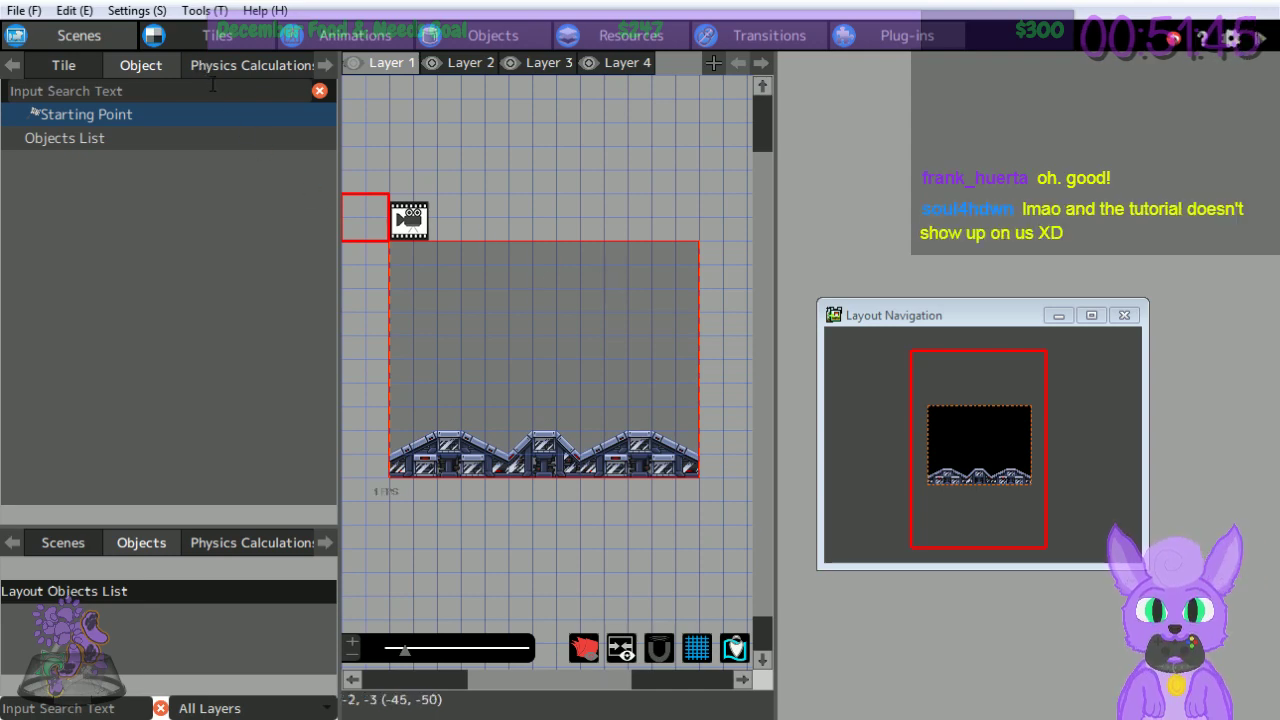
Reopen Game.pgmproject from the PGMMV\TushGame folder via File > Open Project.
click(36, 14)
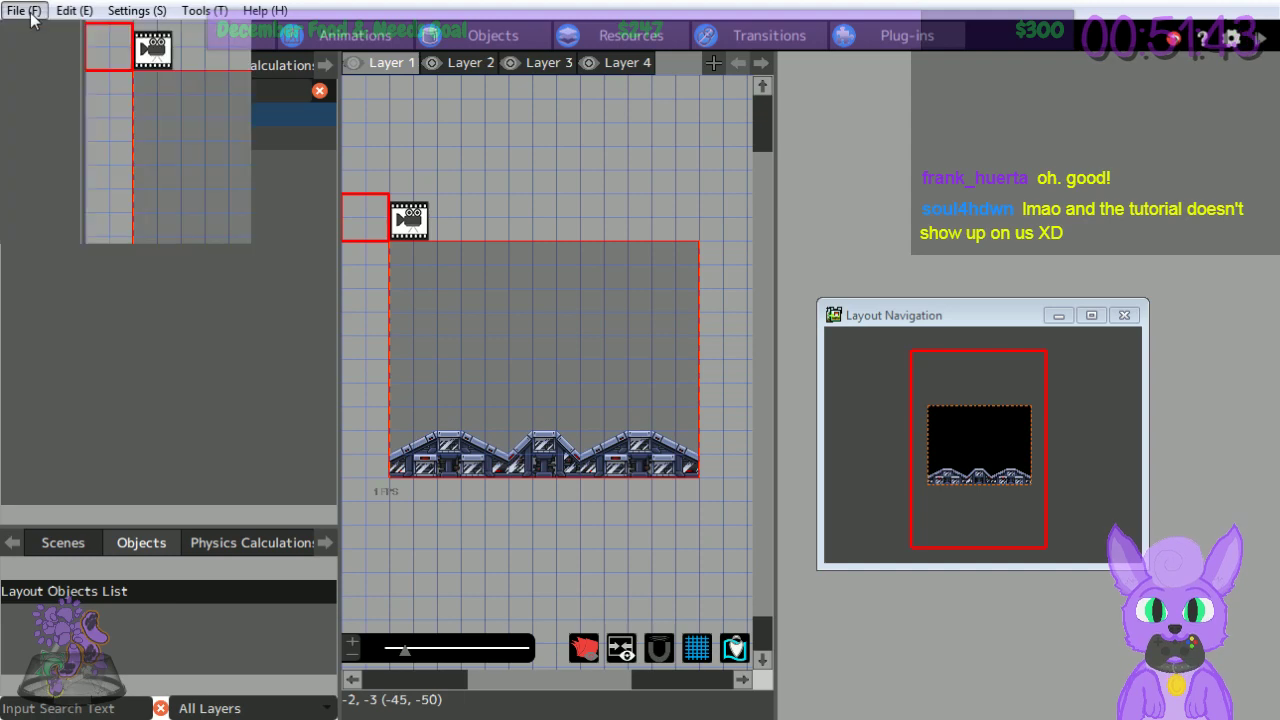
click(49, 59)
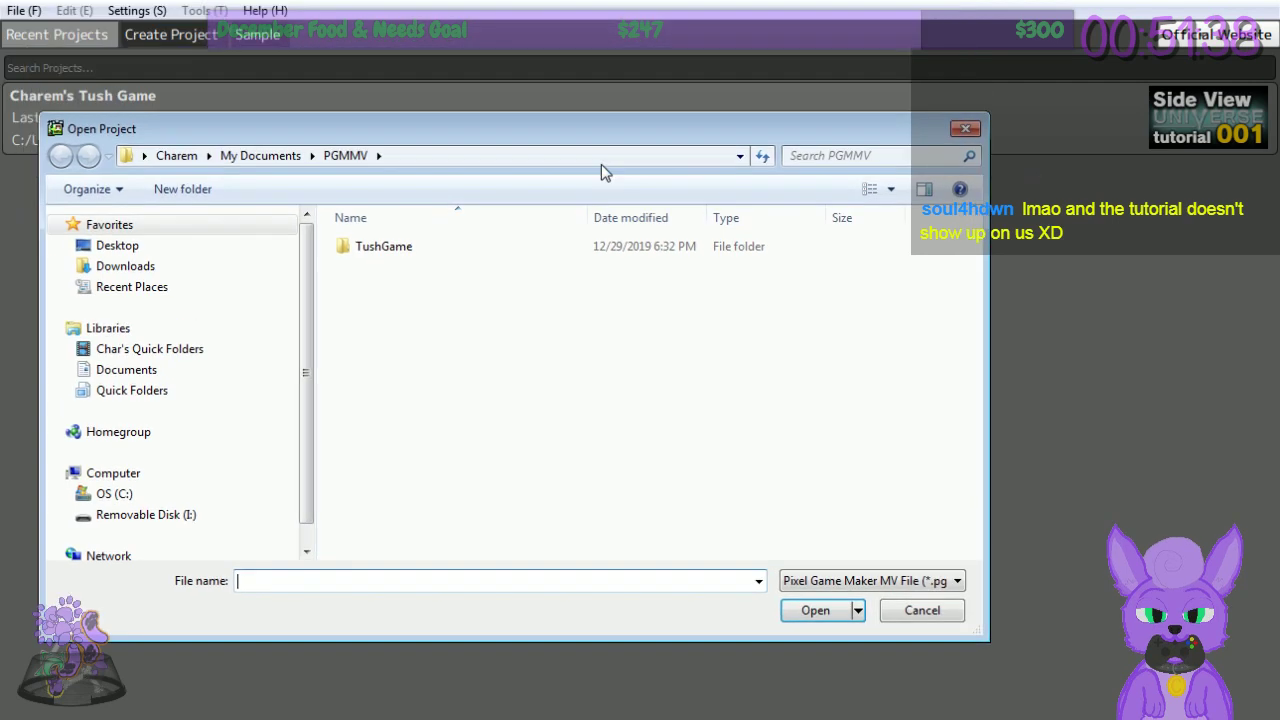
click(412, 247)
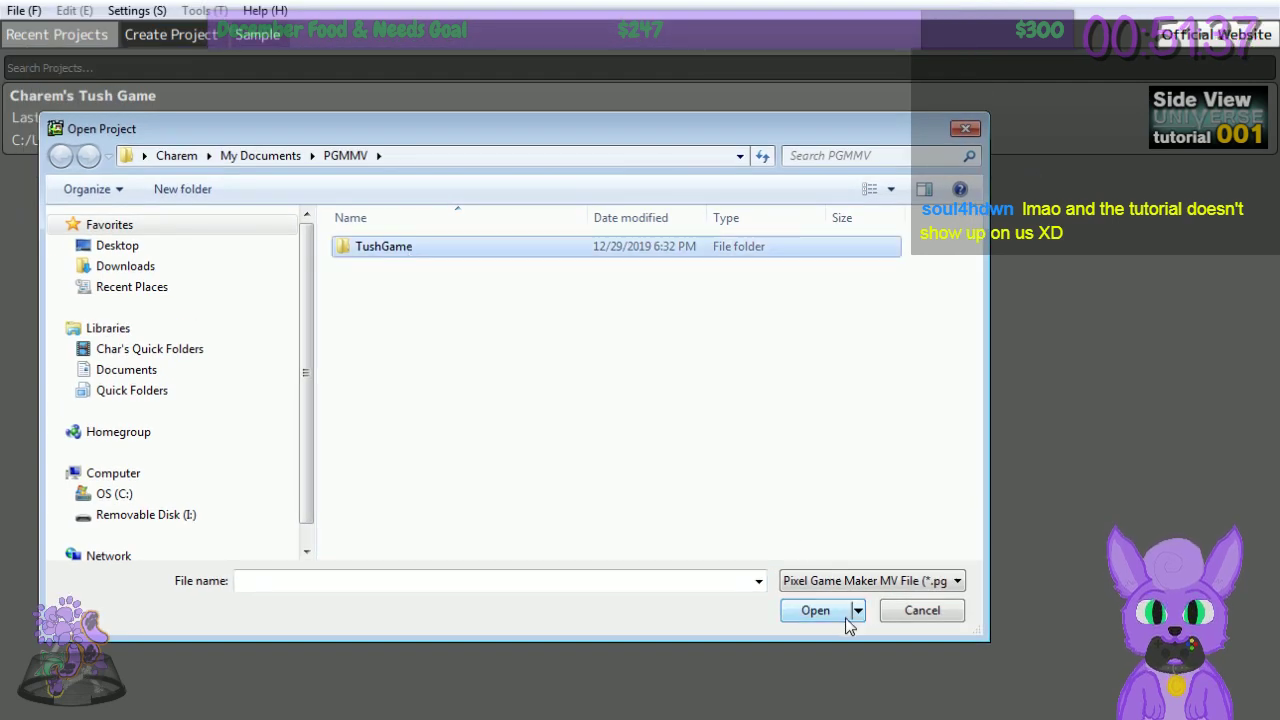
click(818, 612)
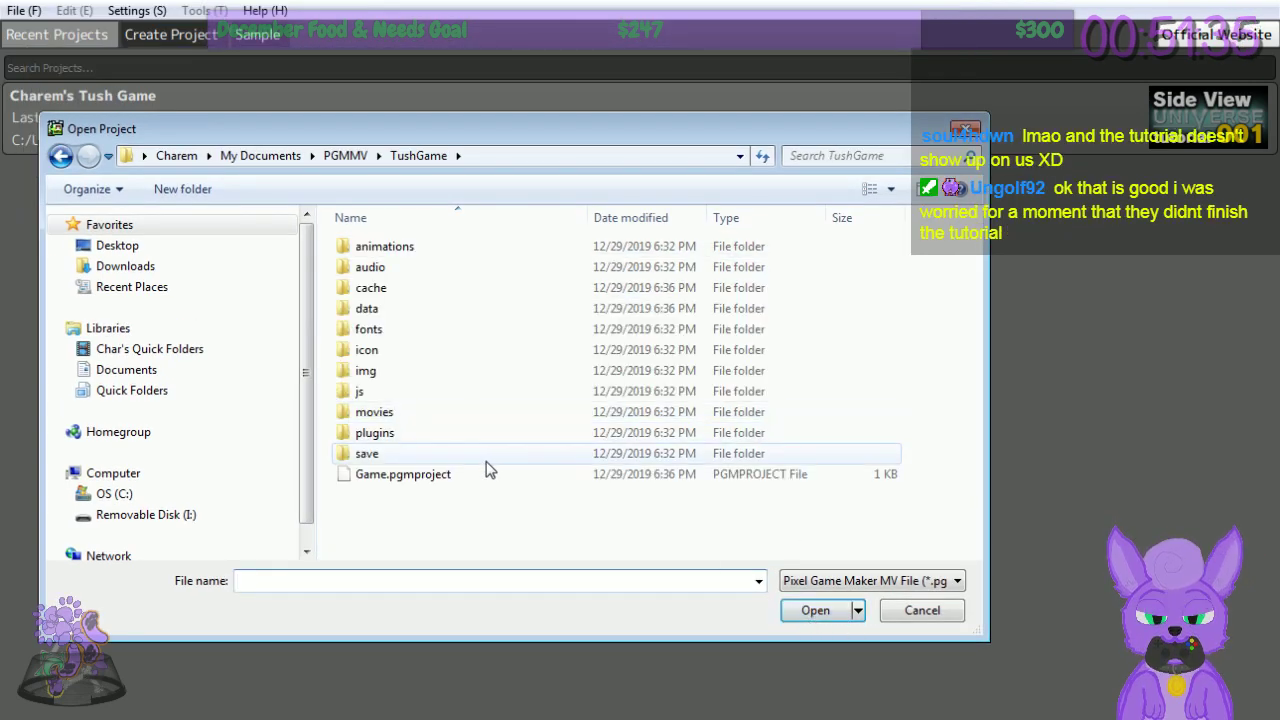
click(348, 157)
double_click(396, 255)
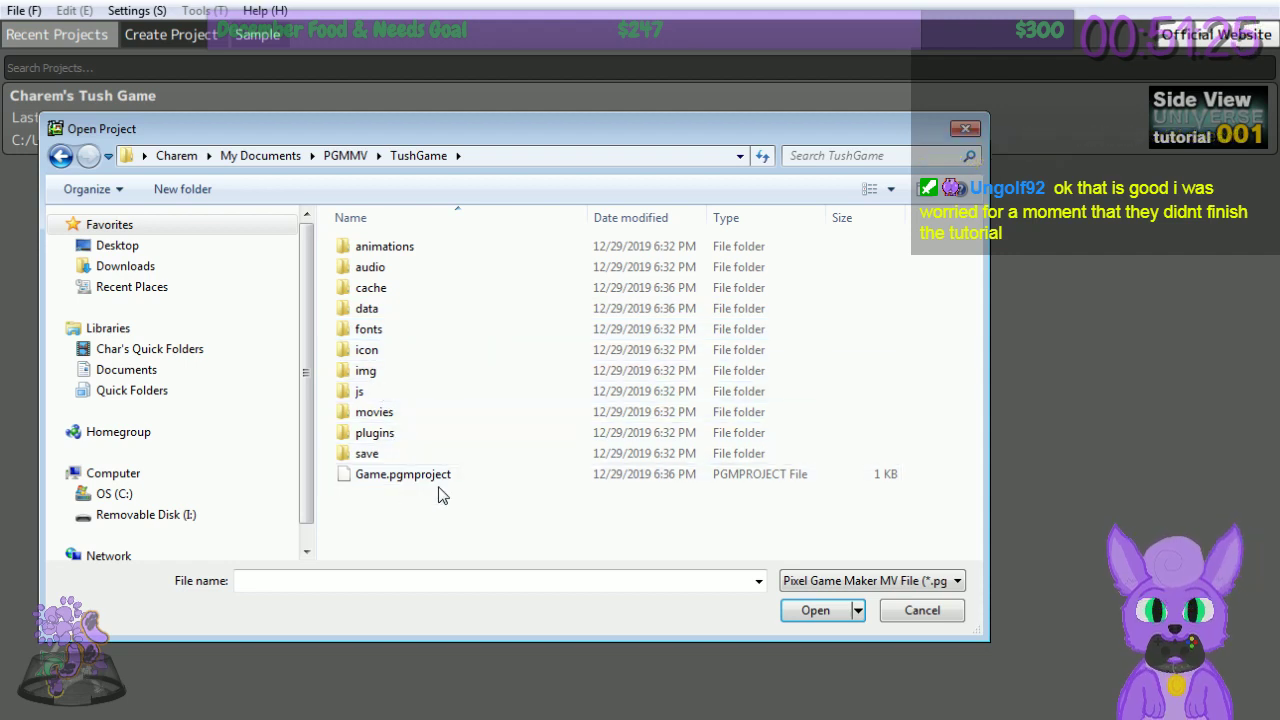
double_click(366, 370)
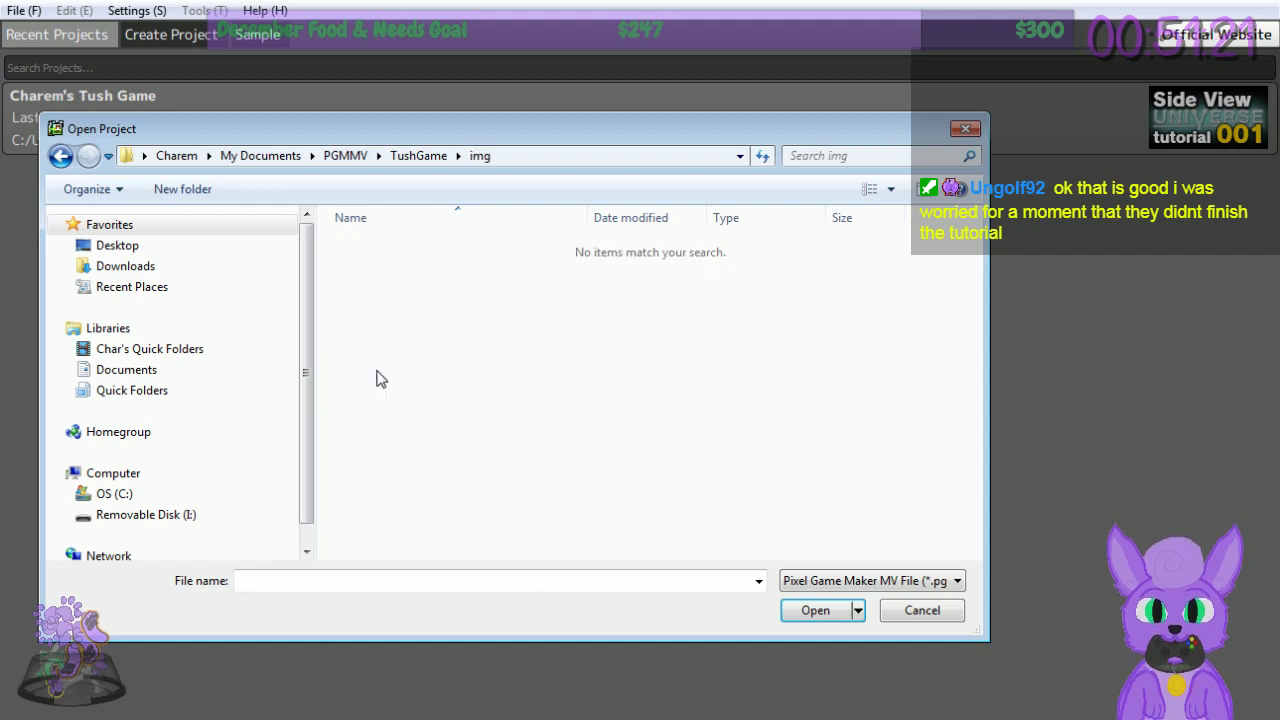
click(60, 156)
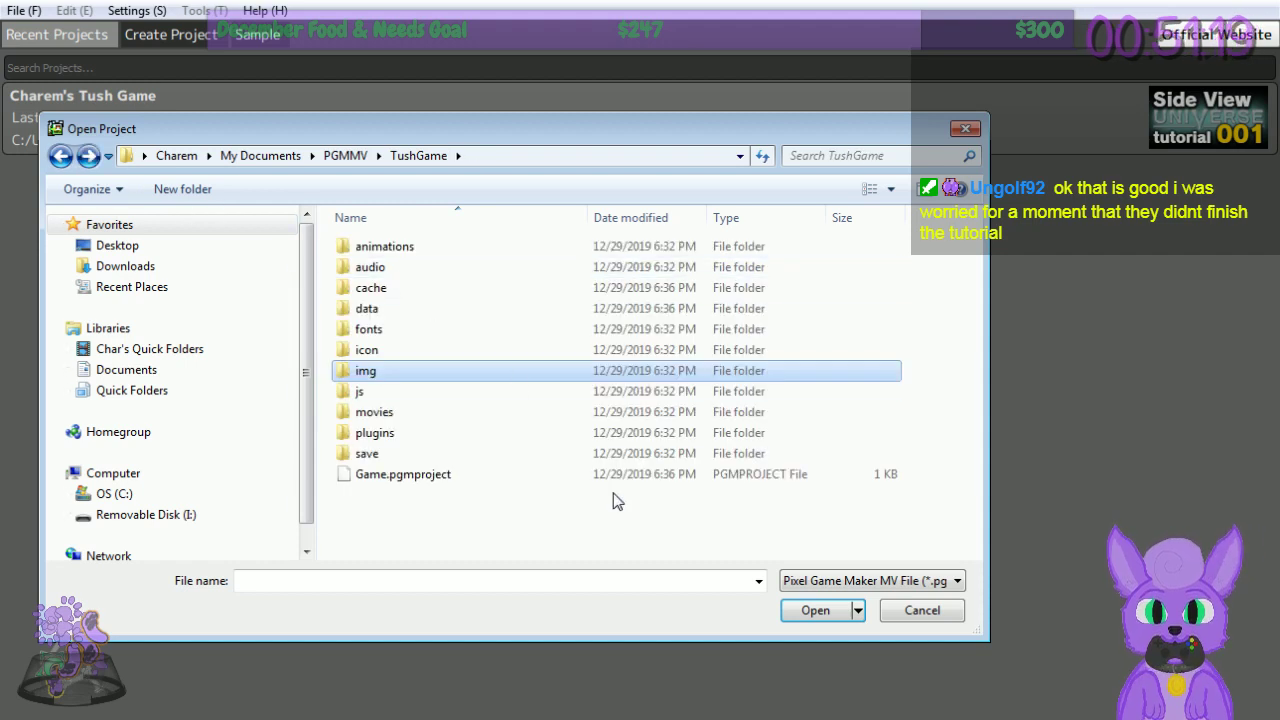
click(468, 476)
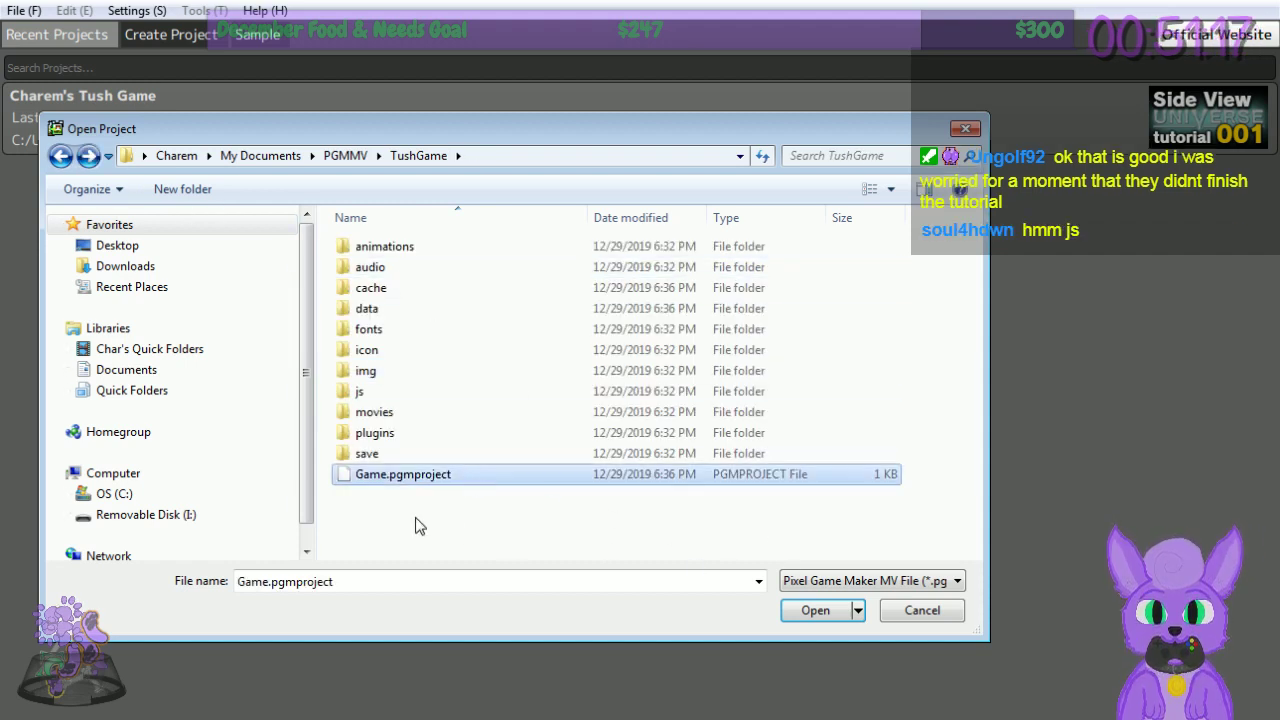
double_click(422, 474)
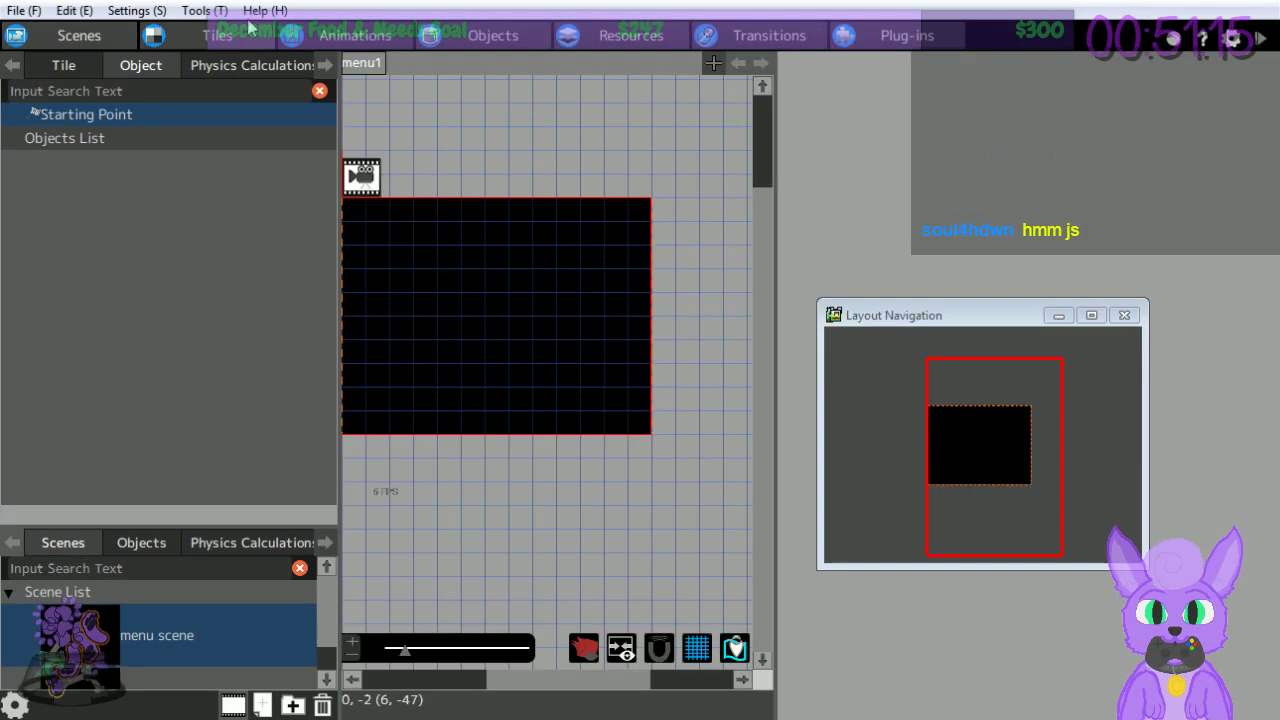
click(265, 11)
View the version 1.0.3.1 (64bit) About box, then close it.
click(298, 80)
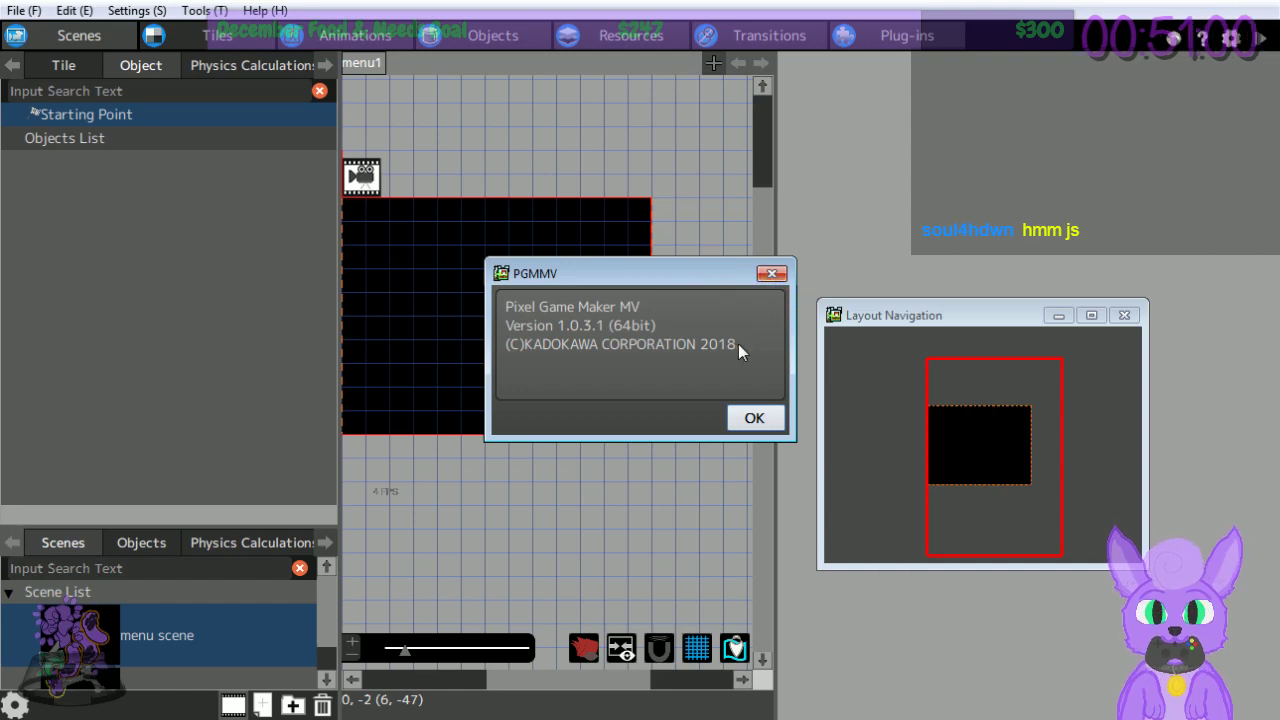
click(771, 274)
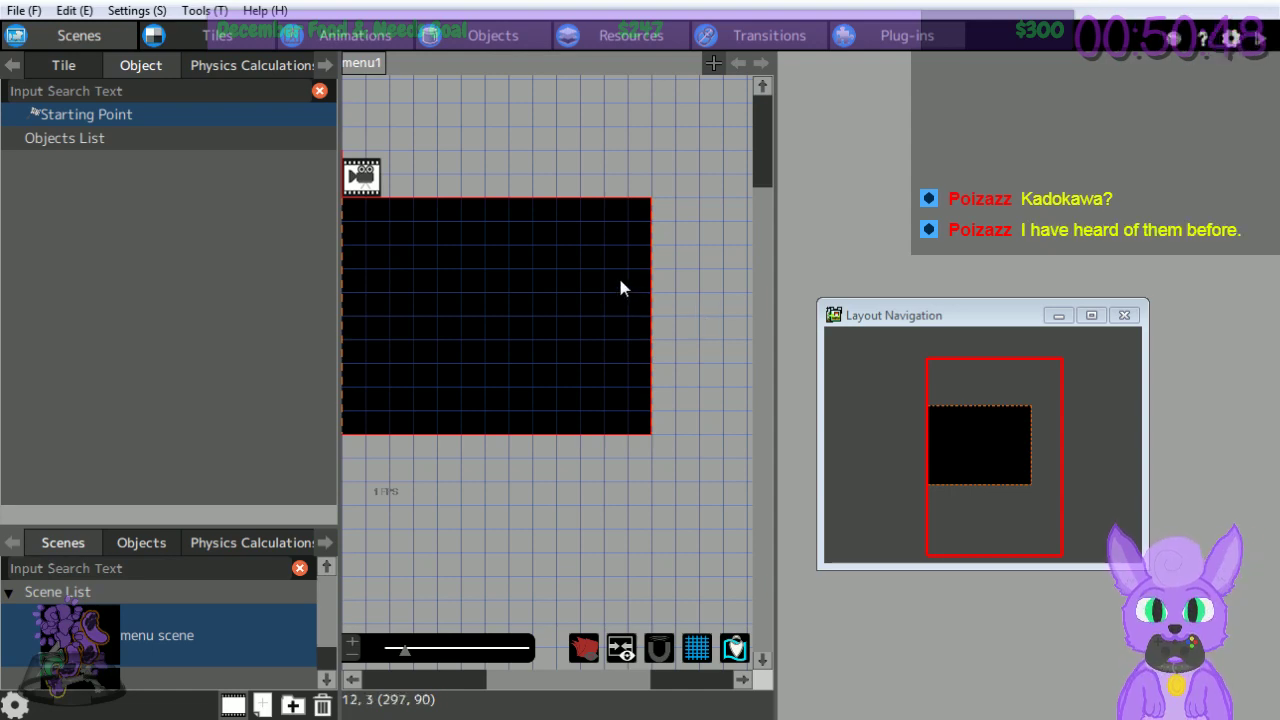
In the Animations editor, show the frames of the PLAYER wait animation's walk motion.
click(355, 35)
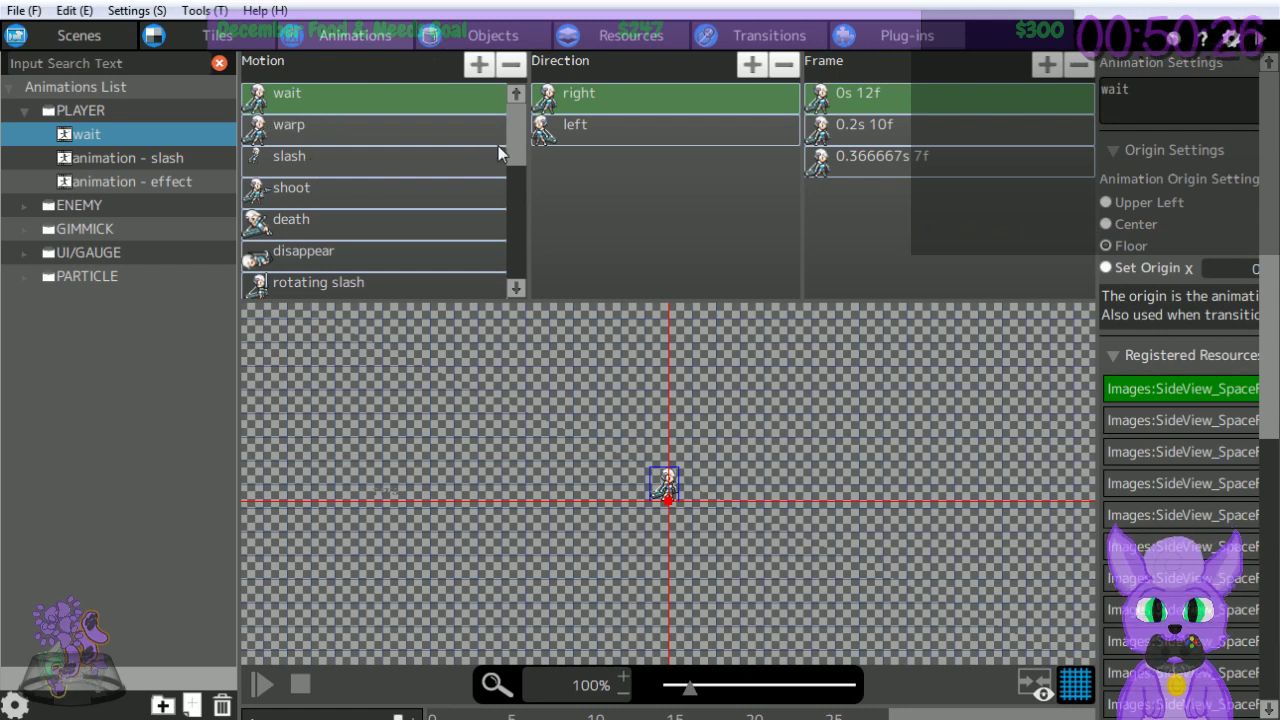
drag(522, 133, 507, 94)
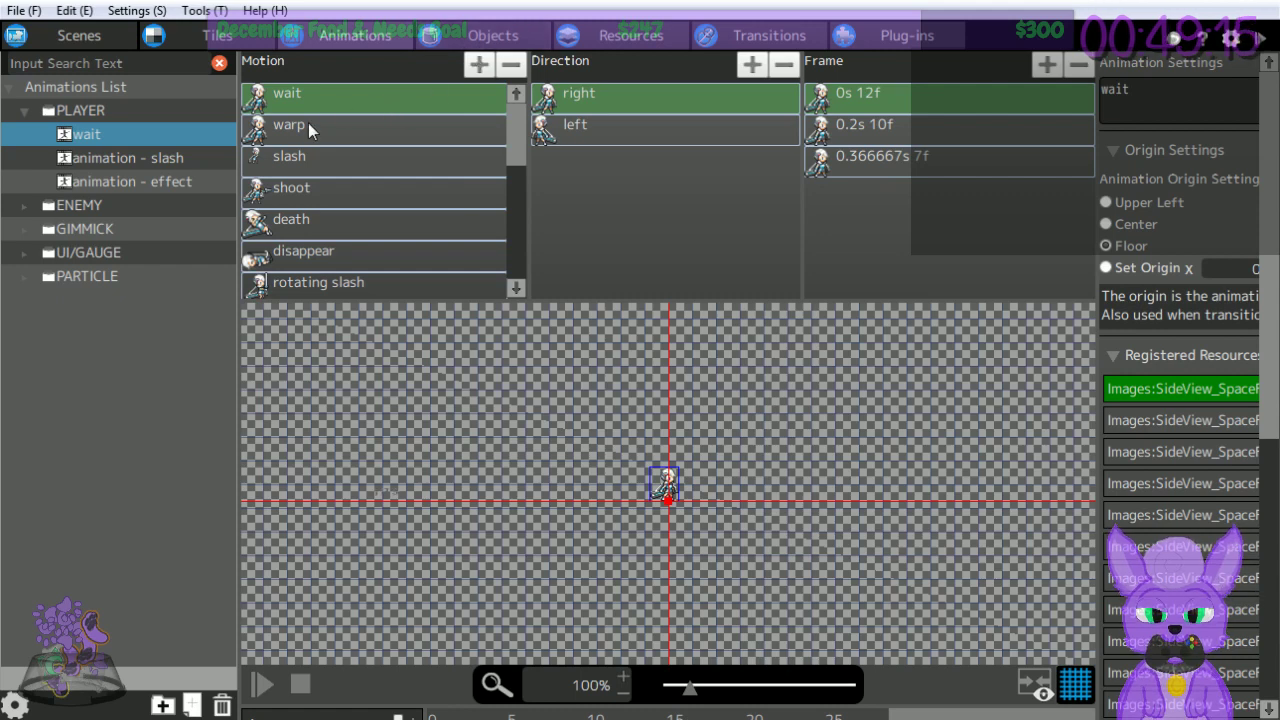
drag(516, 128, 519, 228)
click(319, 148)
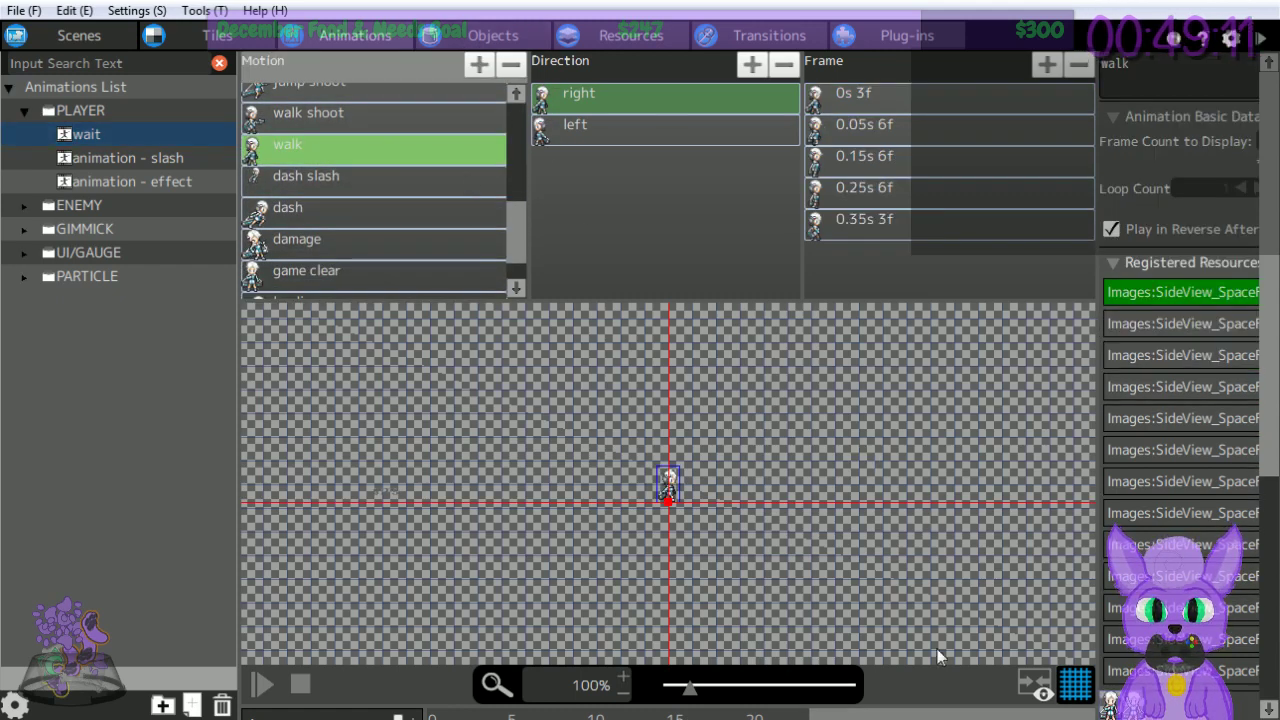
Play a preview of the walk animation, then stop it.
click(1040, 685)
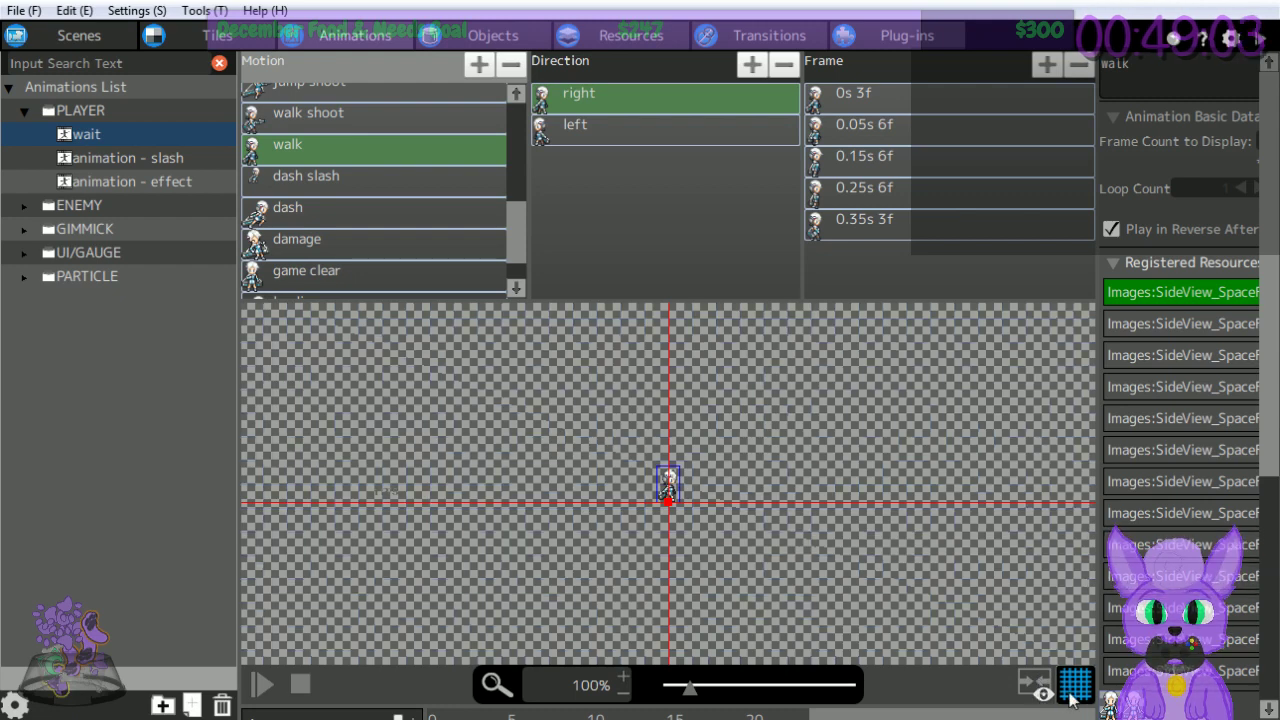
click(260, 688)
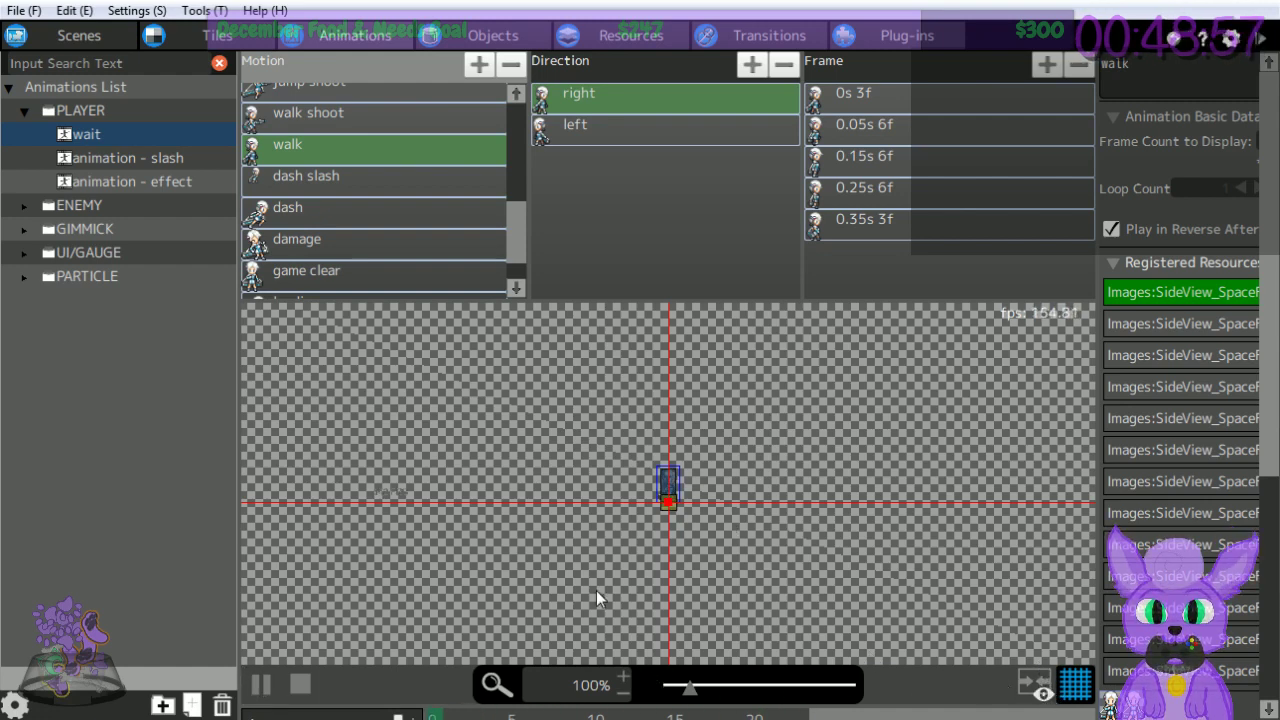
click(300, 685)
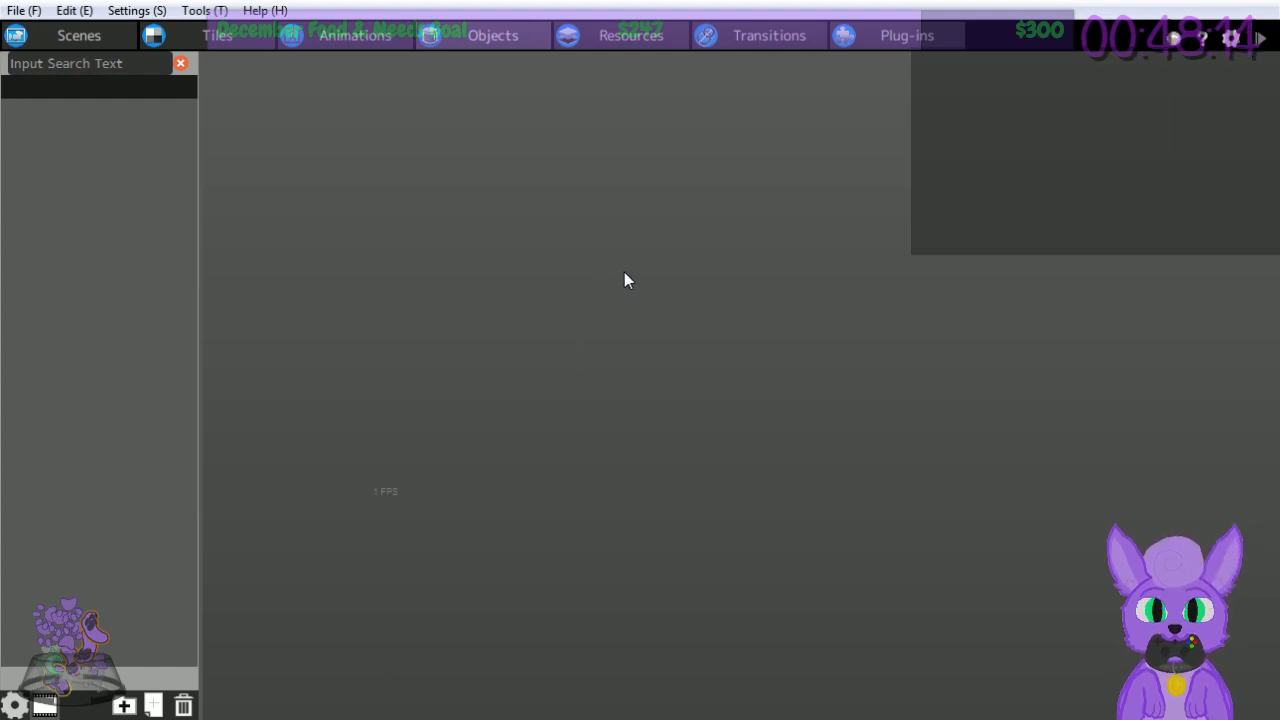
Create a new object using the PLAYER > wait animation, controlled by the input device.
click(154, 705)
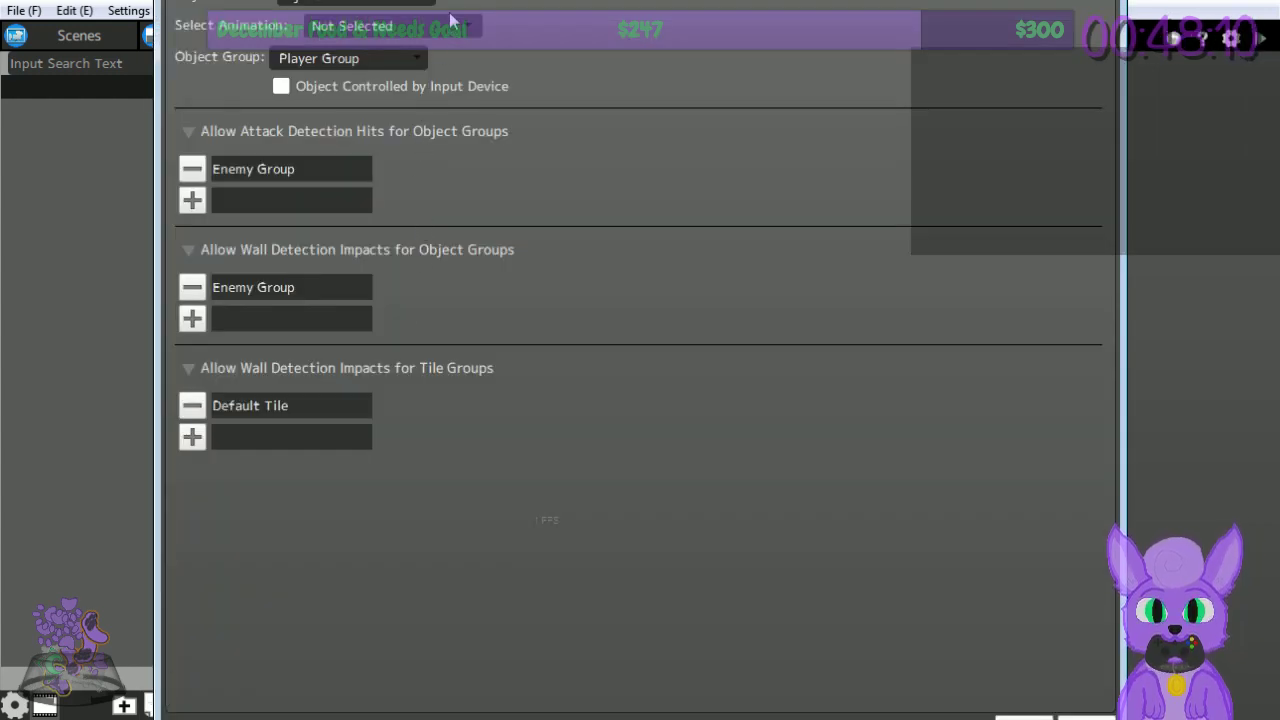
click(395, 22)
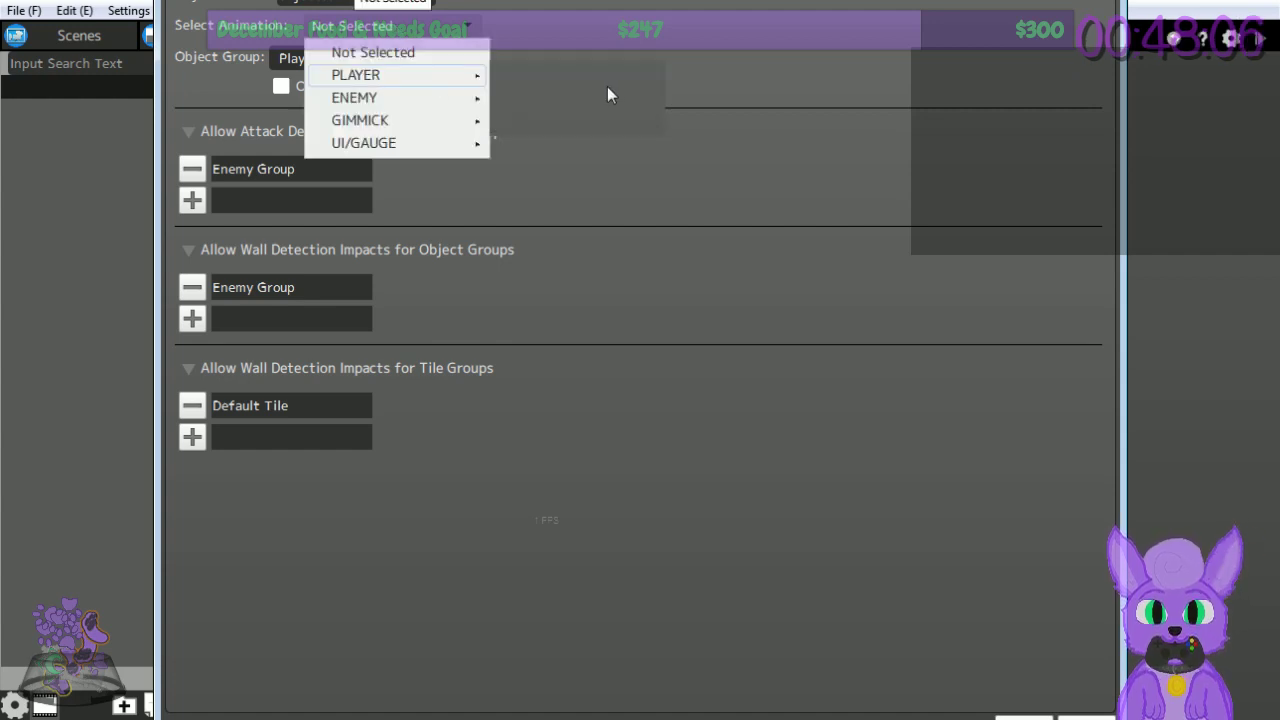
click(514, 86)
click(575, 66)
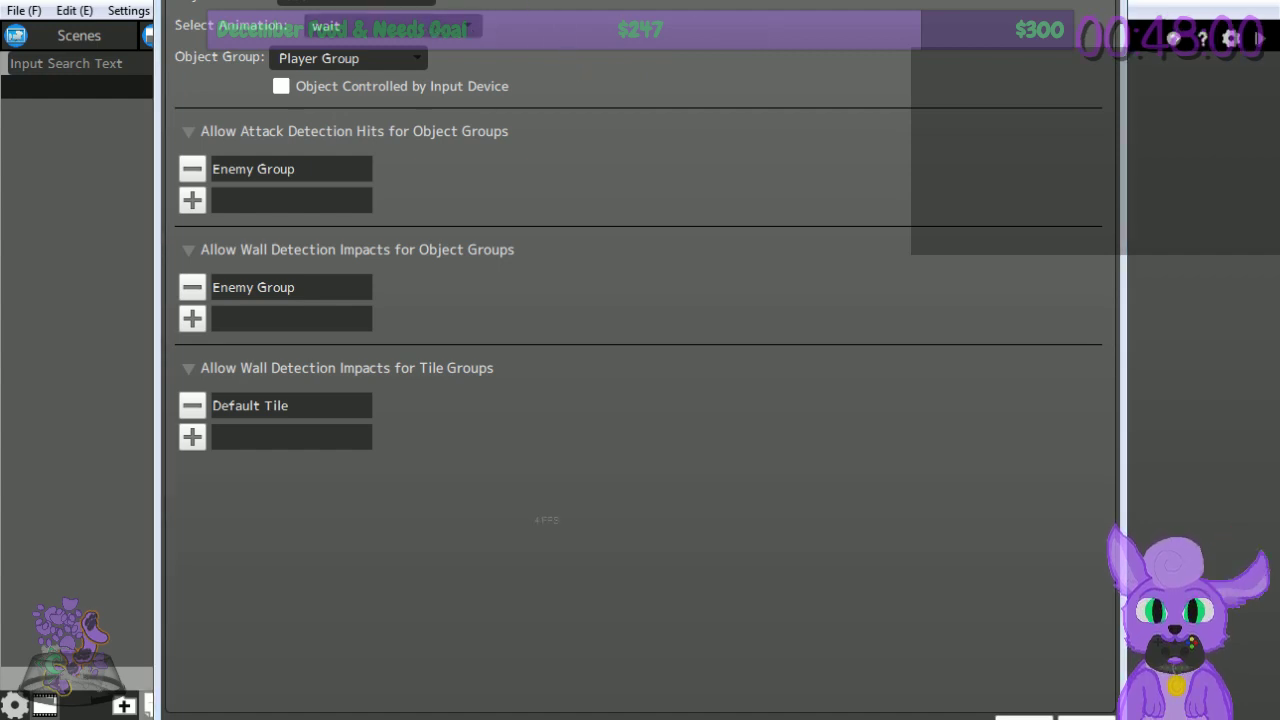
click(390, 27)
mouse_move(415, 75)
click(571, 76)
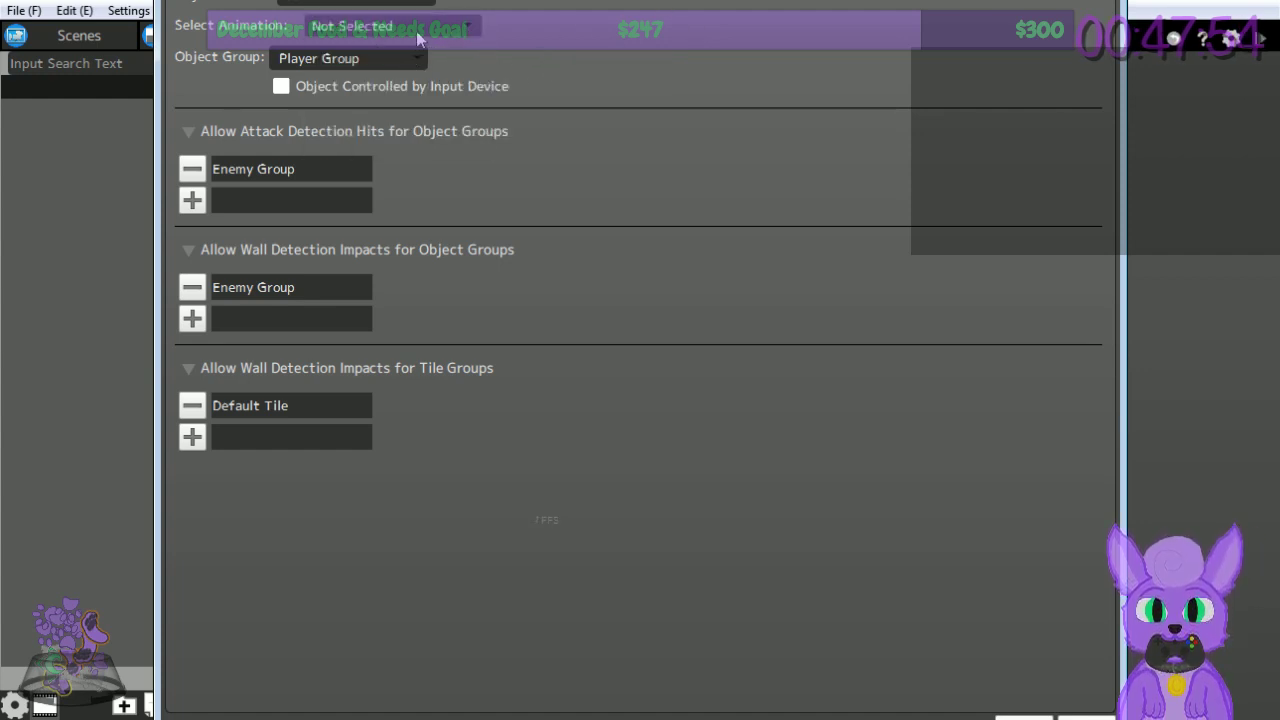
click(430, 25)
mouse_move(462, 76)
click(545, 97)
click(441, 28)
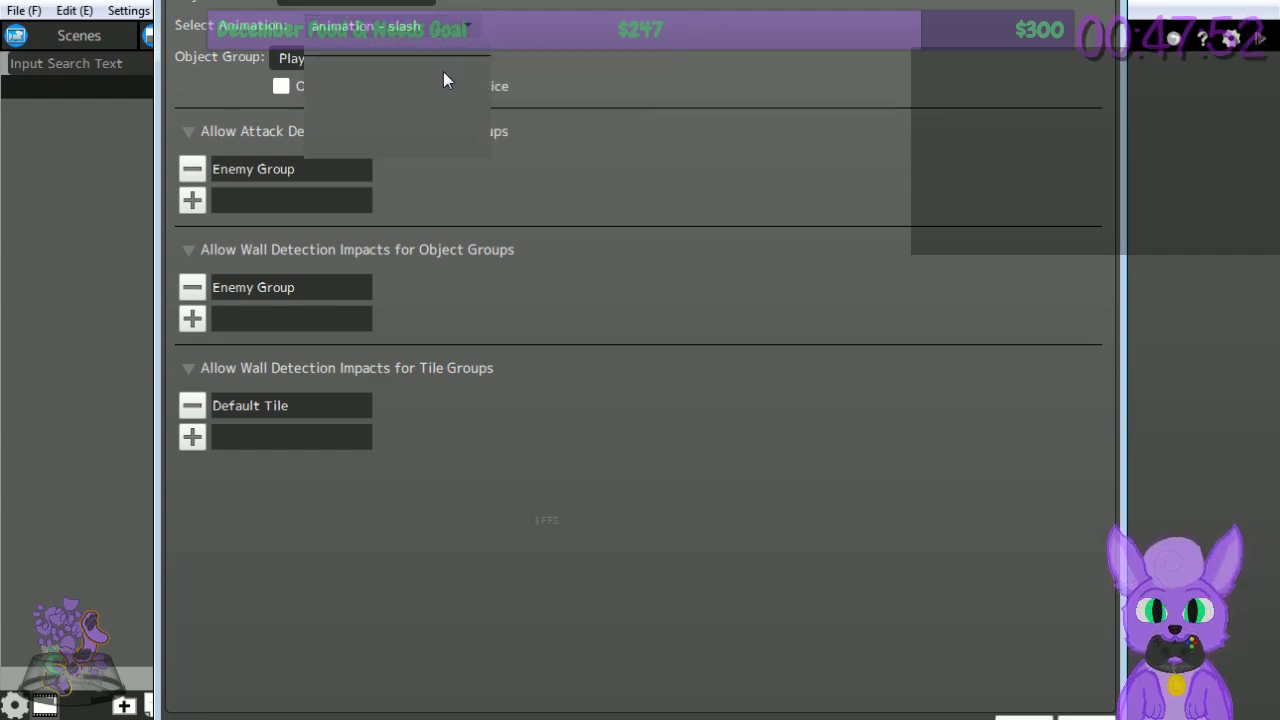
click(571, 76)
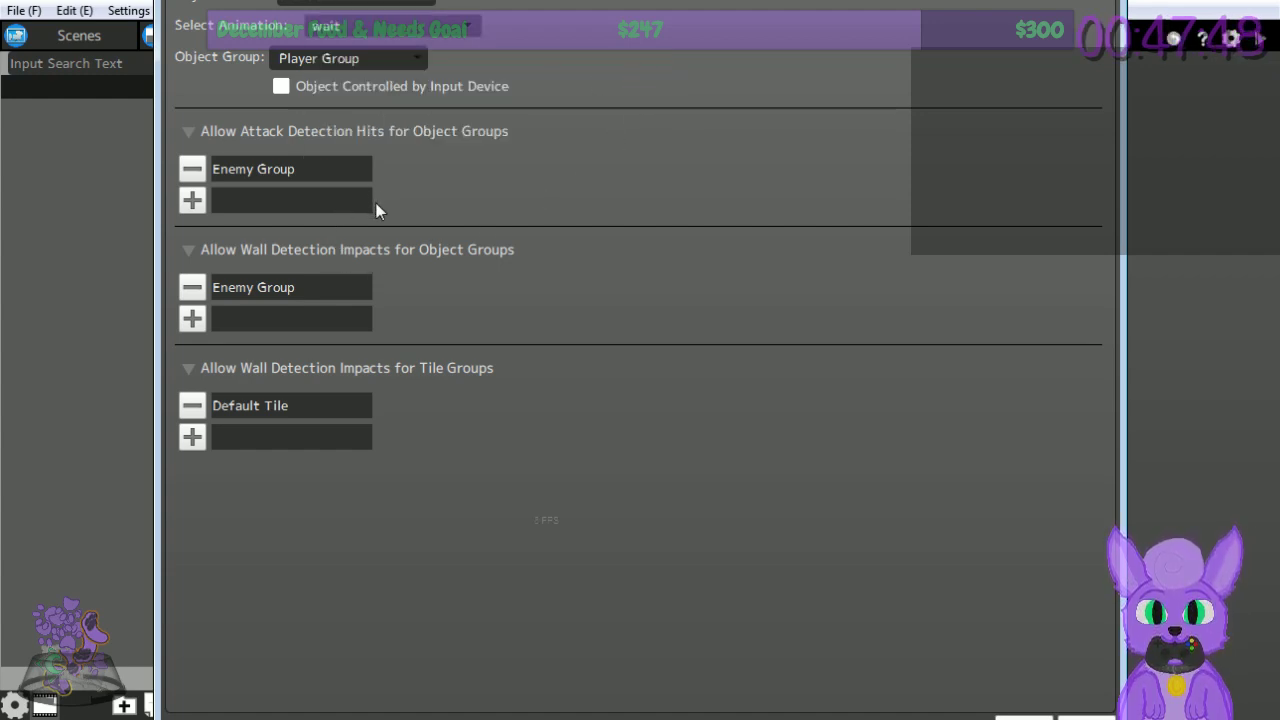
click(277, 85)
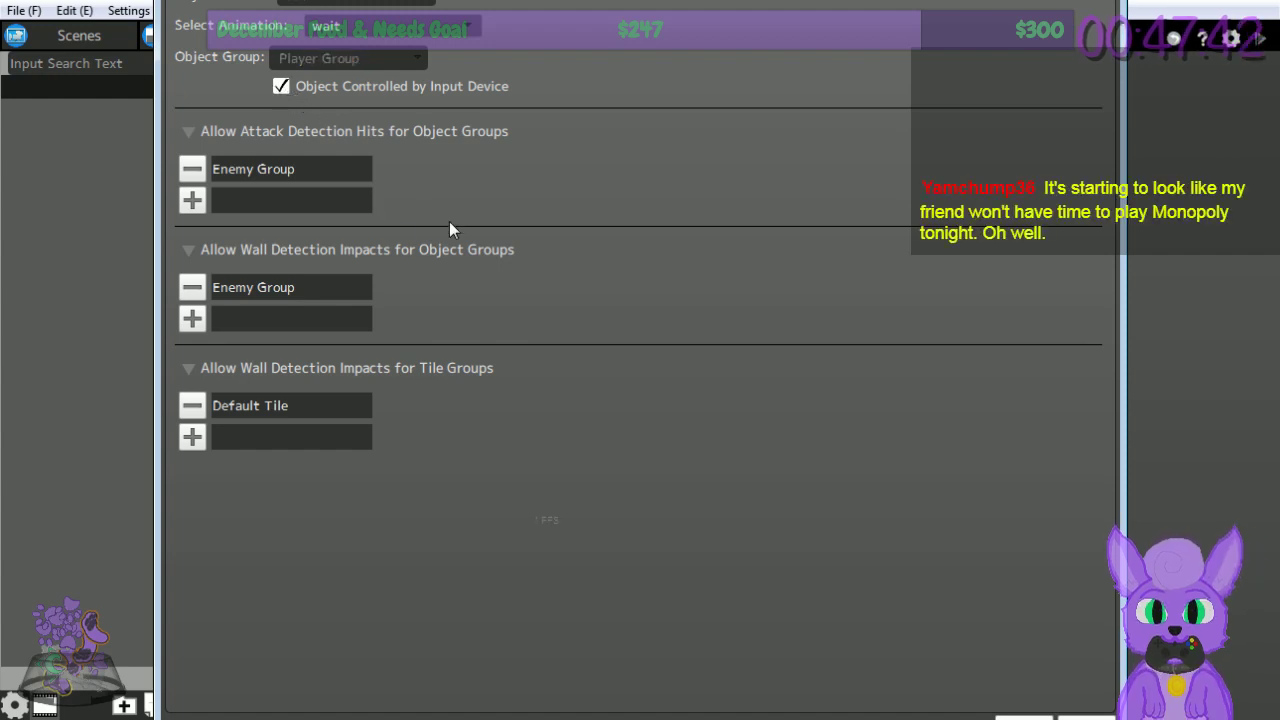
click(1020, 715)
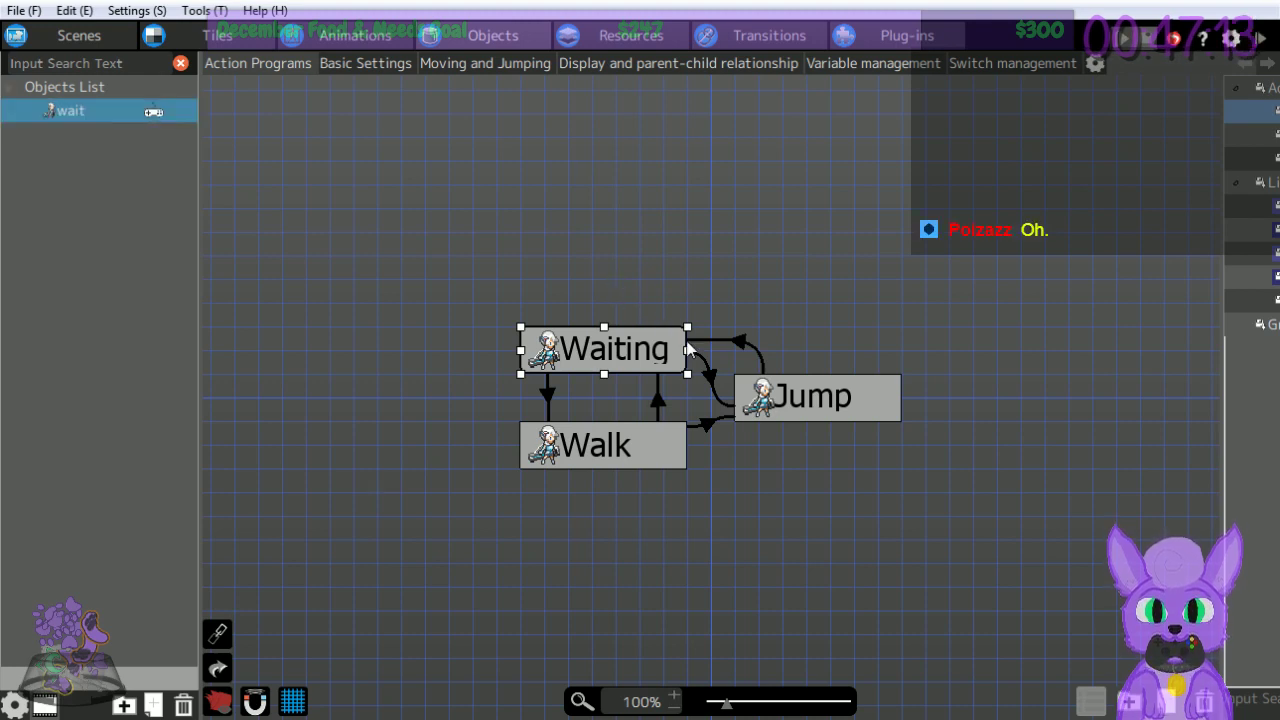
Select the Waiting action and widen the Action/Links list and properties panel.
click(624, 360)
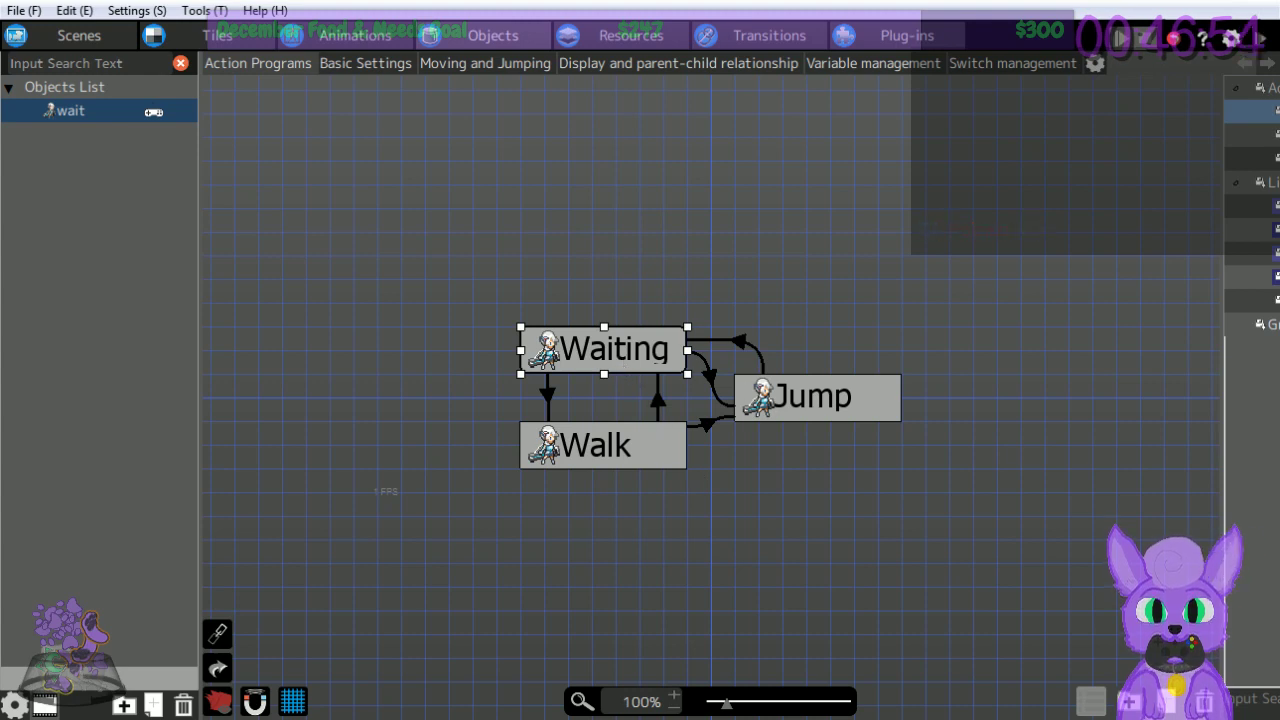
drag(1223, 320, 875, 323)
drag(877, 316, 655, 318)
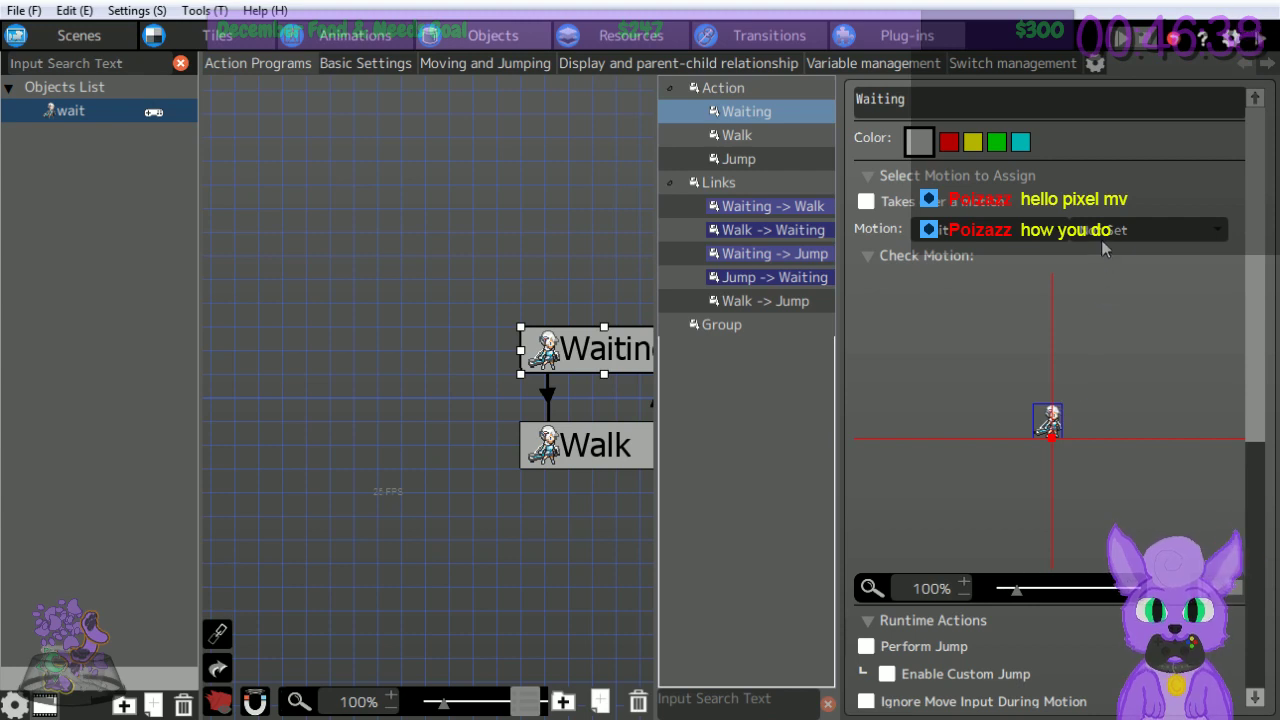
Keep Waiting on the wait motion and set the Walk action's motion to walk.
click(1048, 234)
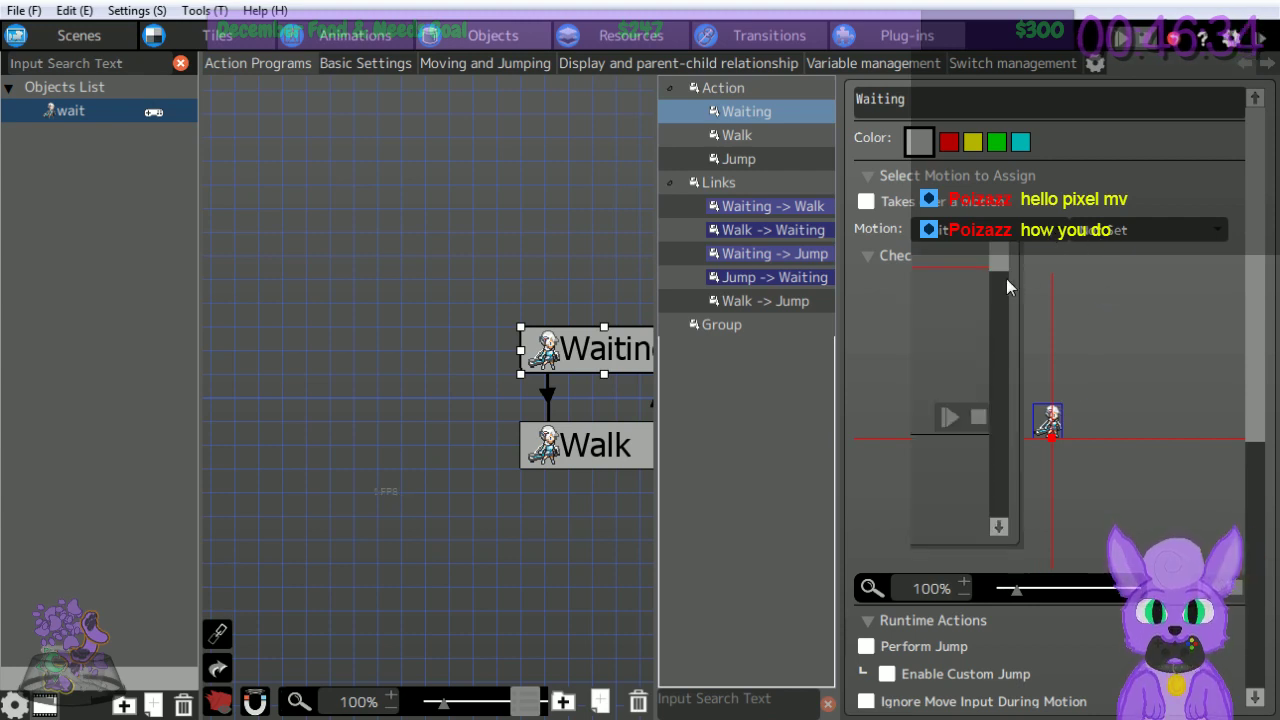
click(1069, 260)
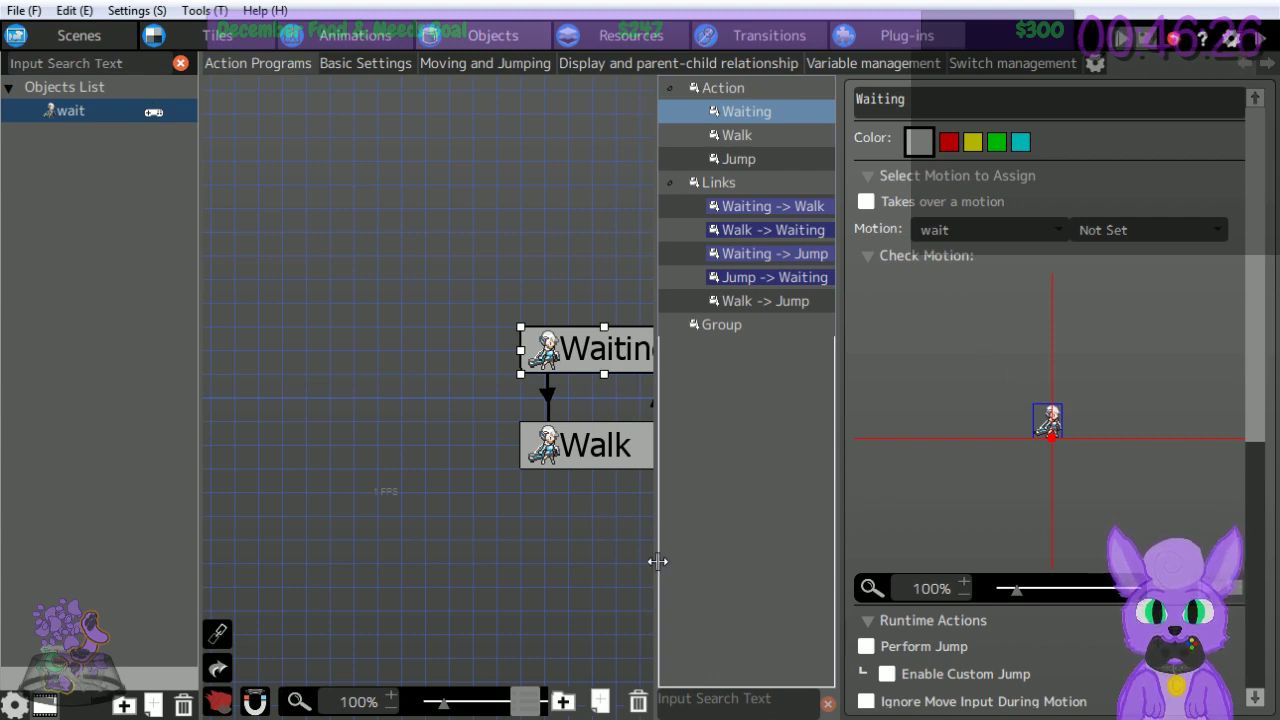
click(600, 462)
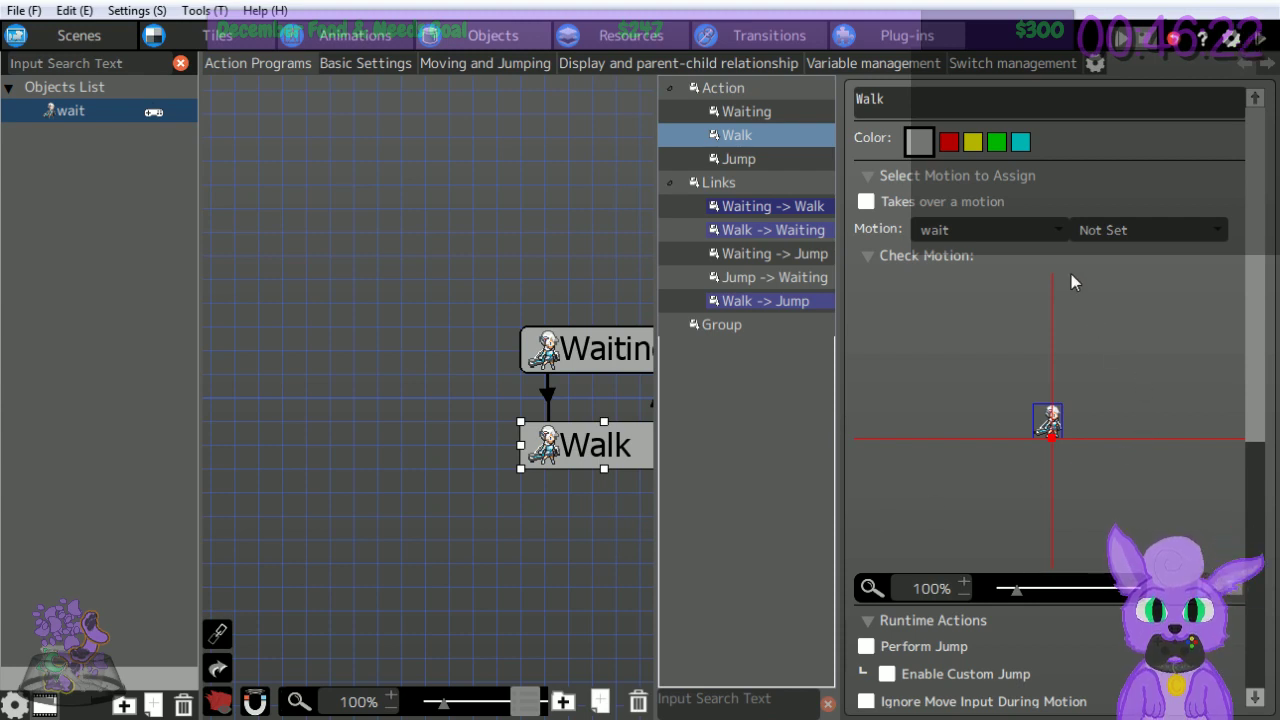
click(1019, 228)
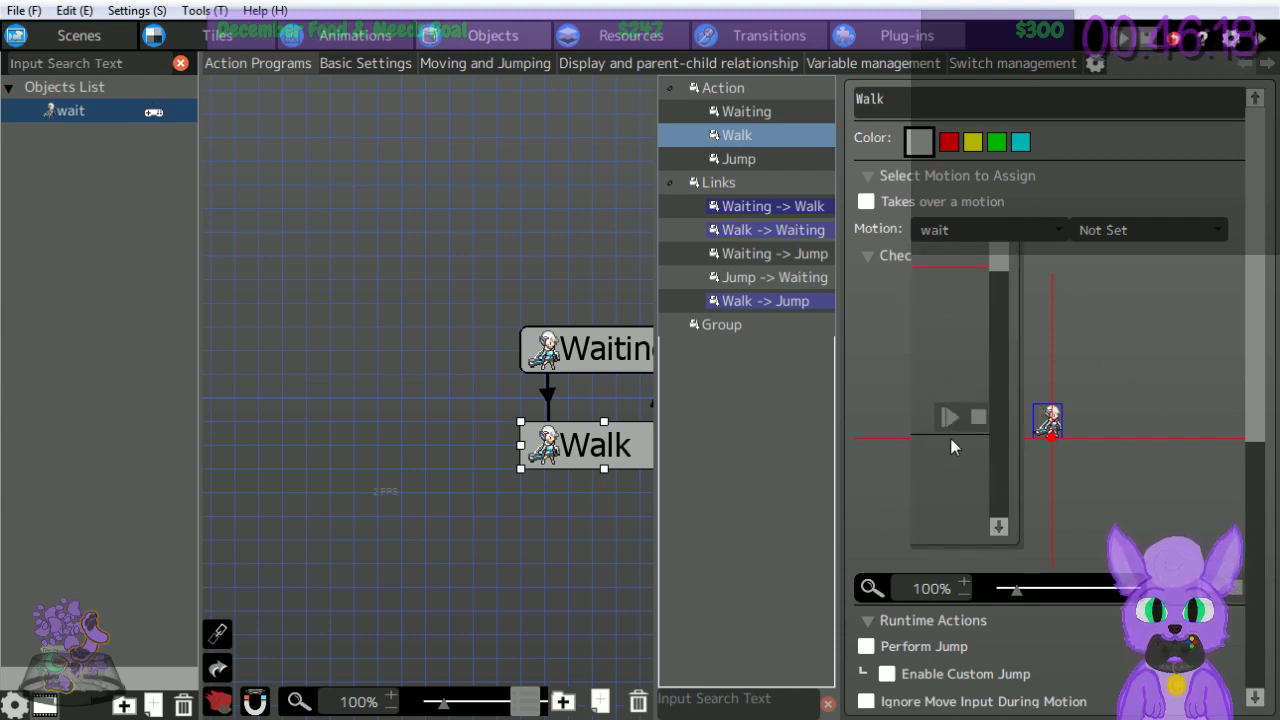
click(966, 526)
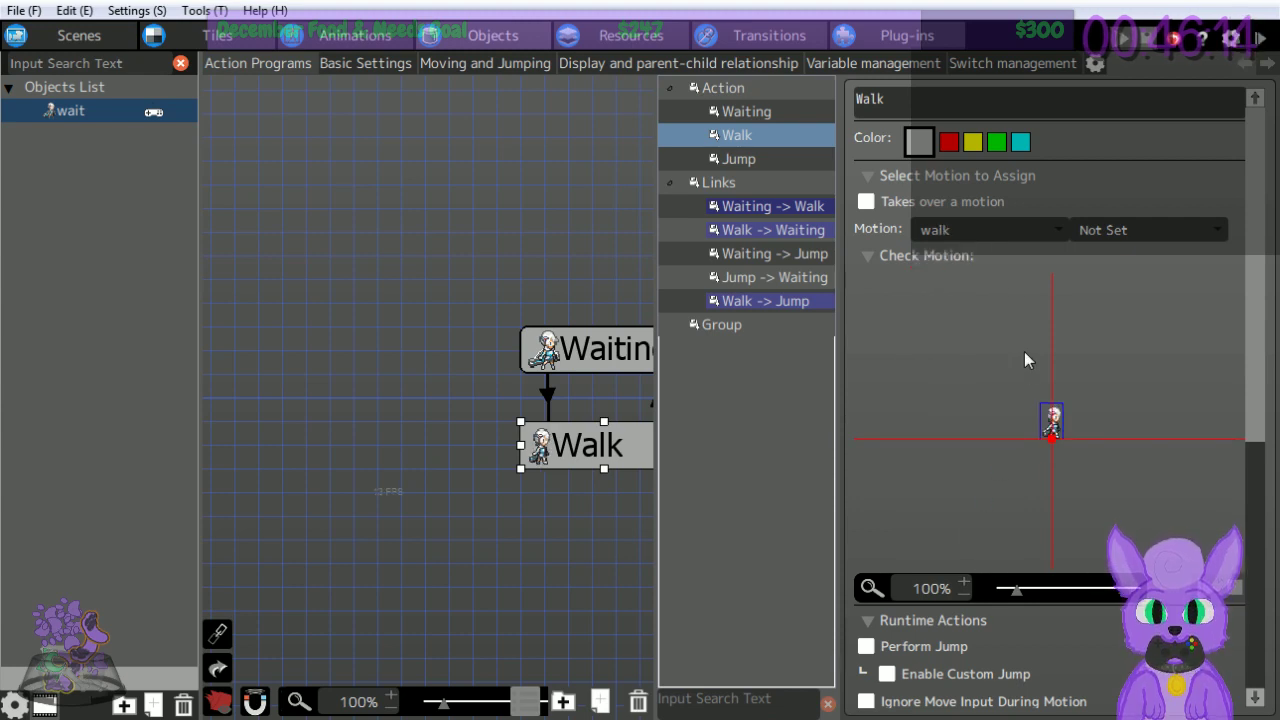
Set the Jump action's motion to jump, widening the graph to show all actions.
drag(653, 548, 925, 559)
click(870, 405)
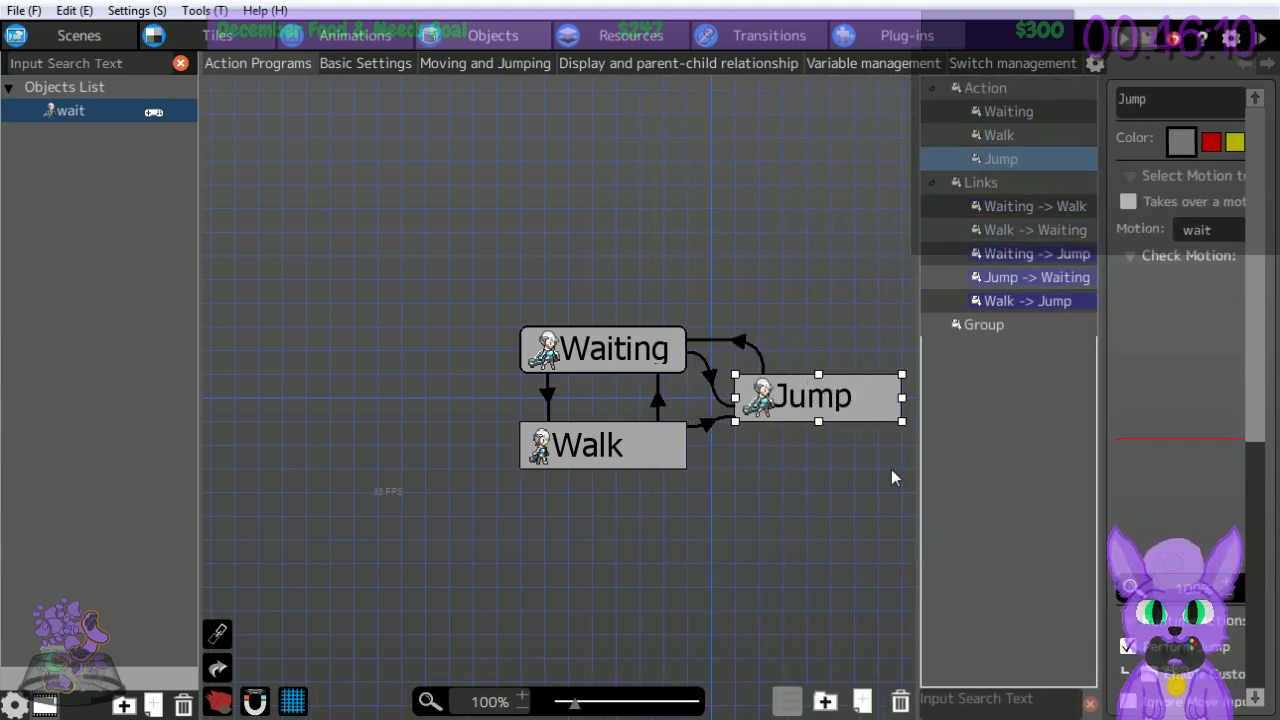
click(917, 506)
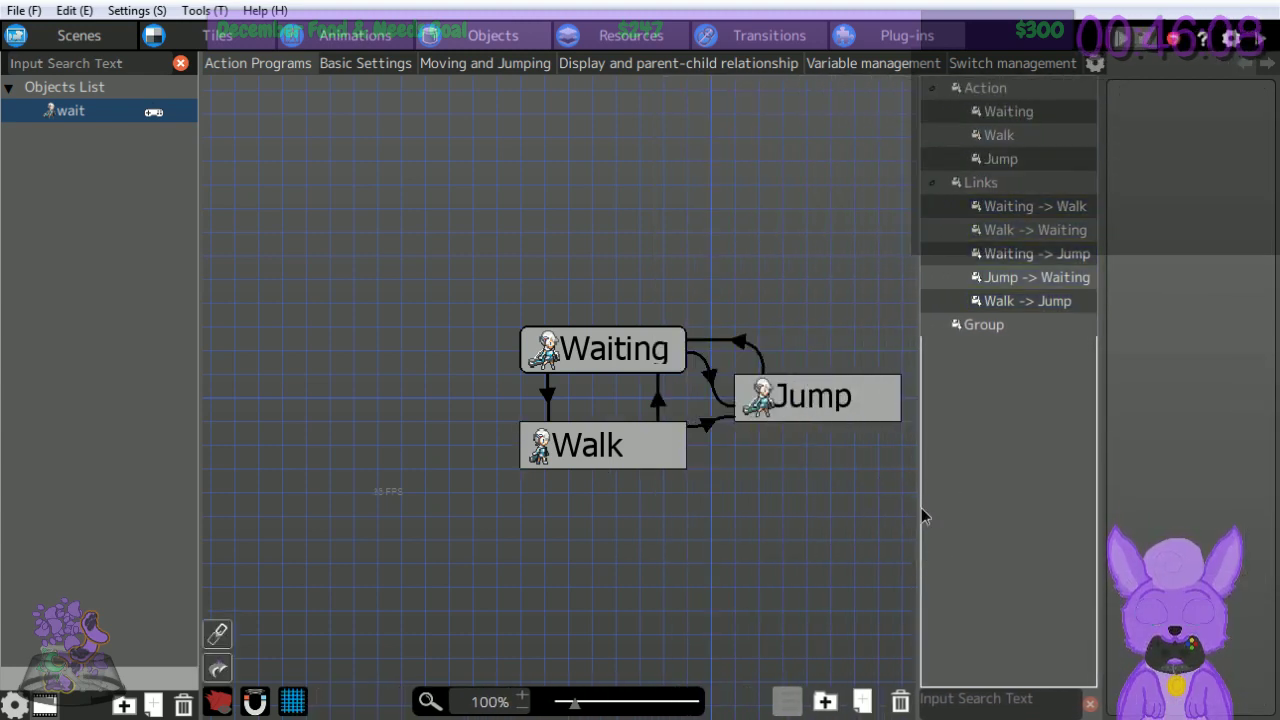
click(832, 405)
drag(918, 476, 537, 476)
click(894, 243)
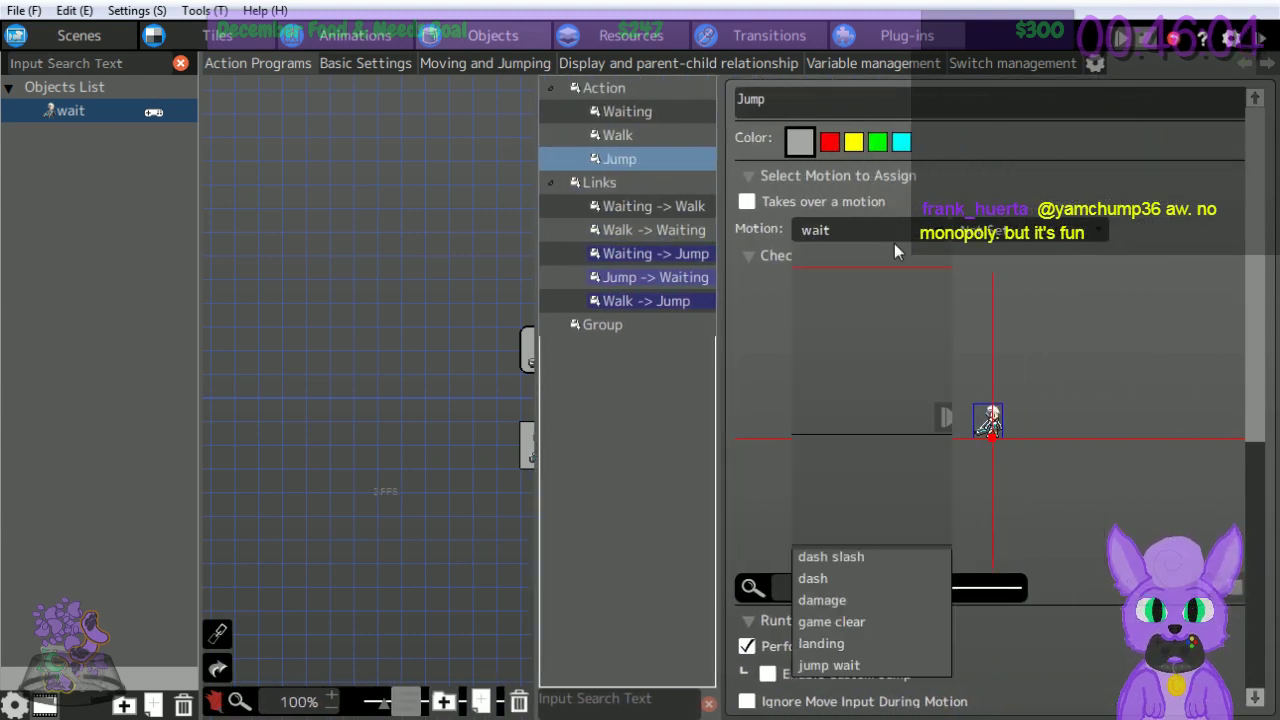
click(828, 463)
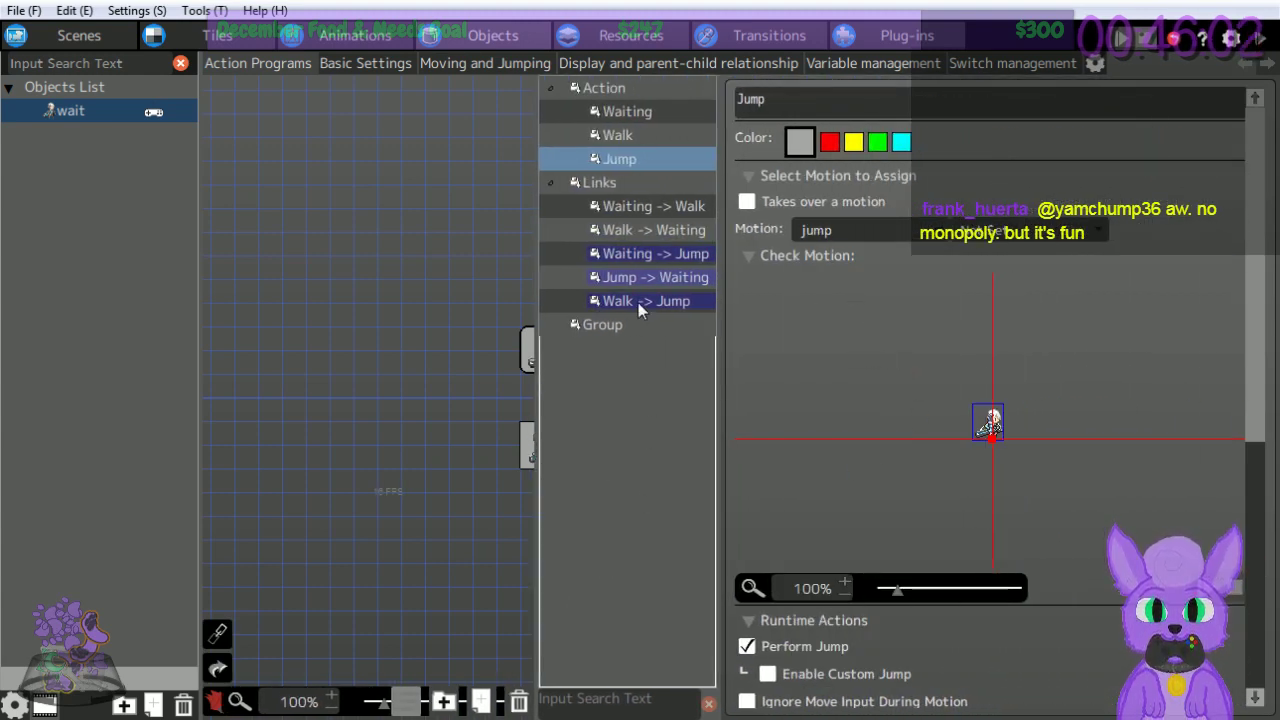
drag(535, 560, 930, 558)
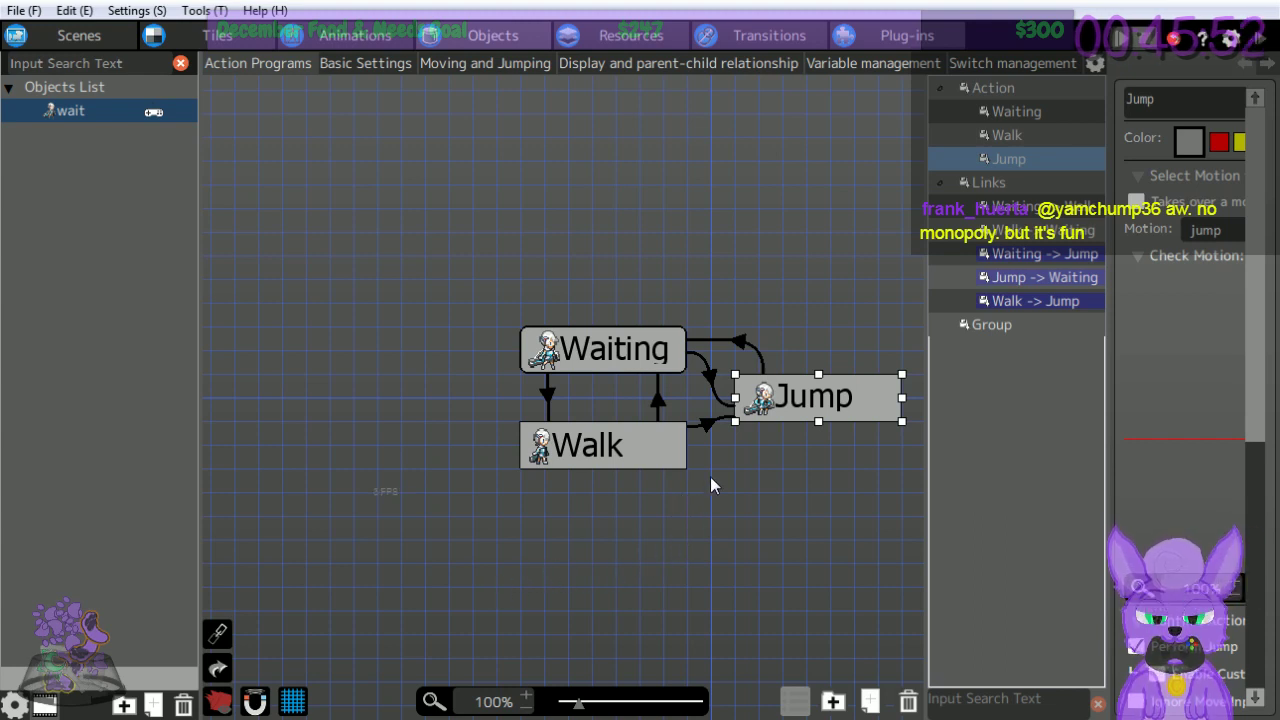
Select the Jump -> Waiting link, widen its properties panel, and start adding another condition.
click(741, 344)
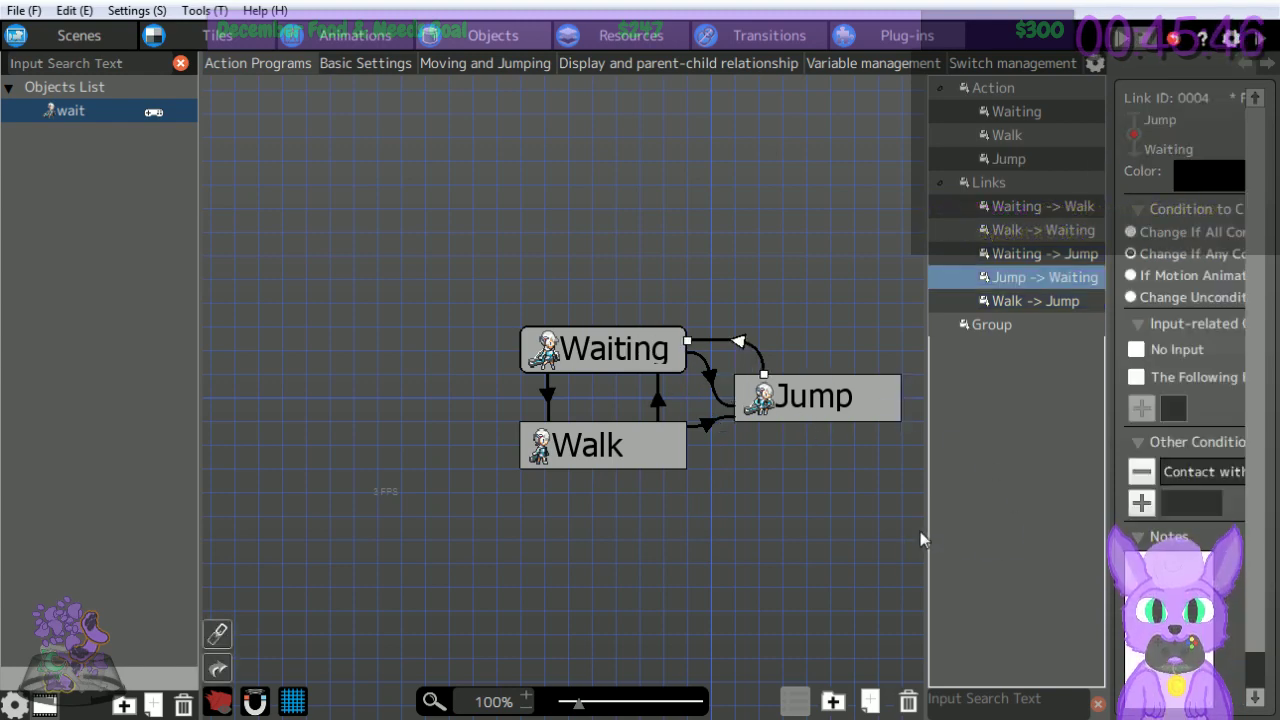
drag(923, 530, 494, 503)
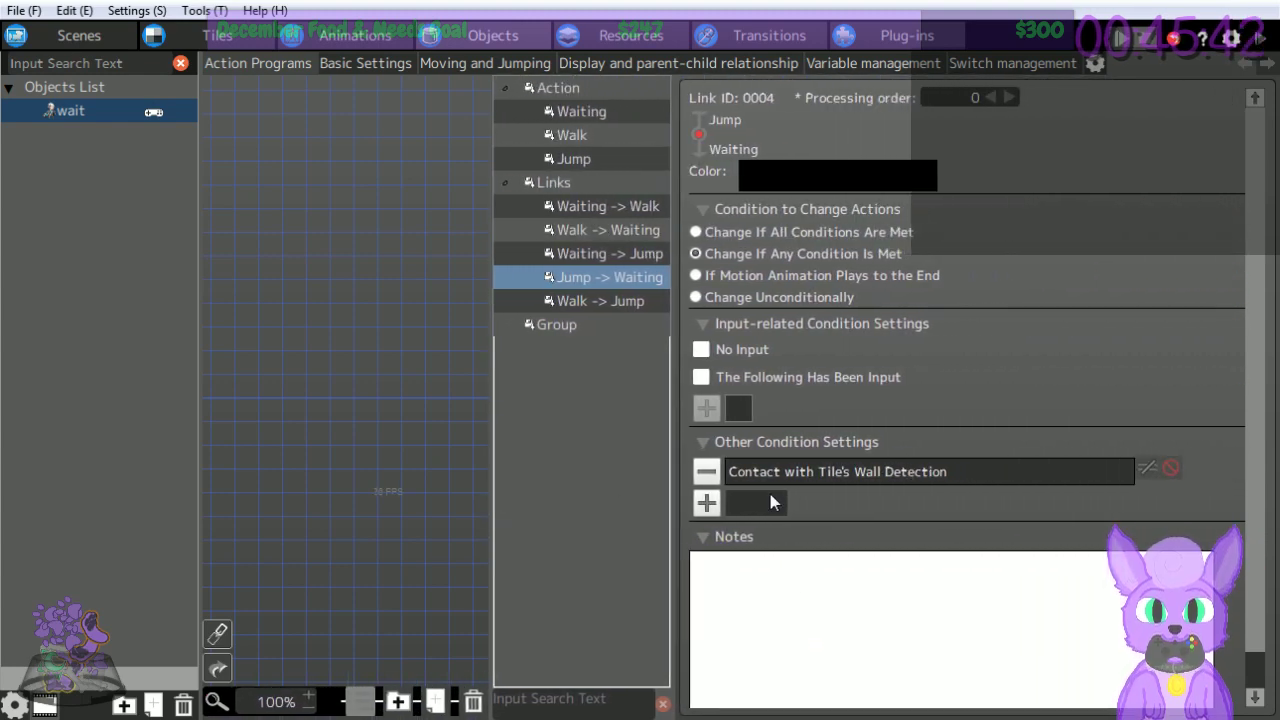
click(707, 503)
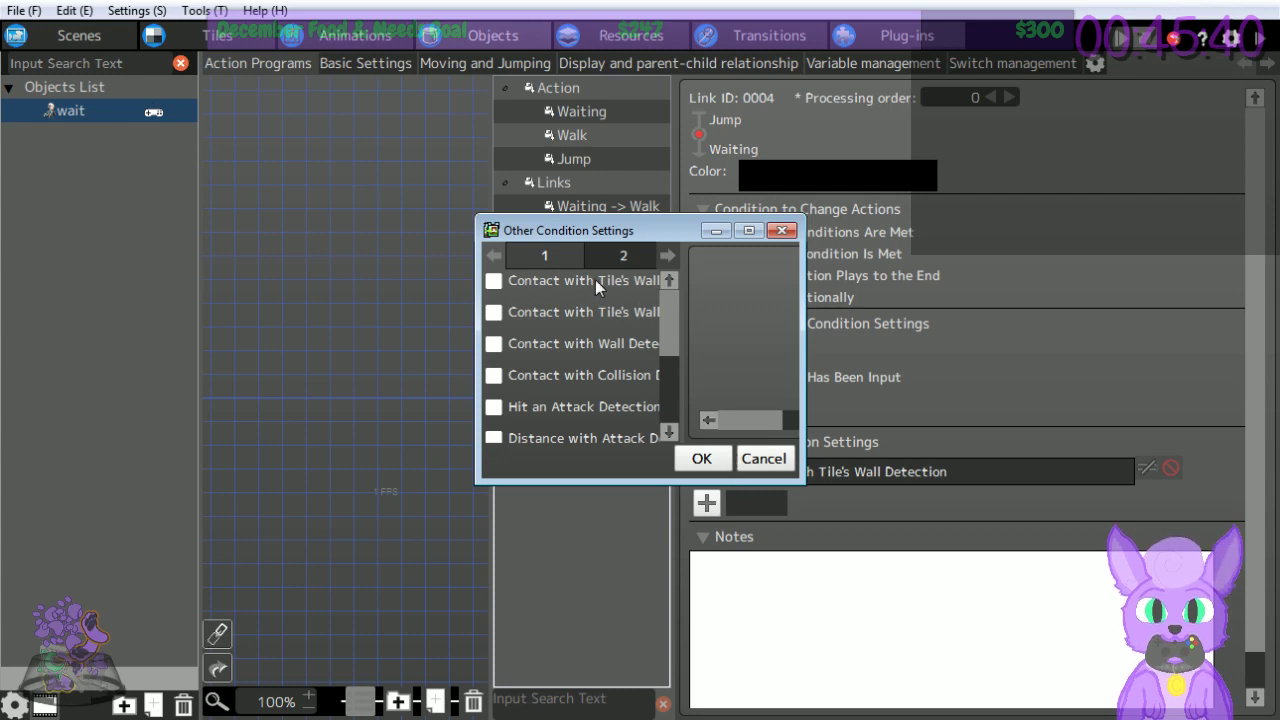
Add a Contact with Slope condition to the link, with direction and slope type left at Don't Set.
click(620, 258)
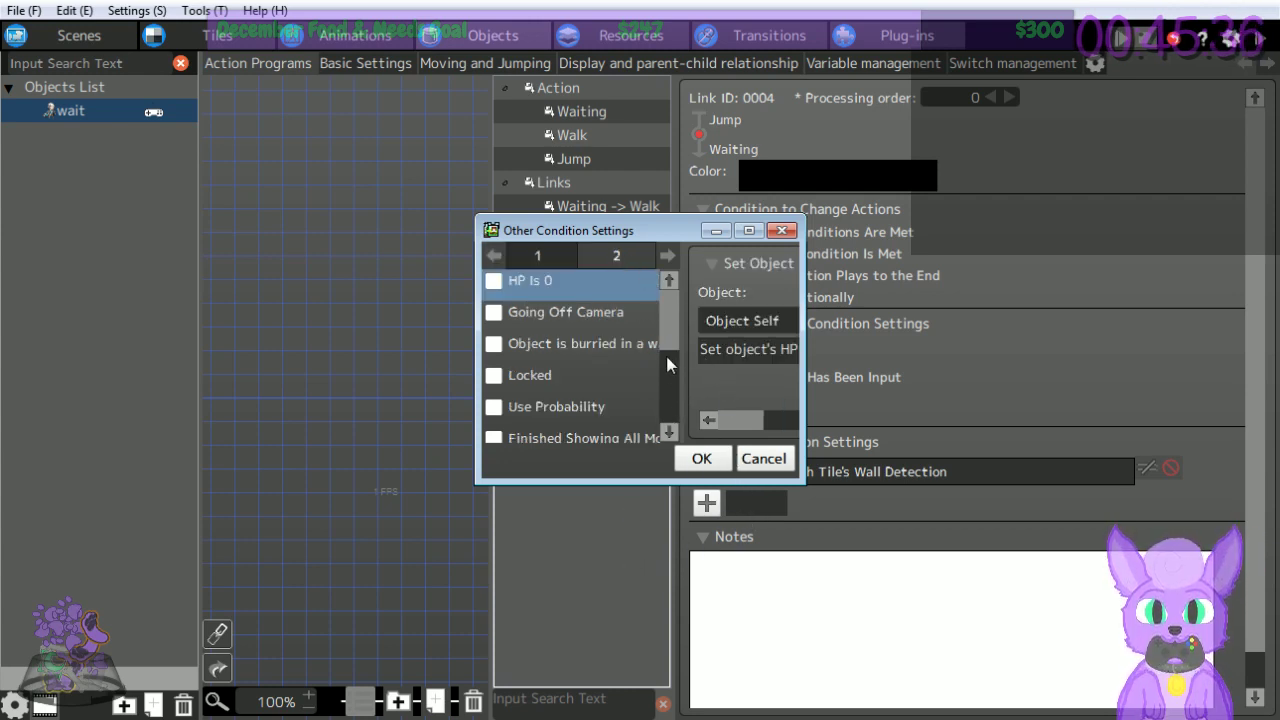
scroll(665, 380, down, 3)
click(494, 391)
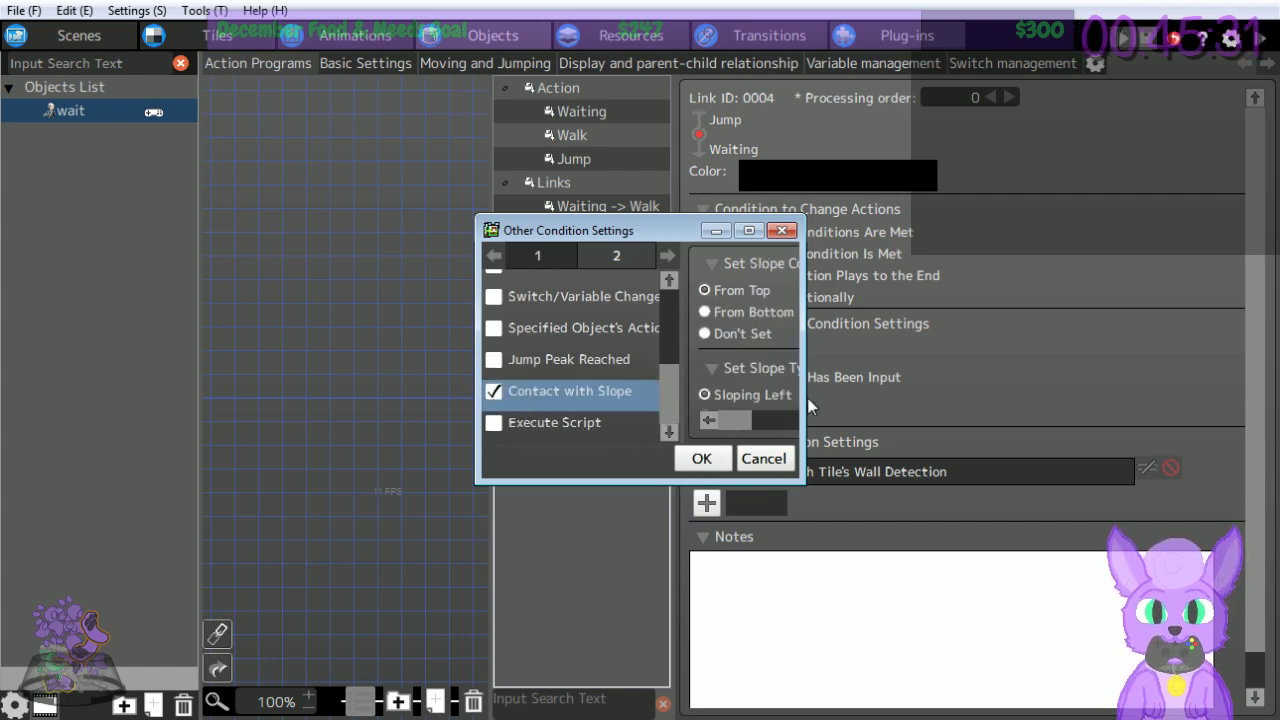
drag(806, 400, 1027, 392)
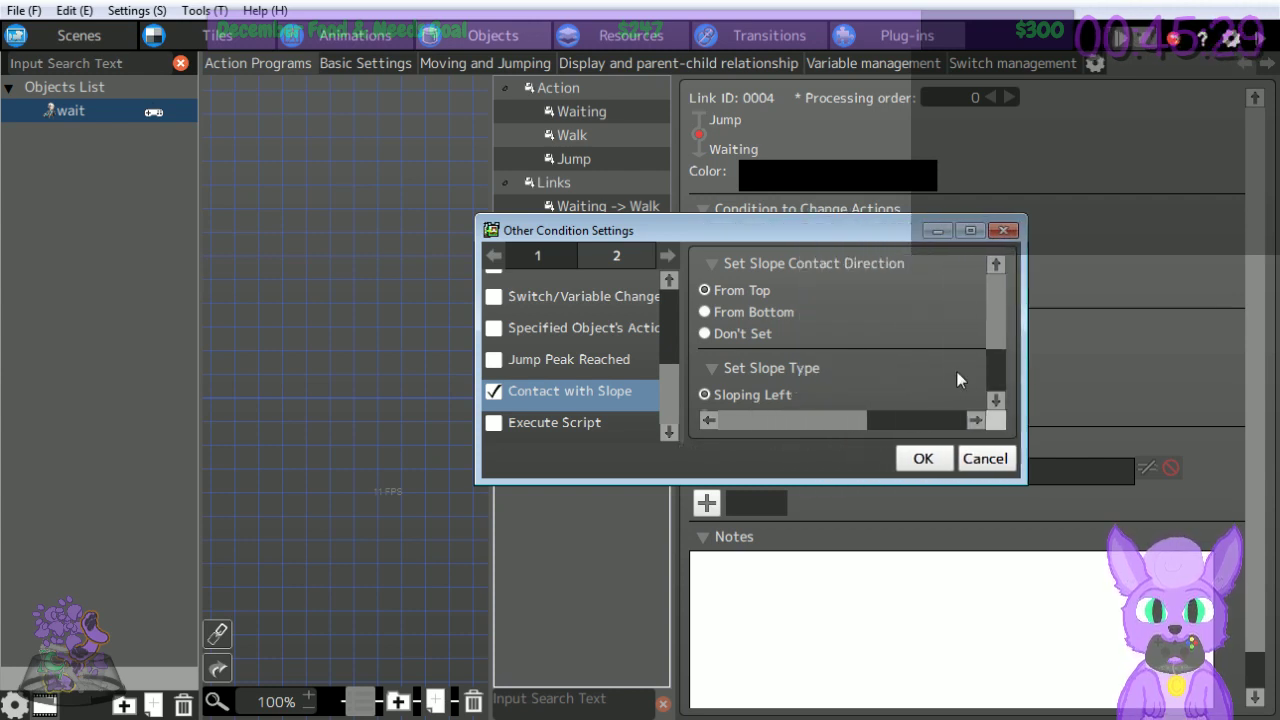
click(741, 336)
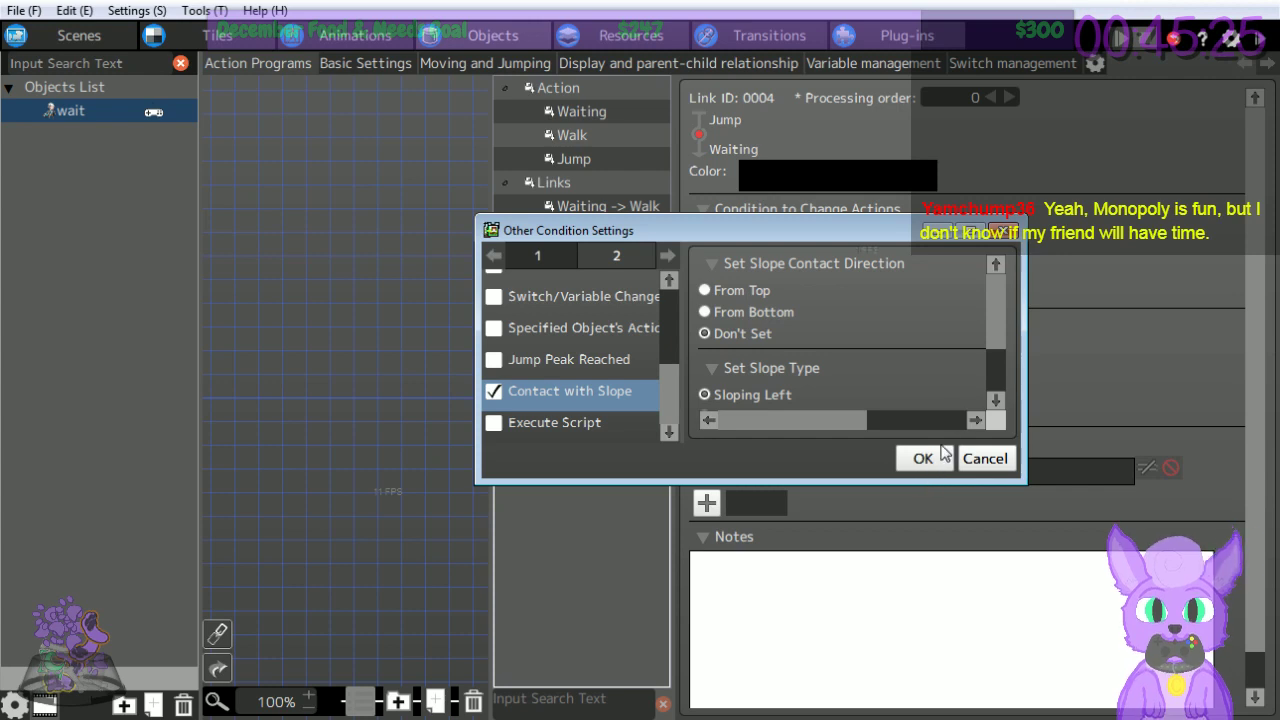
drag(992, 327, 1000, 393)
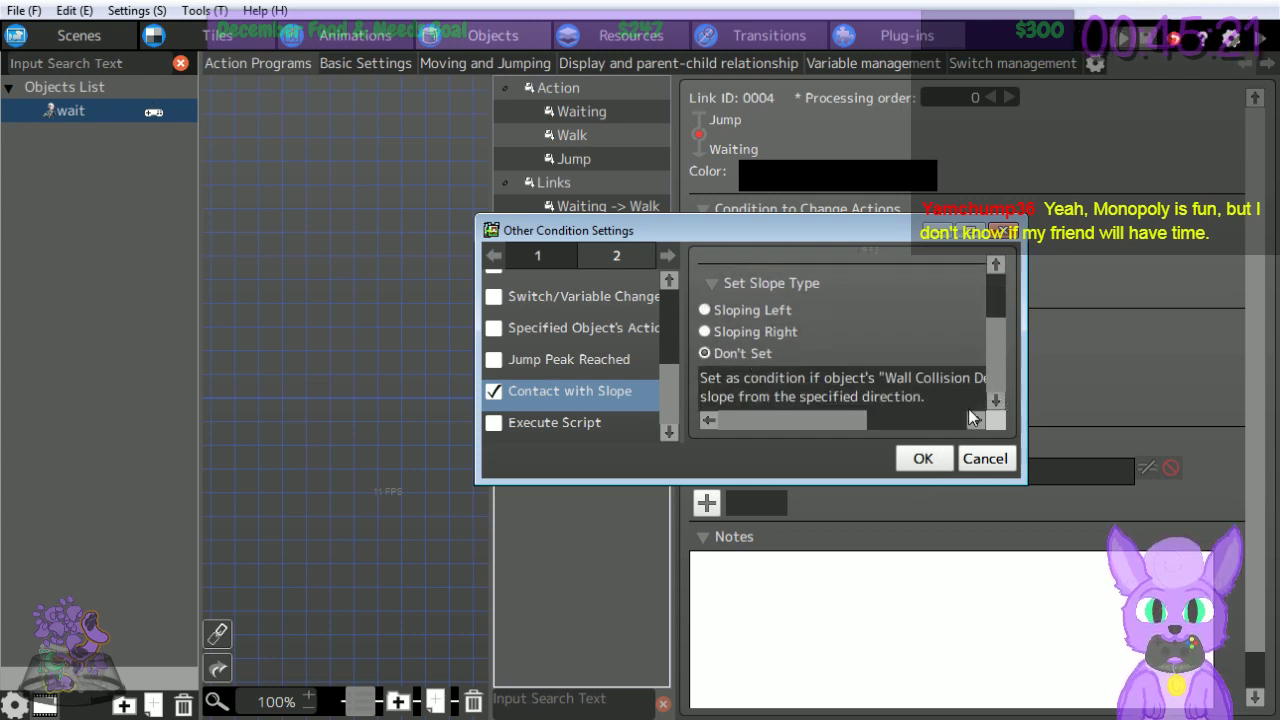
scroll(999, 351, up, 3)
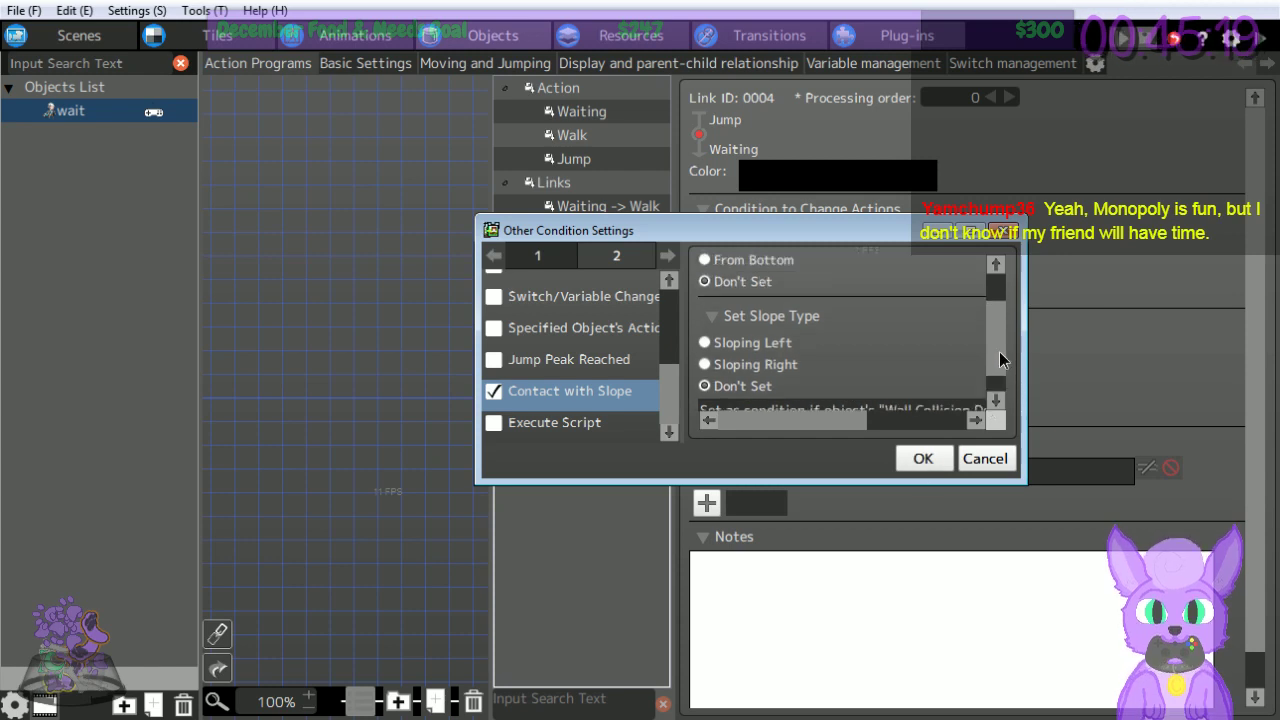
scroll(1009, 389, down, 3)
scroll(1010, 370, up, 3)
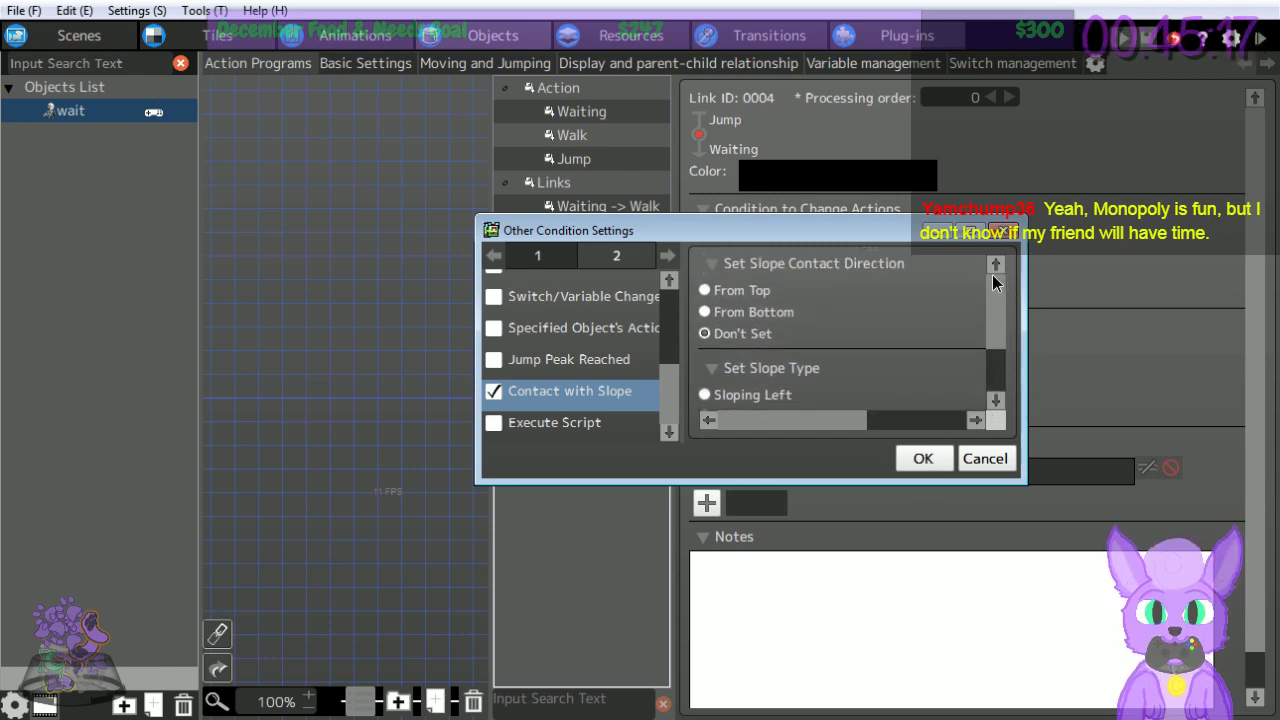
scroll(1005, 370, down, 3)
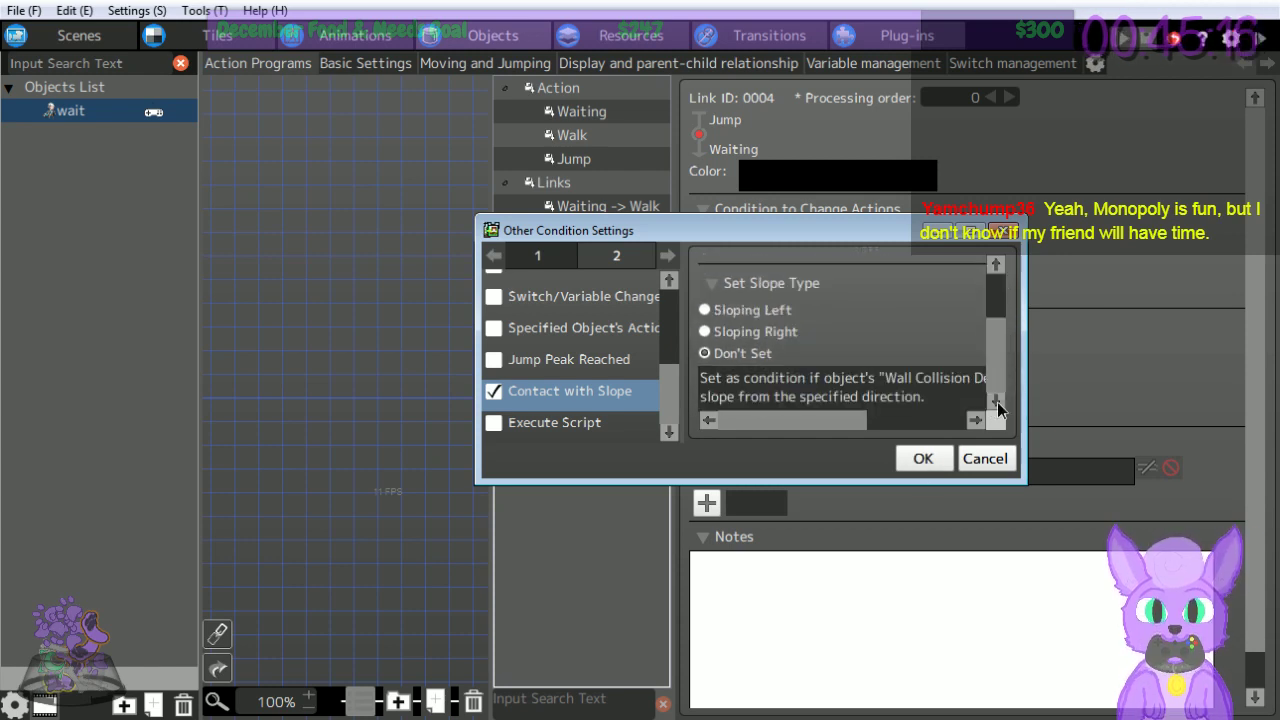
click(919, 461)
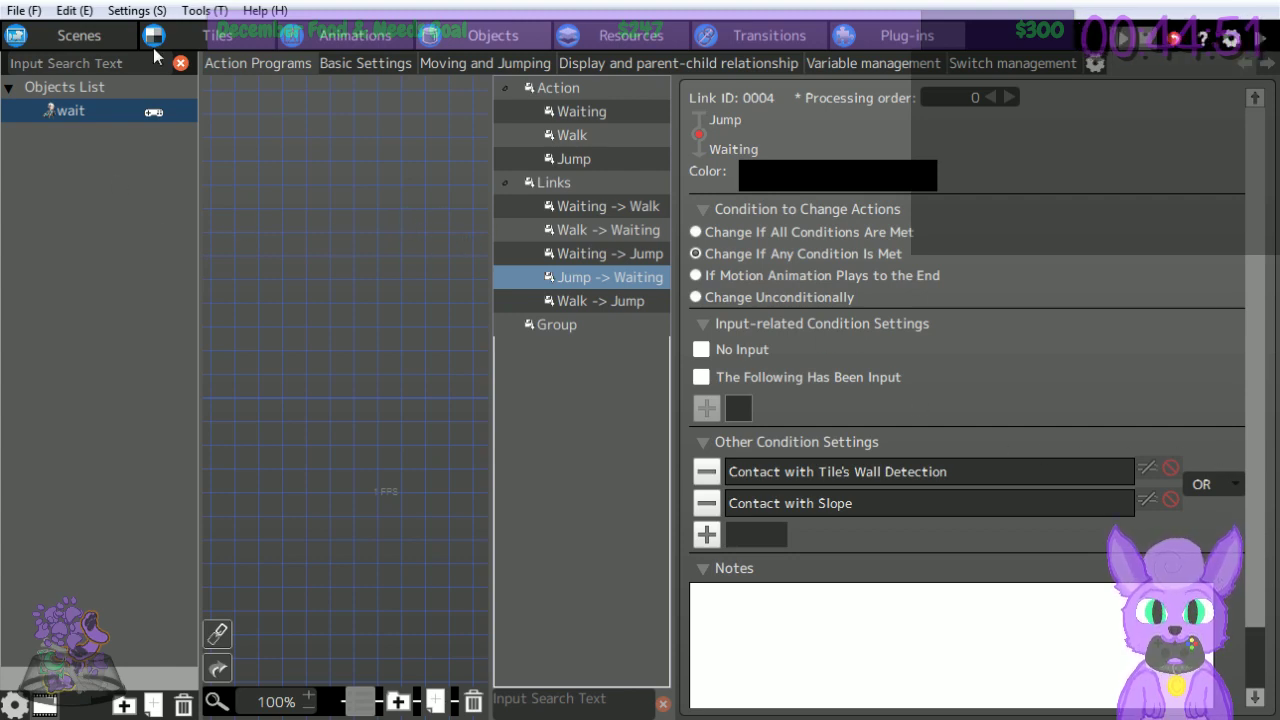
Return to the Scenes page, where the menu scene's menu1 layout shows.
click(79, 35)
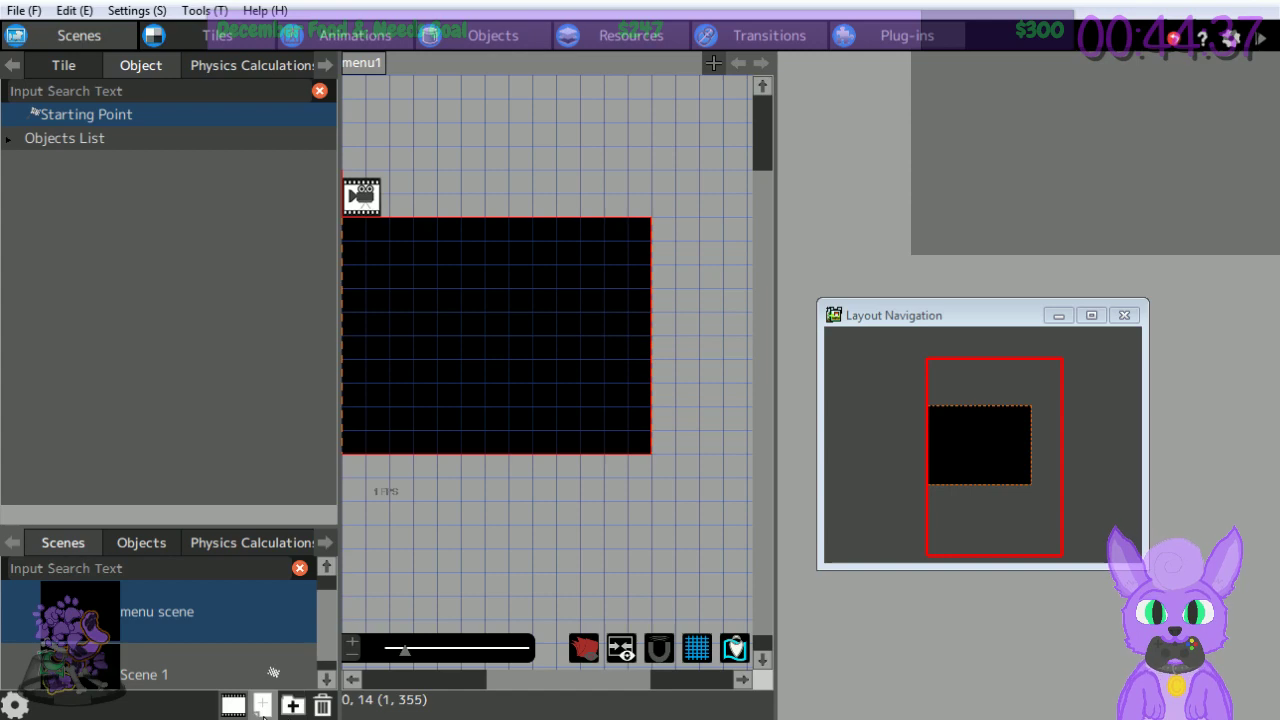
Place the wait player object at the left end of Scene 1's sloped floor.
click(175, 663)
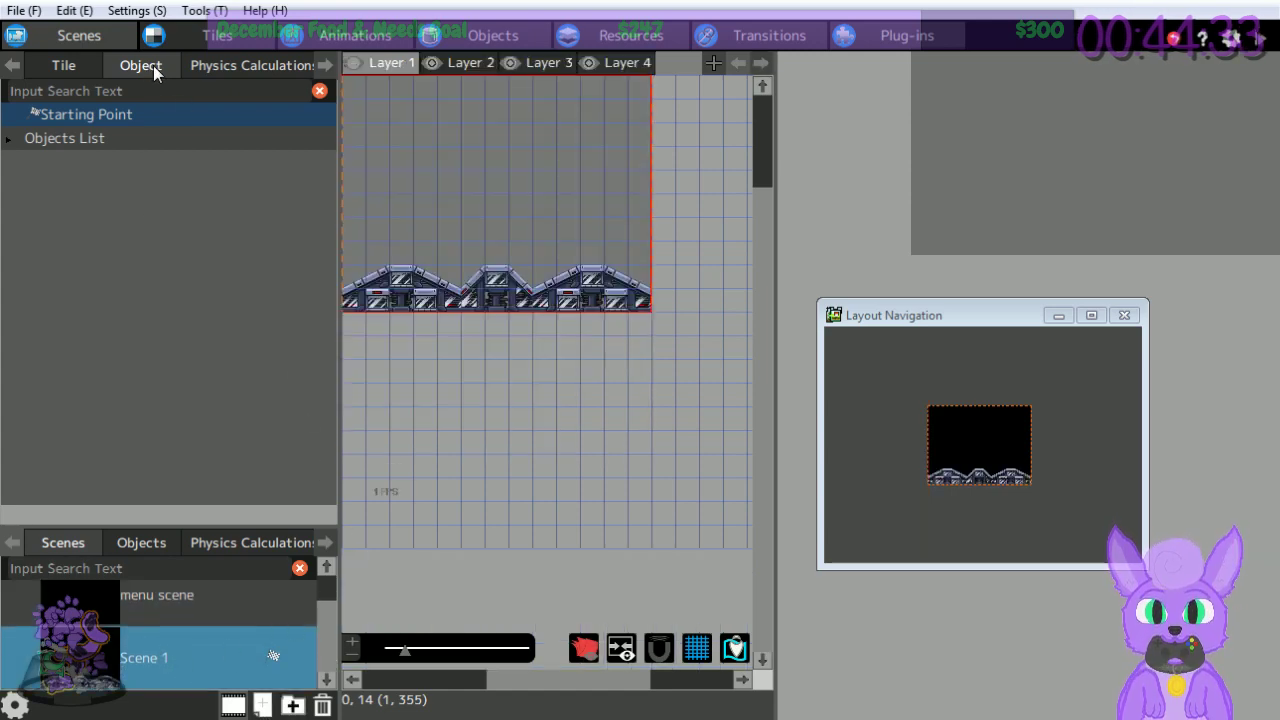
click(81, 140)
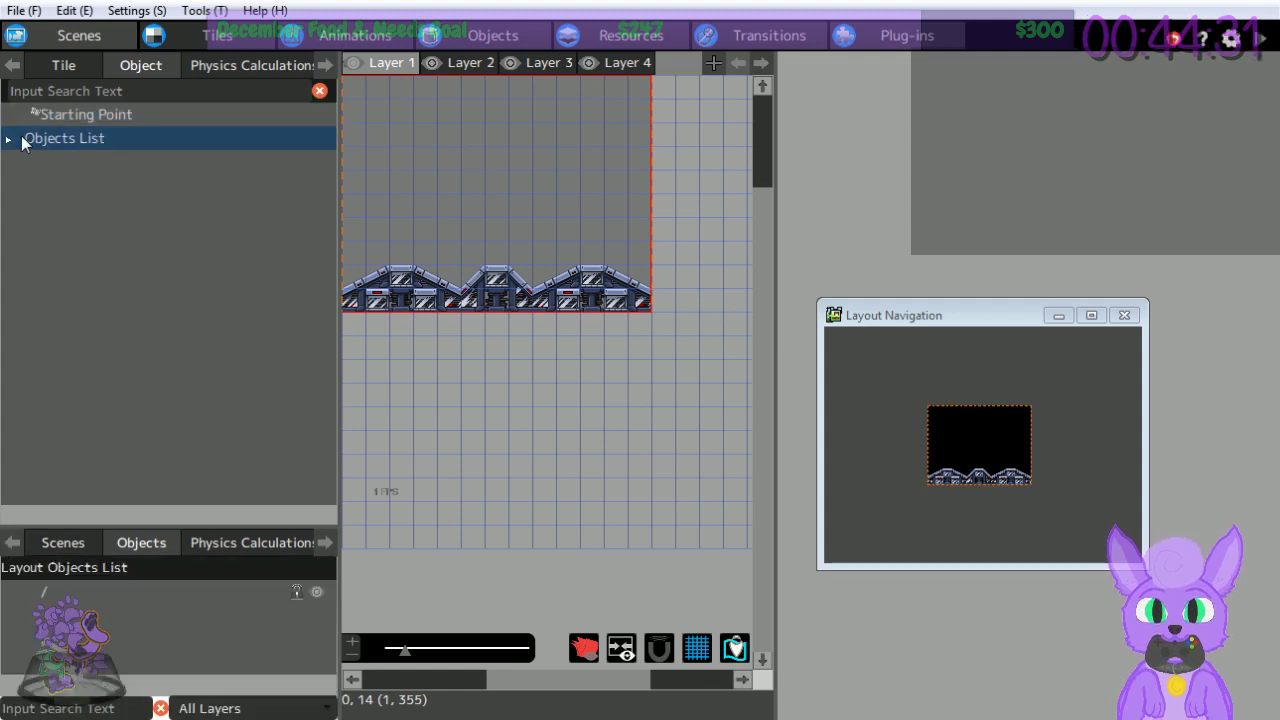
click(8, 141)
click(70, 162)
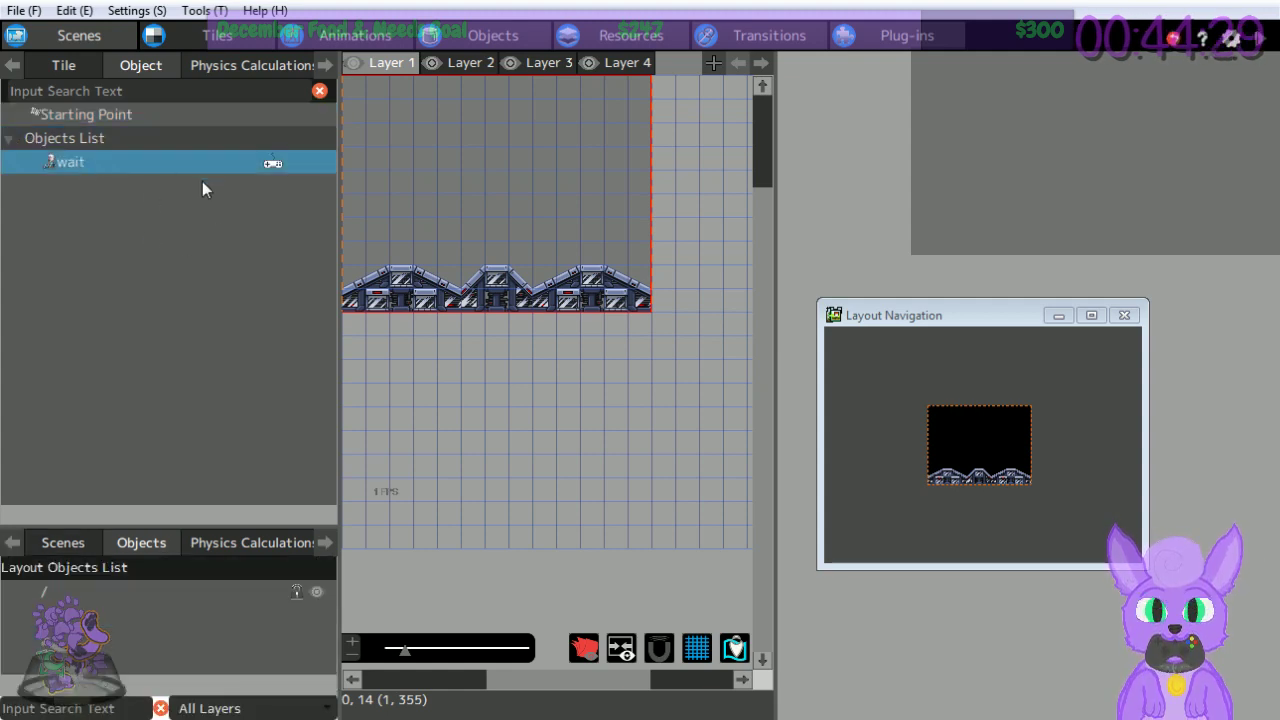
click(368, 279)
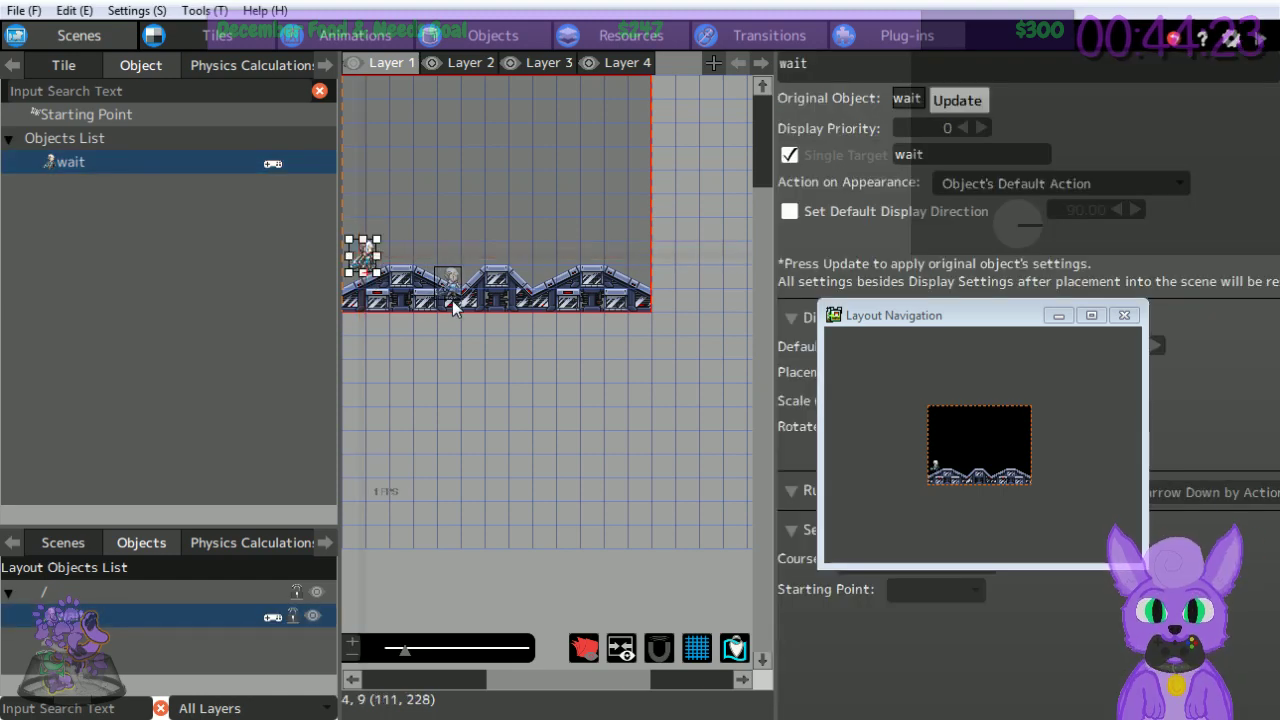
Save the project and launch a test play.
click(20, 12)
click(56, 103)
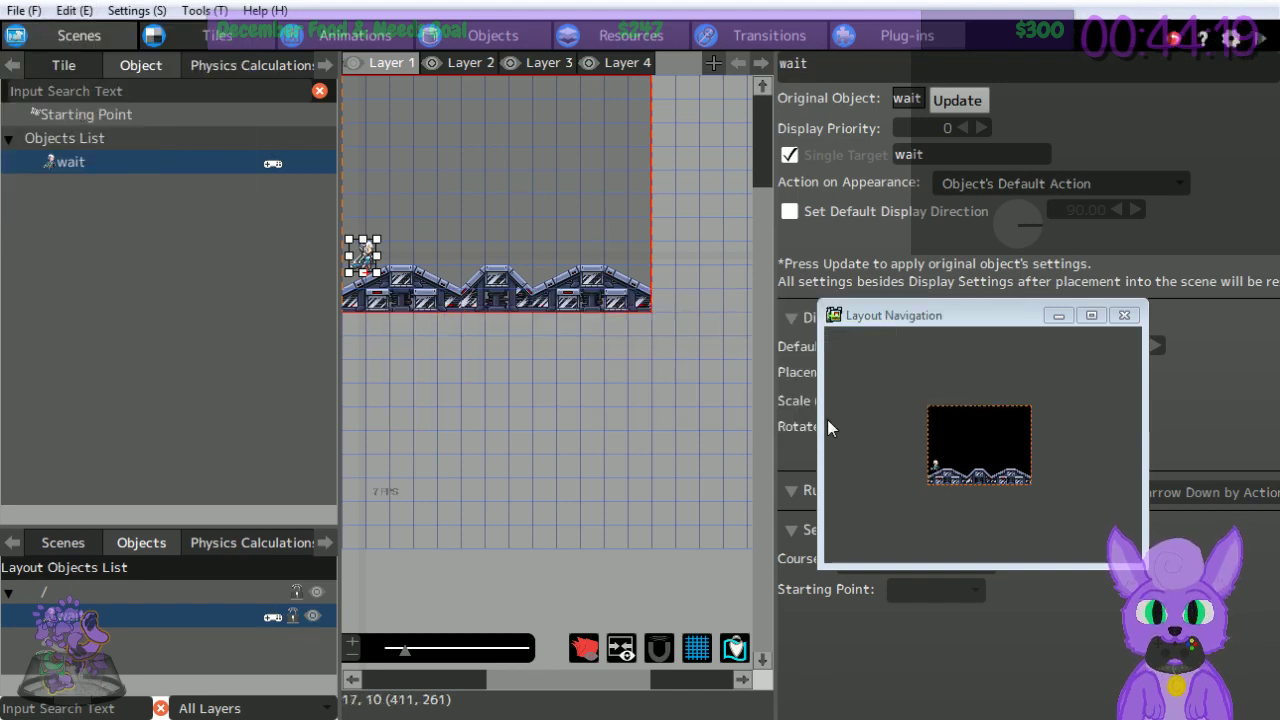
click(1260, 40)
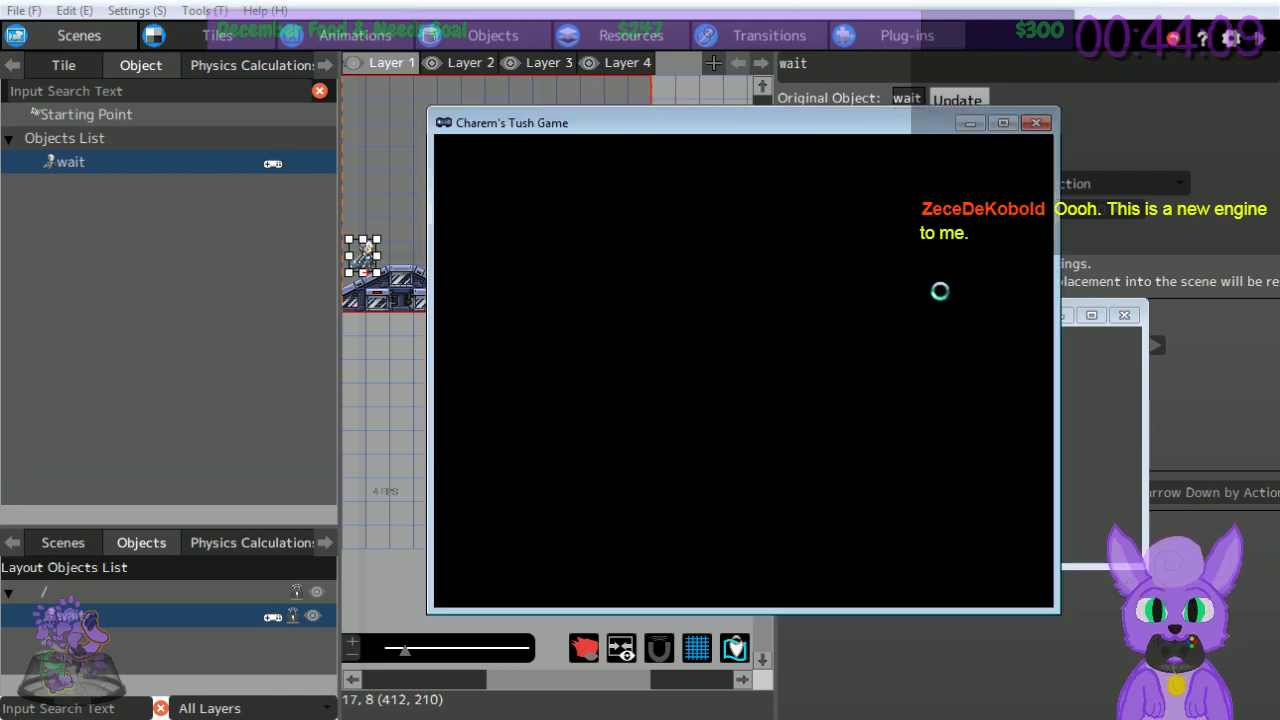
Run the wait player left and right, jumping over the slopes, then close the test window.
key(Right)
key(Right)
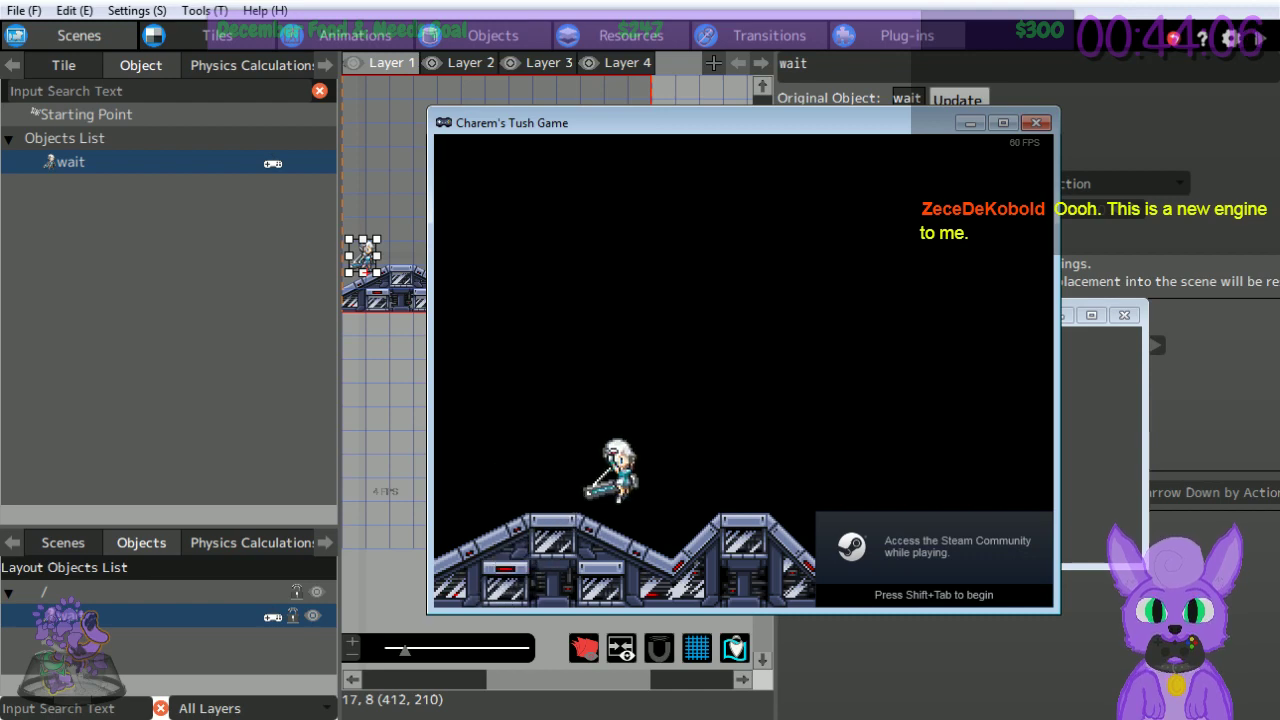
key(Left)
key(Right)
key(Left)
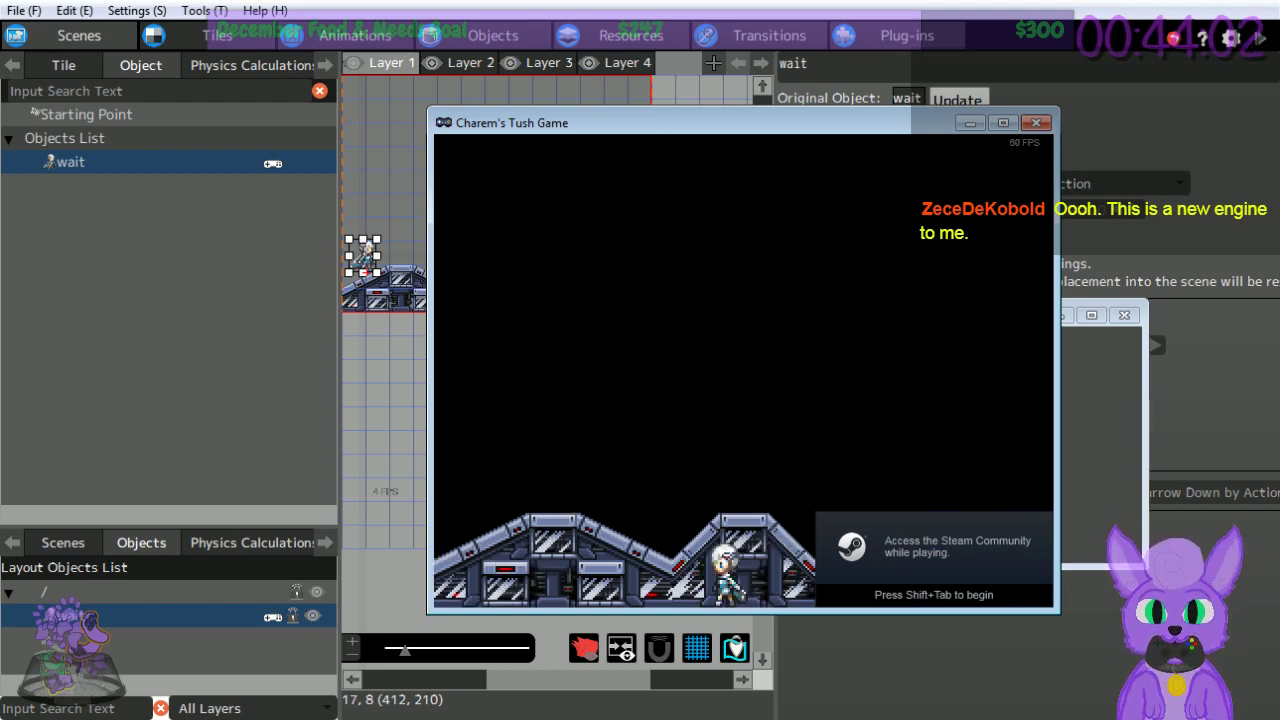
key(Right)
key(Left)
key(Right)
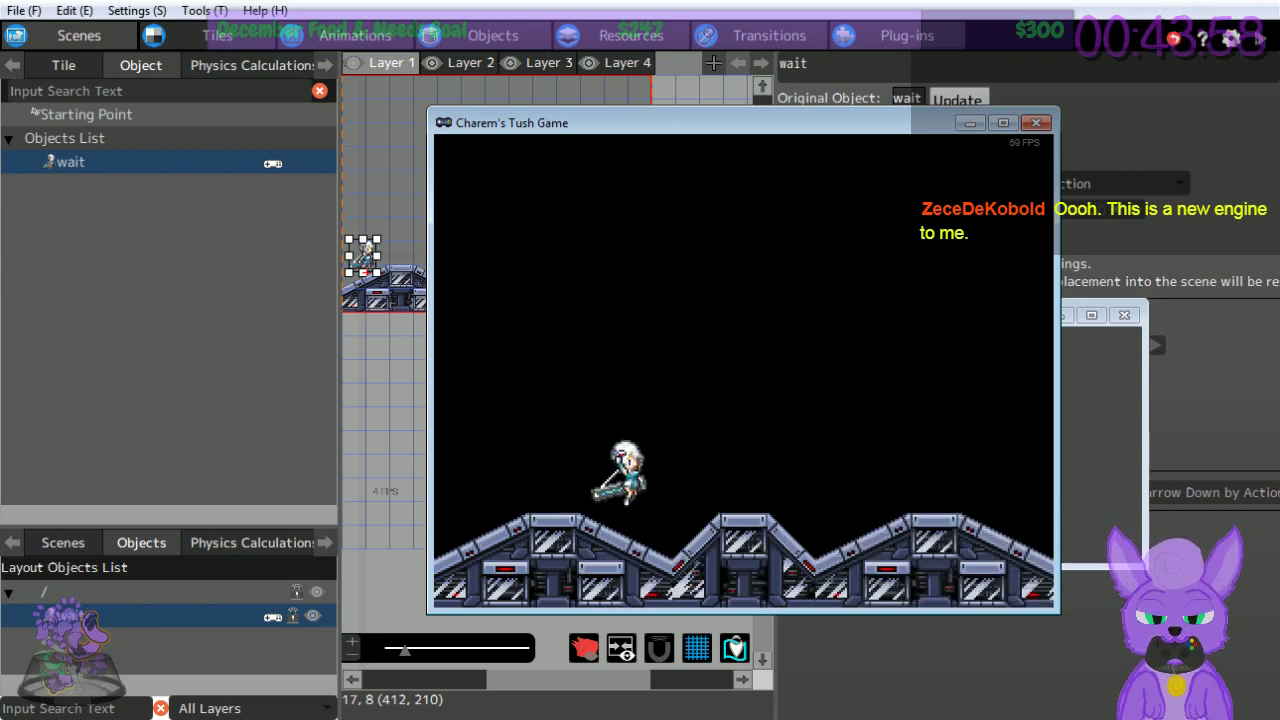
click(1036, 122)
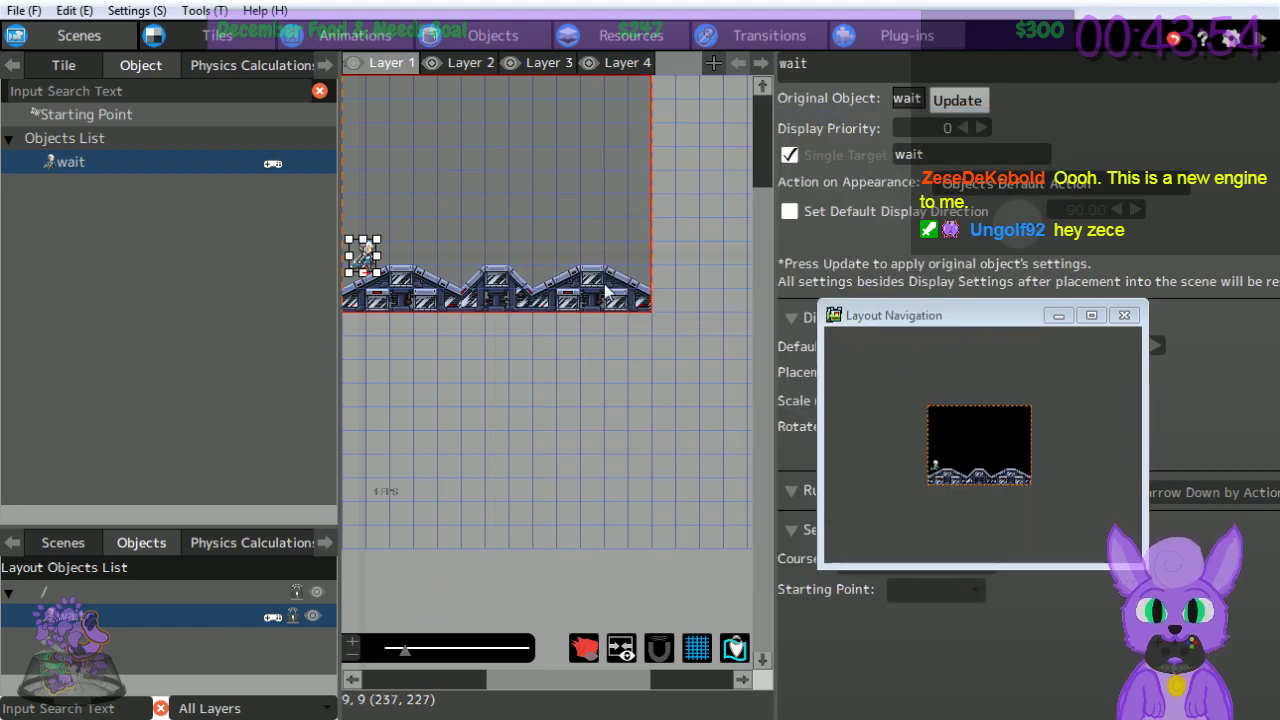
Dismiss the tutorial-end message and start tutorial Step 3: Create Slopes and Tiles.
click(724, 387)
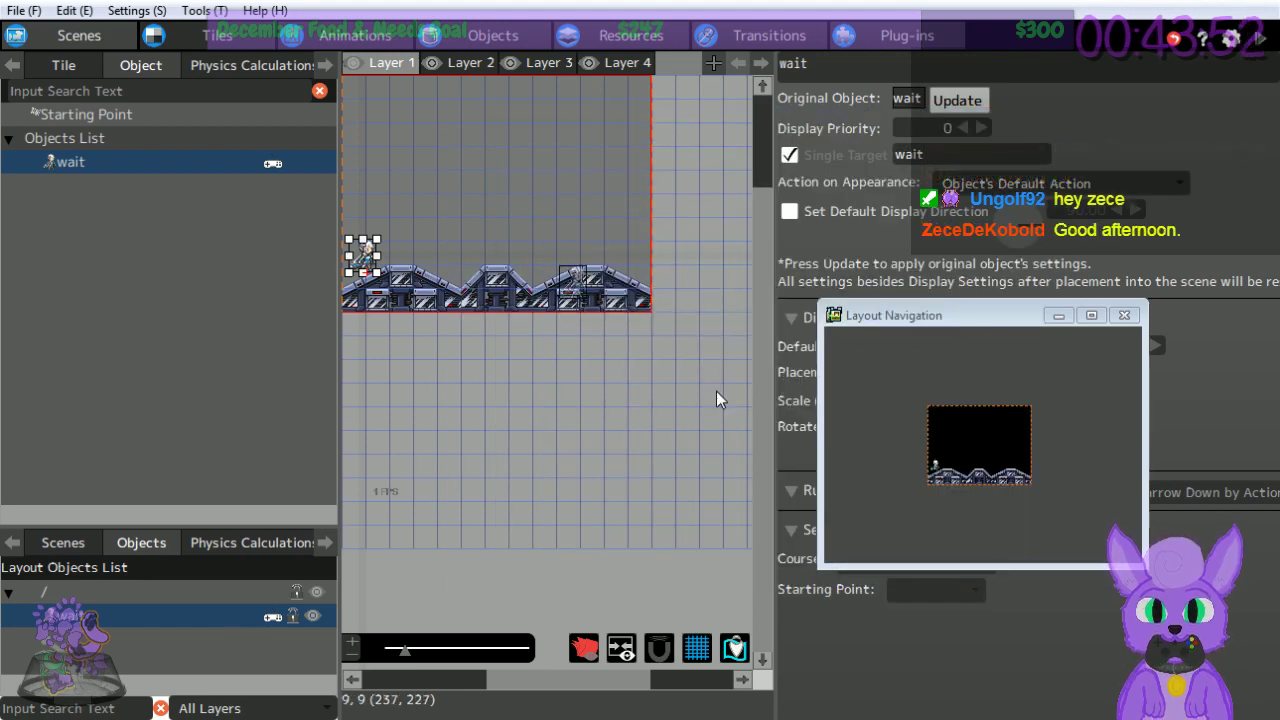
click(265, 10)
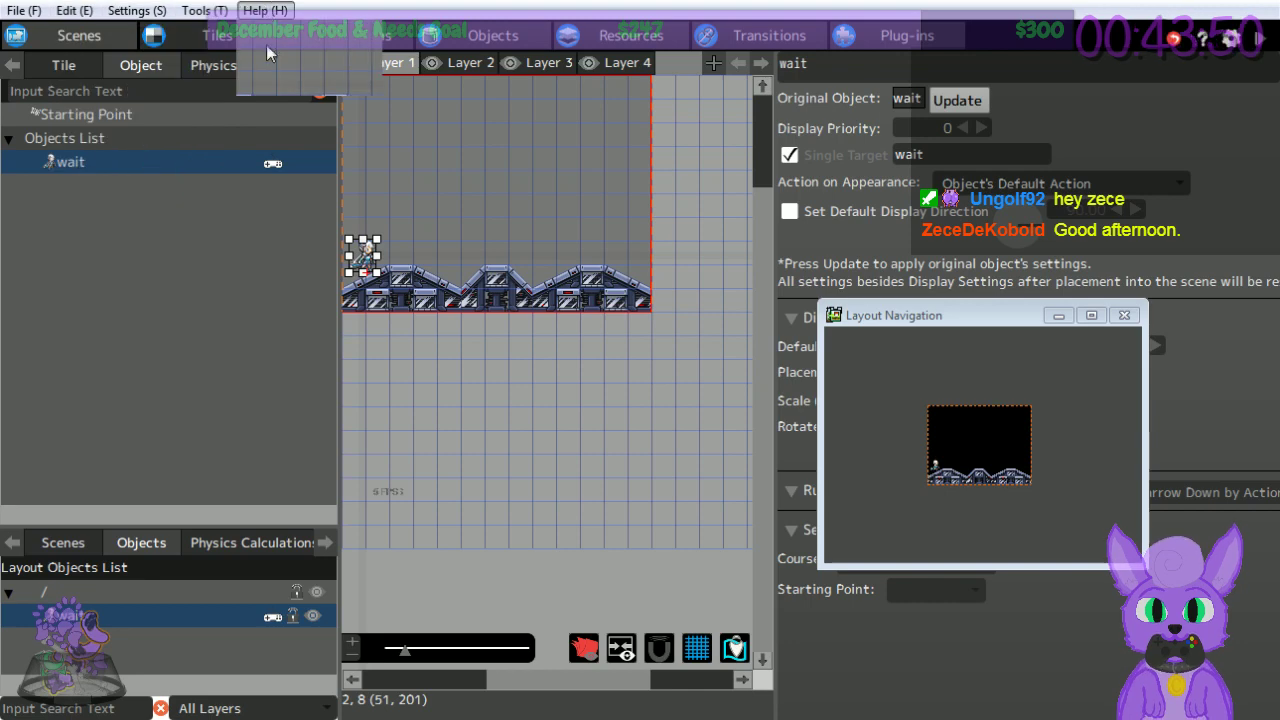
click(270, 58)
click(636, 186)
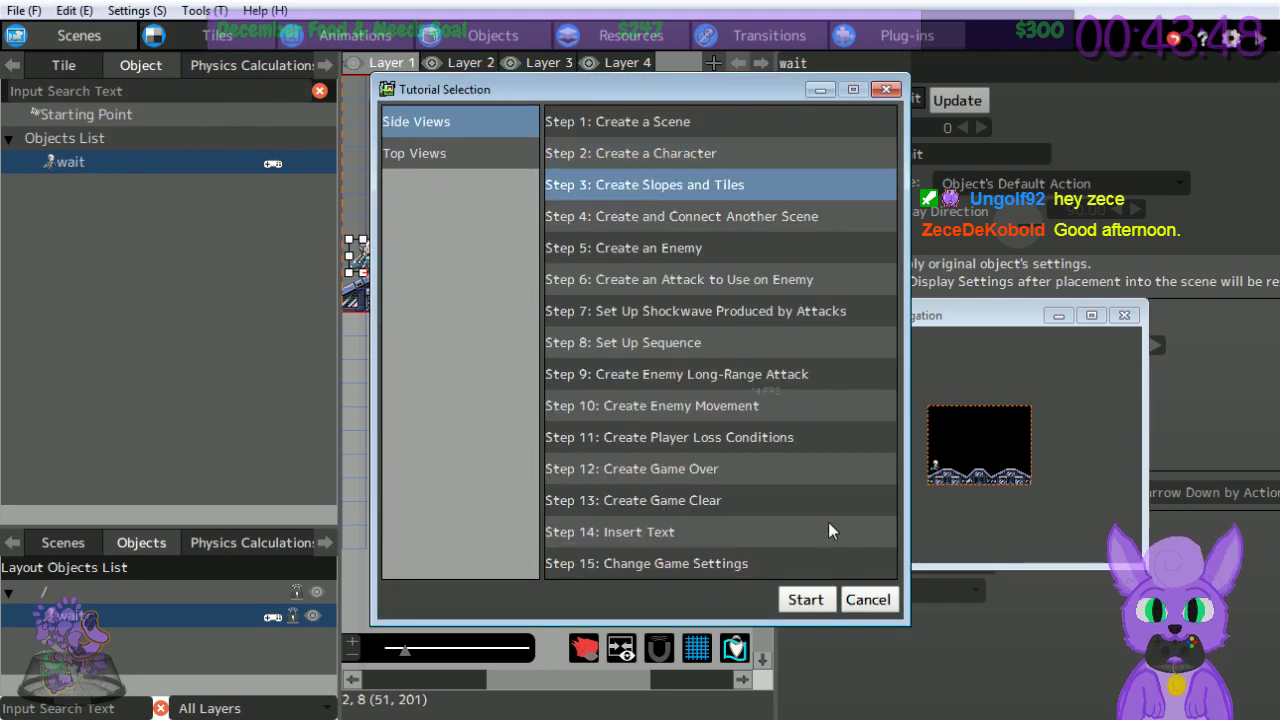
click(806, 599)
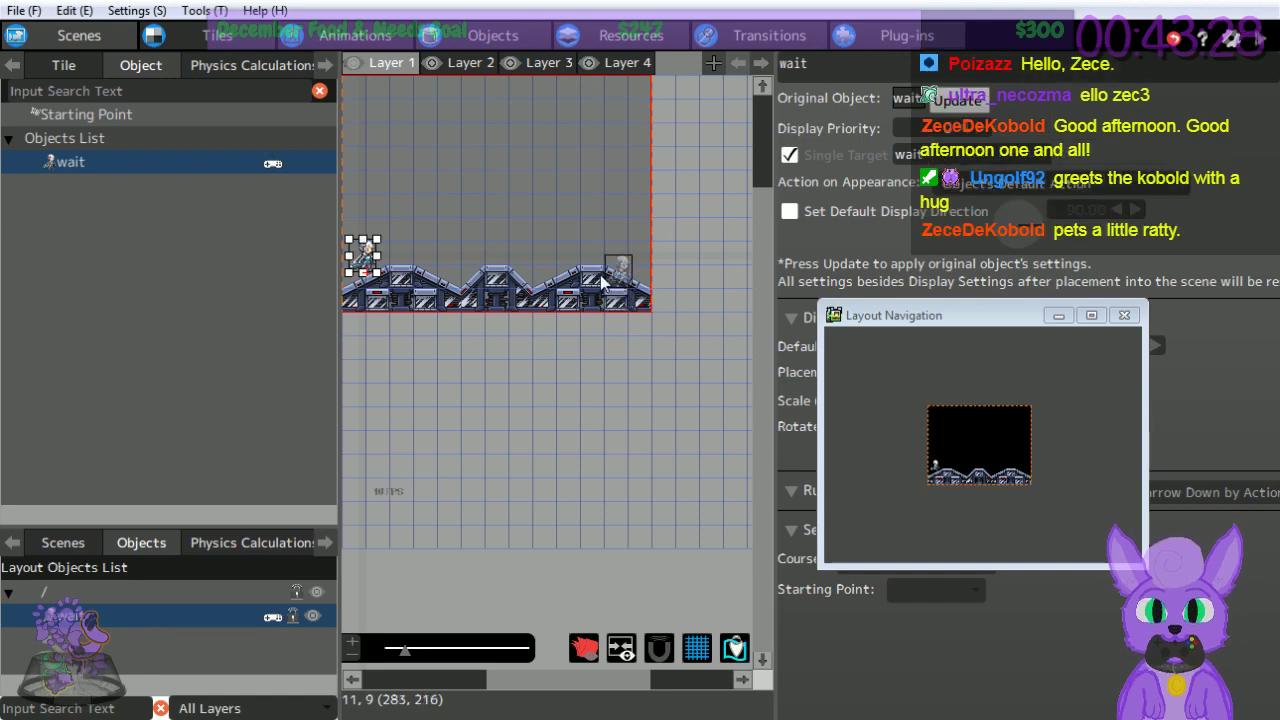
click(31, 11)
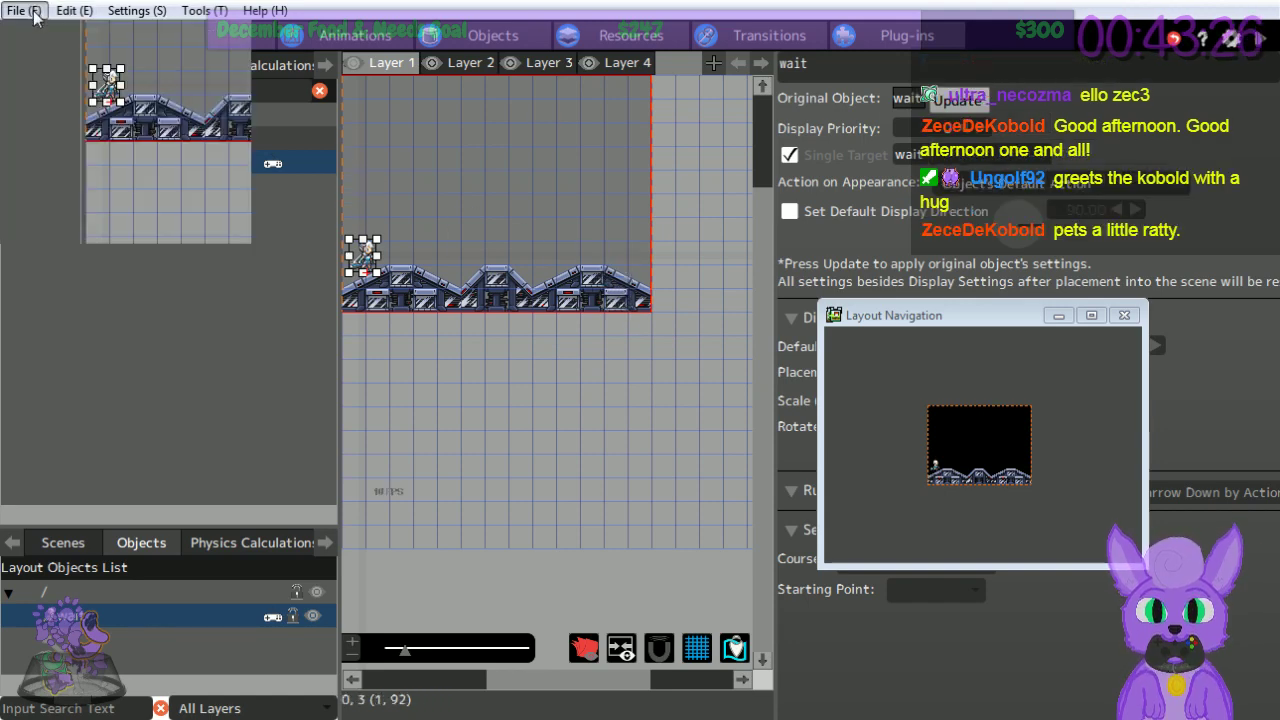
Reopen the Game.pgmproj project from the TushGame folder.
click(52, 59)
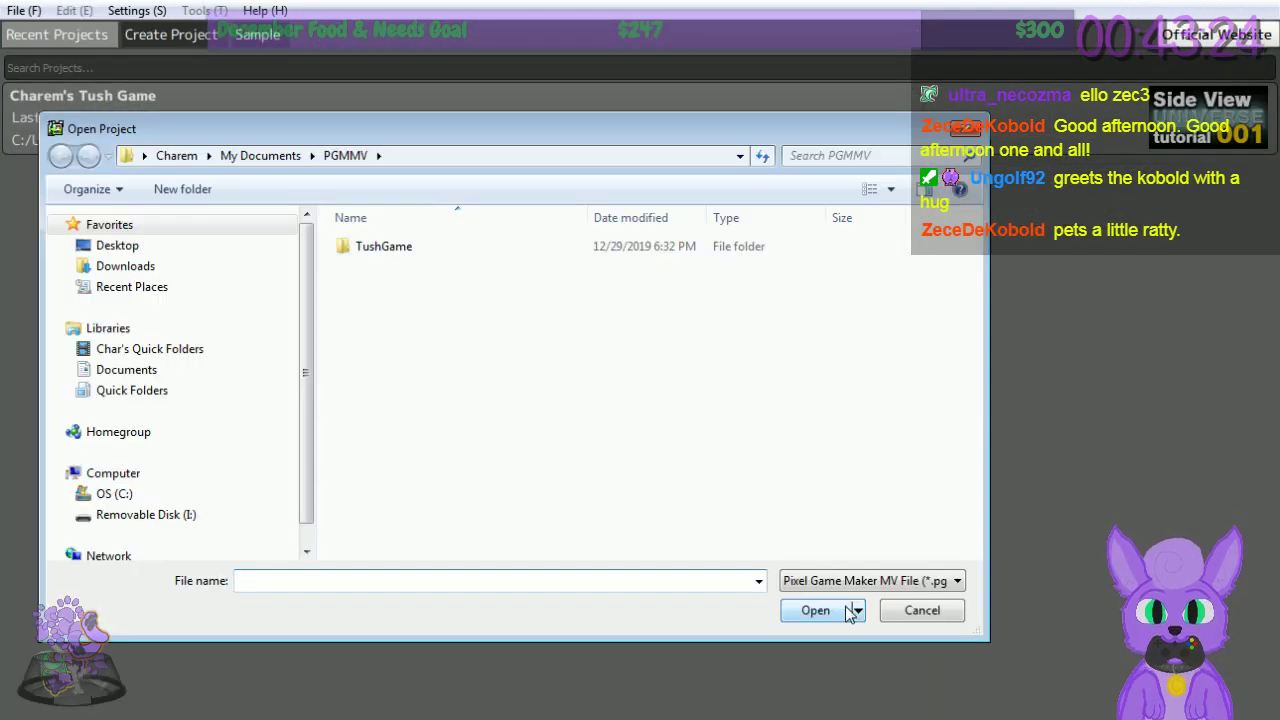
double_click(449, 248)
double_click(438, 471)
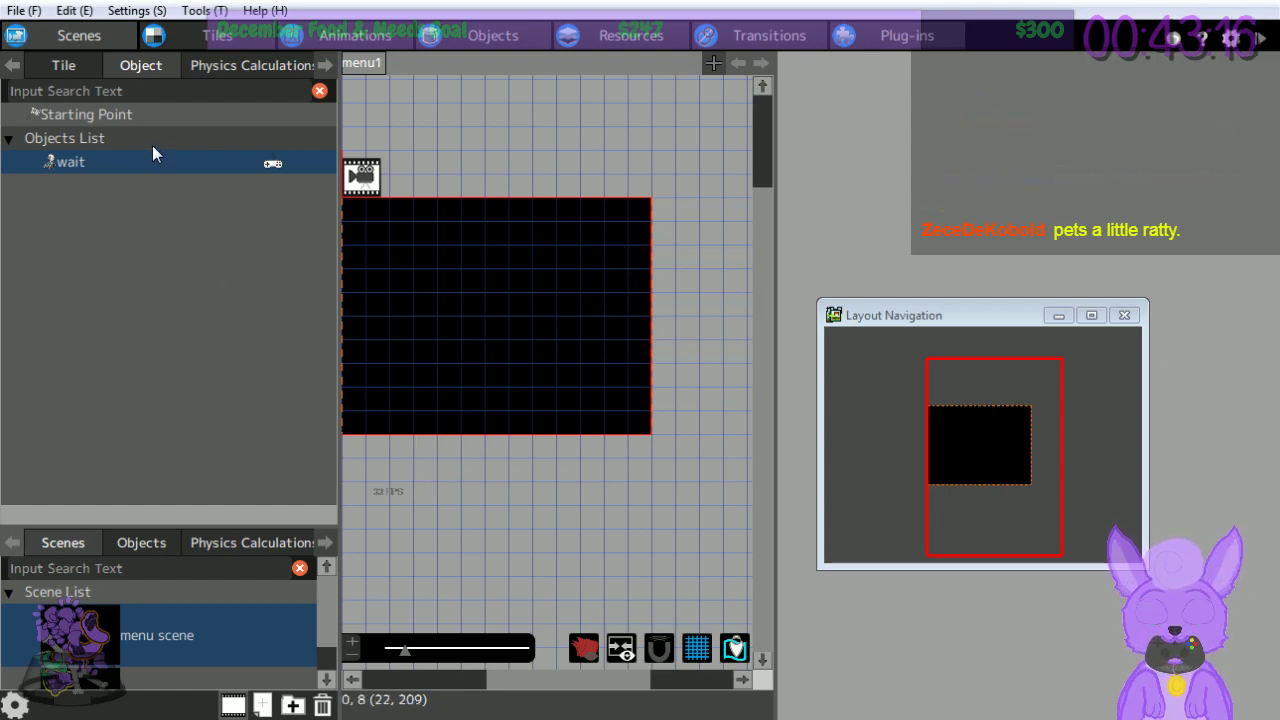
Go back to Scene 1's layout and close the play-test preview window.
click(67, 66)
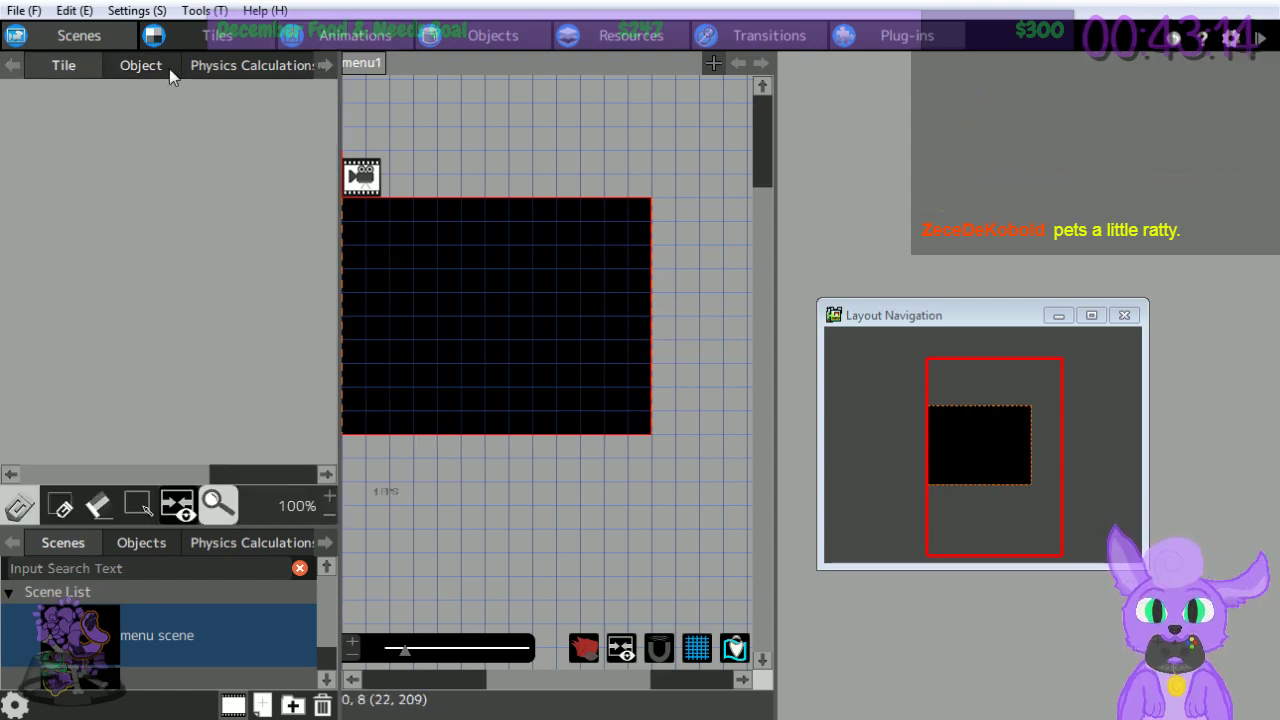
click(141, 542)
click(63, 542)
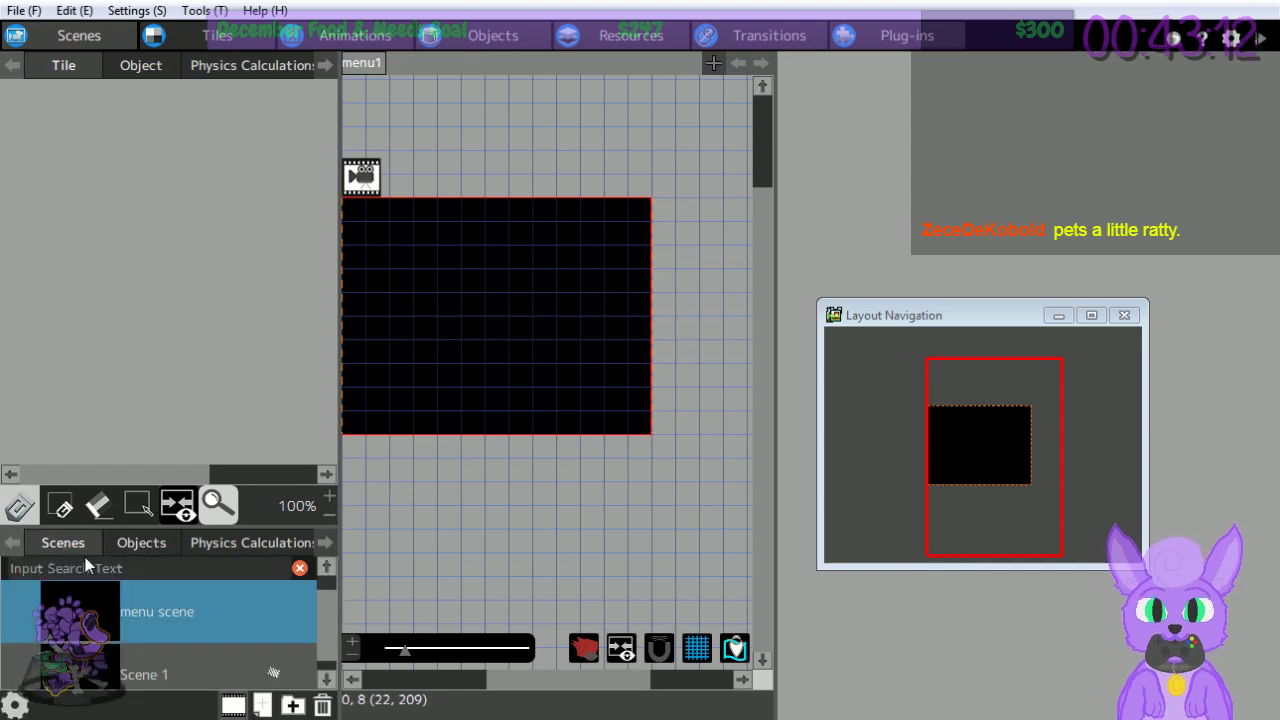
click(171, 674)
click(134, 64)
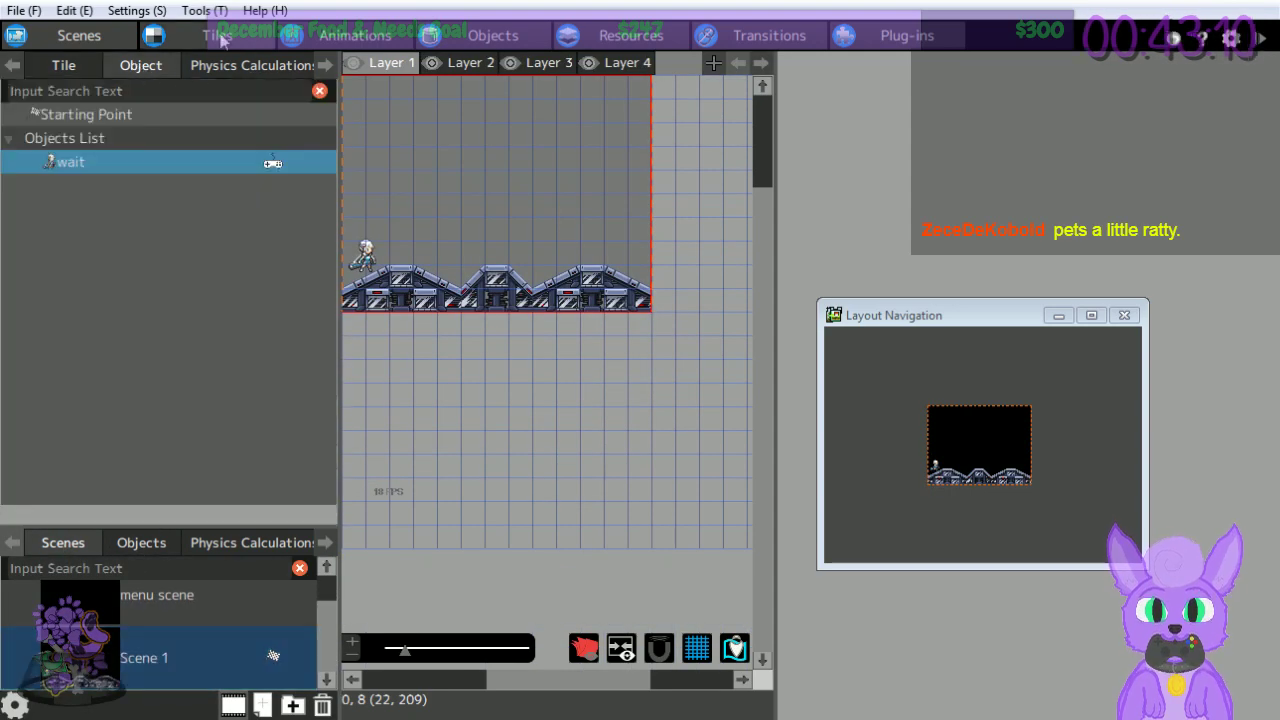
click(216, 302)
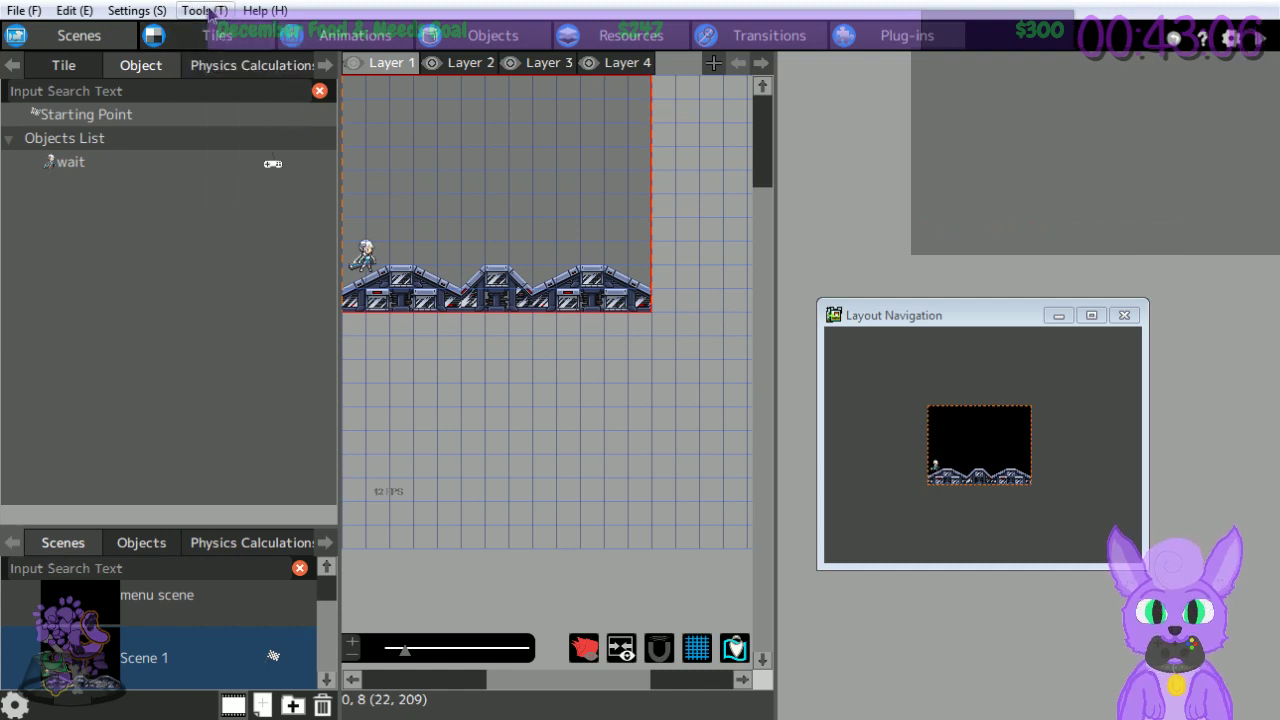
click(200, 12)
Give a flat SCAFFOLD - SF tile All Walls detection, then select the diagonal slope tile.
key(Return)
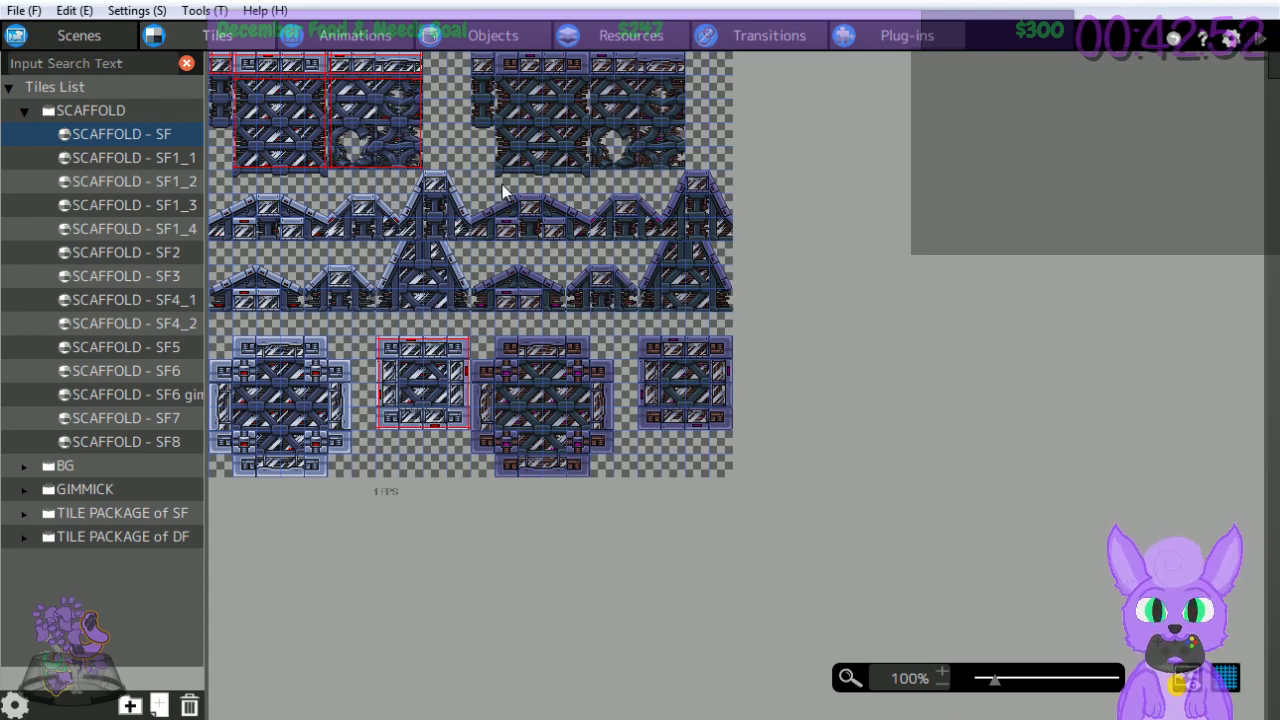
click(363, 205)
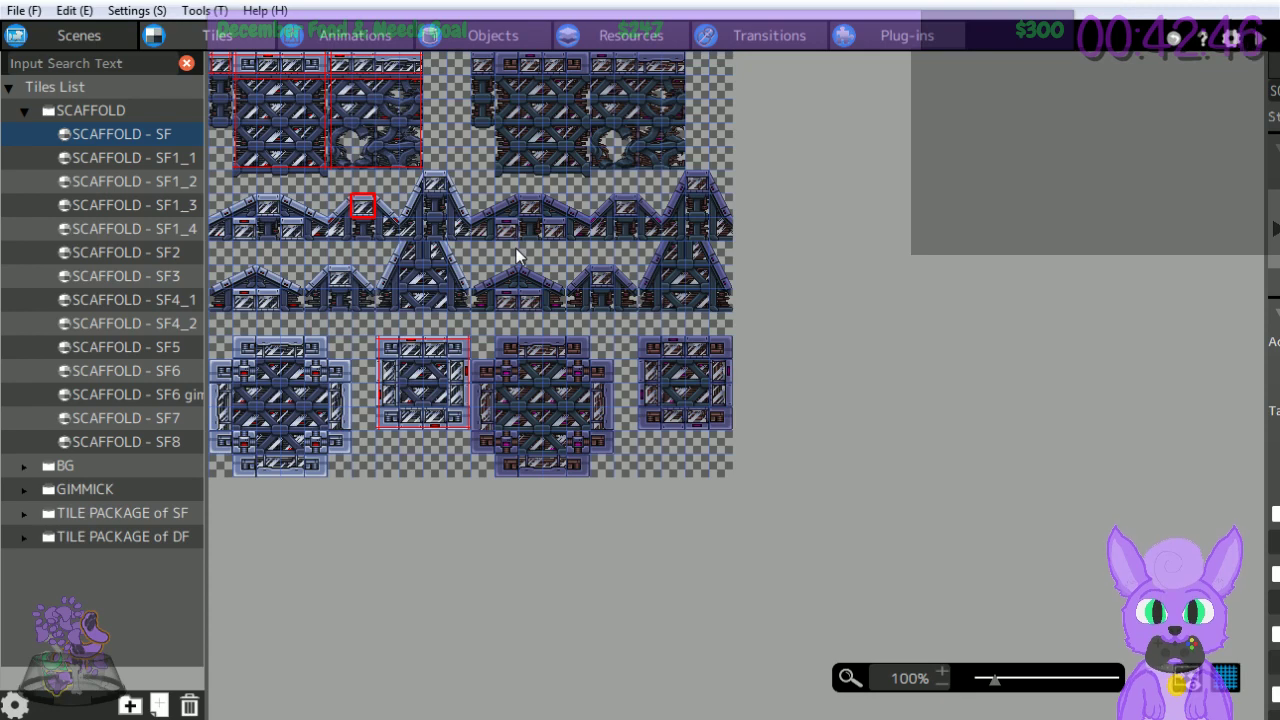
drag(1268, 240, 836, 214)
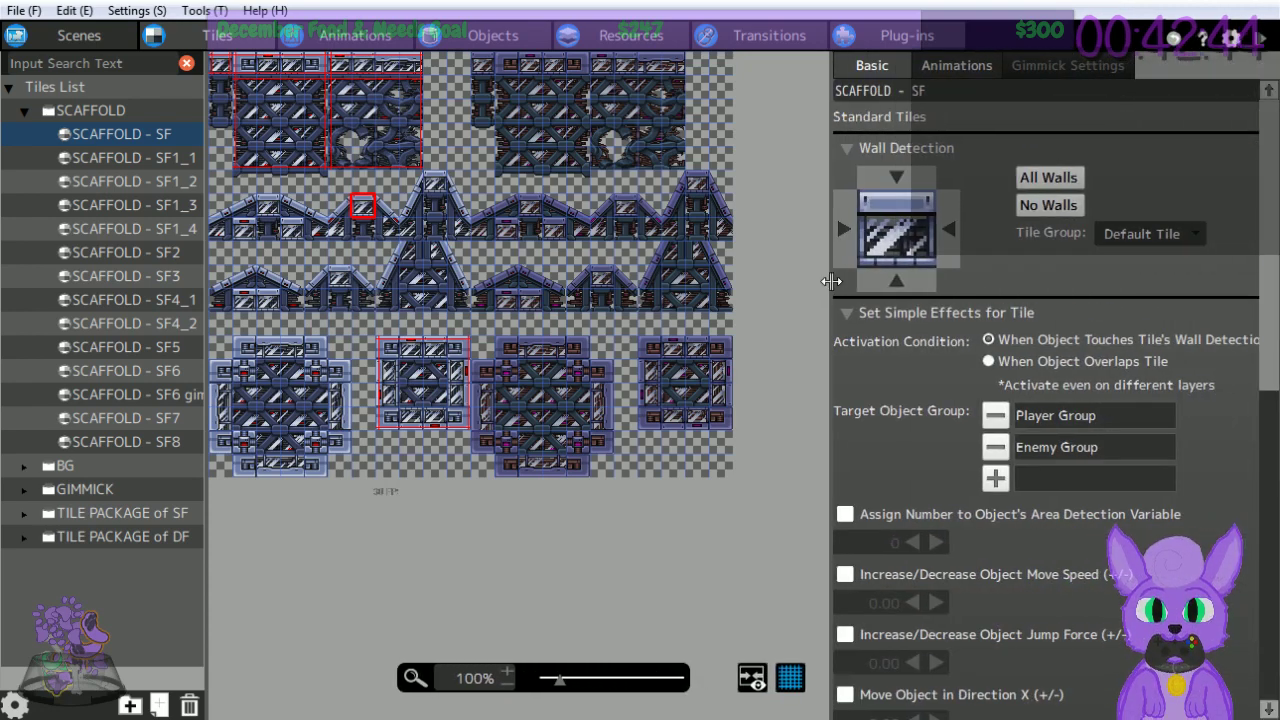
click(1047, 180)
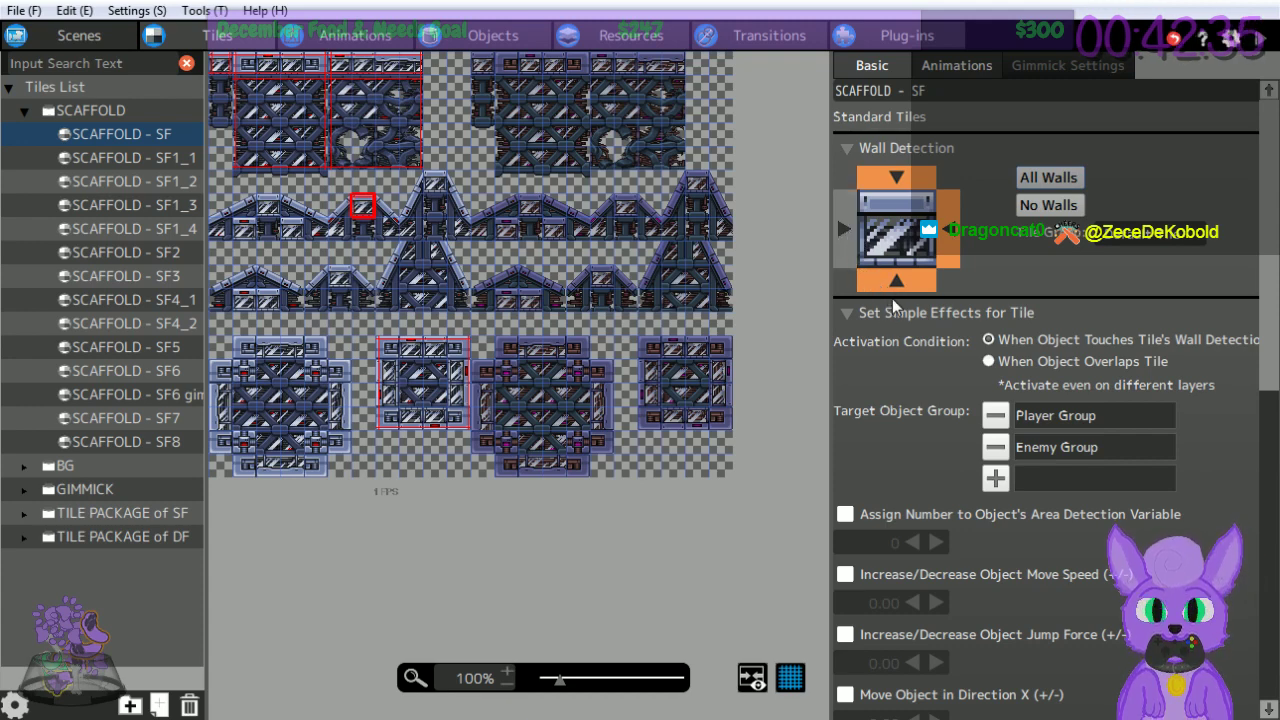
click(849, 214)
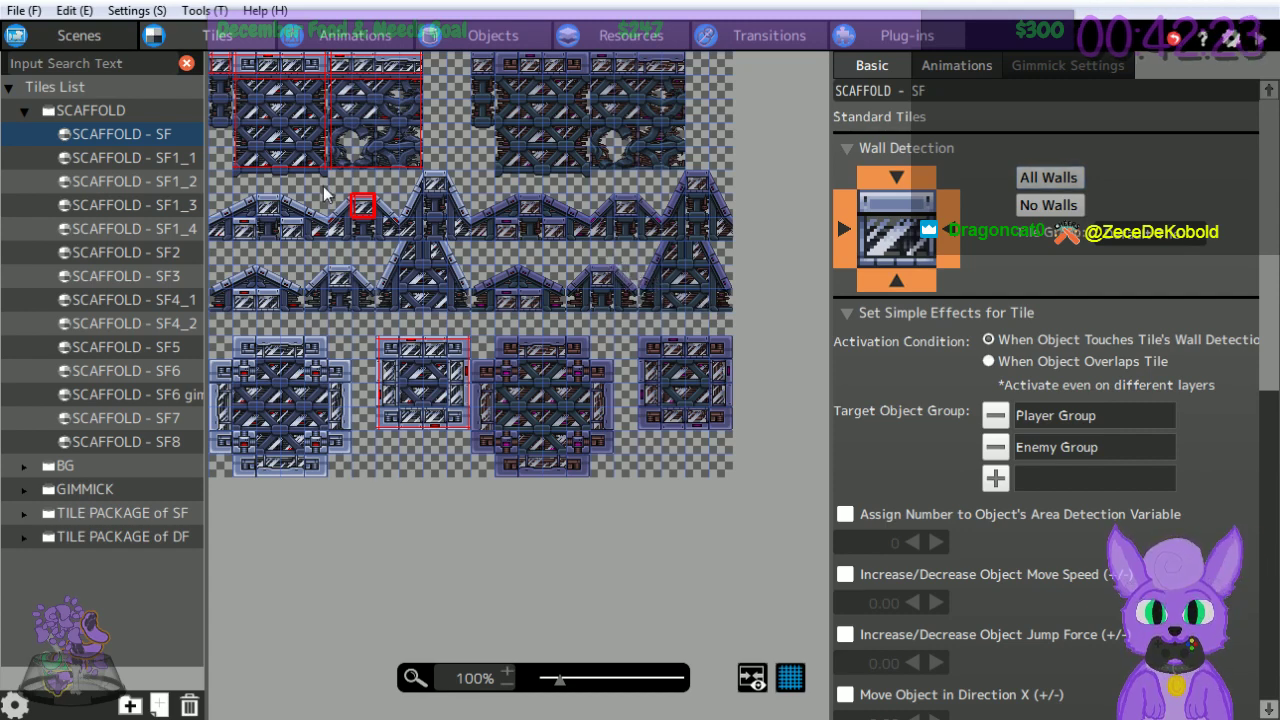
click(381, 208)
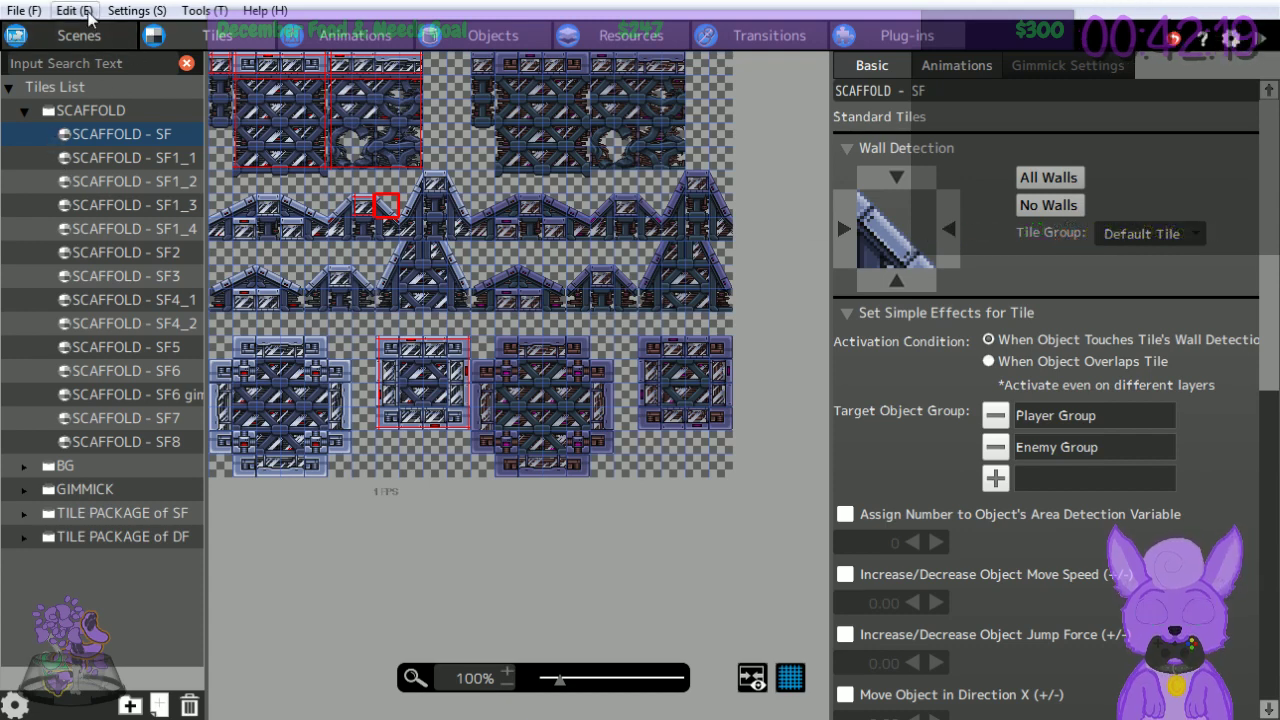
click(75, 10)
Return to the Scenes page and open Scene 1's layout near the player.
click(125, 38)
click(125, 38)
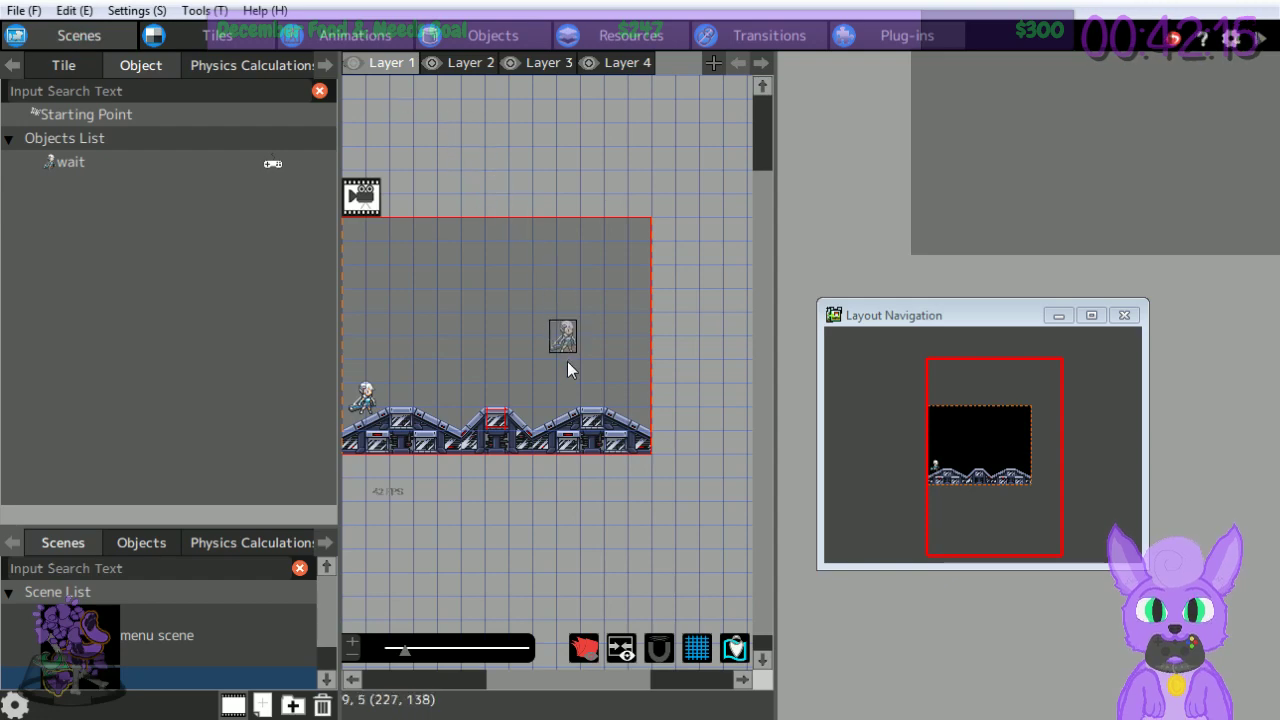
scroll(305, 630, down, 1)
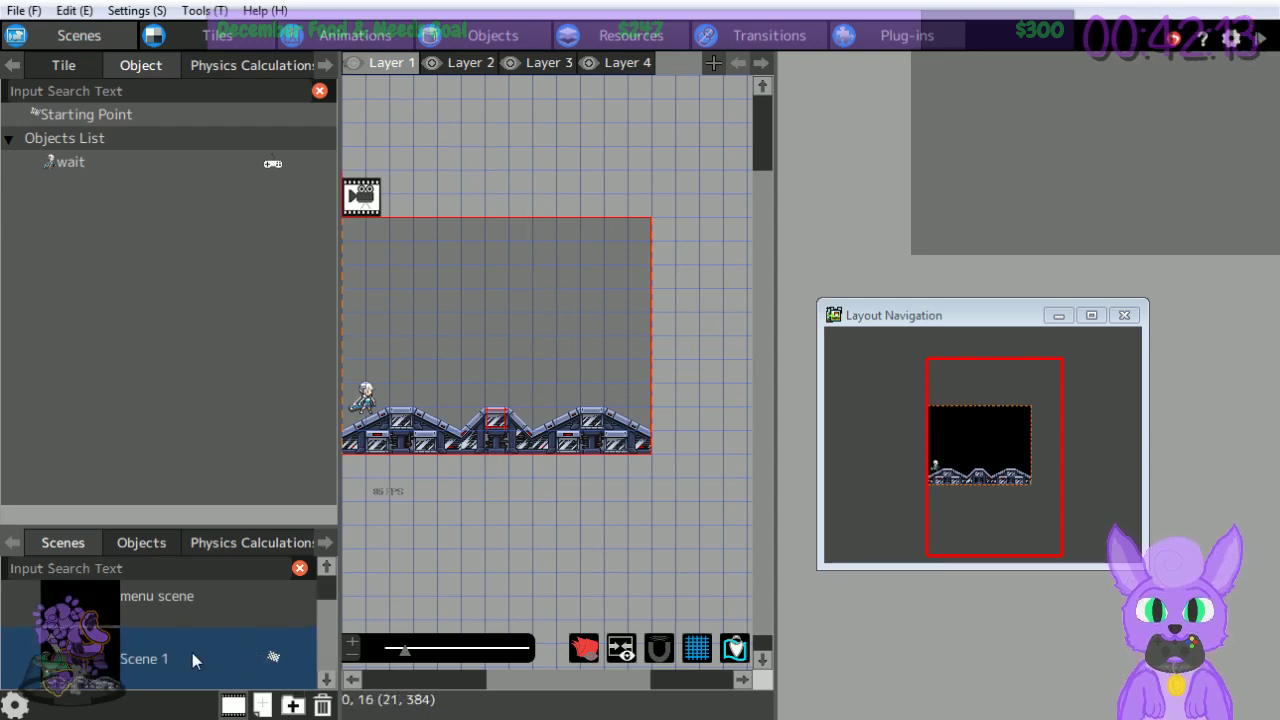
click(192, 652)
click(194, 641)
click(180, 645)
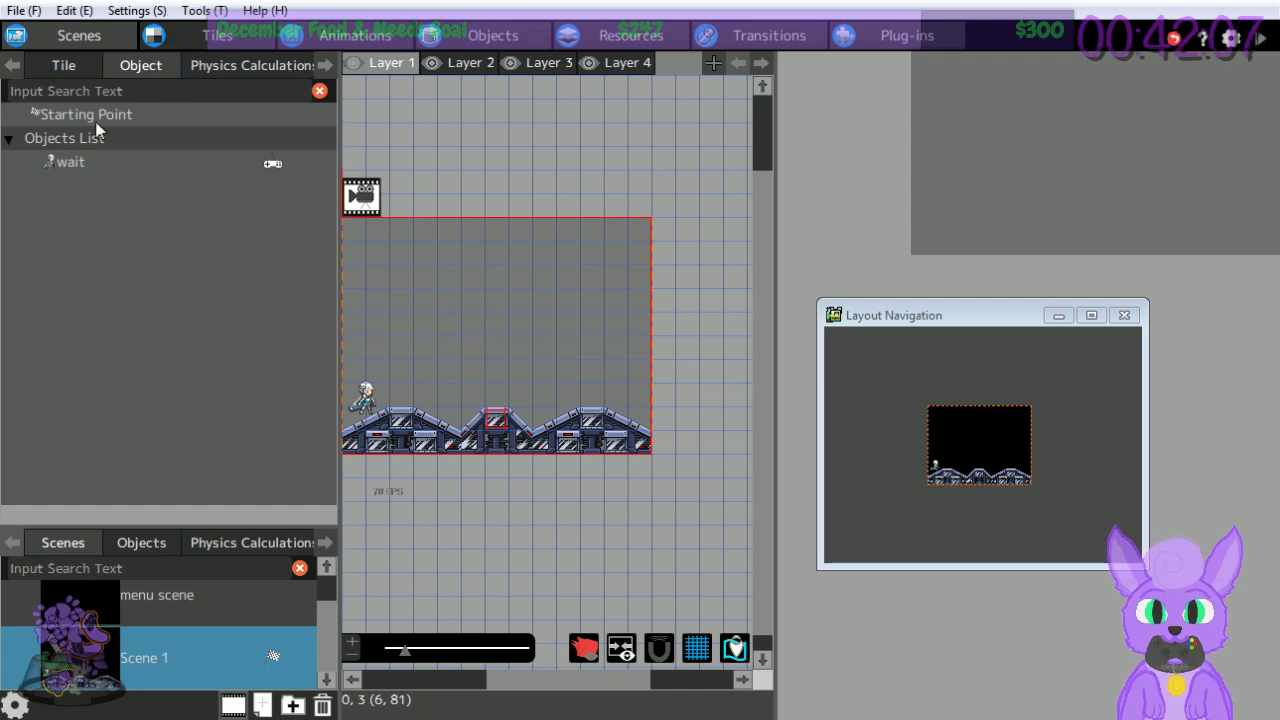
drag(65, 114, 418, 428)
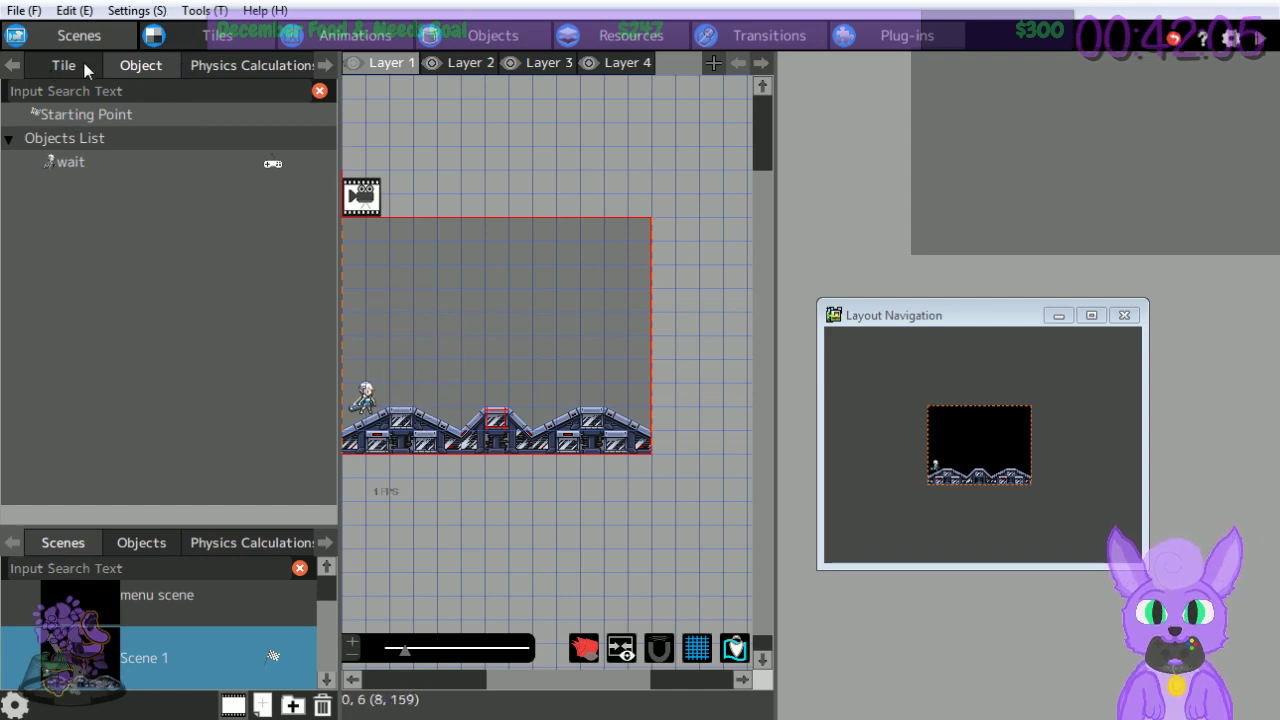
Paint two flat scaffold tiles into the floor dip between the first two slopes.
click(55, 66)
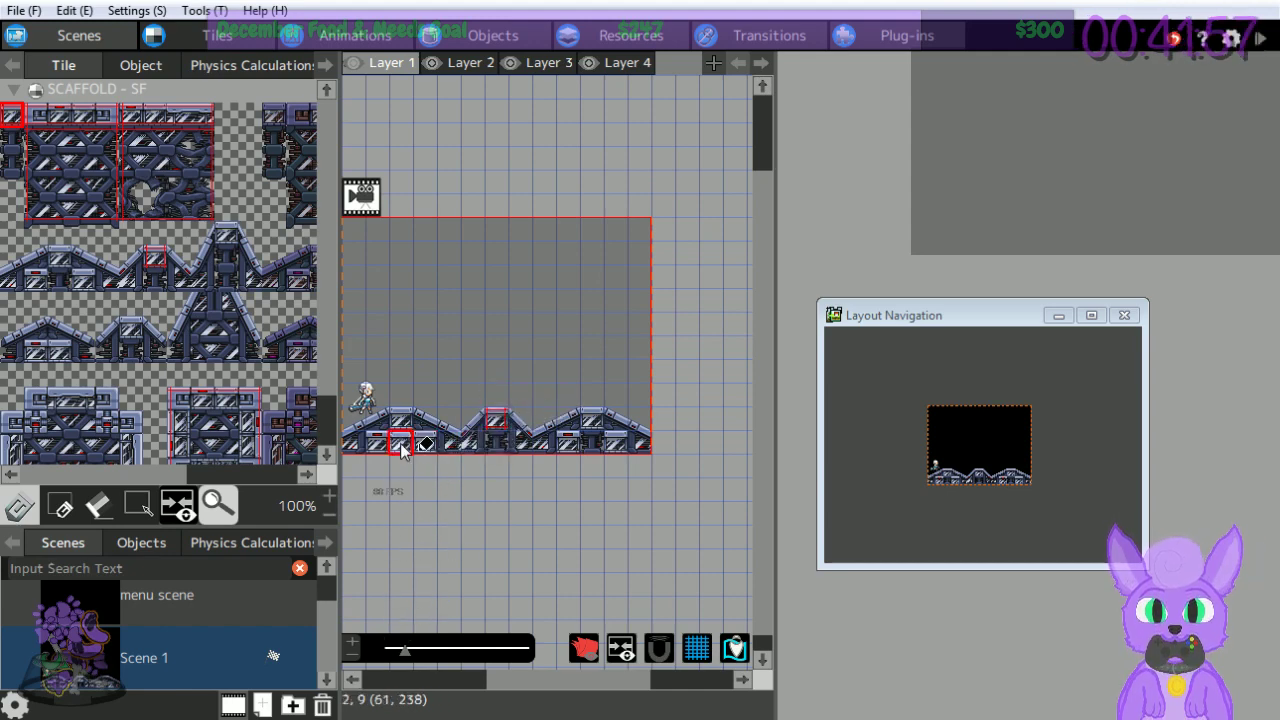
click(480, 420)
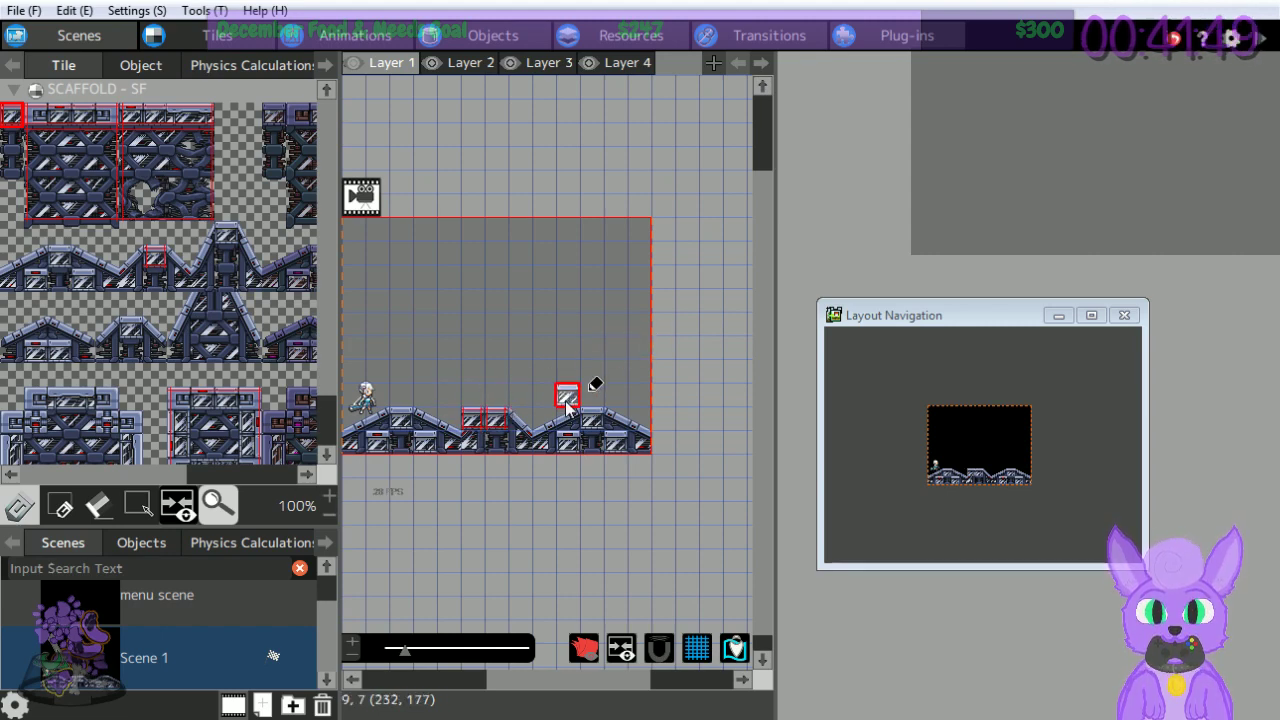
click(353, 648)
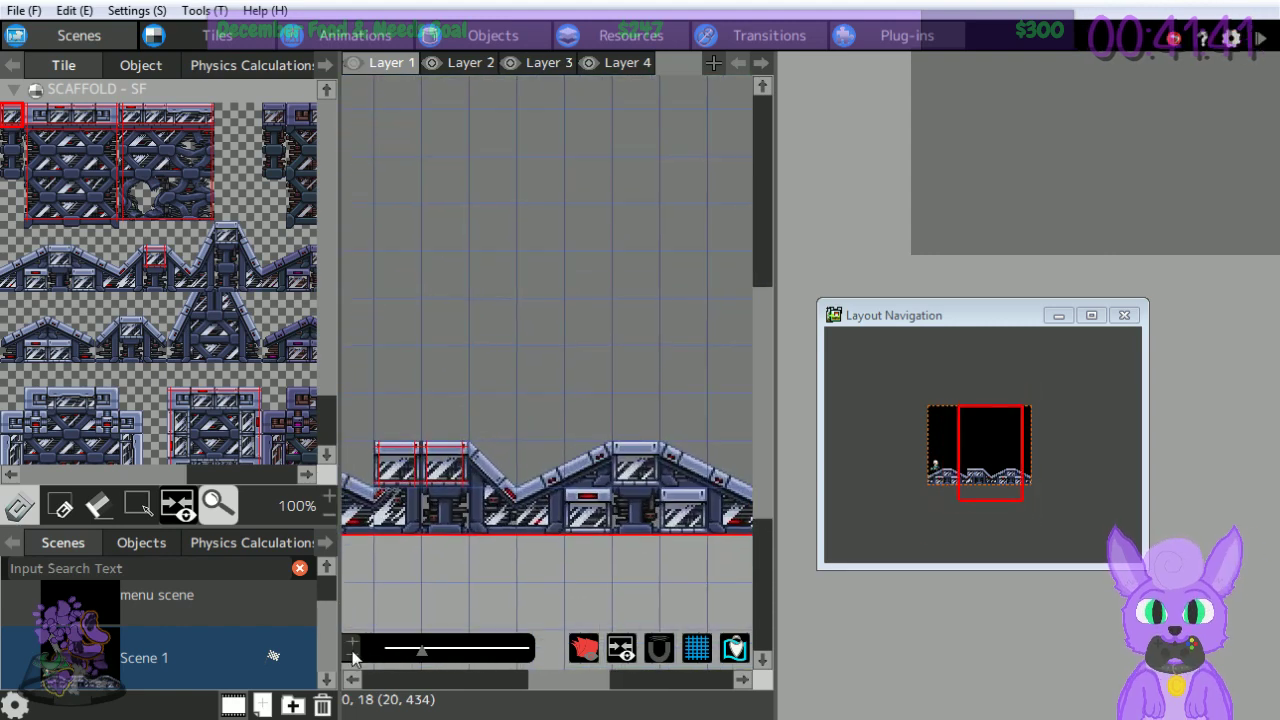
click(352, 655)
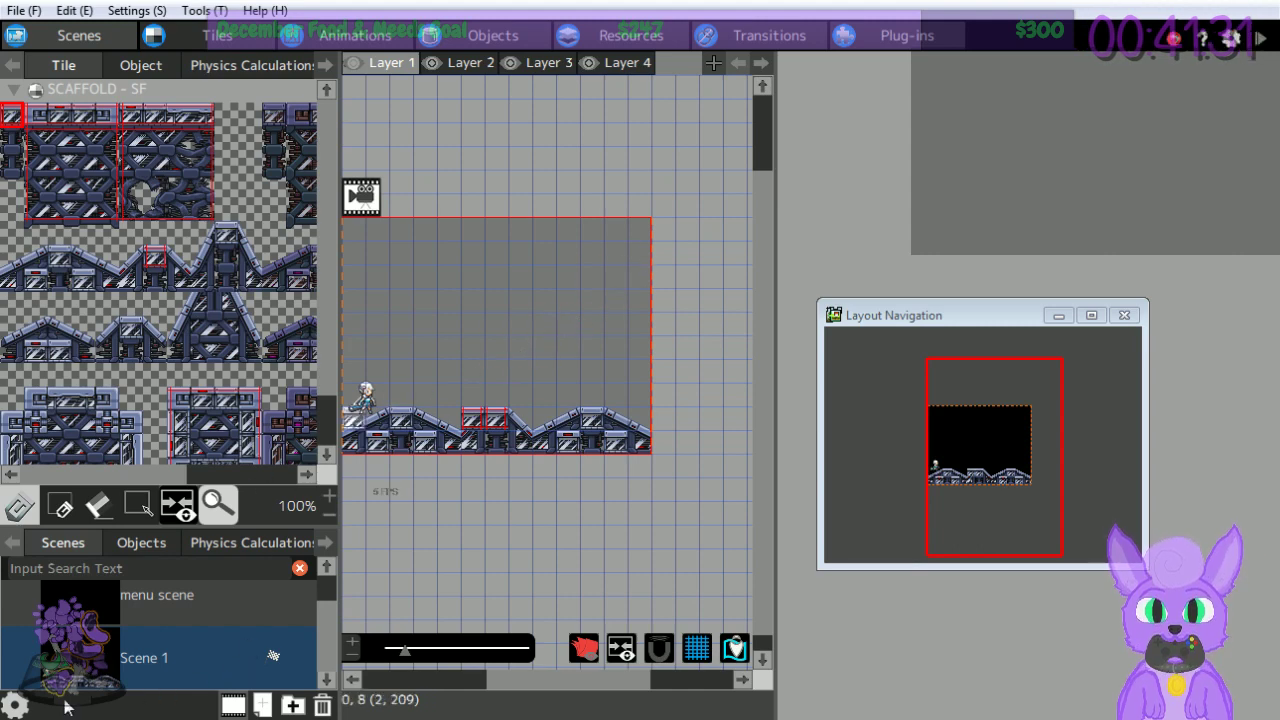
Set Scene 1's Scene Width to 2 screens in its settings.
click(14, 706)
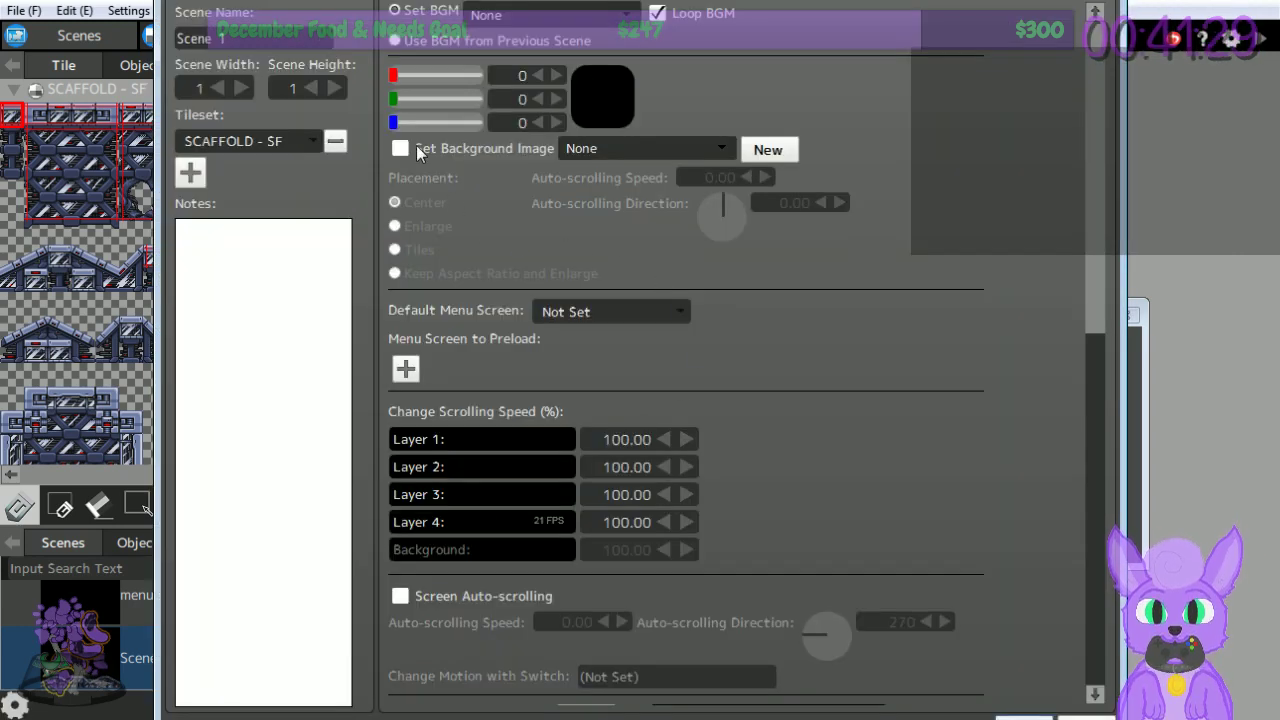
click(242, 88)
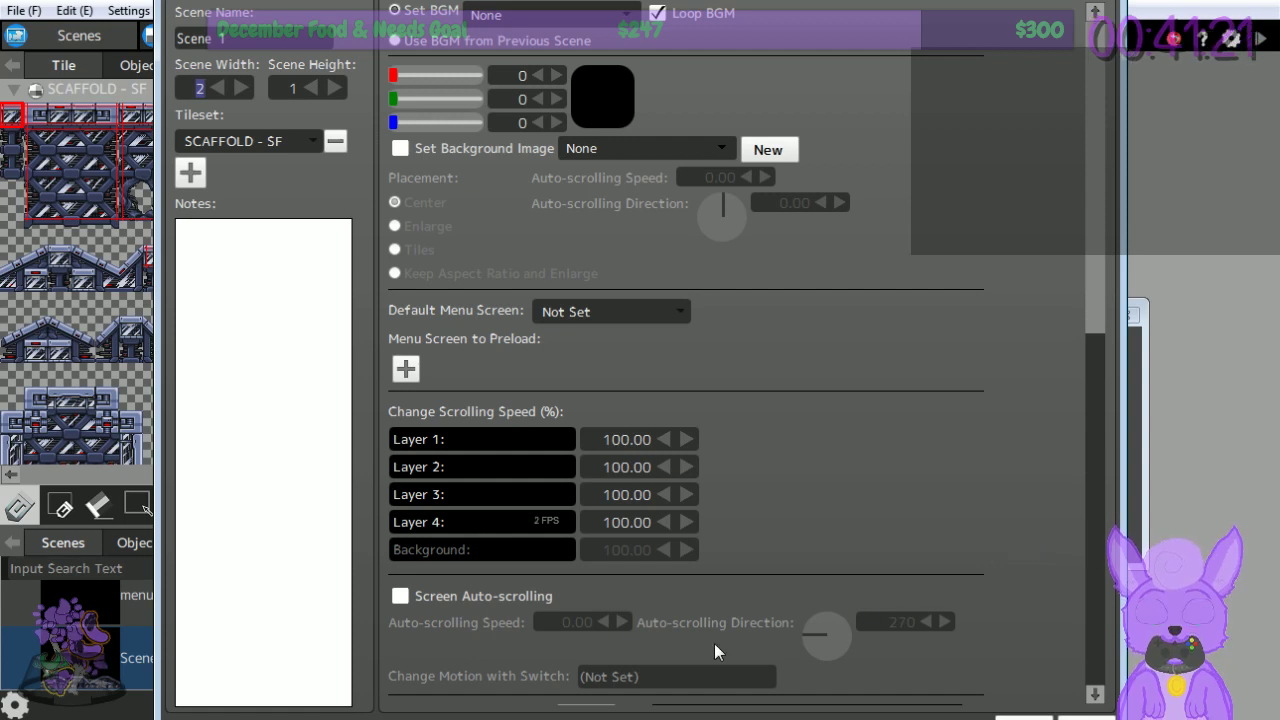
click(224, 89)
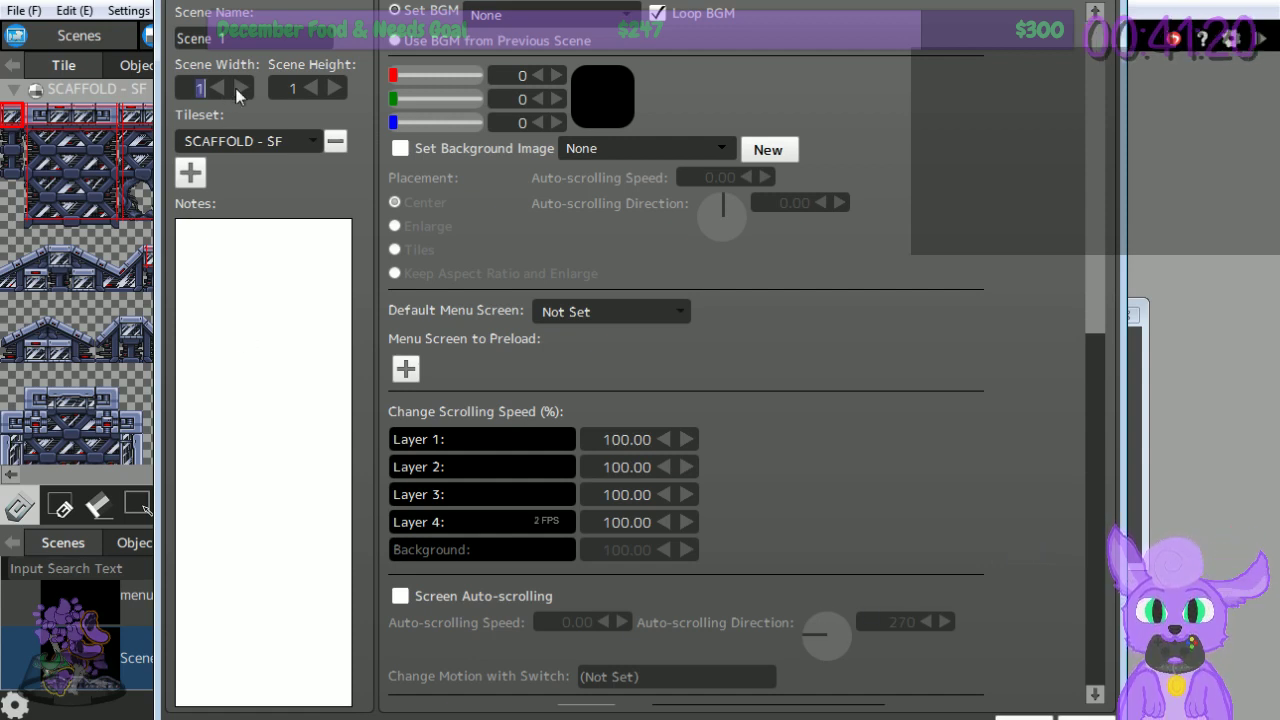
click(244, 88)
drag(1092, 261, 1090, 511)
click(218, 89)
click(242, 88)
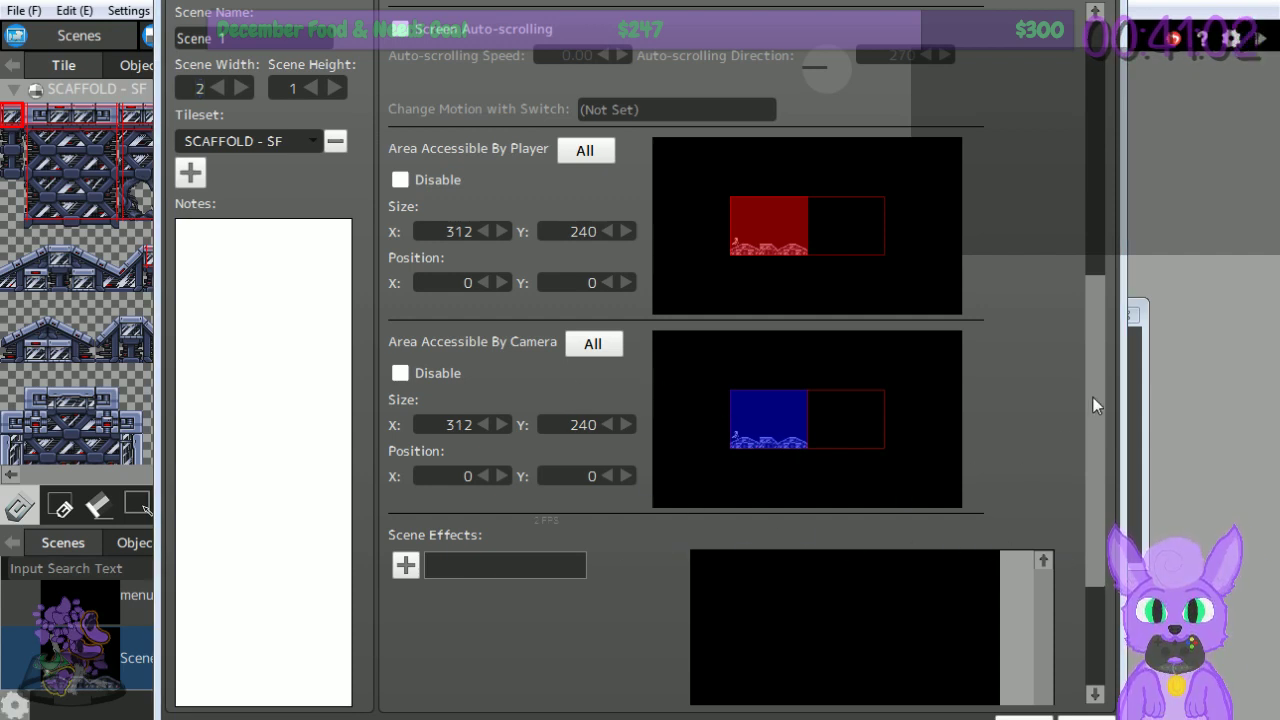
Set both the player and camera area Size X to 624, then close the settings.
scroll(1078, 485, down, 3)
scroll(1078, 485, down, 1)
scroll(760, 560, up, 2)
scroll(685, 606, down, 2)
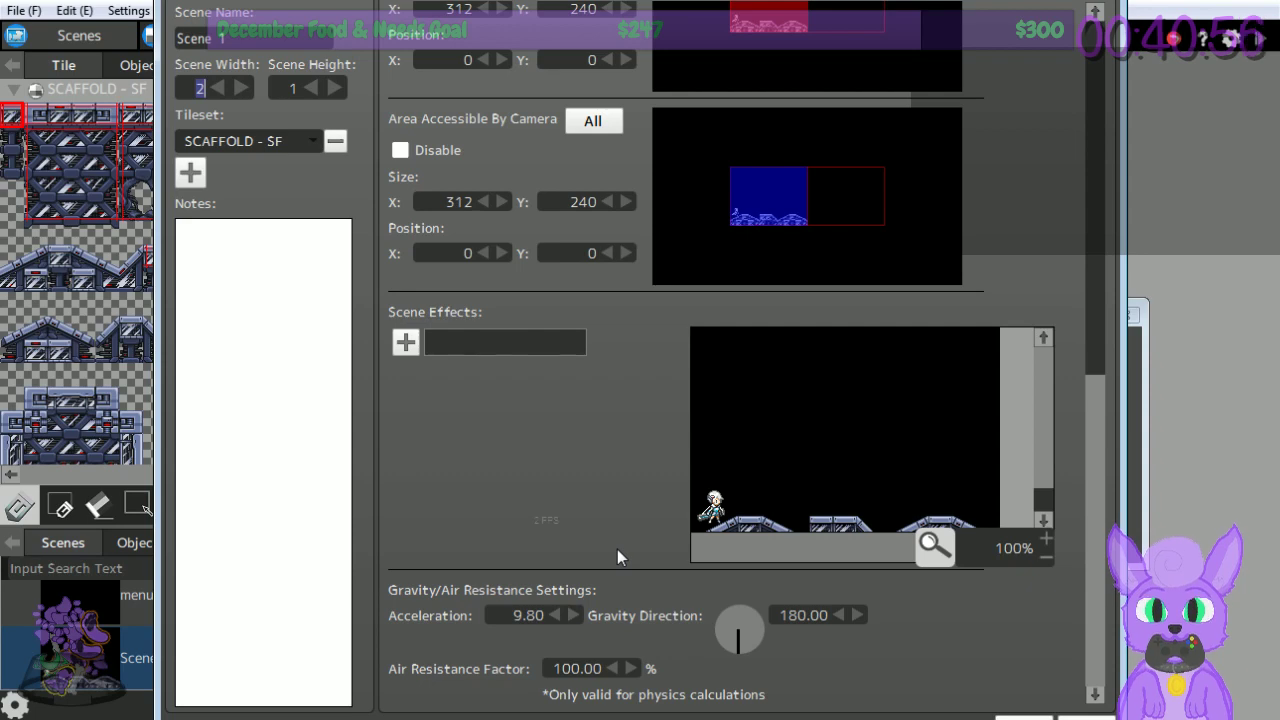
drag(1092, 487, 810, 402)
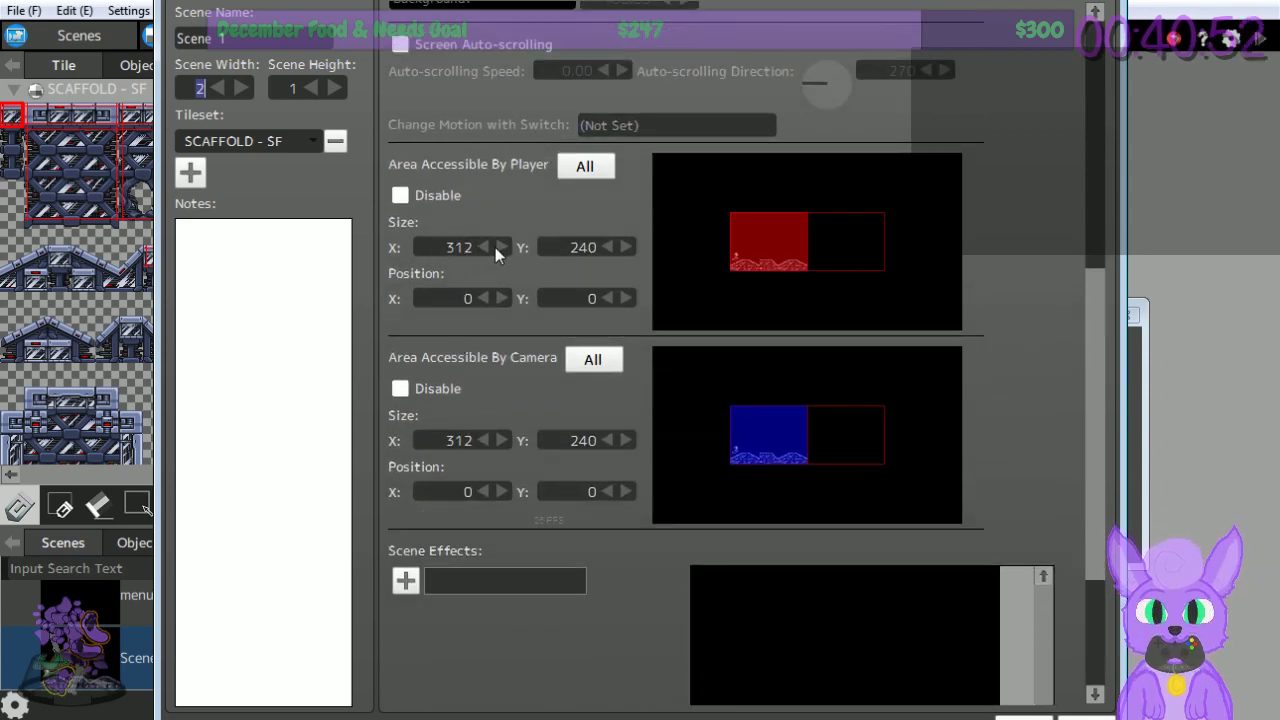
double_click(453, 246)
text(624)
click(468, 298)
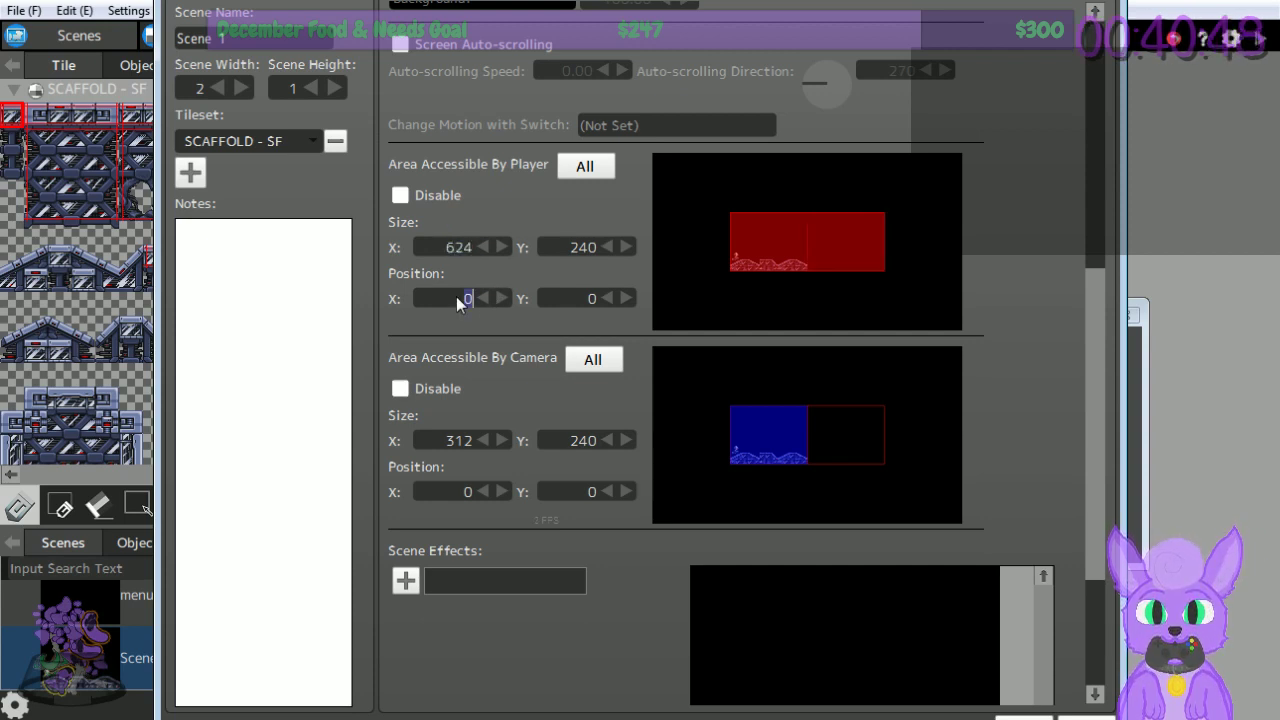
double_click(457, 440)
text(624)
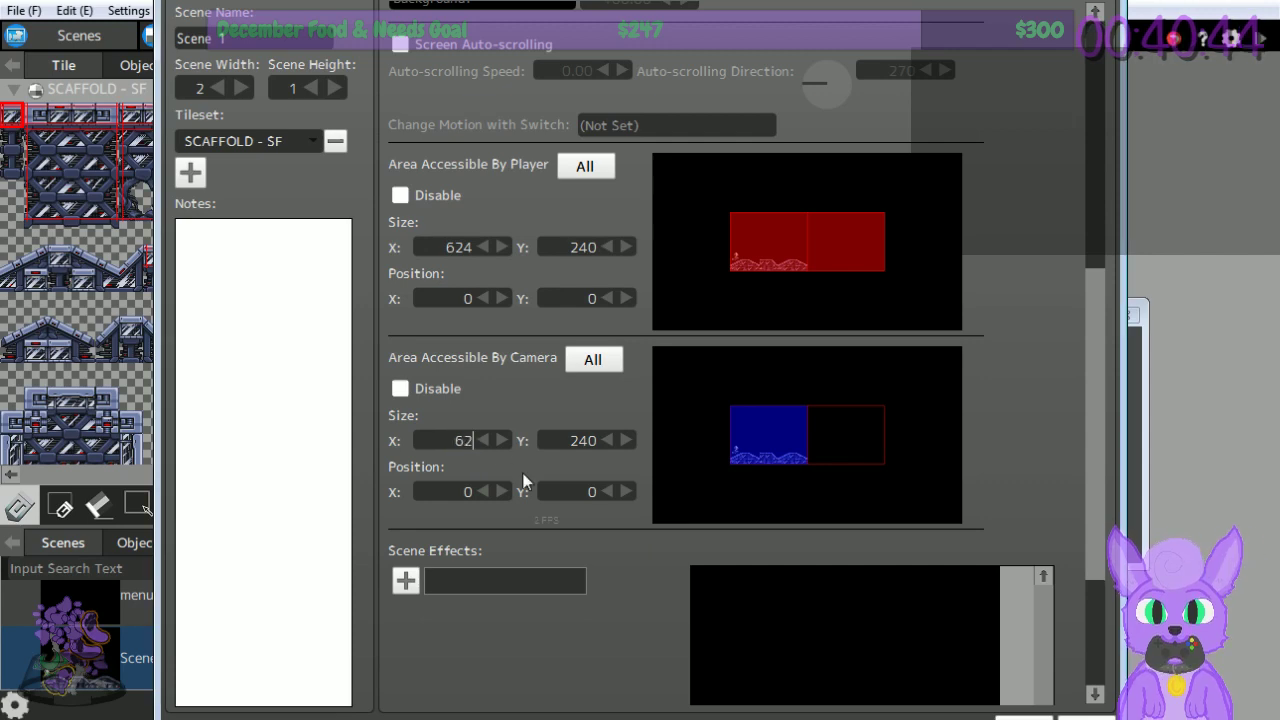
click(657, 571)
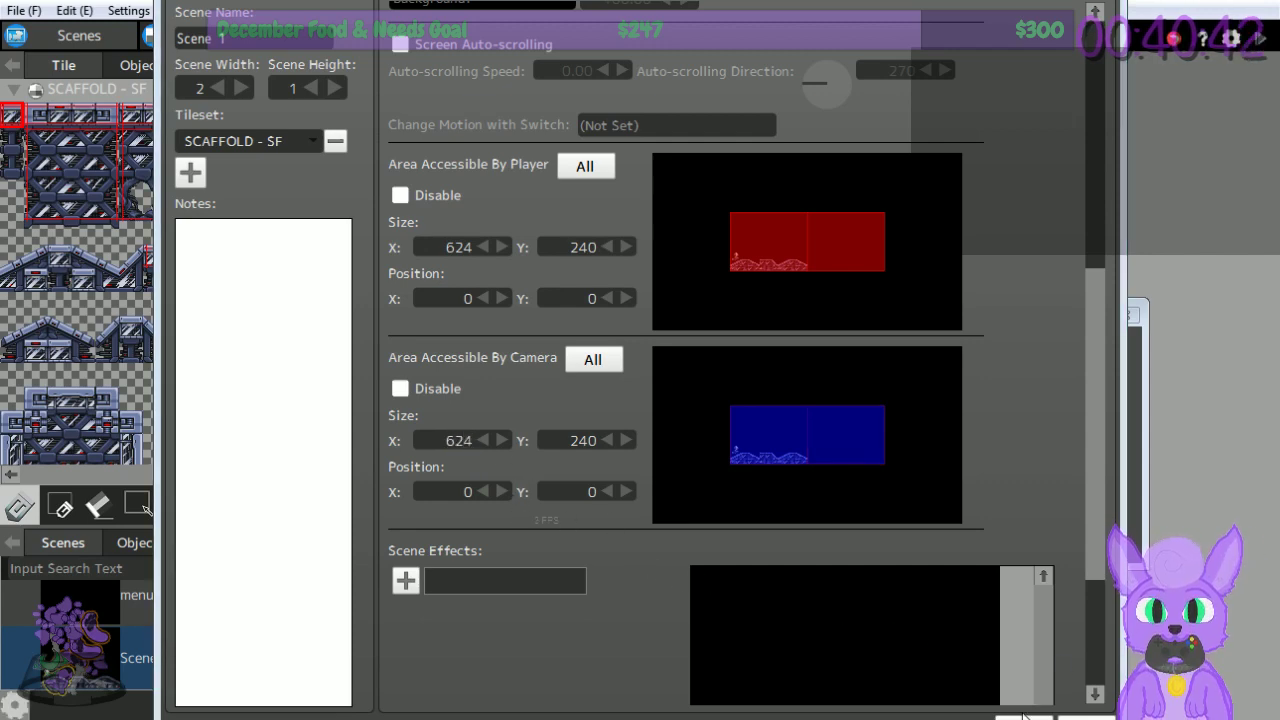
click(1024, 716)
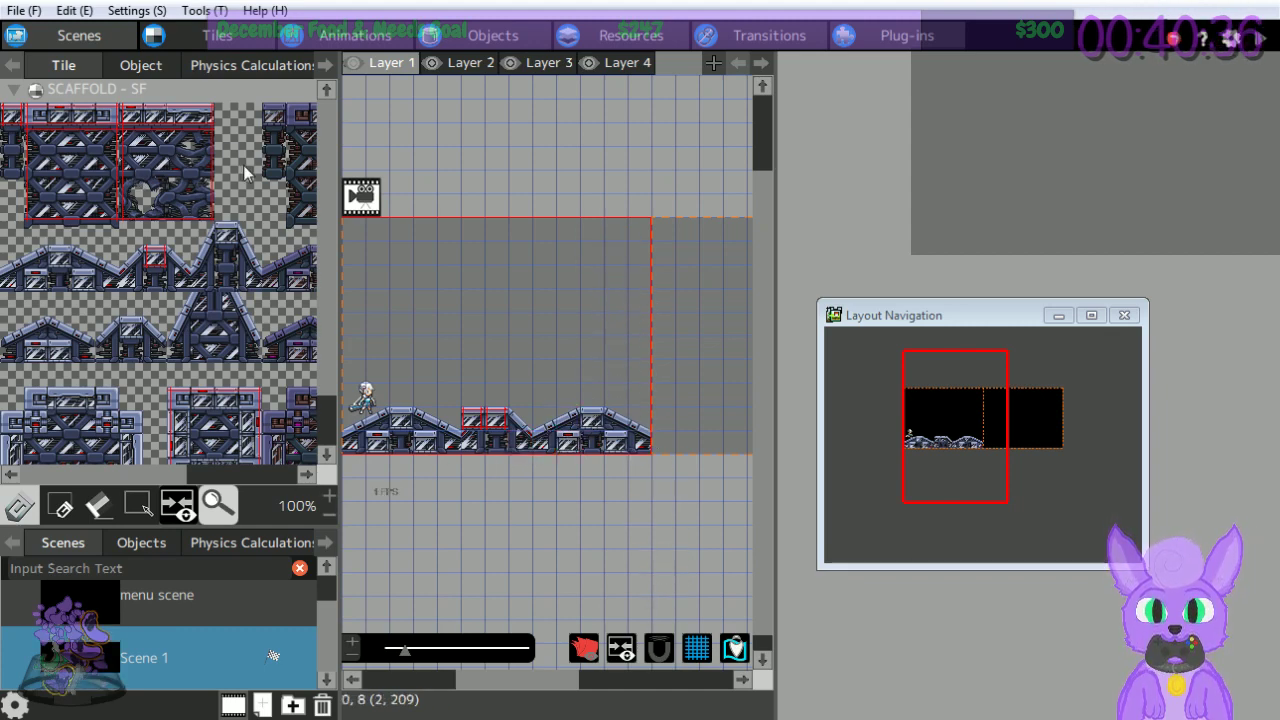
Replace the old ground row with four-tile scaffold floor strips along the first screen.
click(381, 429)
mouse_move(381, 429)
mouse_down()
mouse_move(581, 431)
mouse_move(528, 418)
mouse_move(612, 420)
mouse_up()
mouse_move(612, 420)
right_down()
mouse_move(639, 439)
mouse_move(363, 446)
right_up()
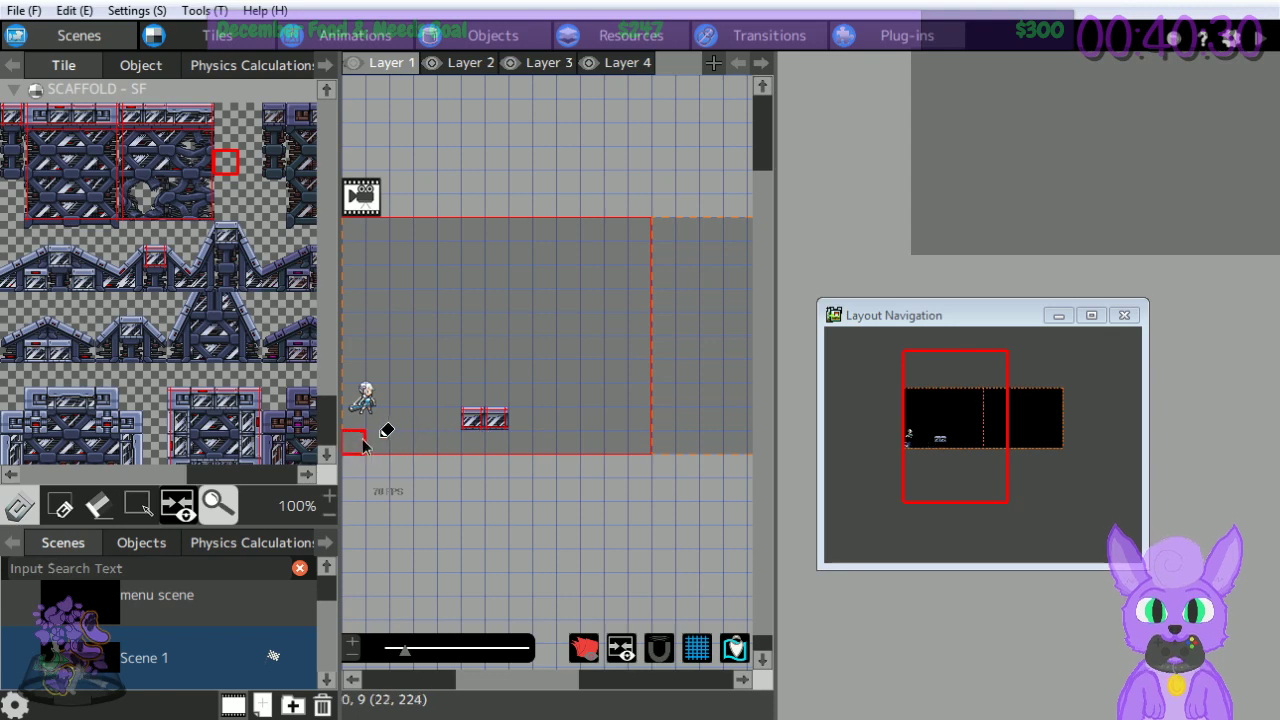
click(17, 117)
drag(40, 118, 108, 118)
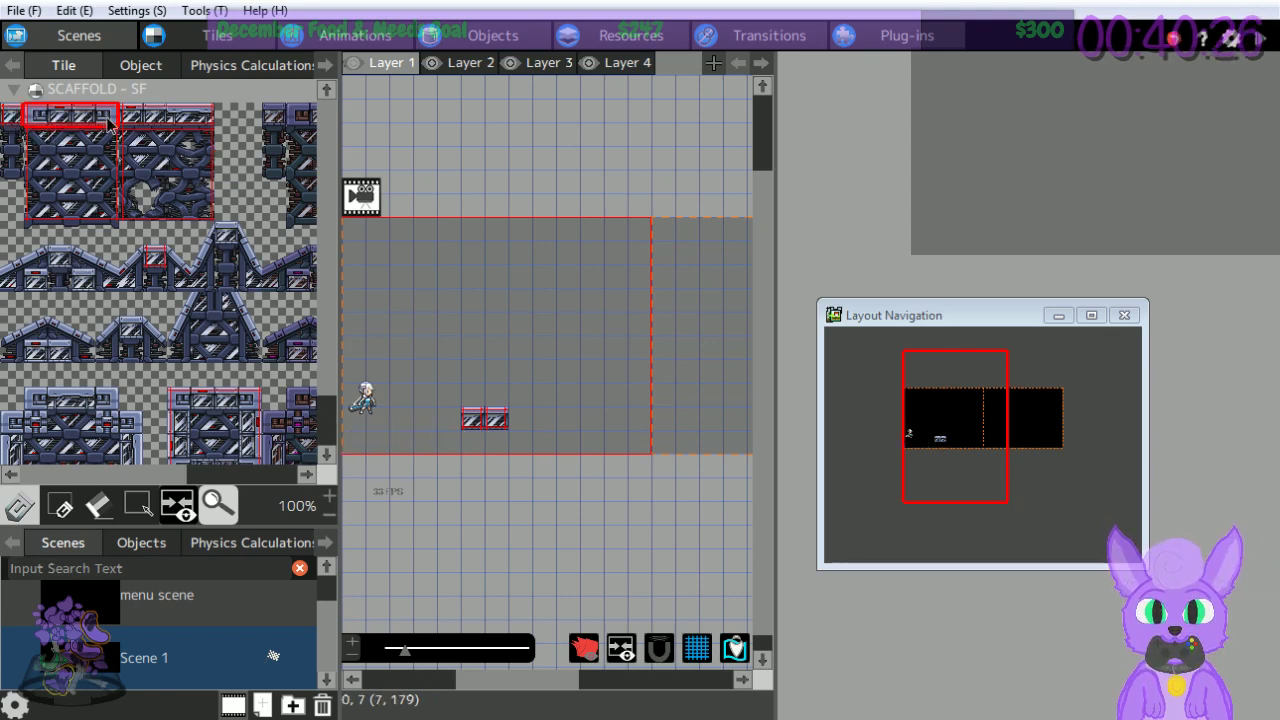
click(373, 446)
click(459, 447)
click(556, 452)
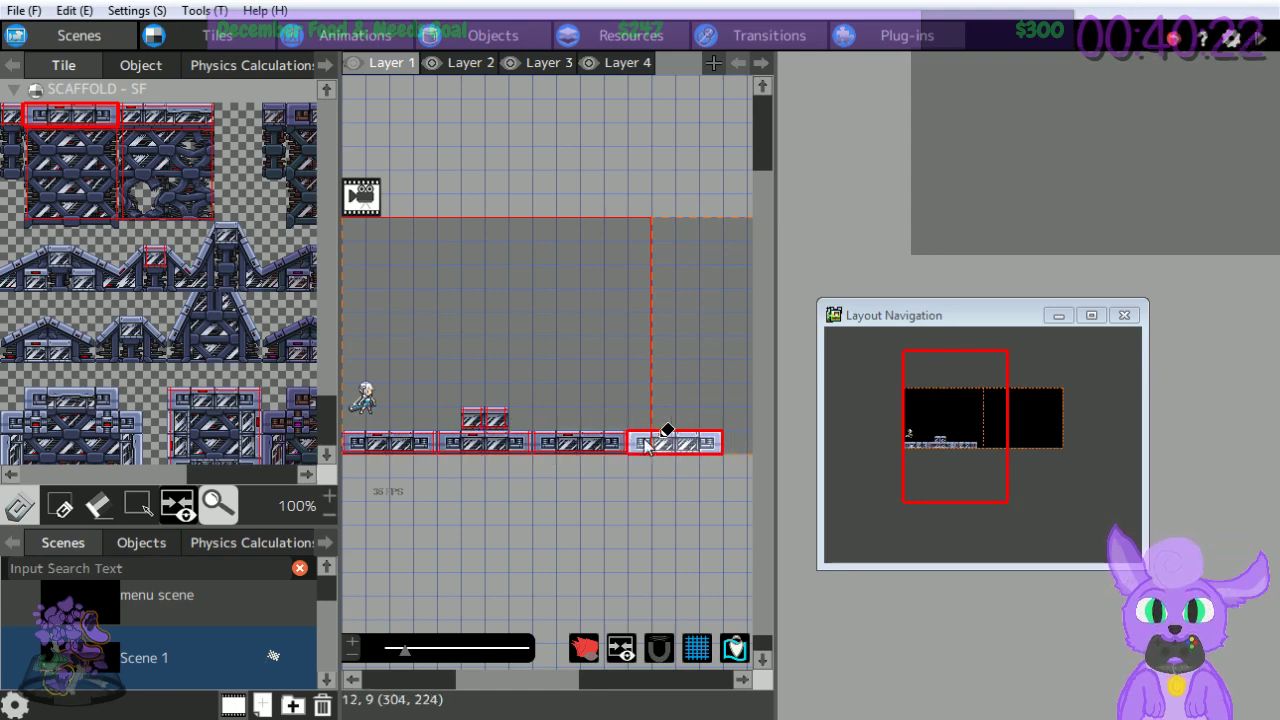
click(656, 448)
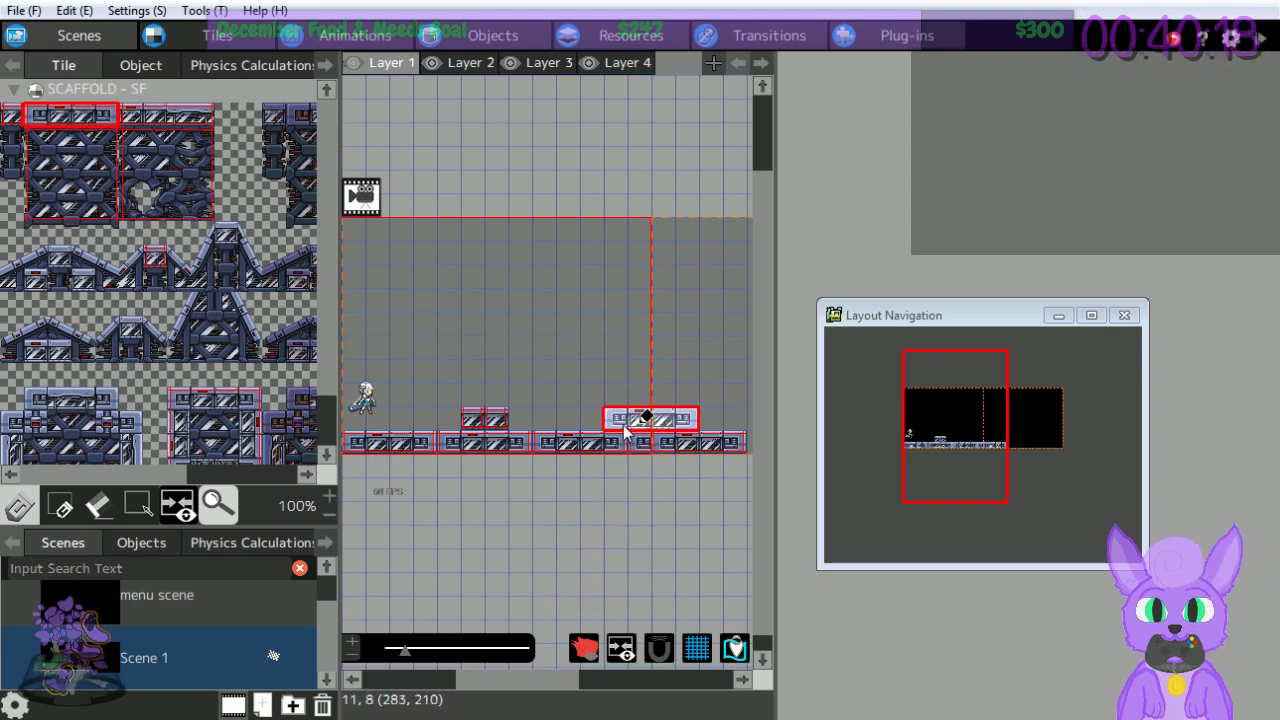
Extend the scaffold floor row into the second screen up to the scene's right edge.
drag(487, 683, 527, 683)
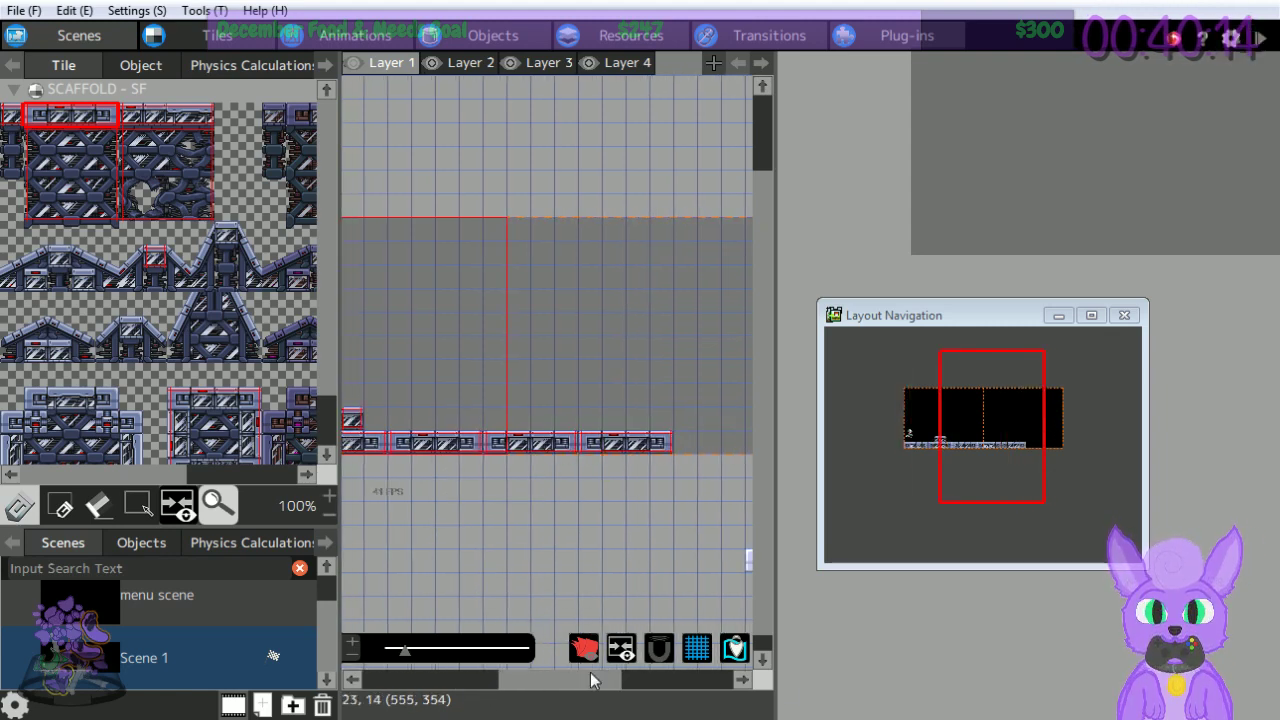
drag(575, 683, 630, 684)
click(505, 440)
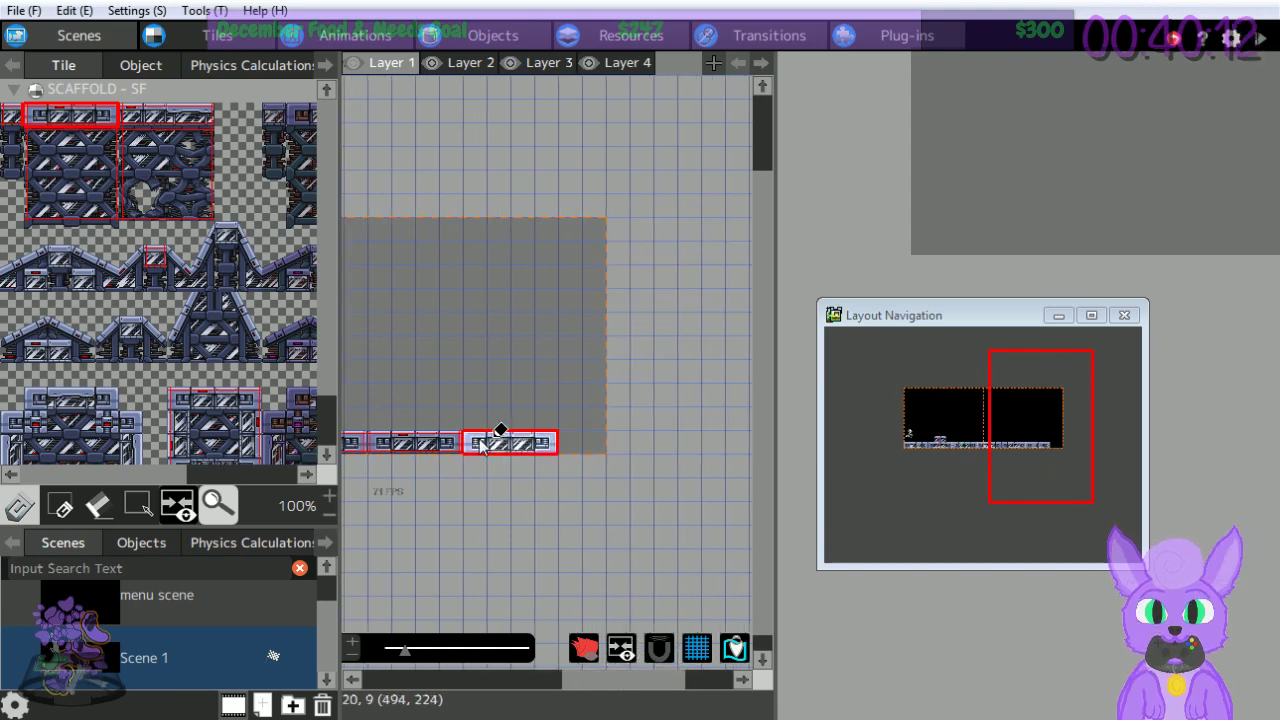
click(602, 440)
drag(643, 679, 522, 679)
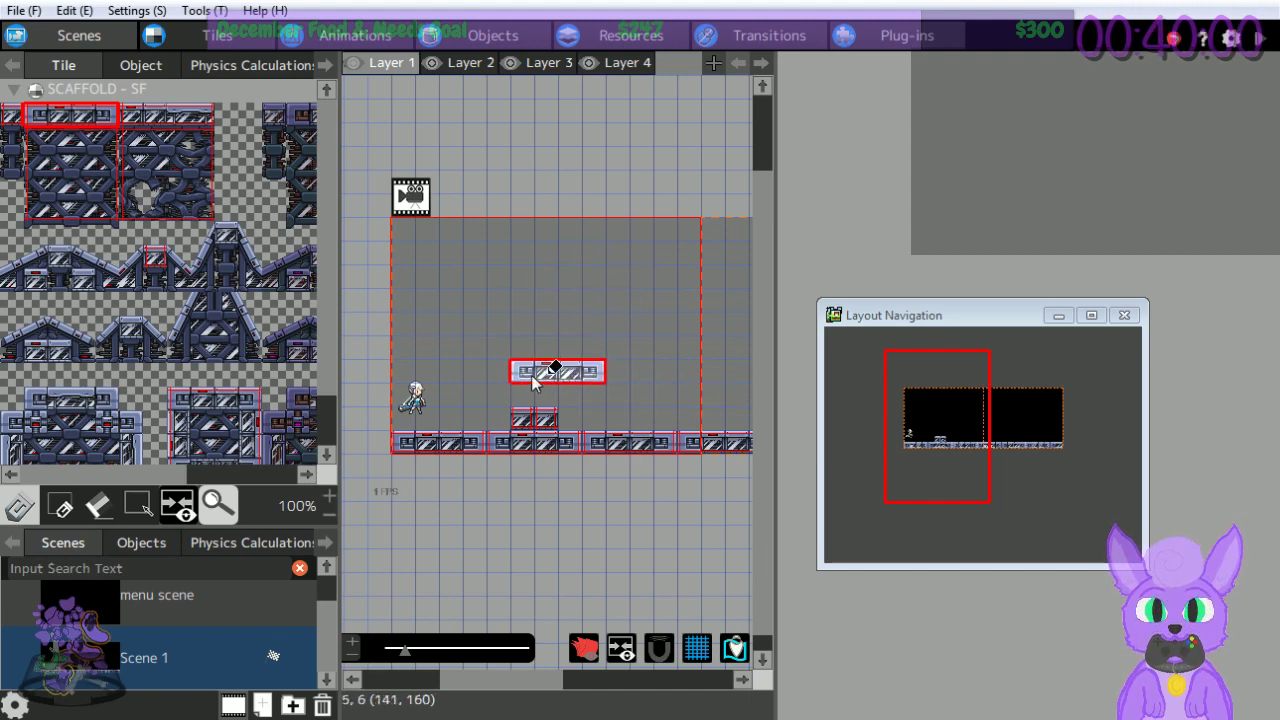
Select the 3x2 scaffold ramp block in the tileset and stamp it onto the floor row.
drag(128, 112, 215, 230)
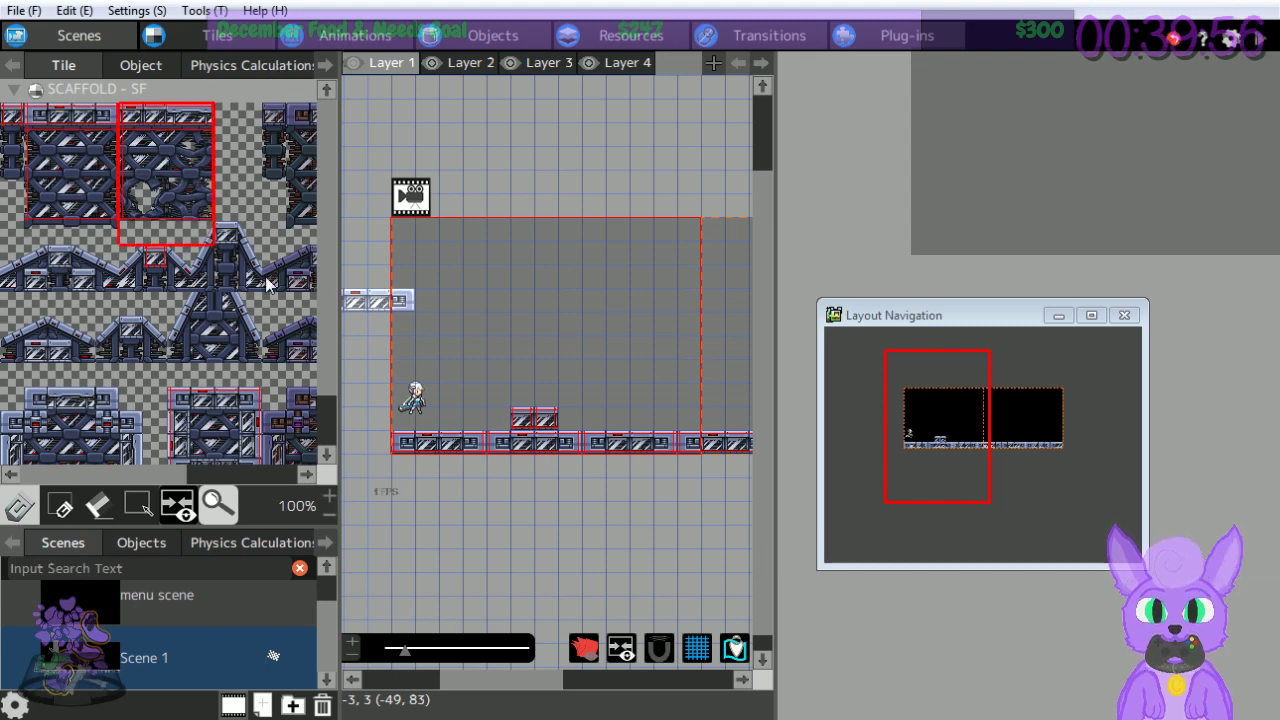
click(174, 285)
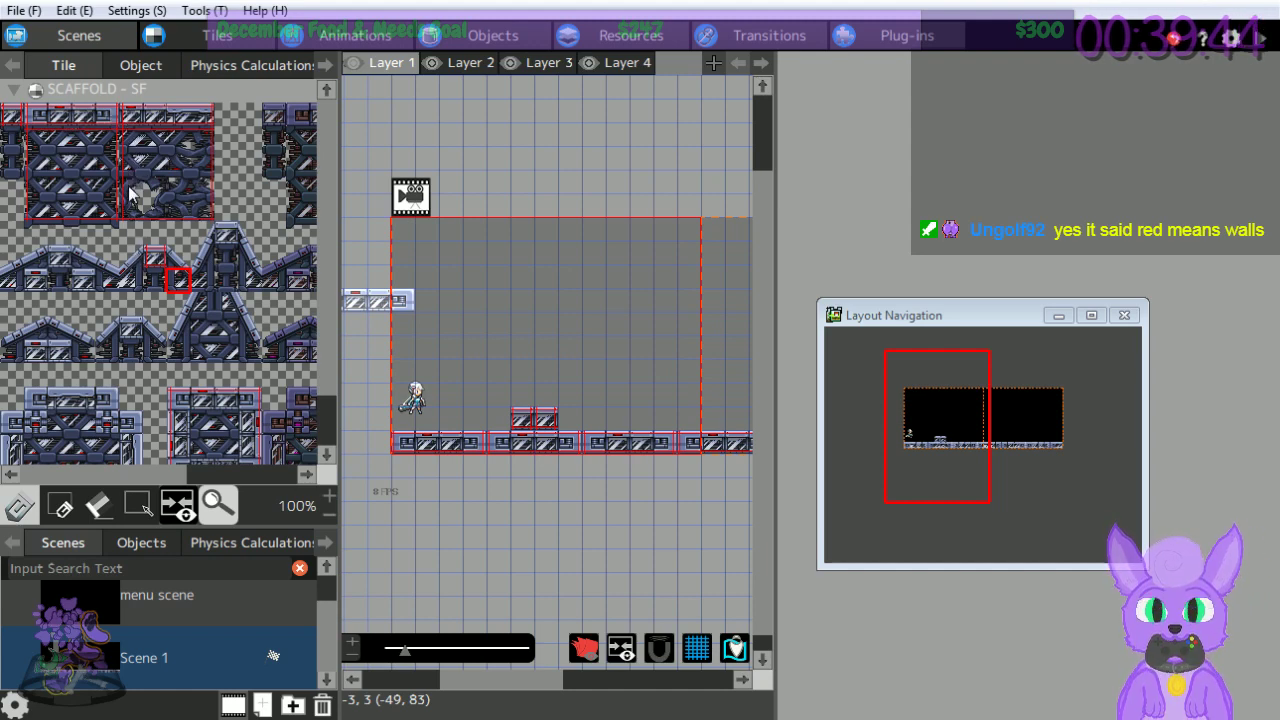
drag(128, 250, 186, 288)
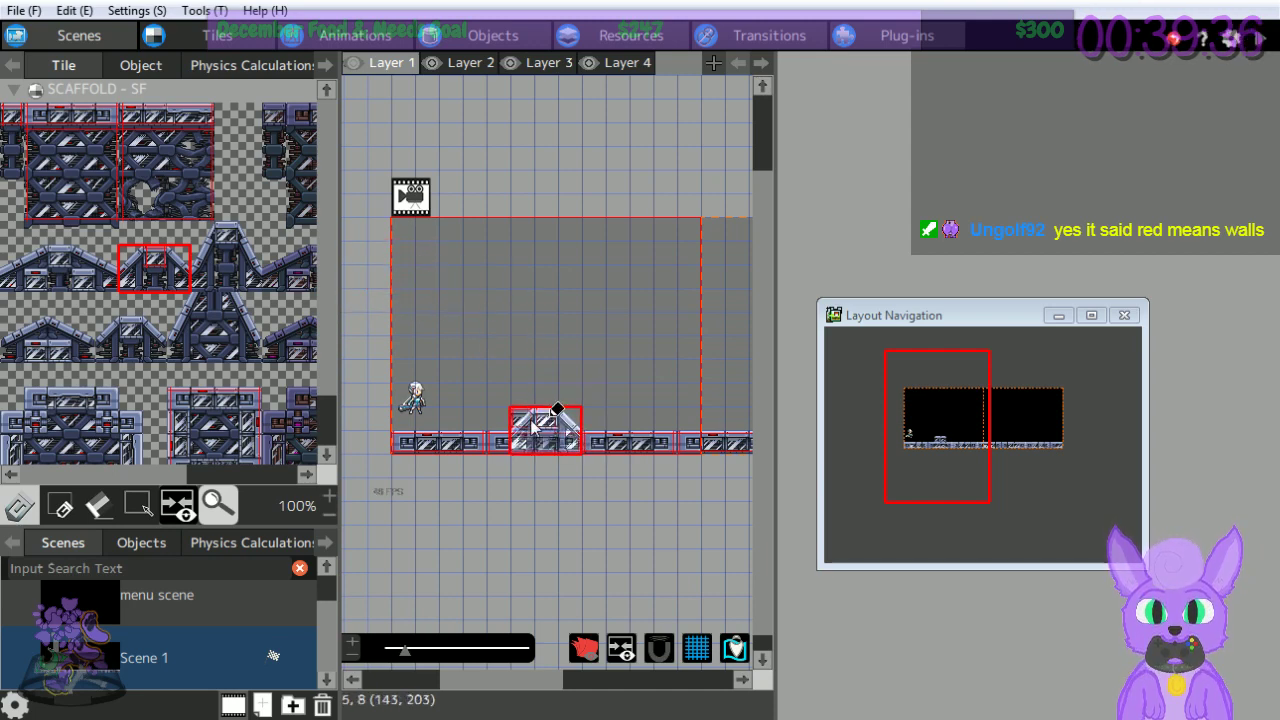
click(729, 430)
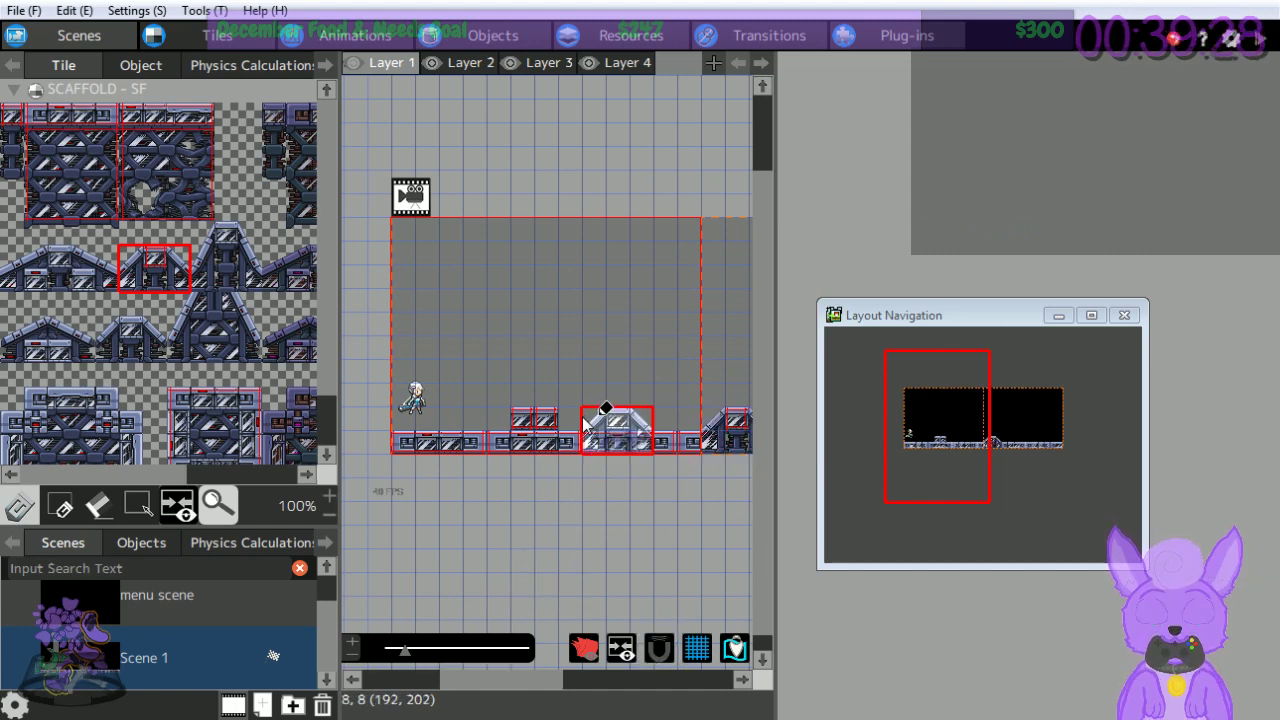
drag(466, 688, 538, 681)
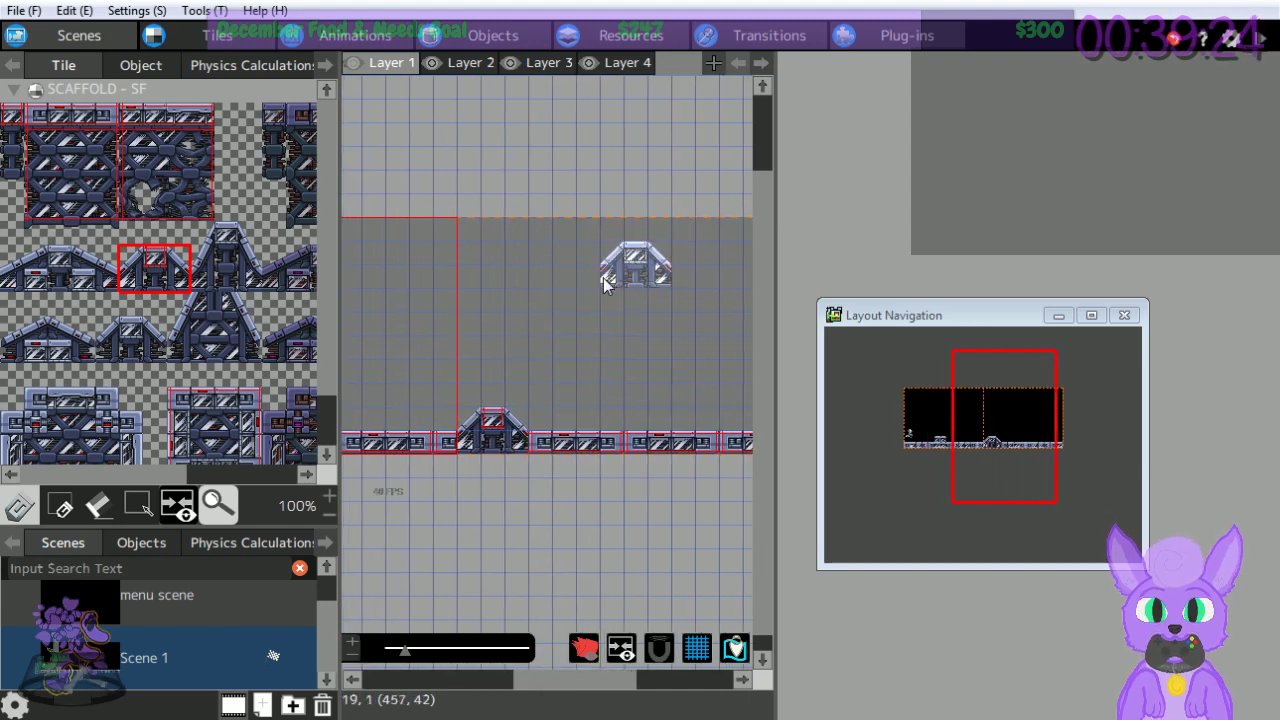
click(603, 390)
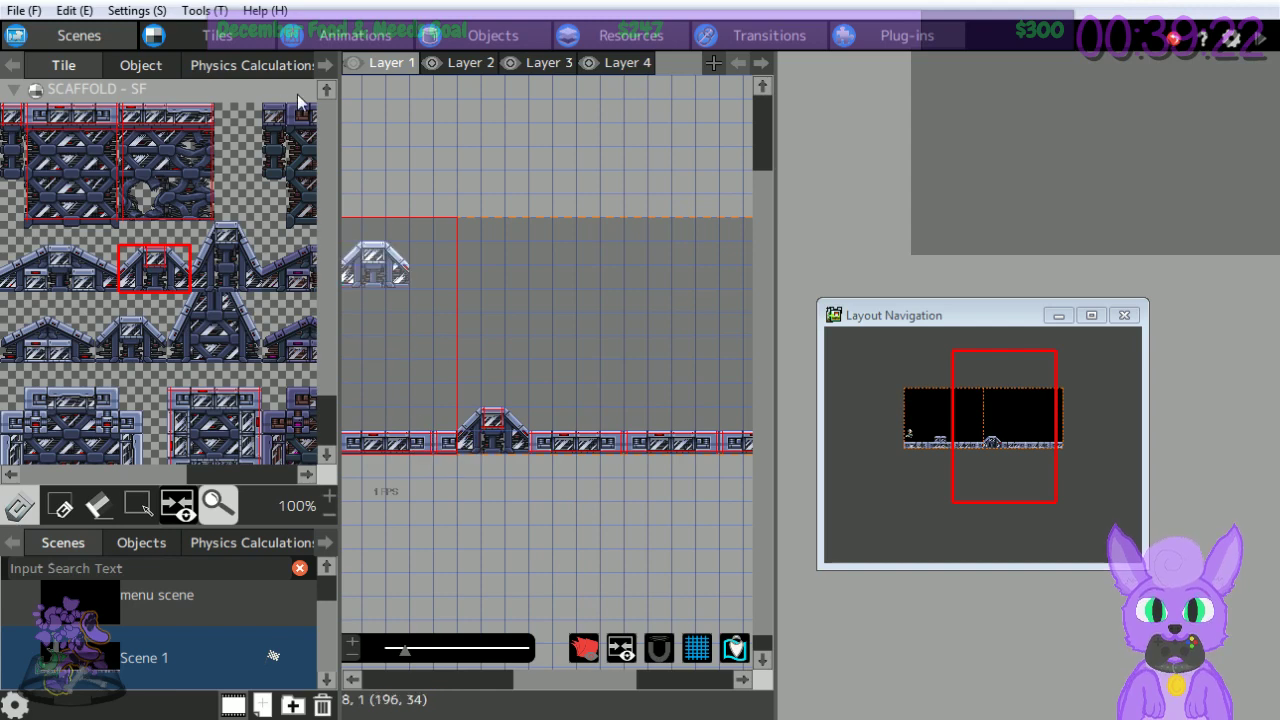
click(158, 75)
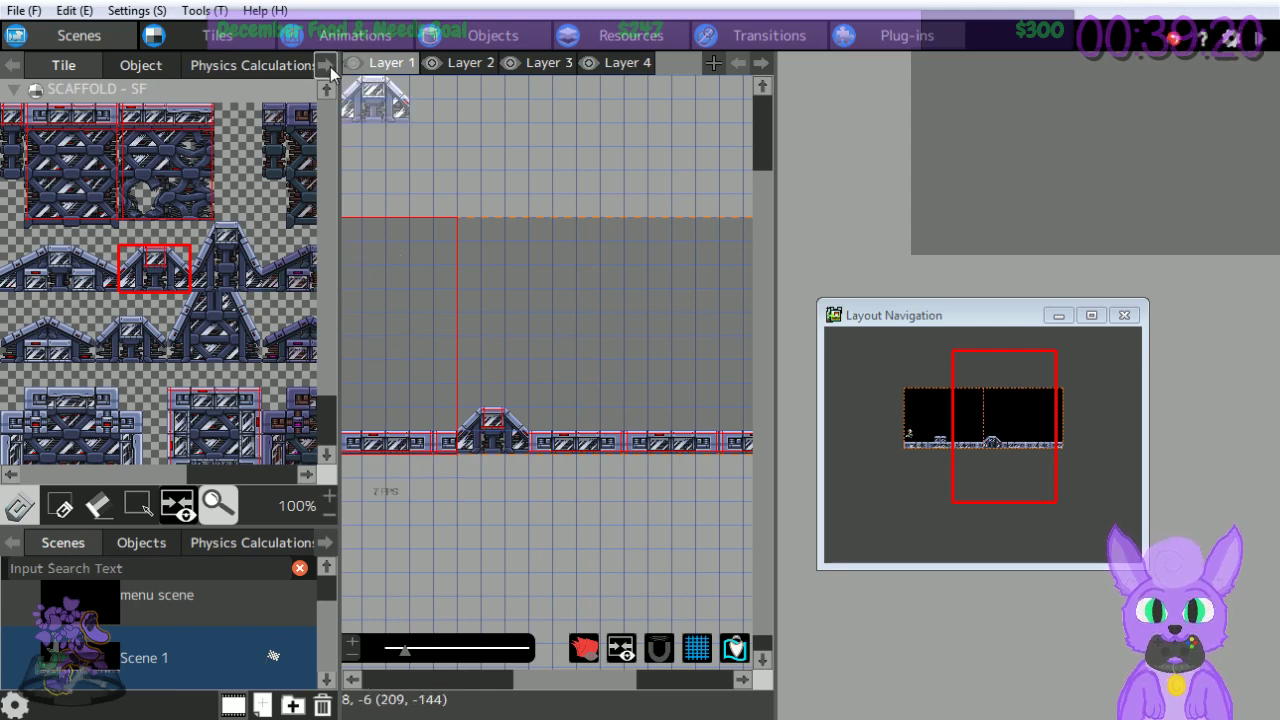
Place slopes rising up the ramp's left side and descending its right side.
click(325, 66)
click(325, 66)
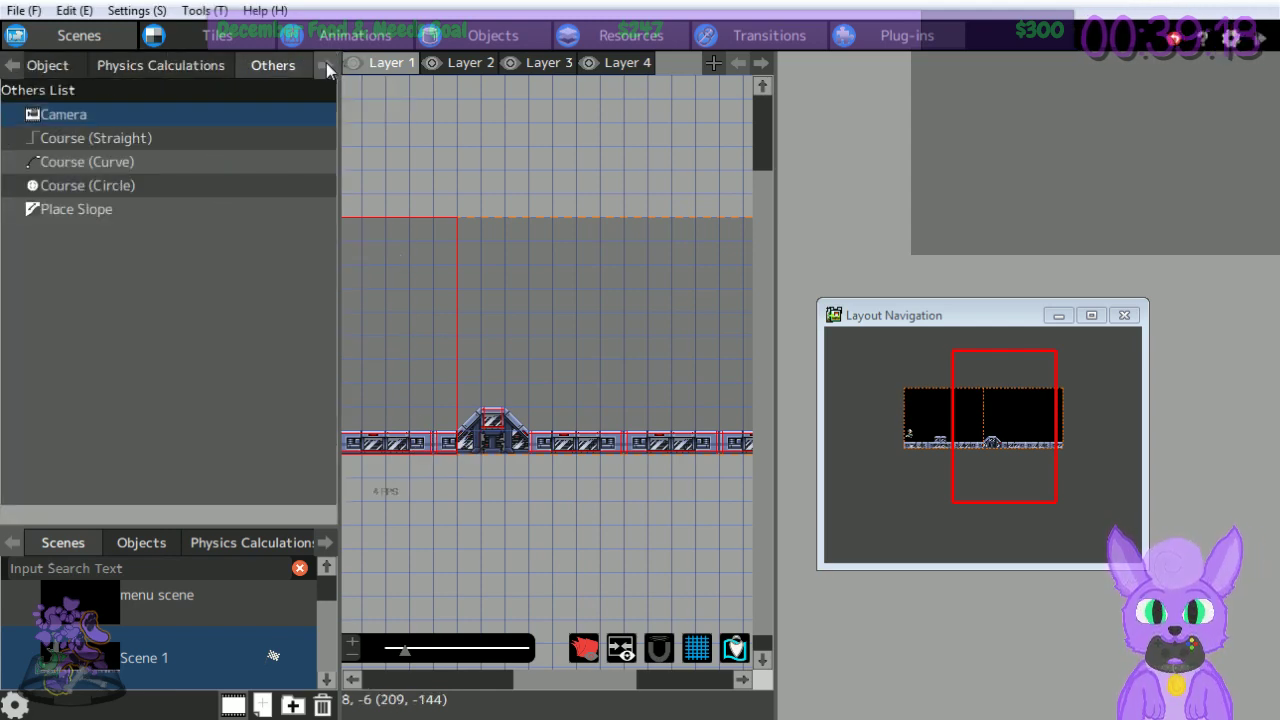
click(74, 208)
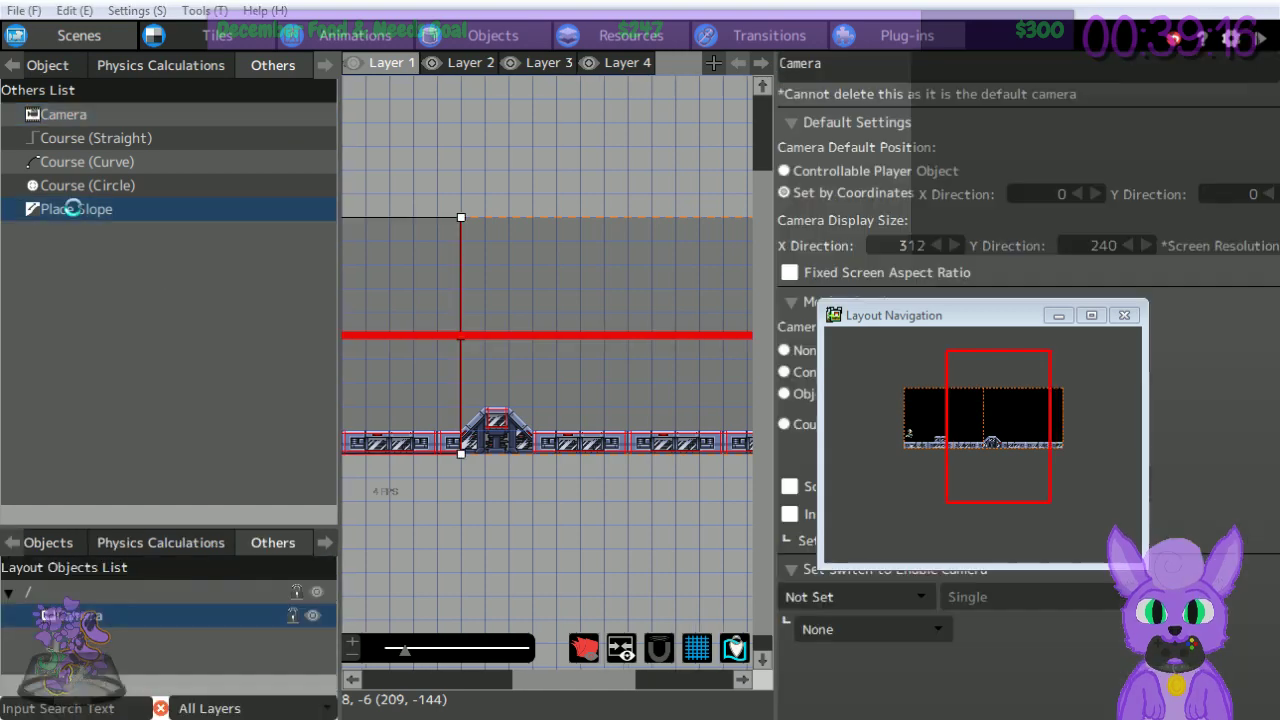
drag(486, 528, 526, 505)
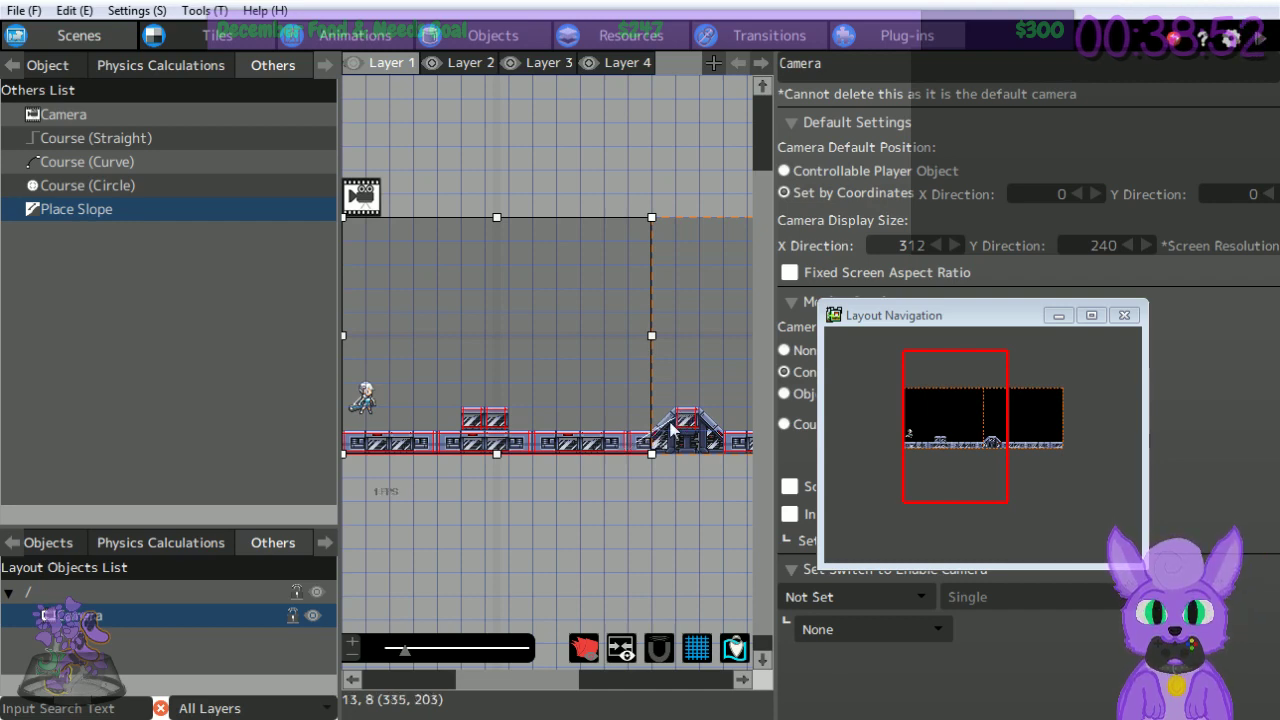
click(357, 648)
drag(500, 678, 549, 686)
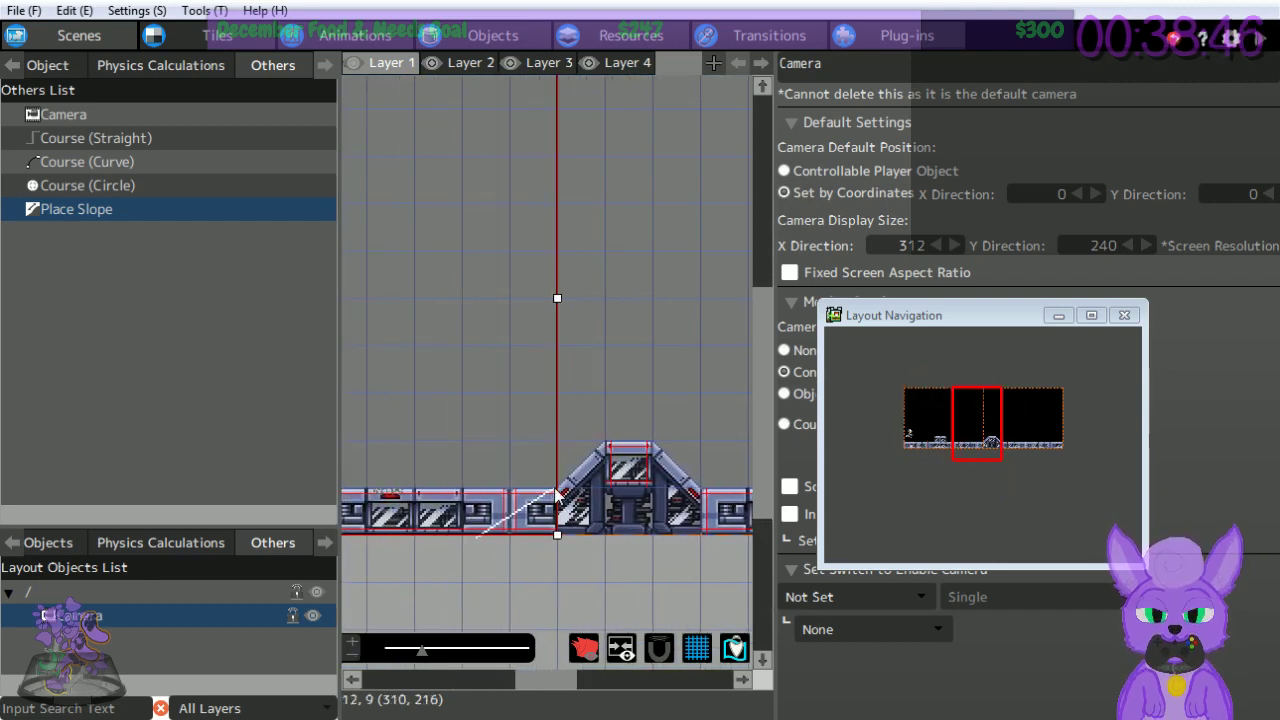
drag(557, 487, 607, 438)
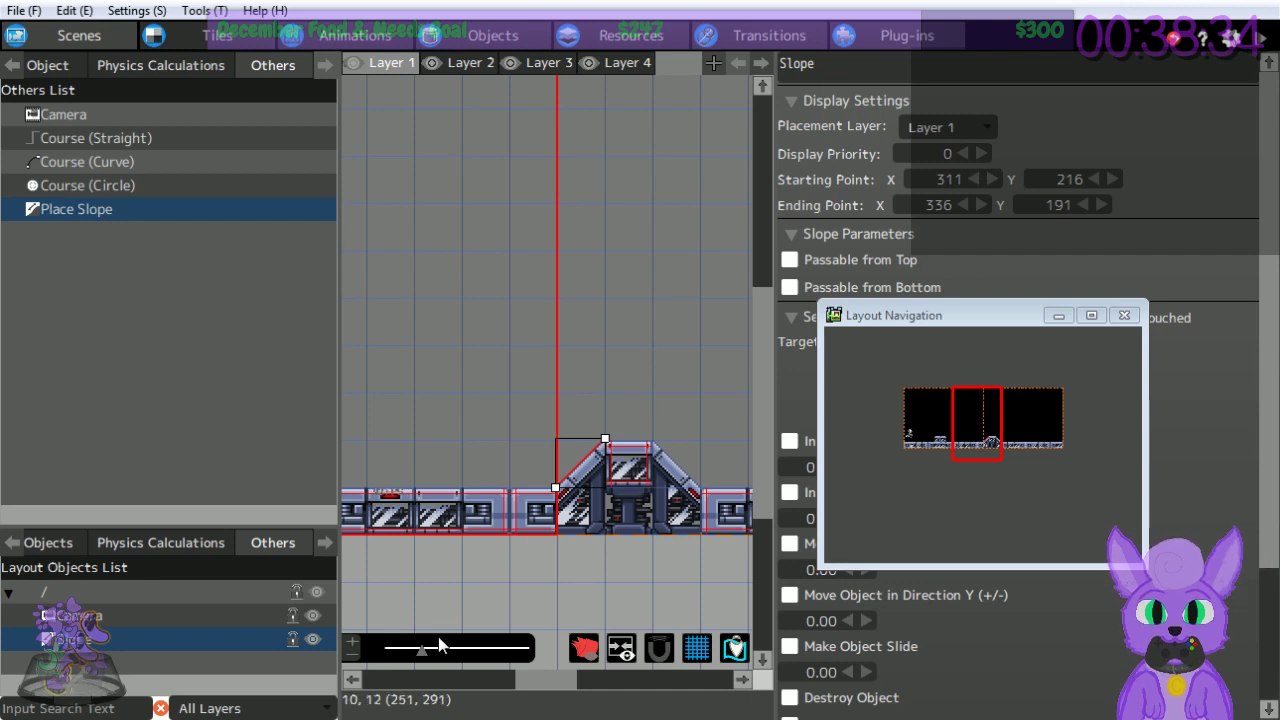
click(95, 209)
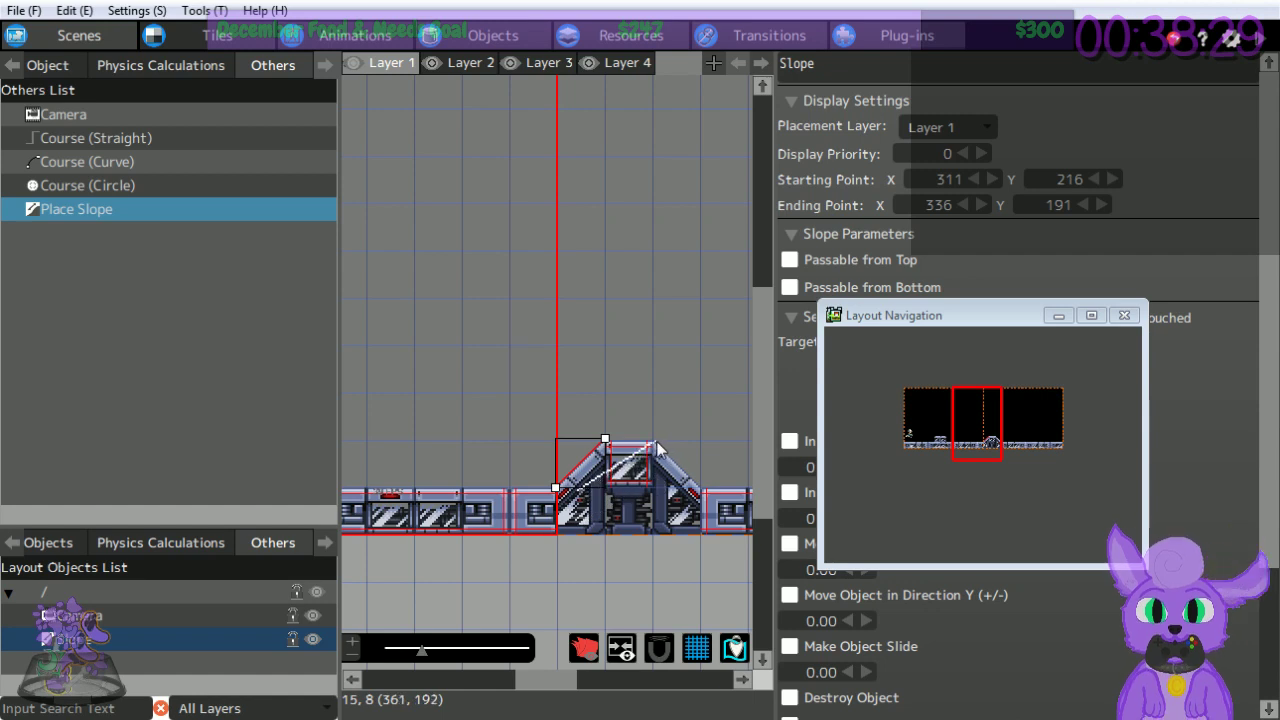
drag(654, 443, 701, 491)
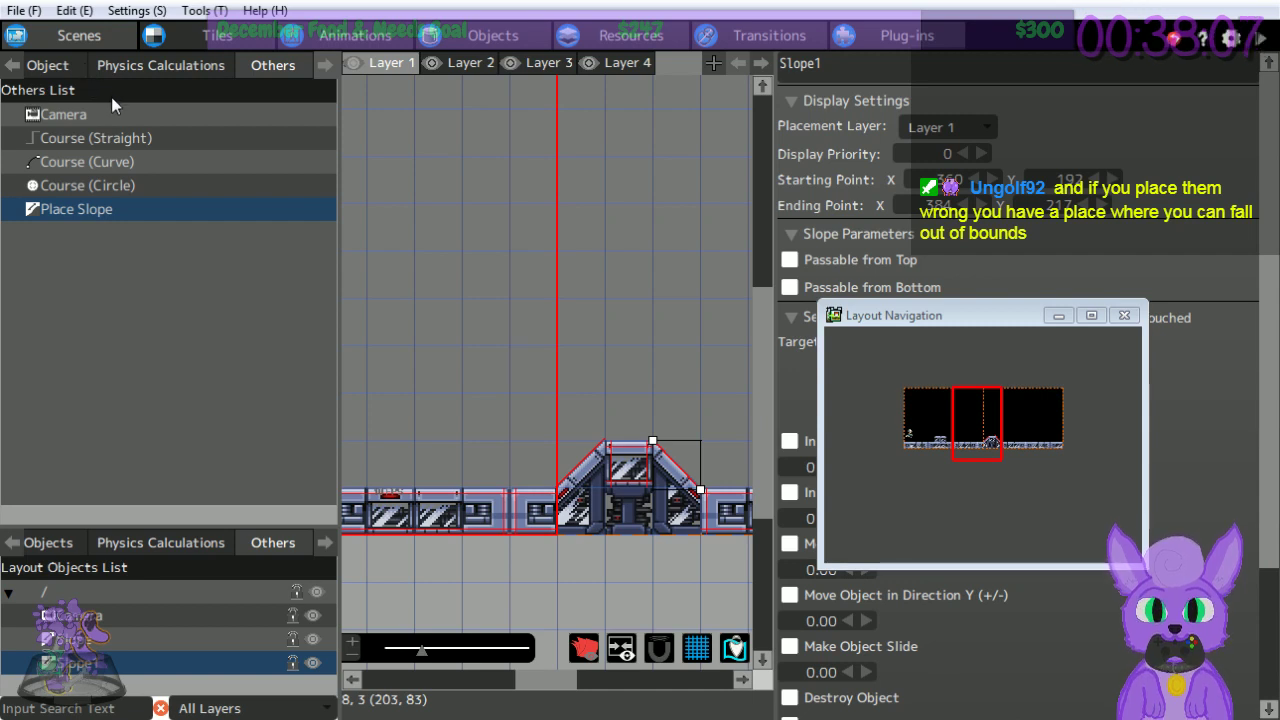
Return to the scaffold tile palette, save the project and launch a test play.
click(55, 67)
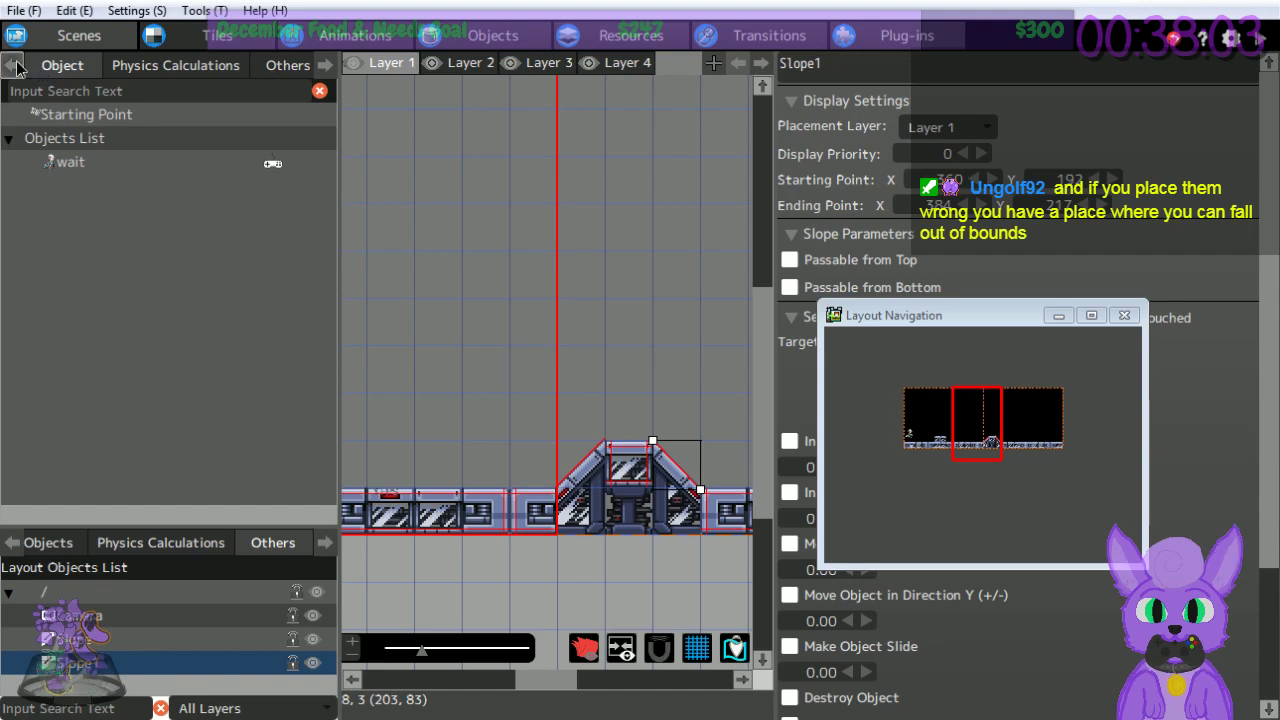
click(12, 65)
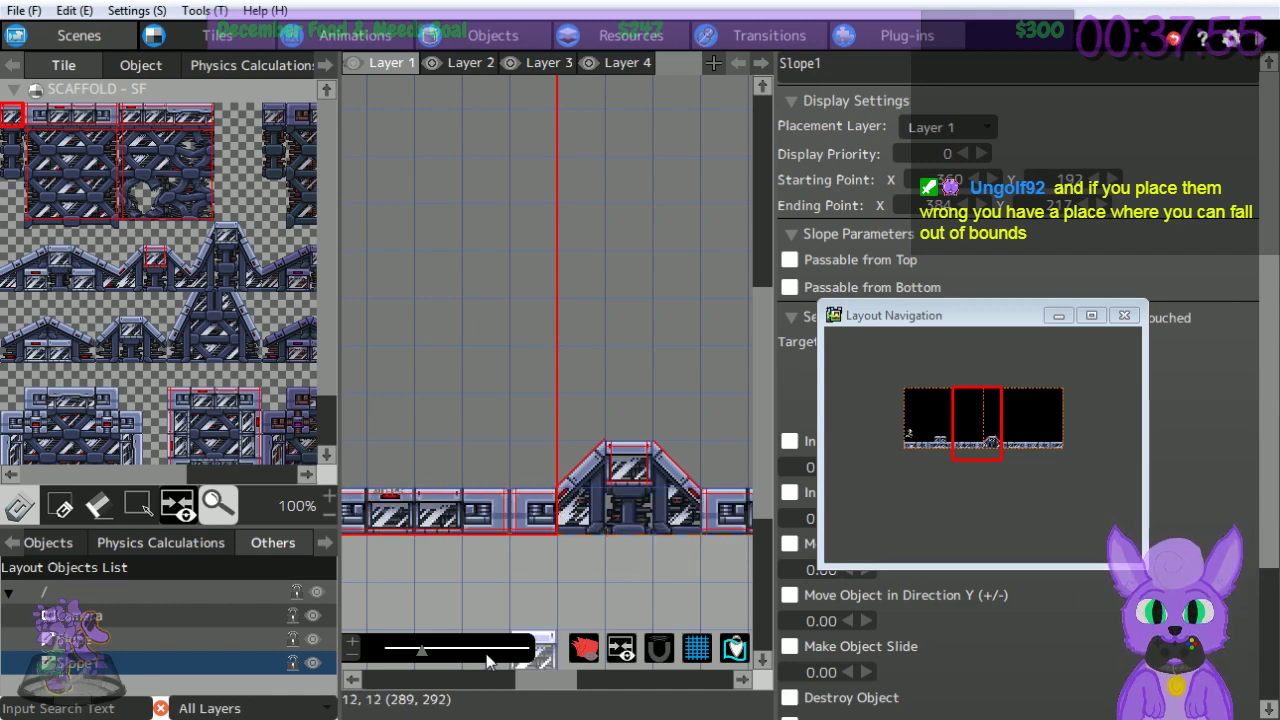
scroll(462, 690, right, 5)
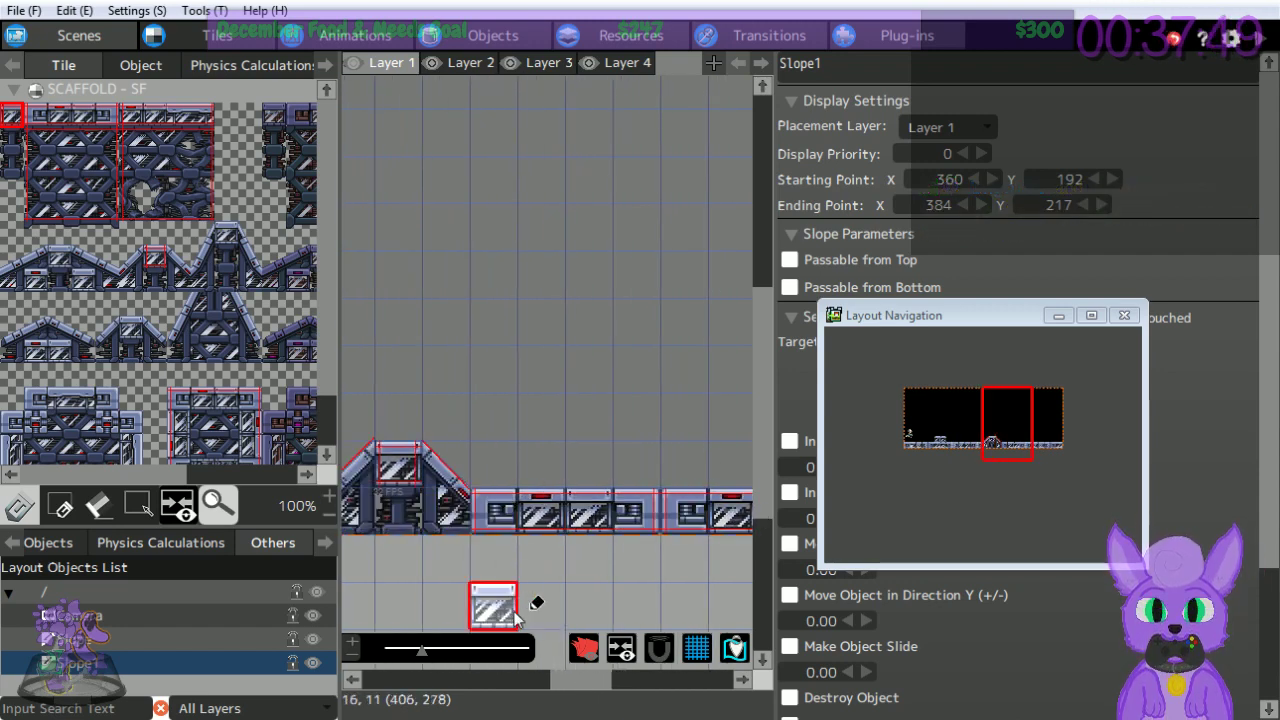
click(25, 10)
click(59, 104)
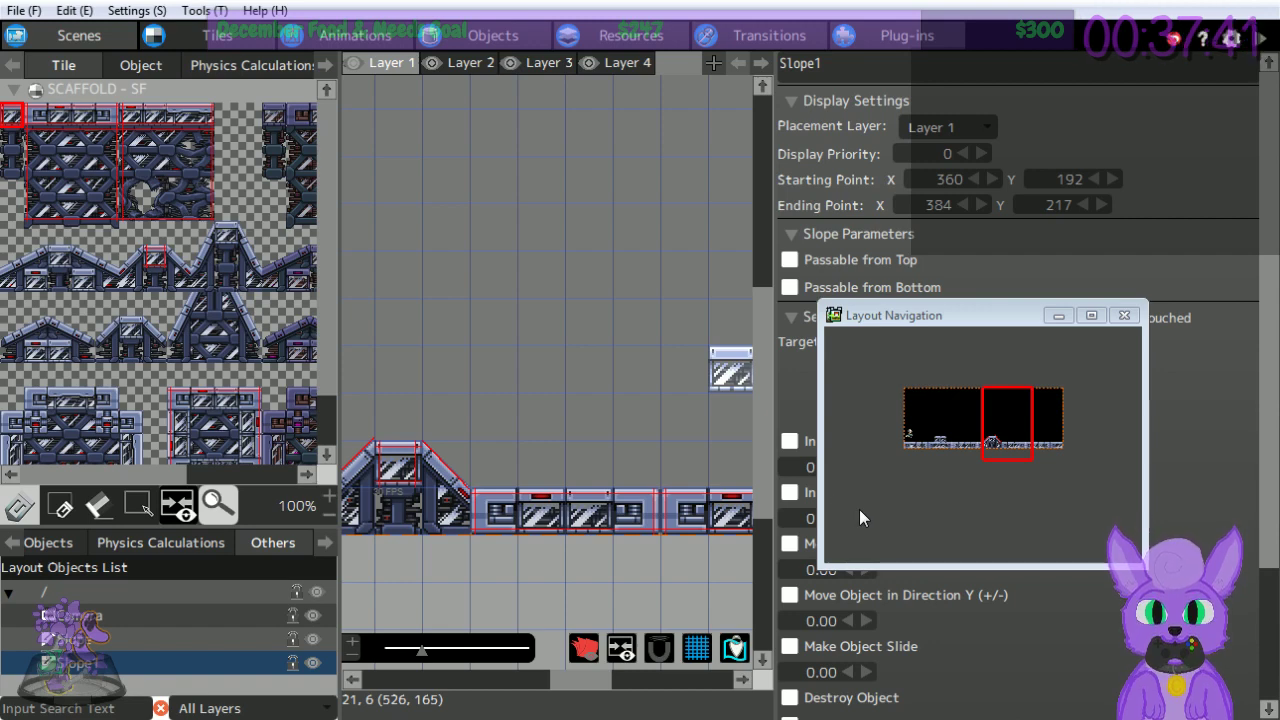
scroll(440, 470, left, 3)
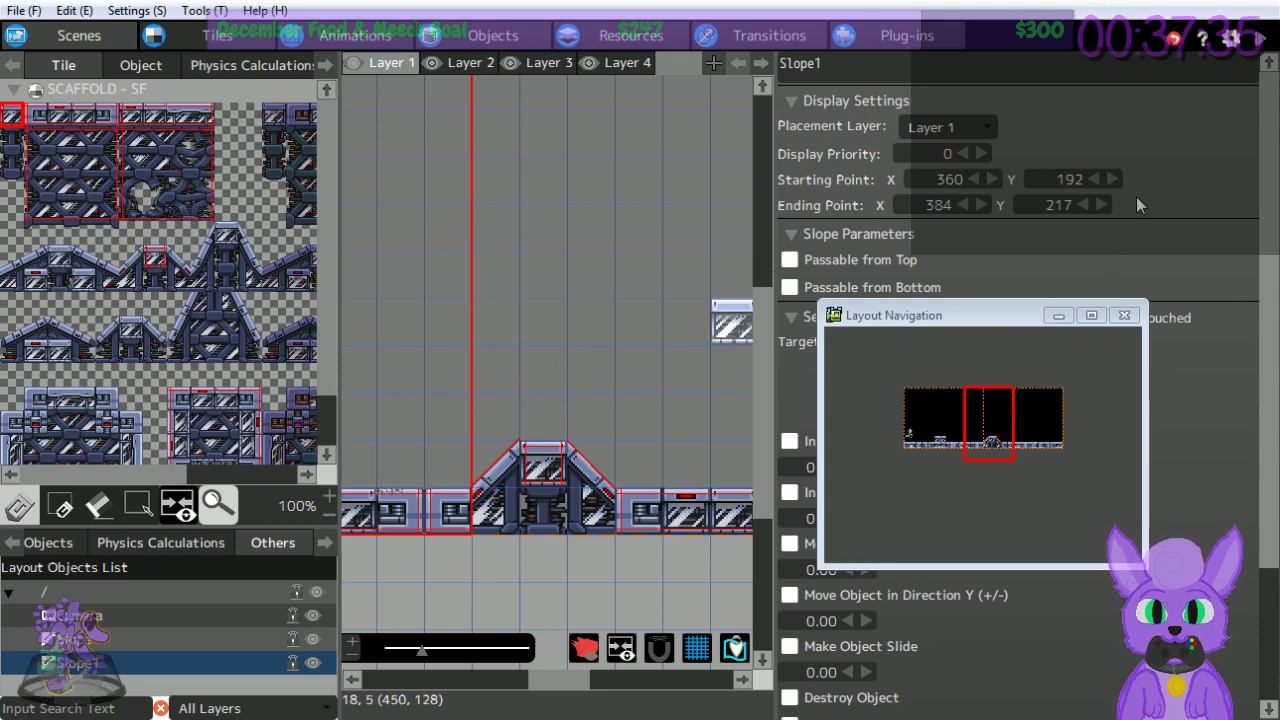
click(1263, 38)
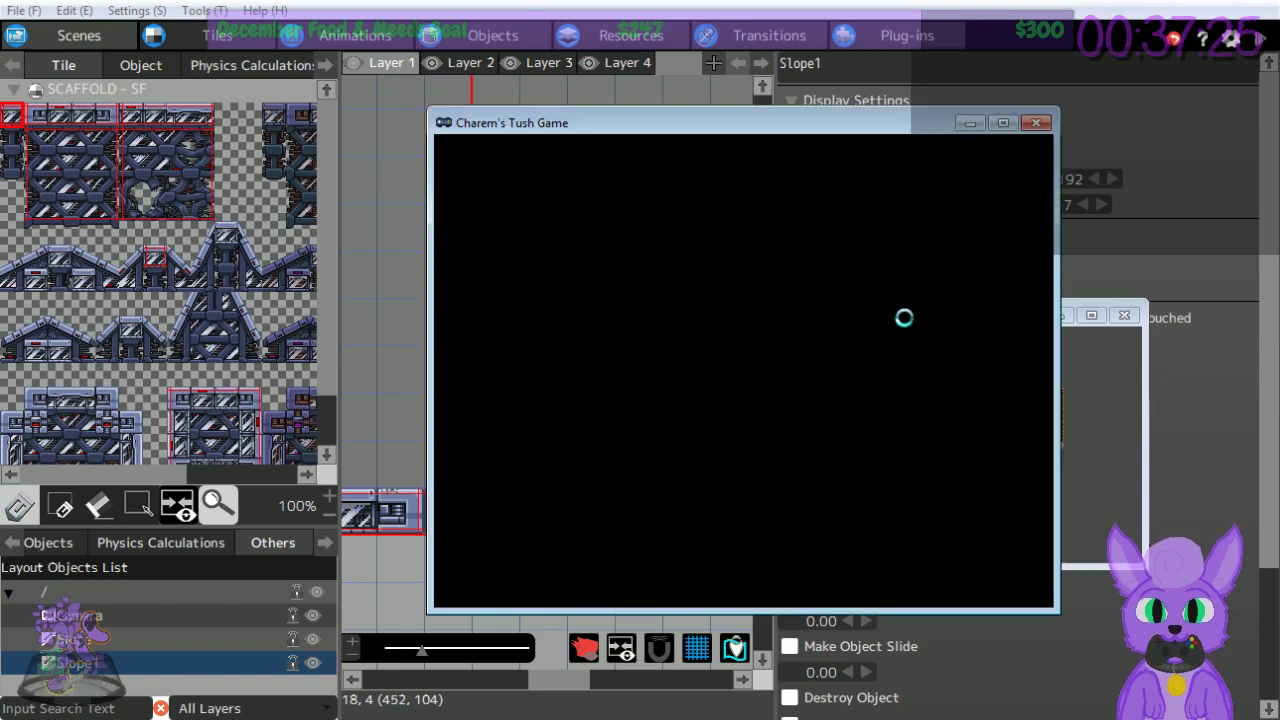
key(Right)
key(Right)
key(Up)
key(Right)
key(Right)
key(Up)
key(Left)
key(Up)
key(Right)
key(Up)
key(Left)
key(Up)
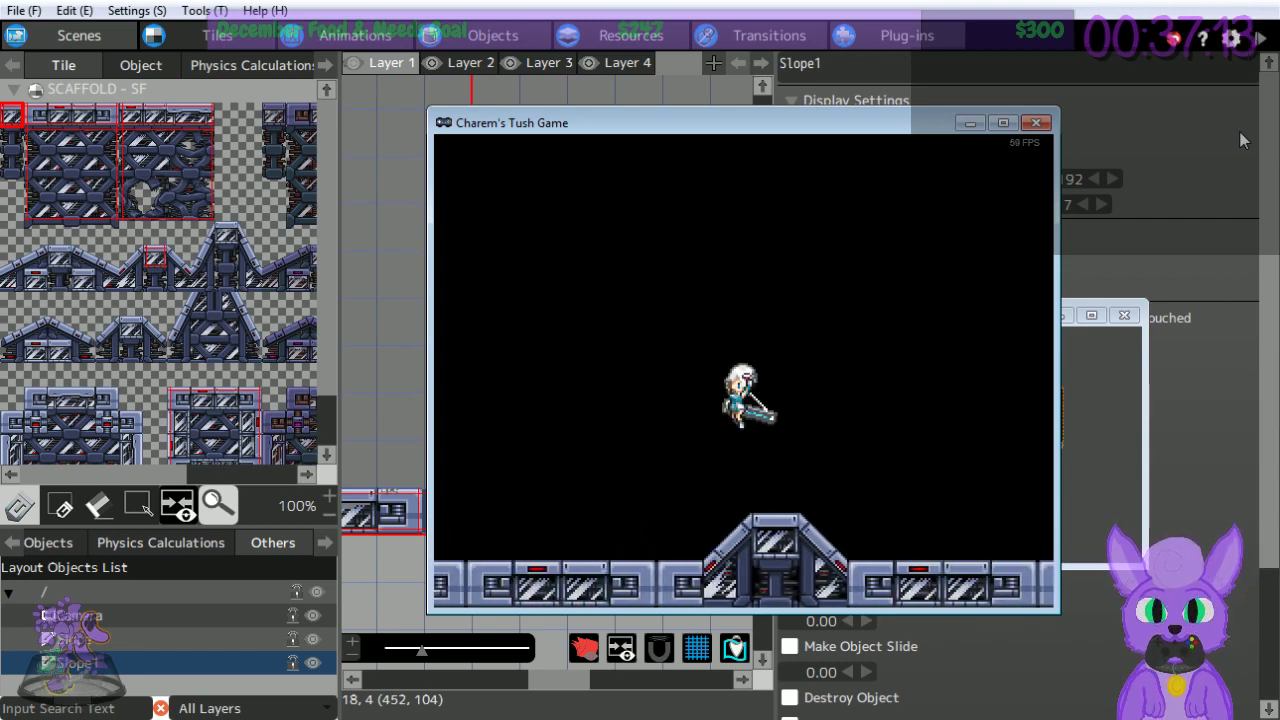
key(Left)
key(Right)
key(Left)
key(Right)
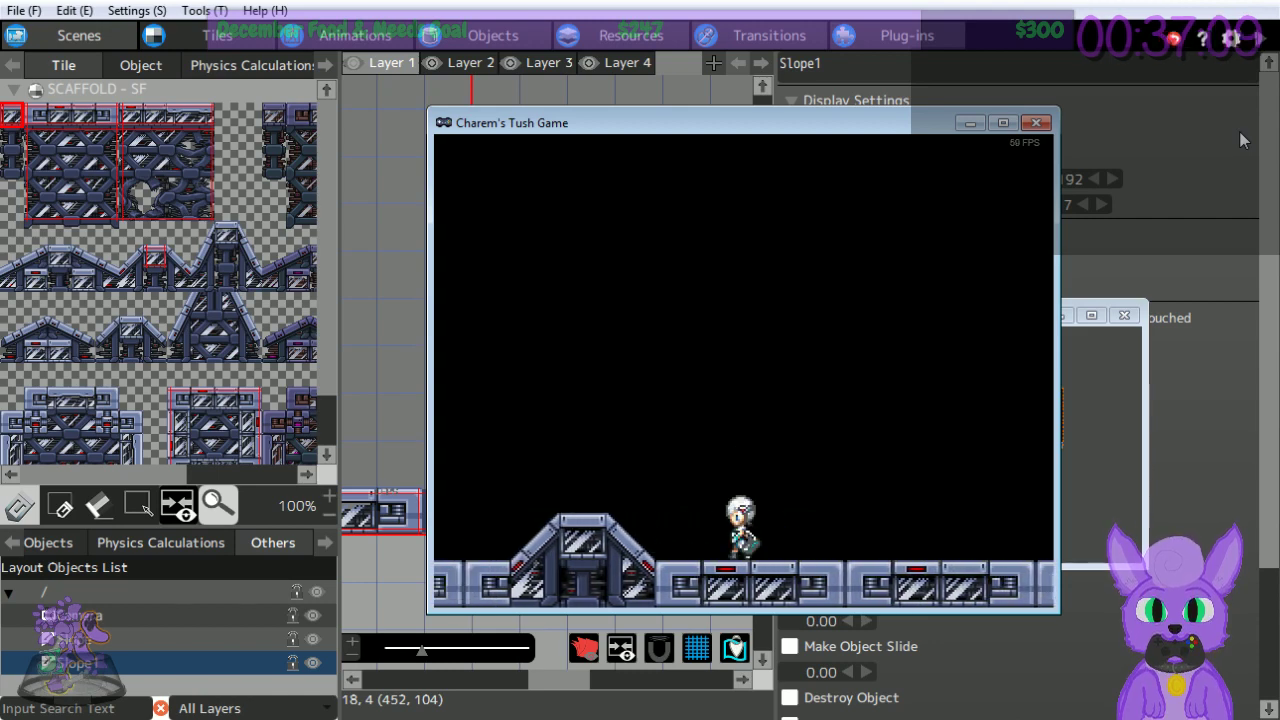
key(Left)
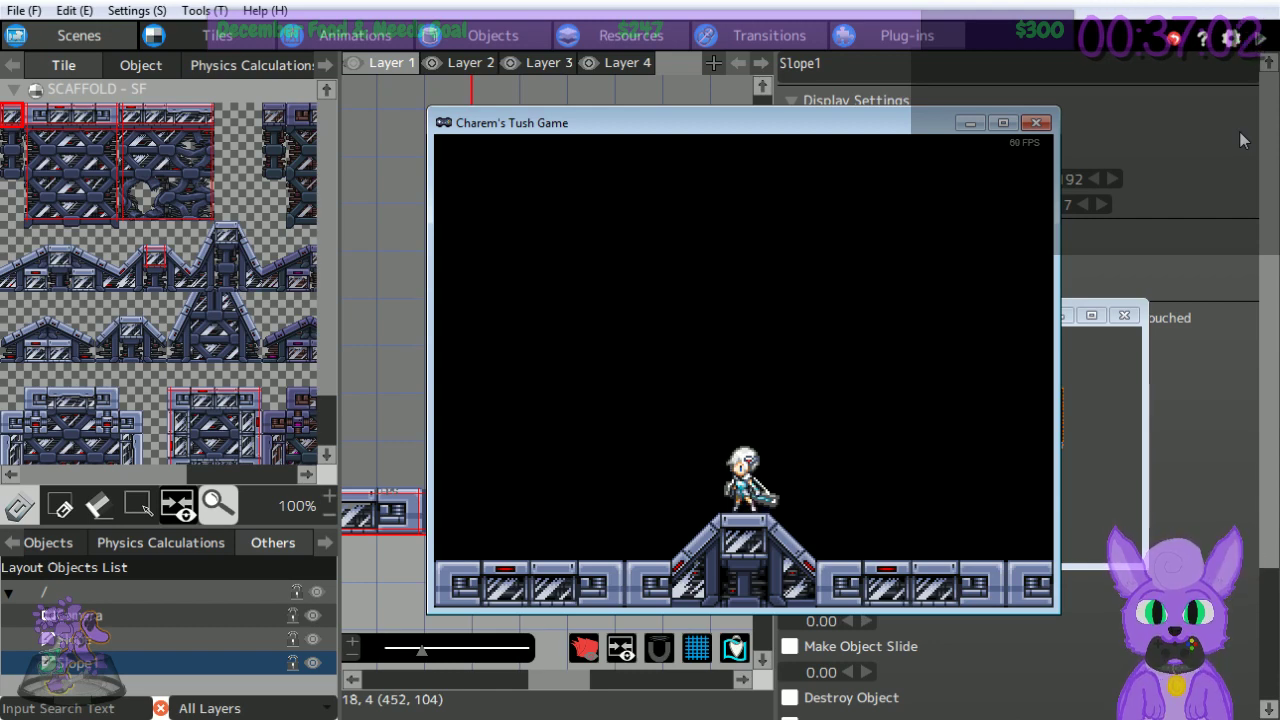
key(Left)
key(Right)
key(Left)
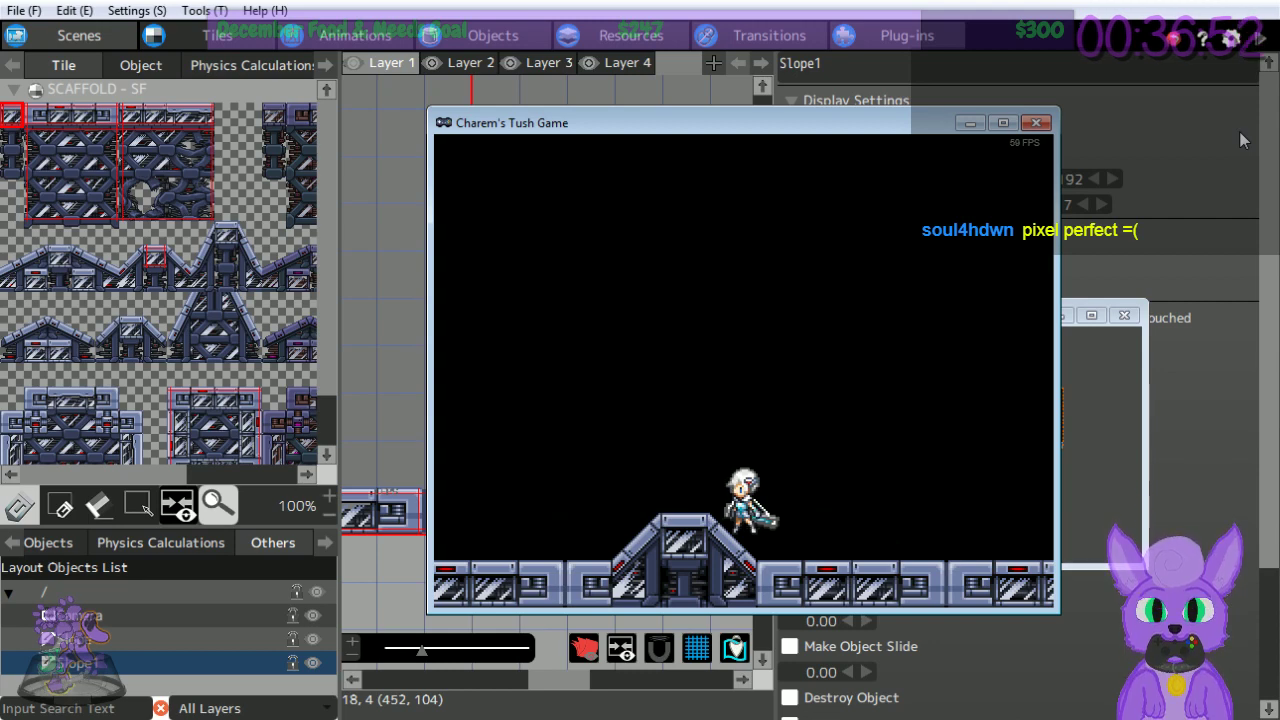
key(Left)
key(Left)
key(Left)
key(Right)
key(Left)
key(Right)
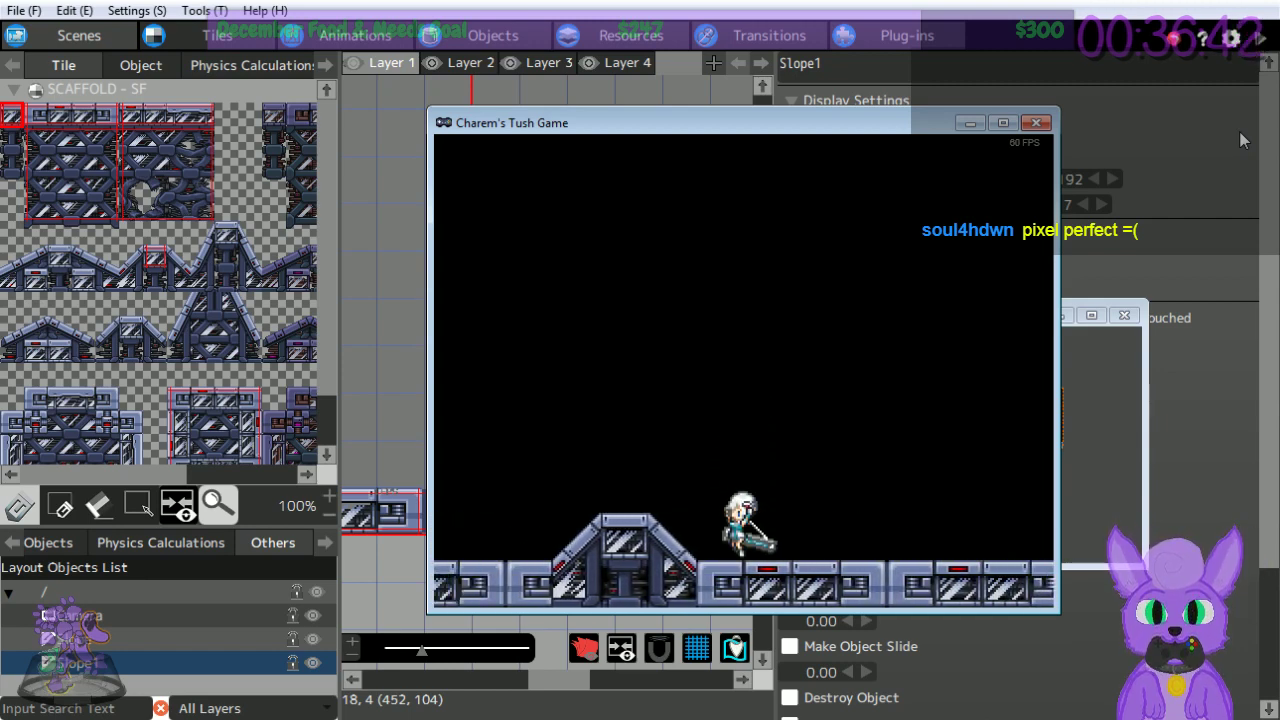
key(Left)
key(Right)
key(Left)
key(Right)
key(Right)
key(Left)
click(1036, 122)
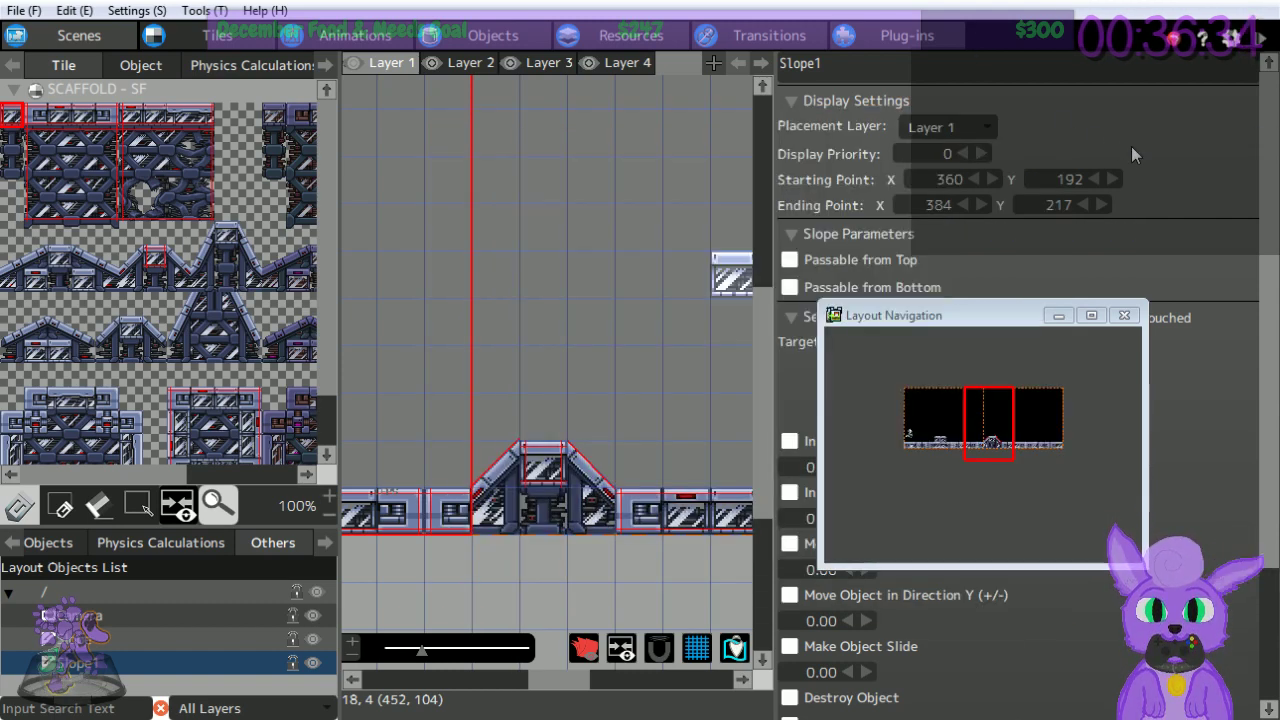
Dismiss the End of tutorial message and close the Tools menu.
drag(745, 275, 657, 281)
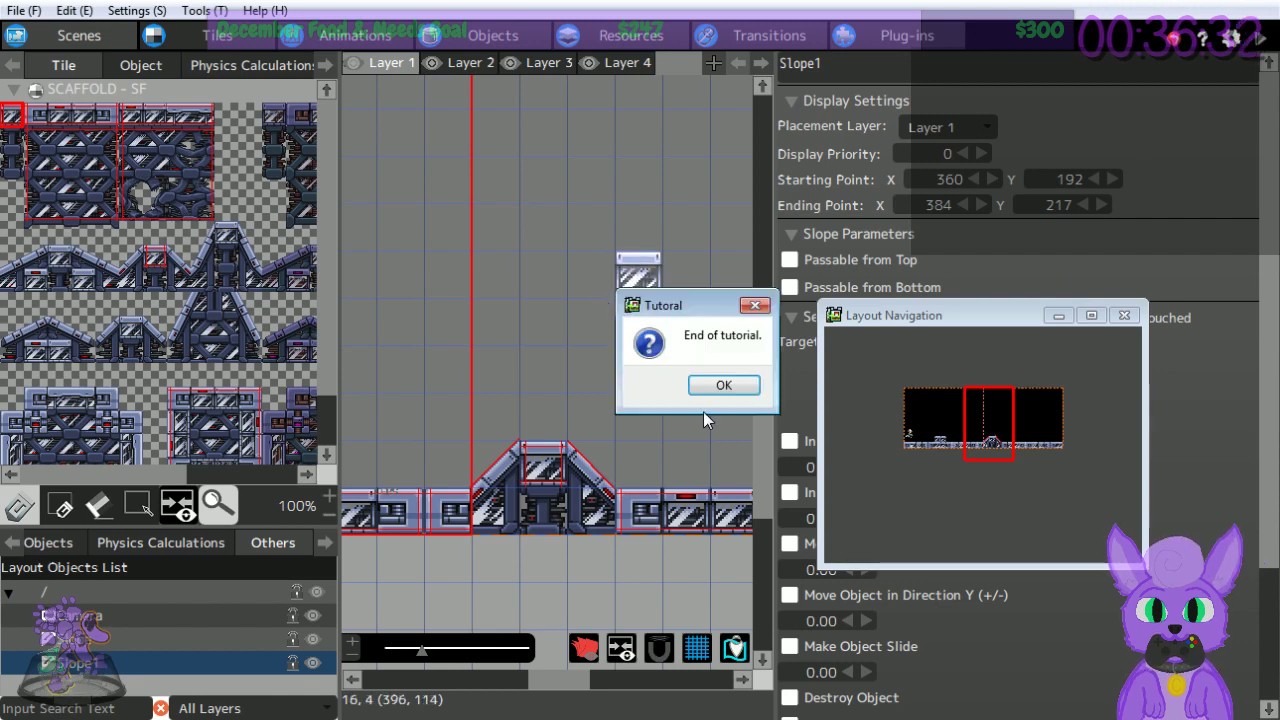
click(705, 390)
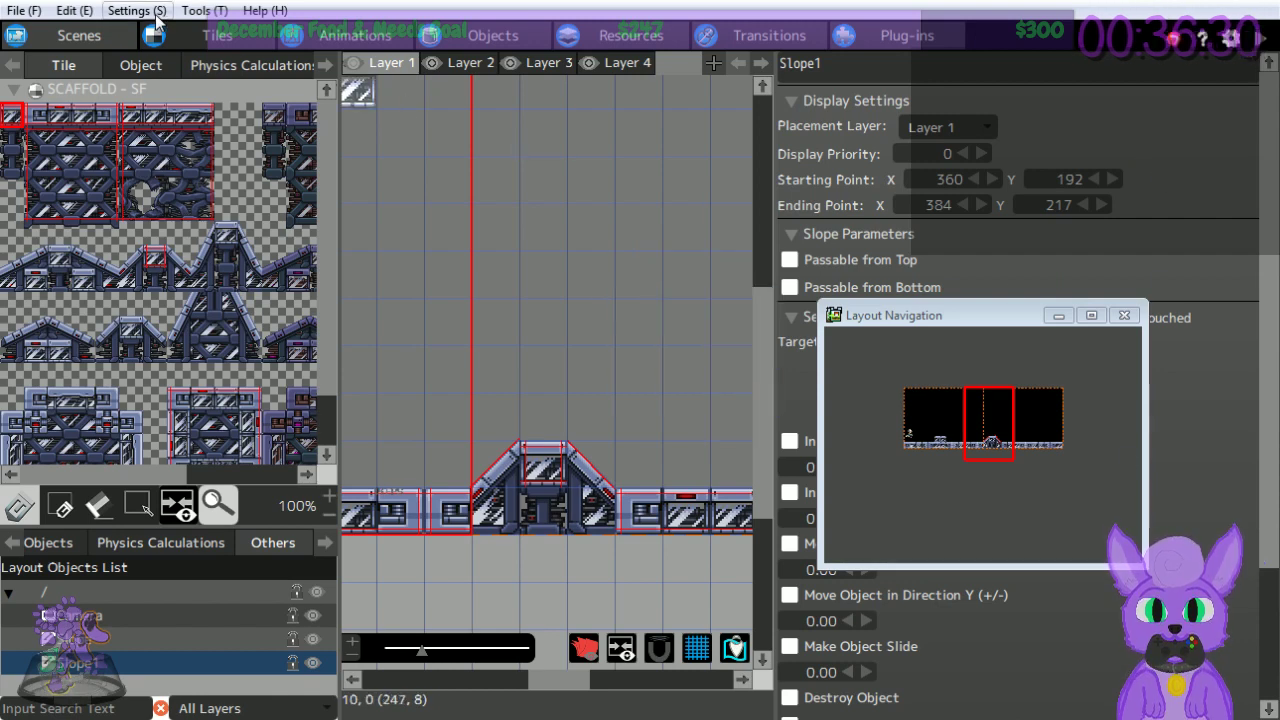
click(186, 12)
click(183, 16)
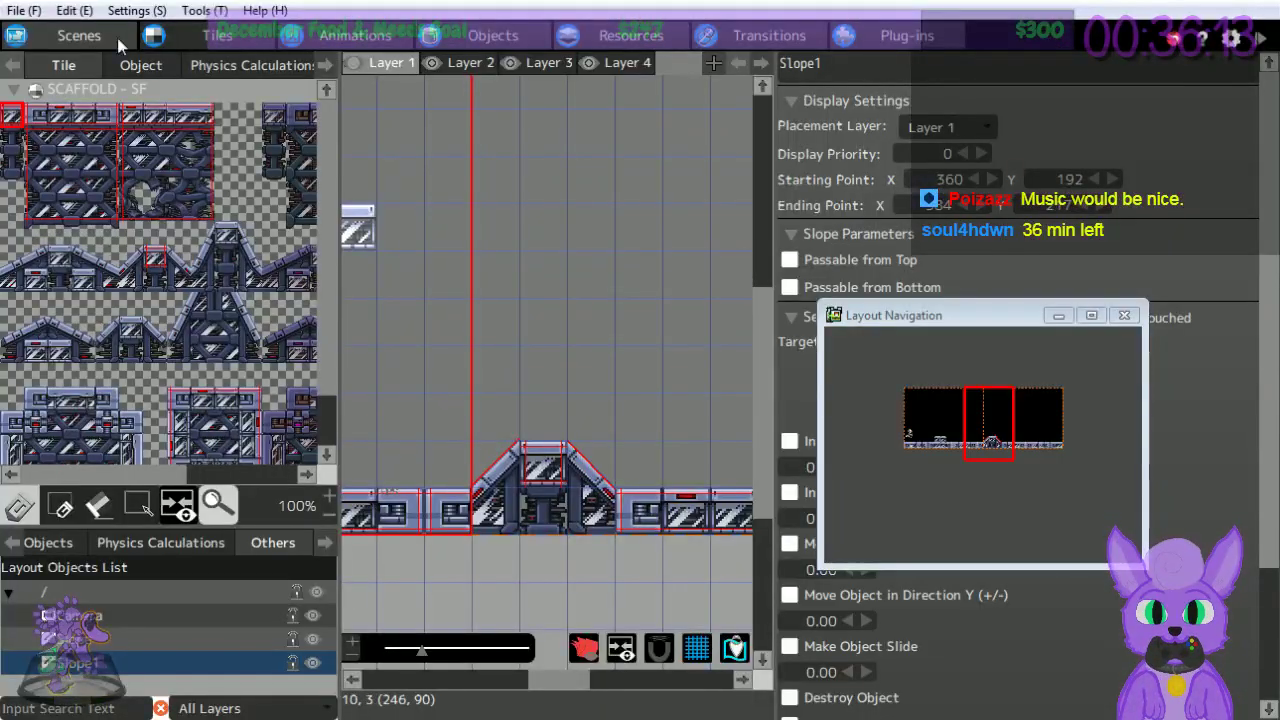
click(135, 10)
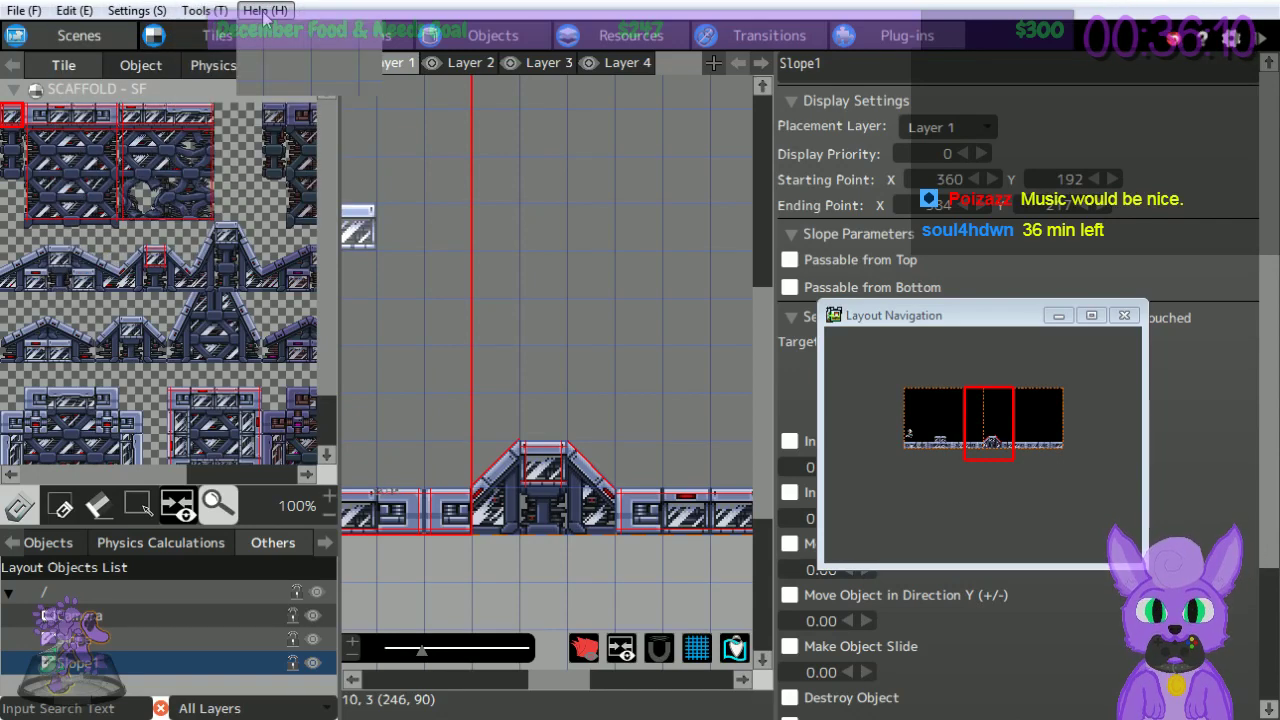
Start the tutorial Step 4: Create and Connect Another Scene from Help > Tutorial.
click(282, 66)
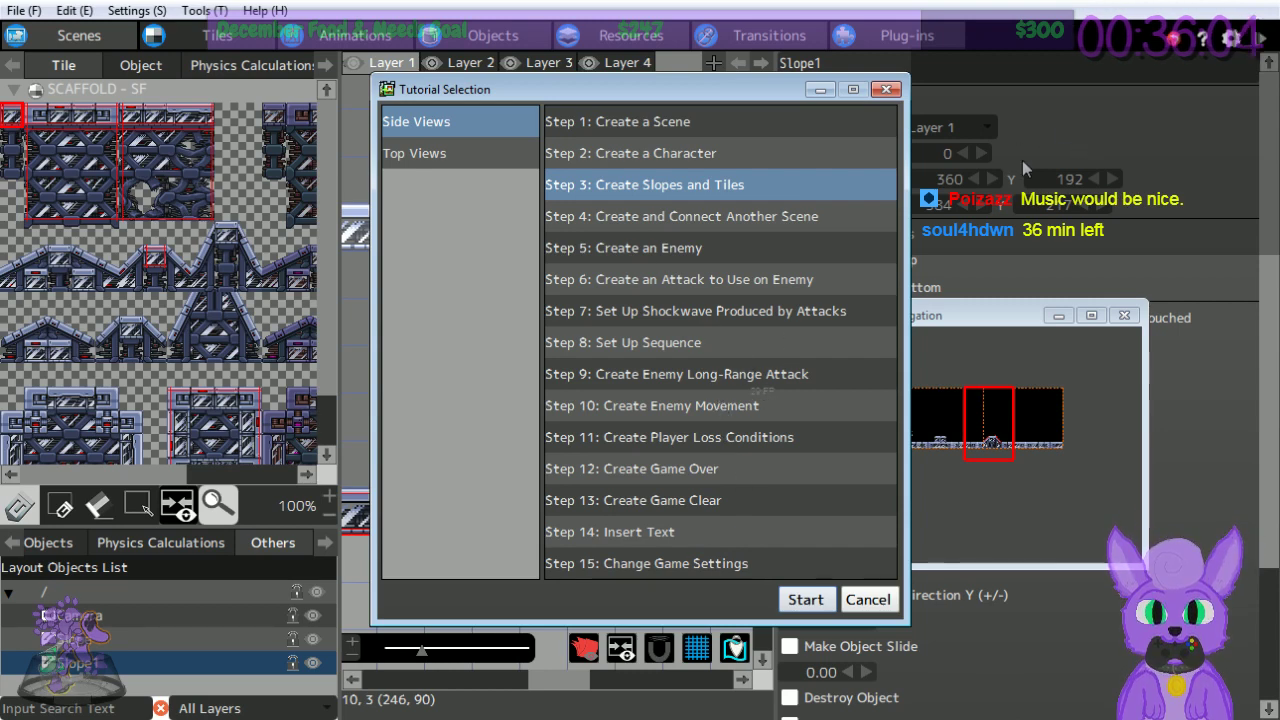
click(886, 90)
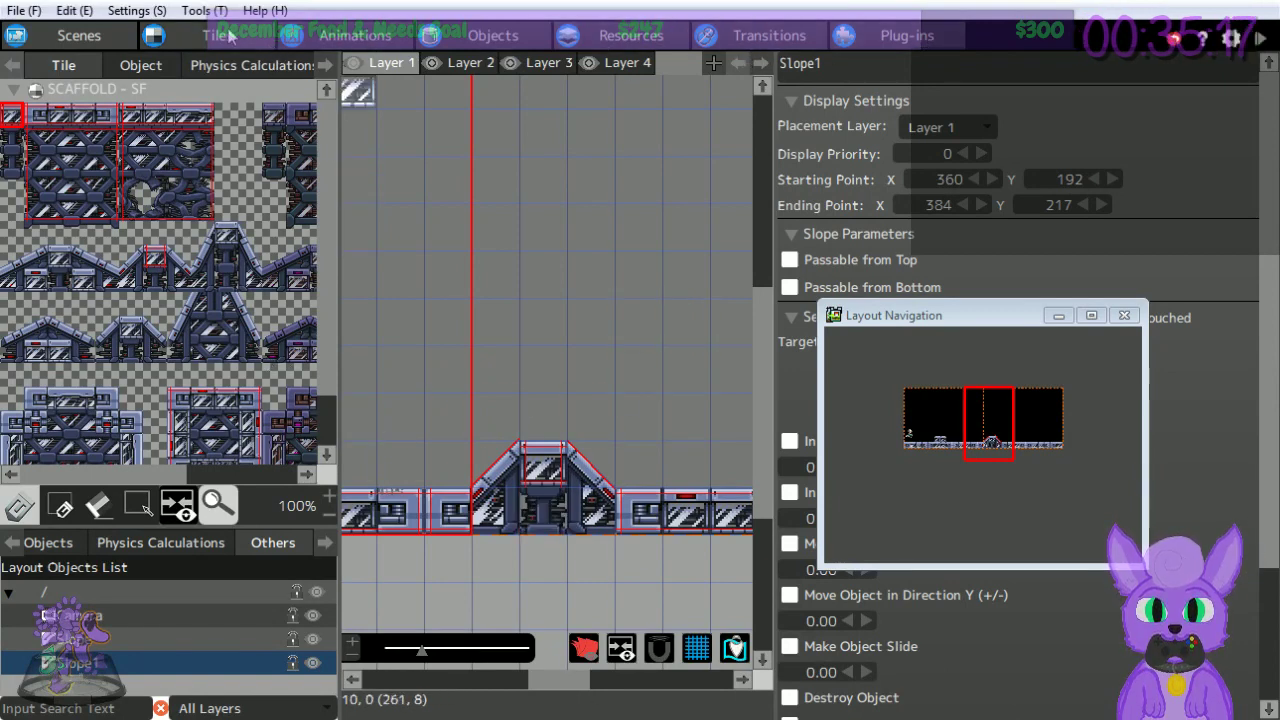
click(133, 10)
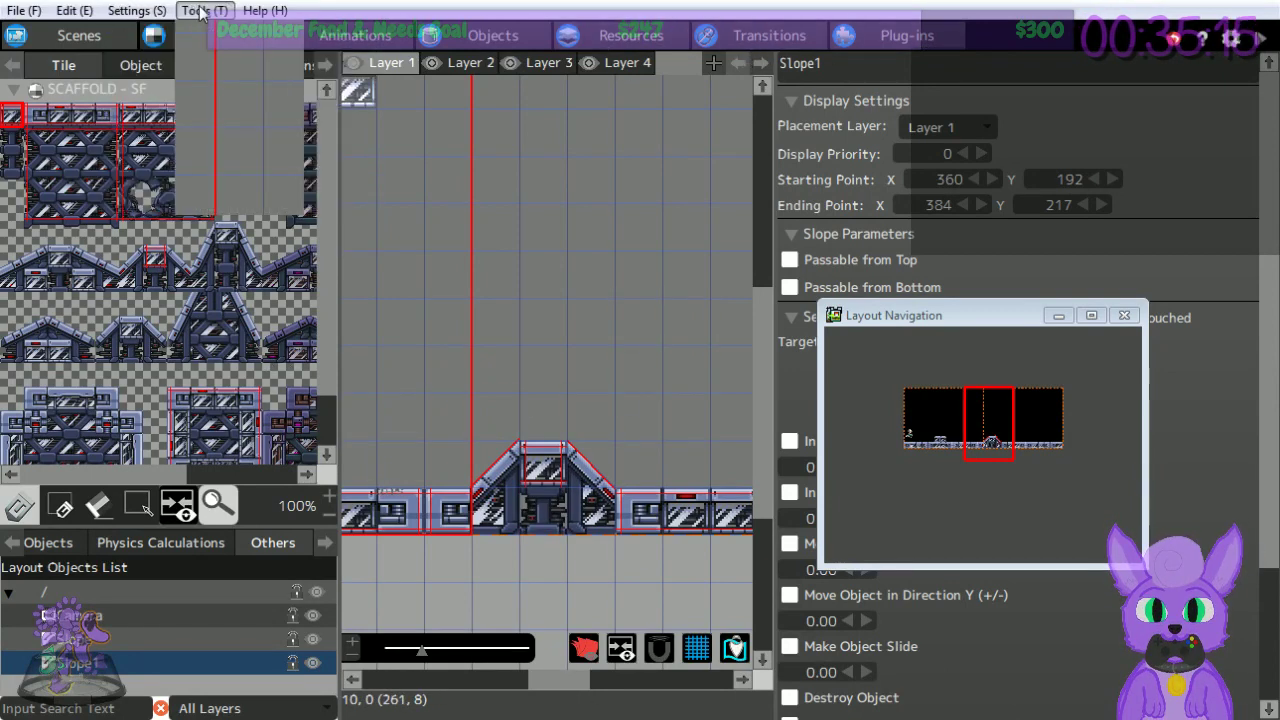
key(Escape)
click(254, 18)
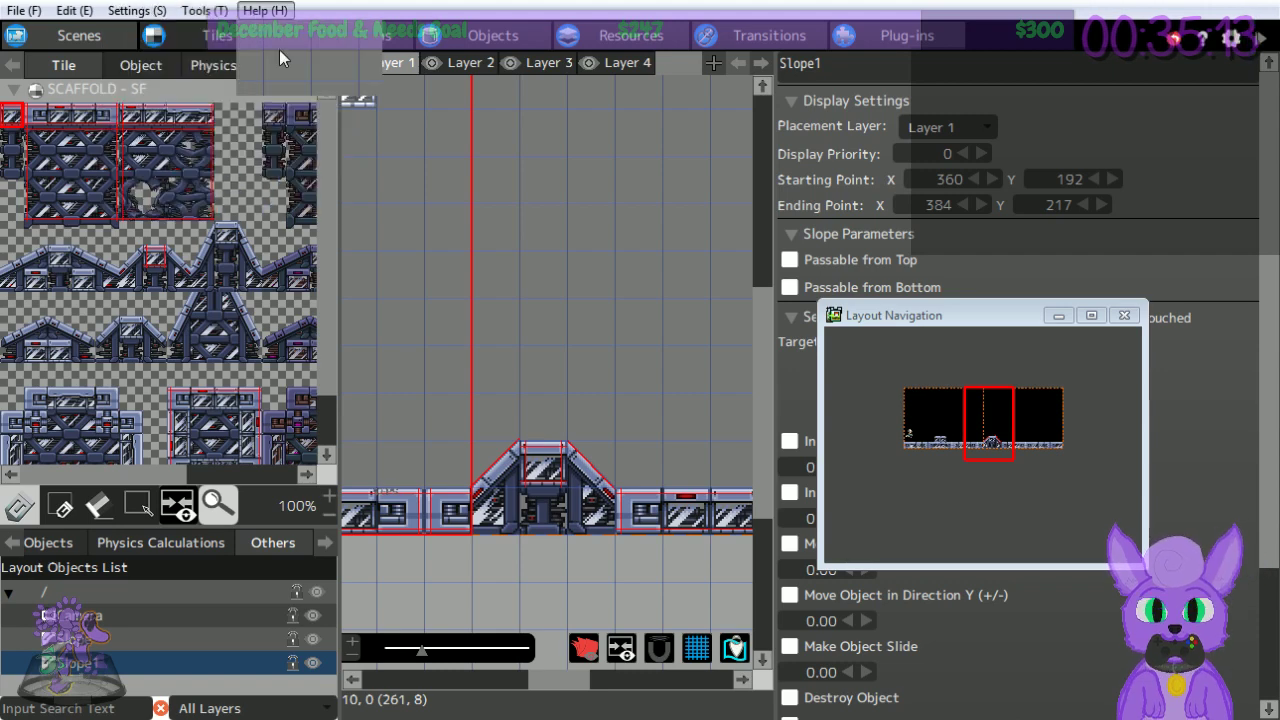
click(289, 54)
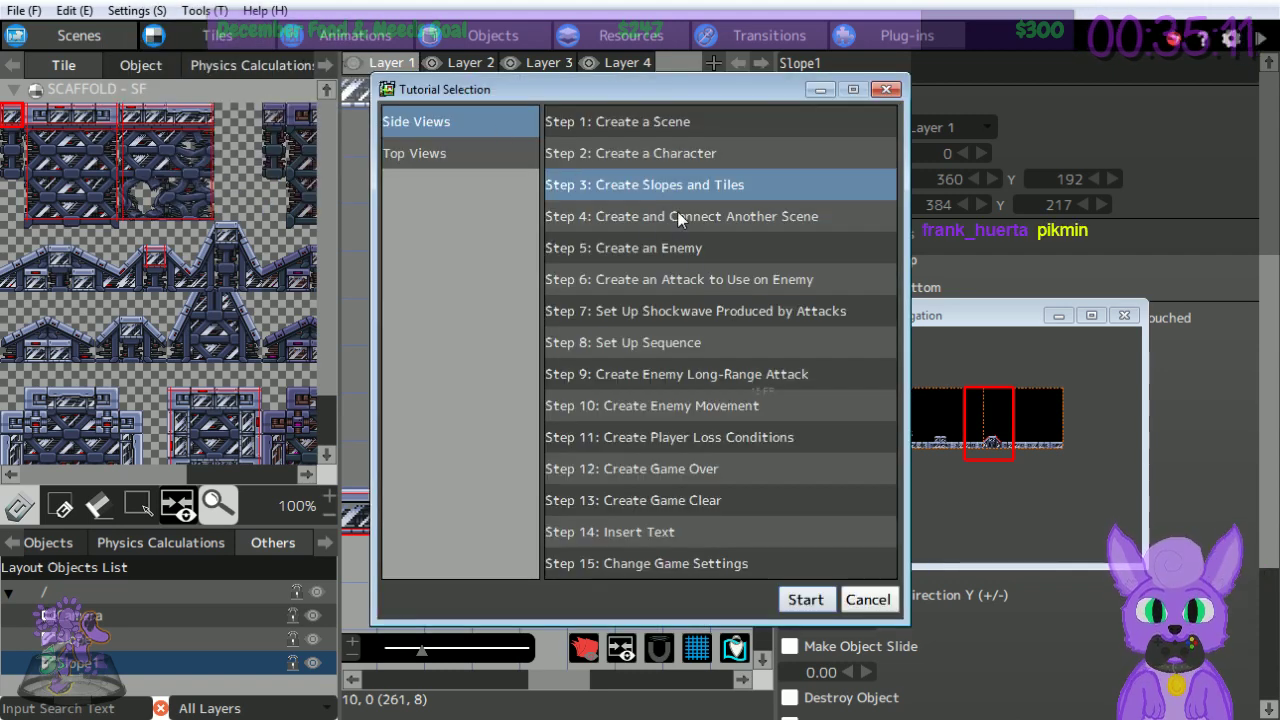
click(690, 216)
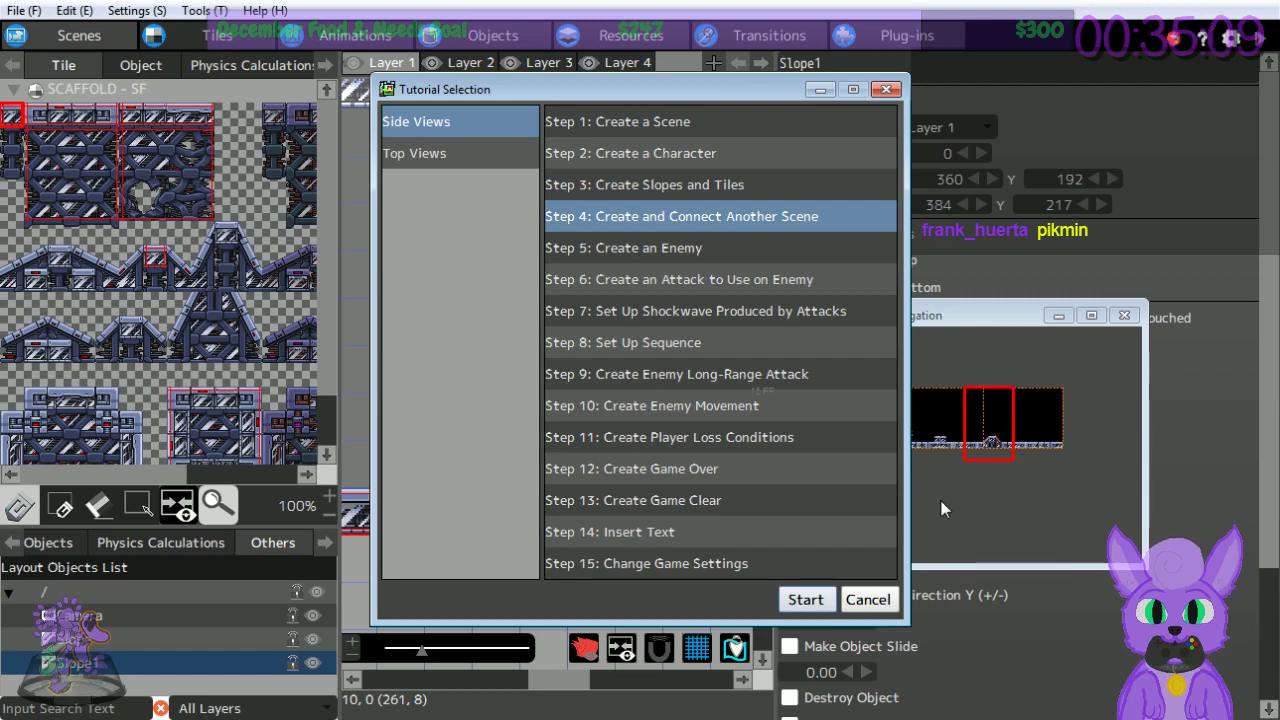
click(800, 598)
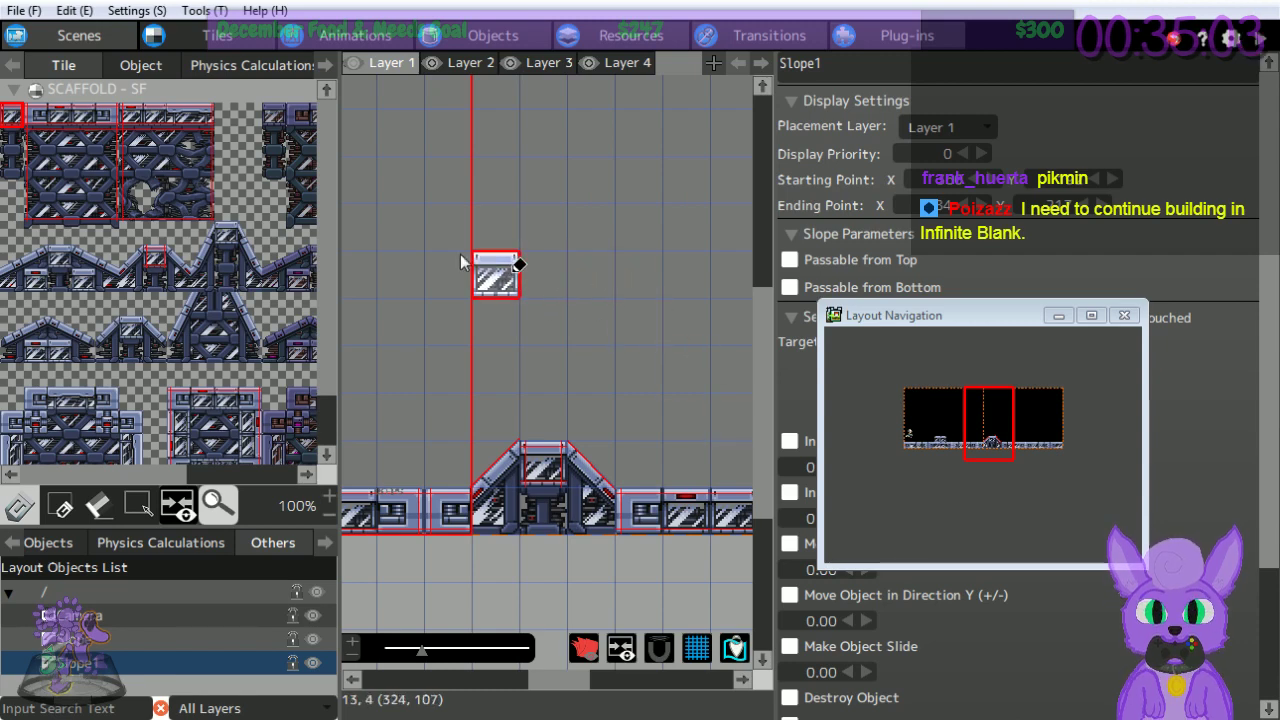
click(22, 10)
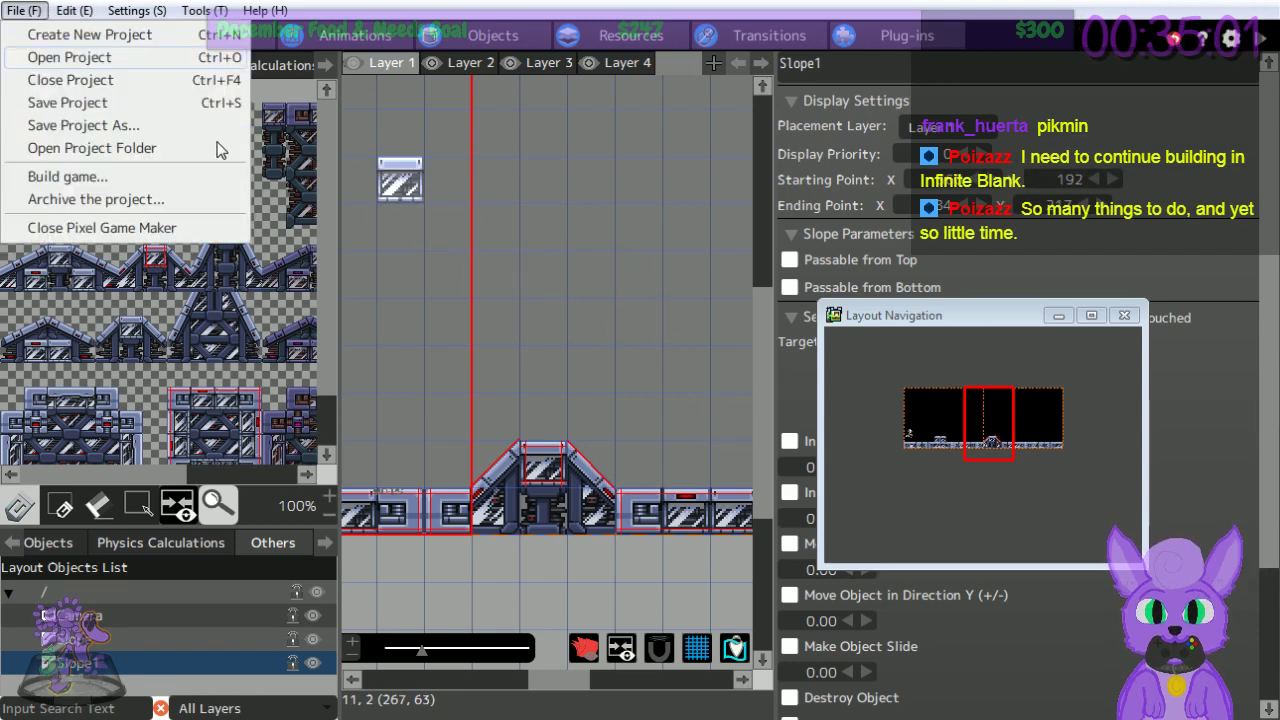
Reopen the project from the TushGame folder's Game.pgmproject file.
click(40, 55)
double_click(378, 250)
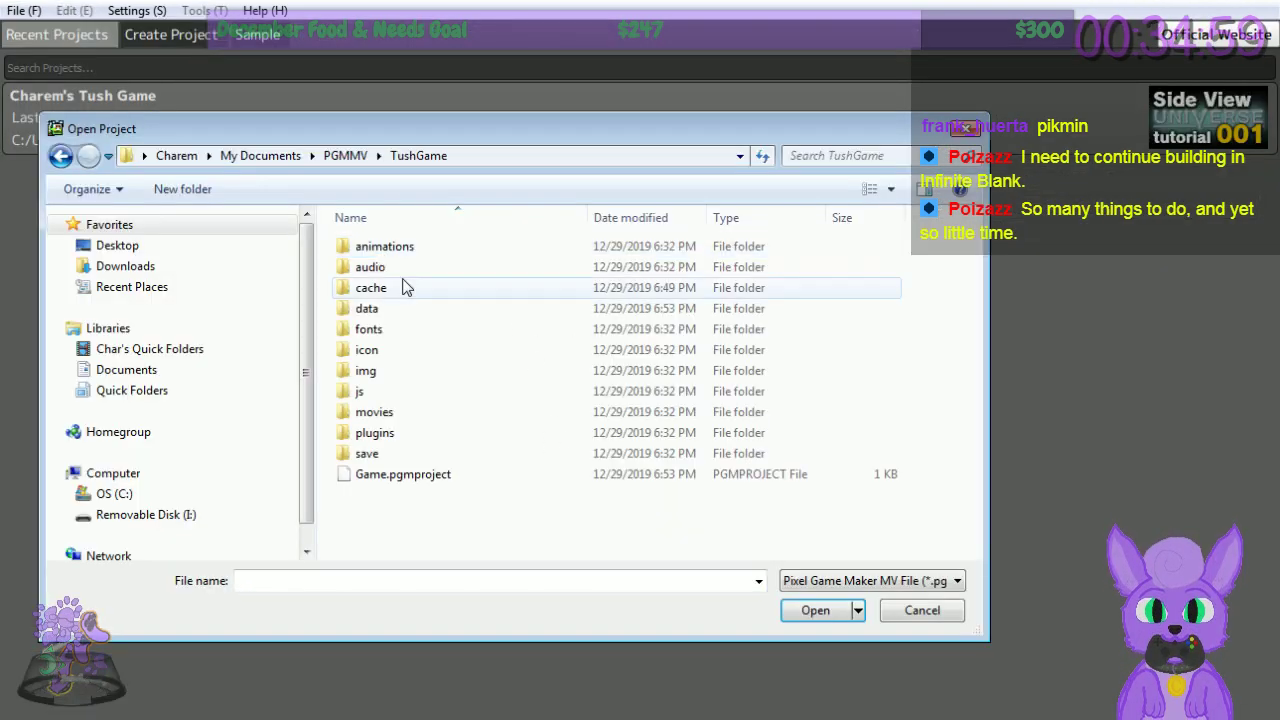
double_click(400, 474)
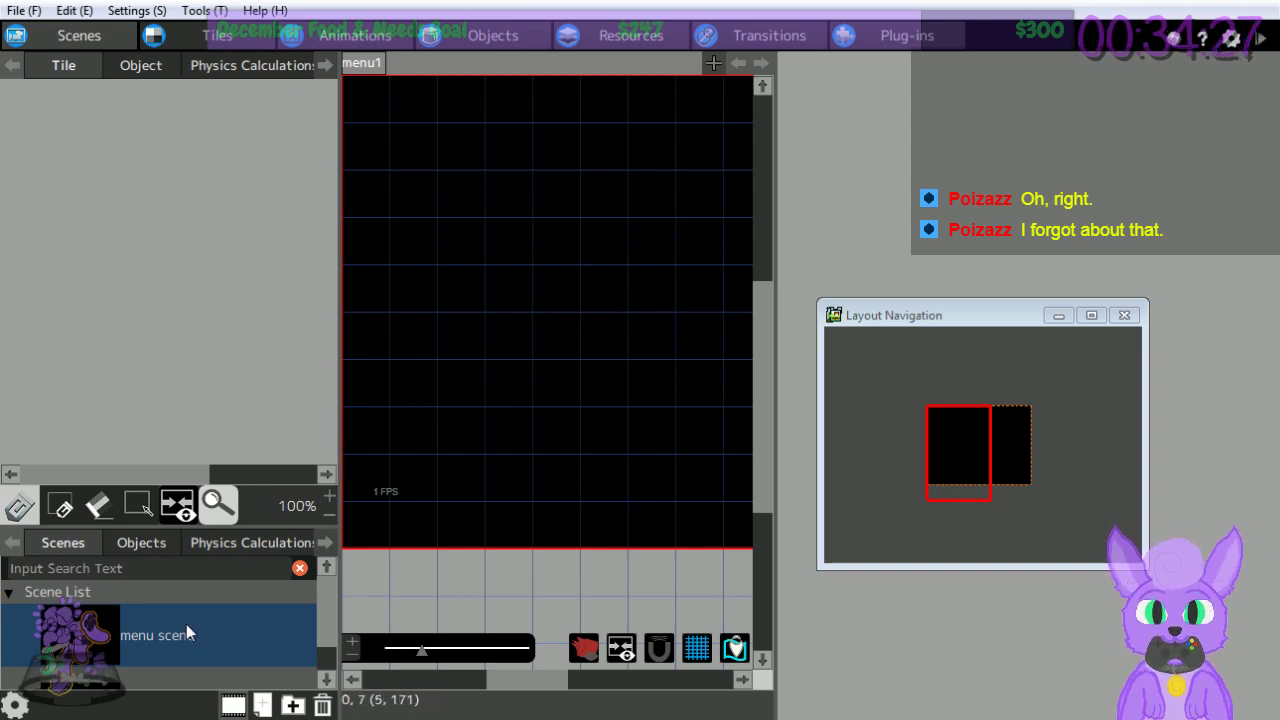
Duplicate Scene 1 in the scene list and rename the copy from Scene 1(1) to Scene 2.
scroll(300, 640, down, 1)
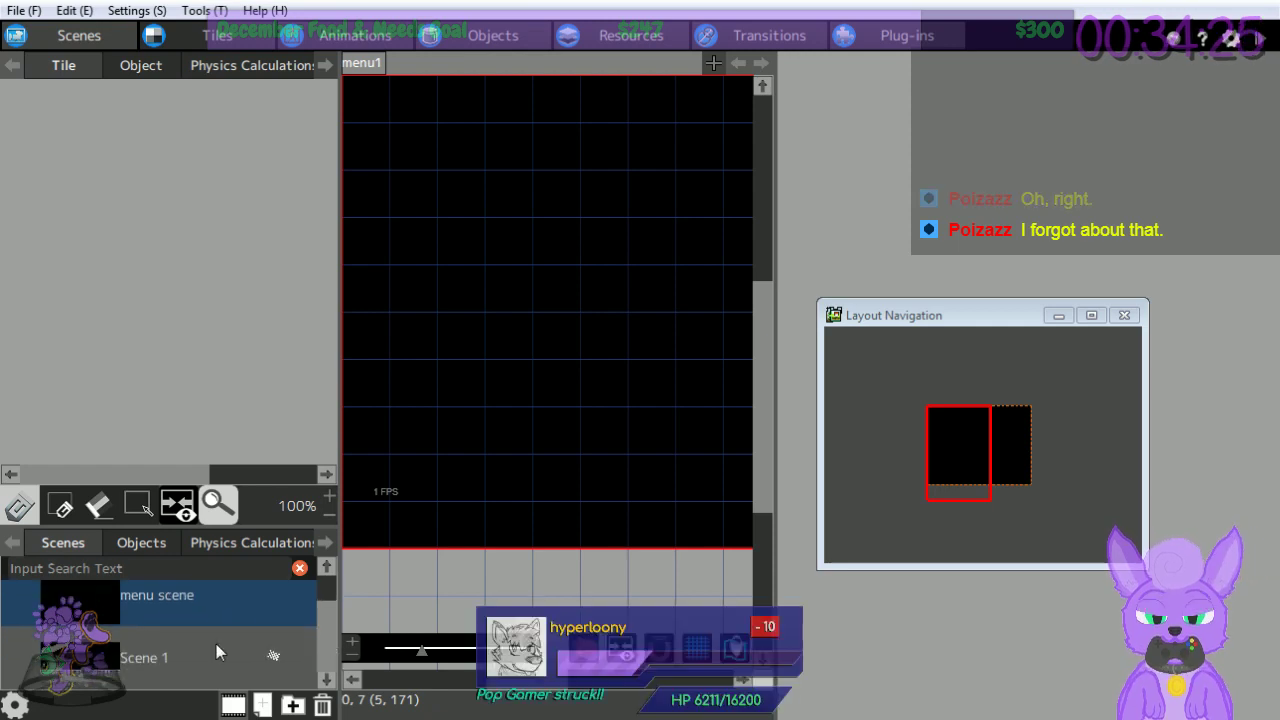
click(196, 648)
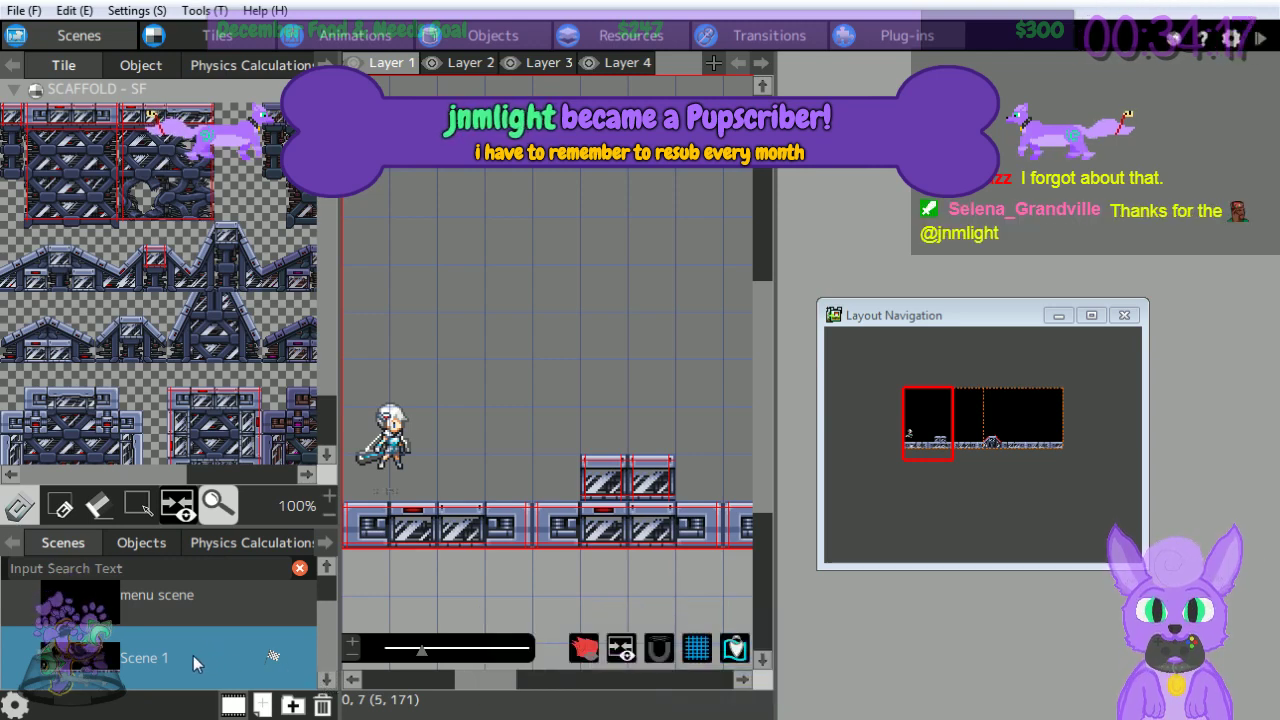
key(Delete)
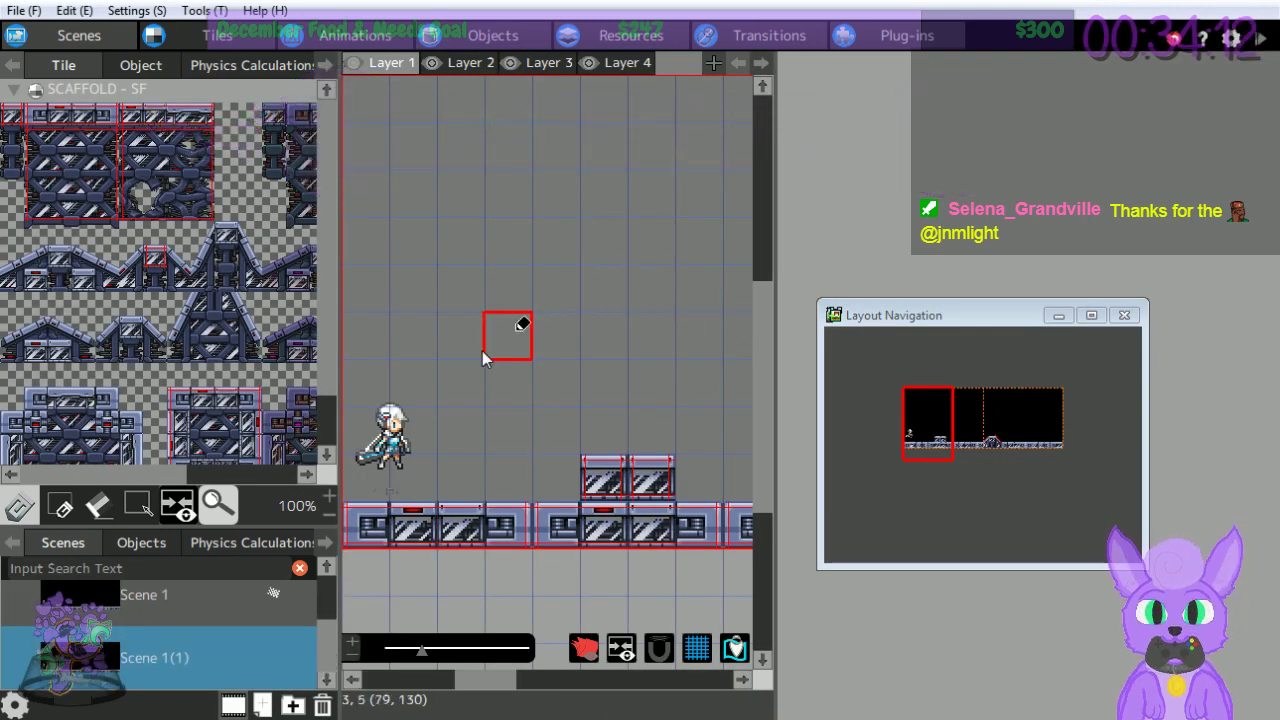
click(14, 704)
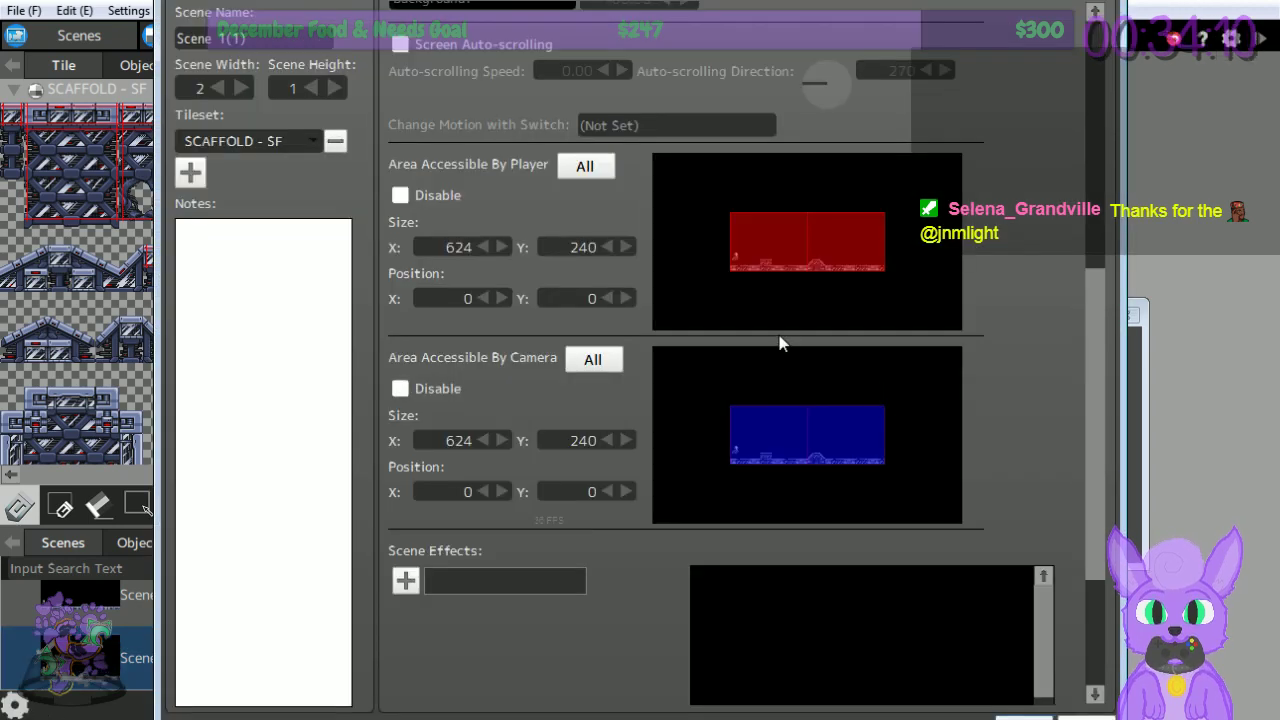
drag(276, 41, 147, 37)
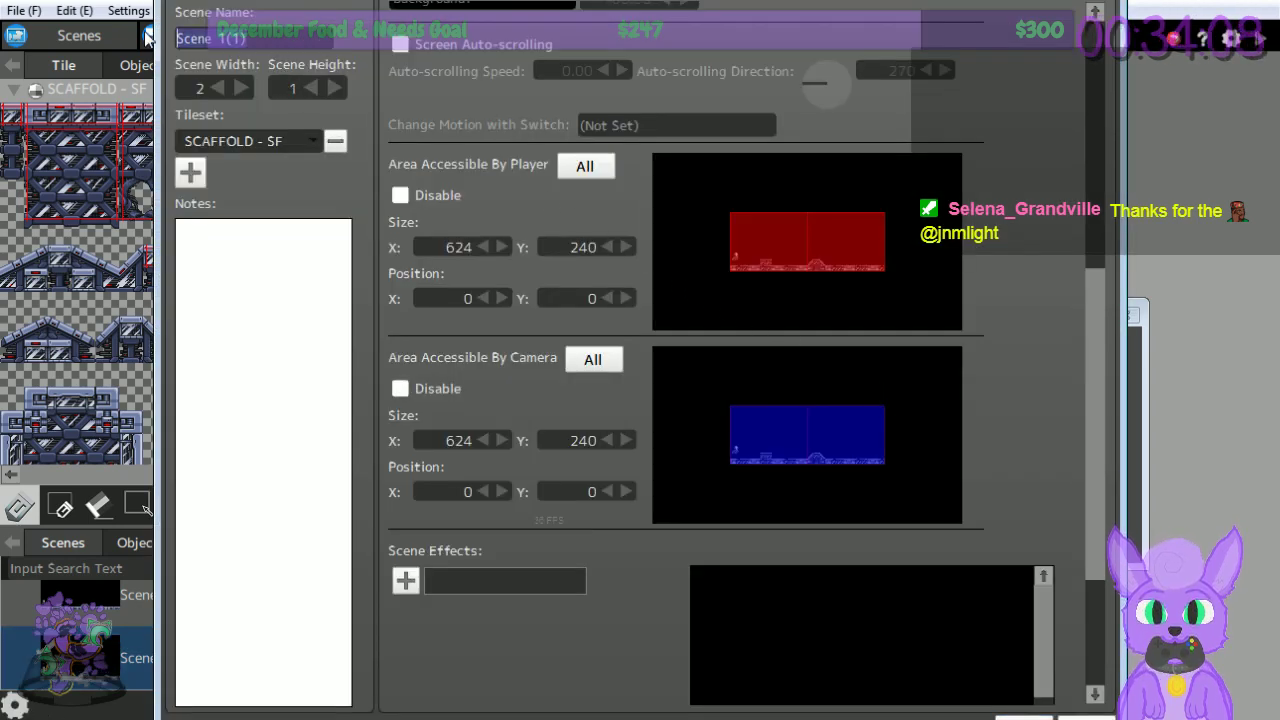
text(Sc)
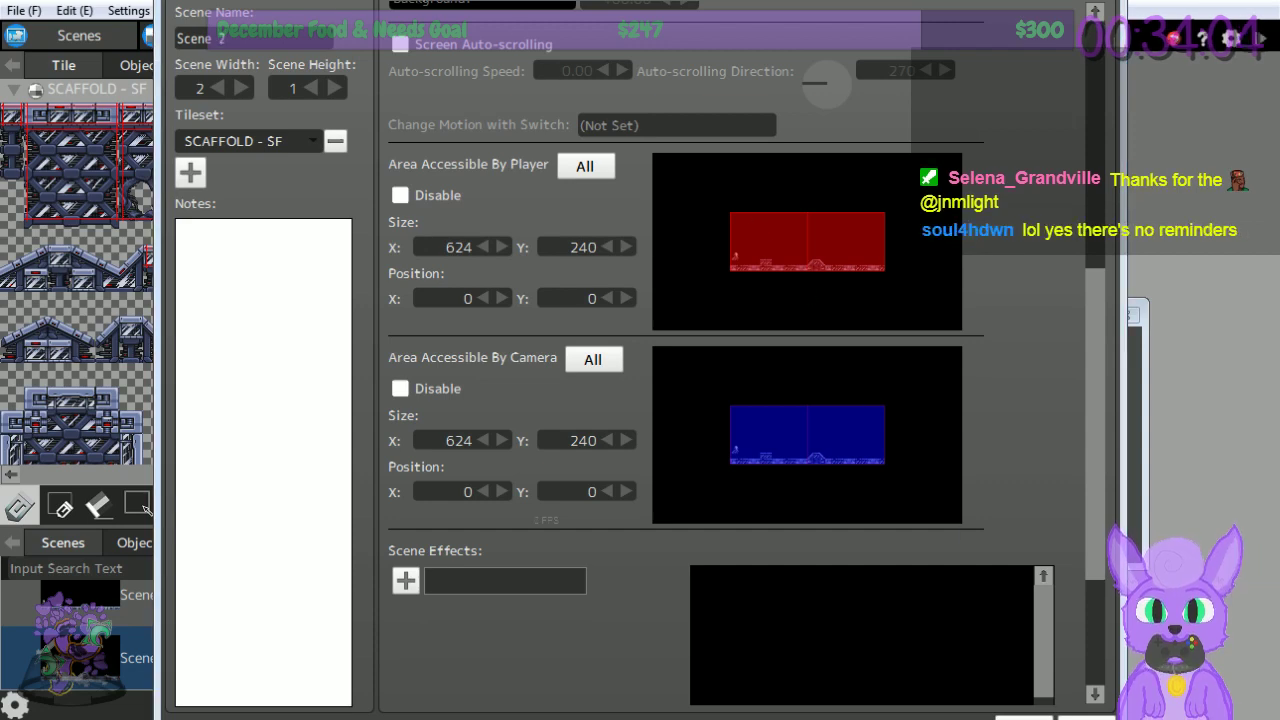
key(Return)
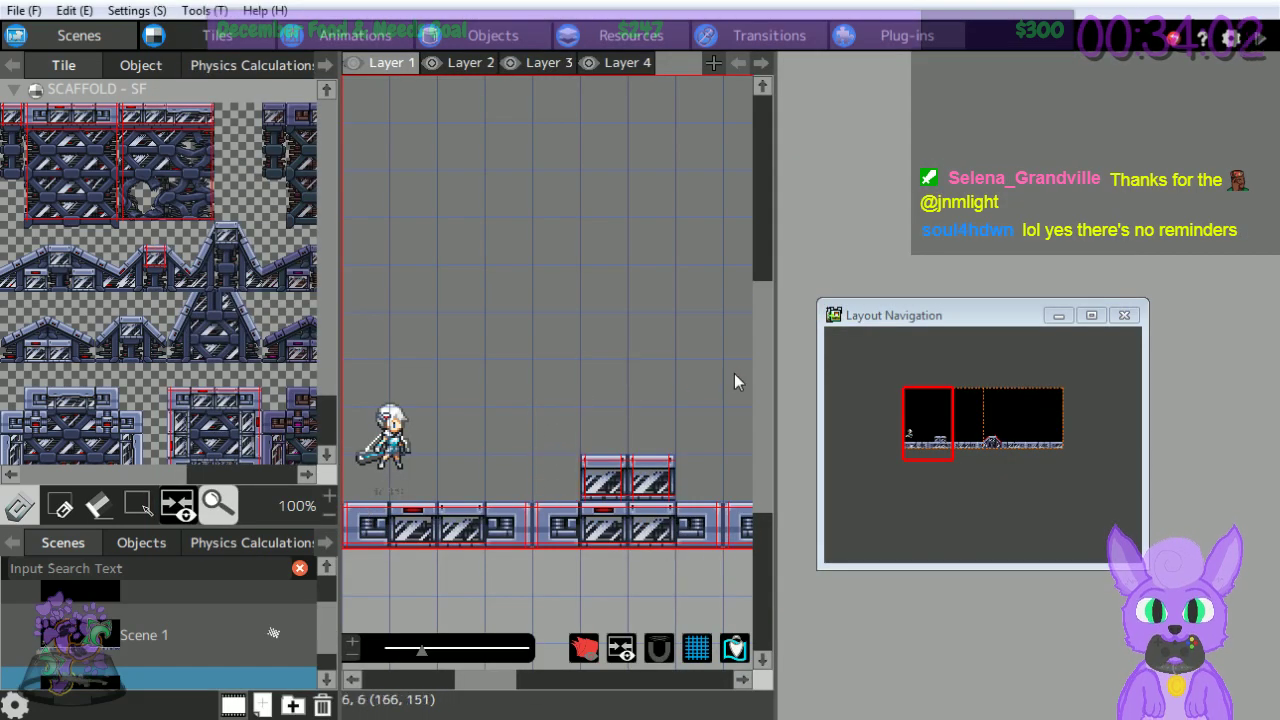
In Scene 2, delete the player character (the wait object), confirming with Yes.
click(327, 625)
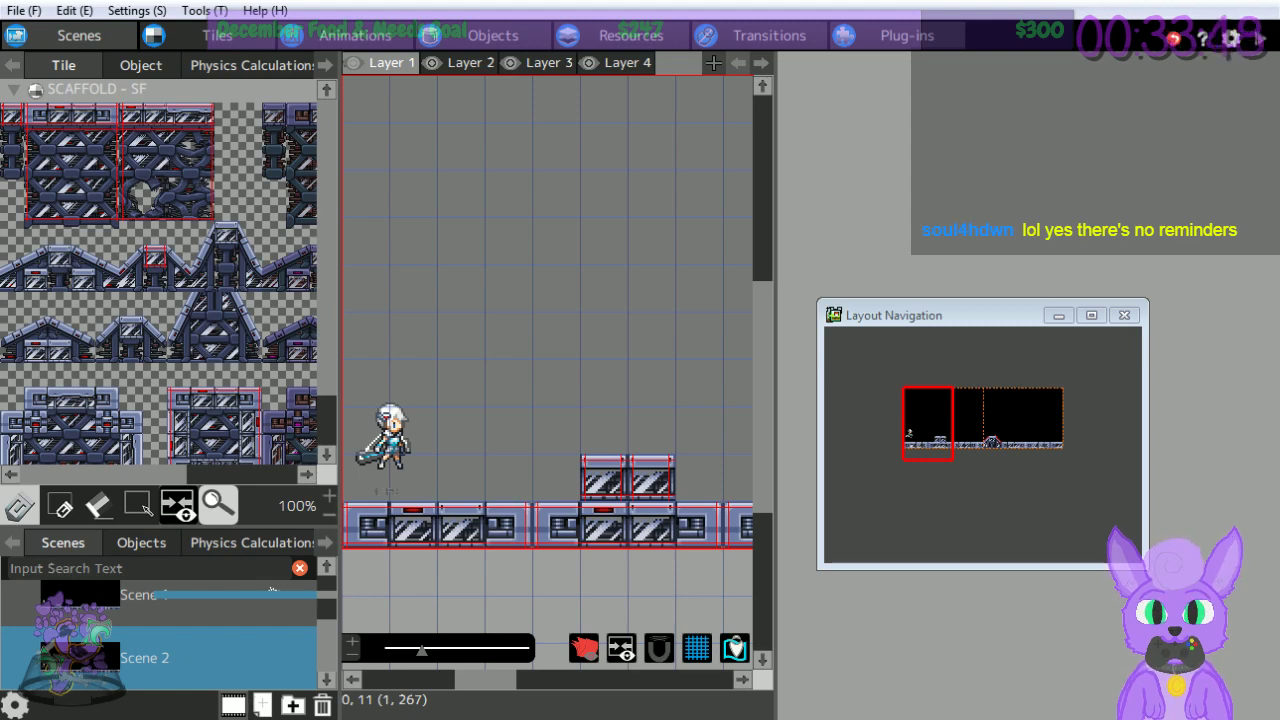
click(140, 542)
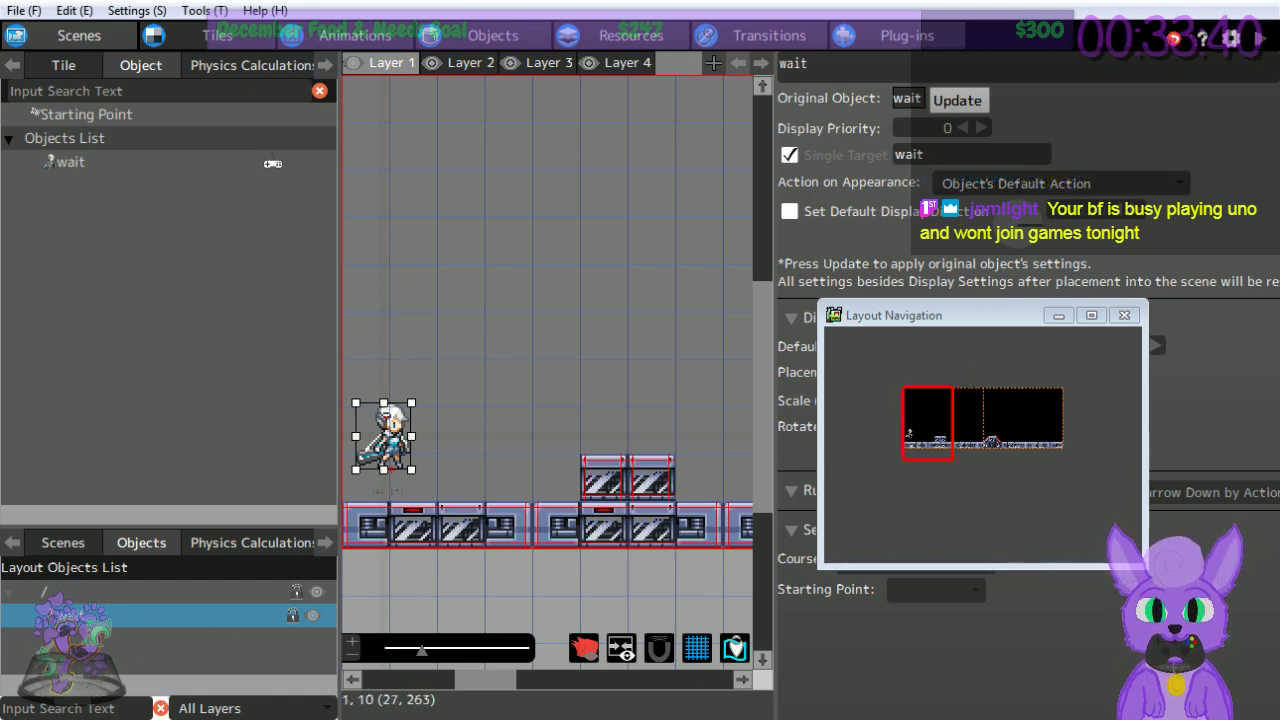
key(Delete)
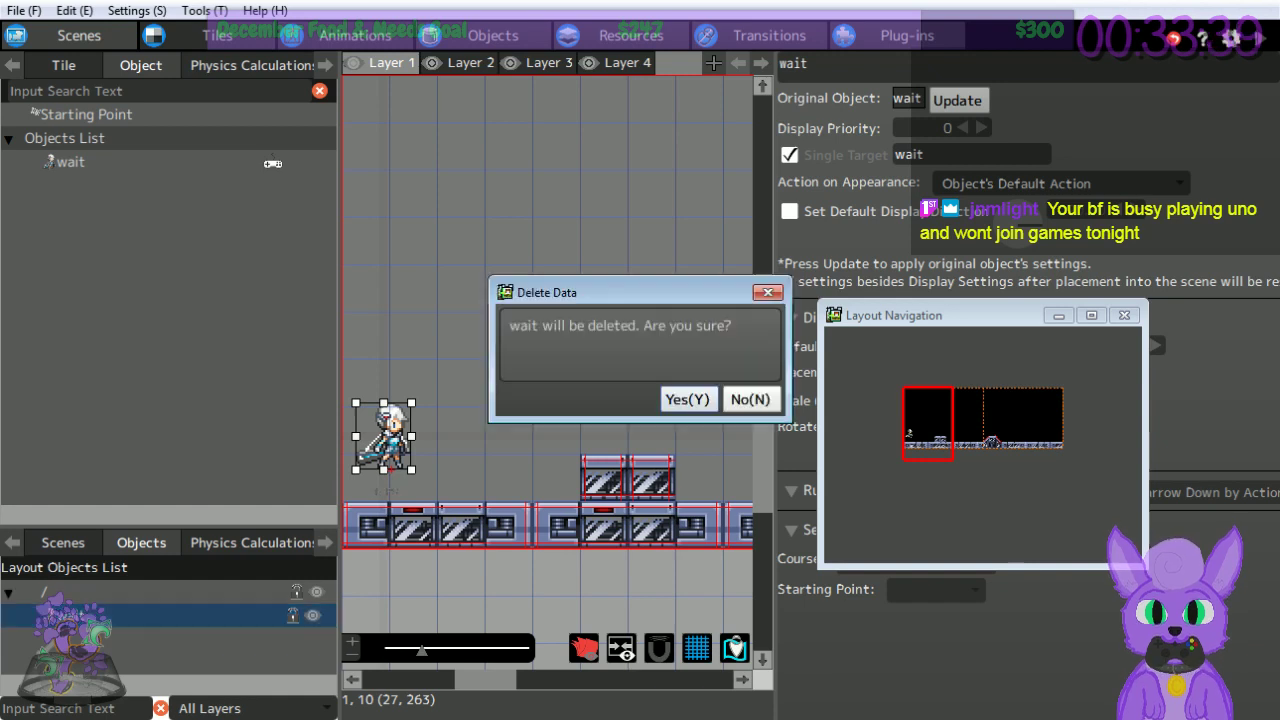
click(690, 399)
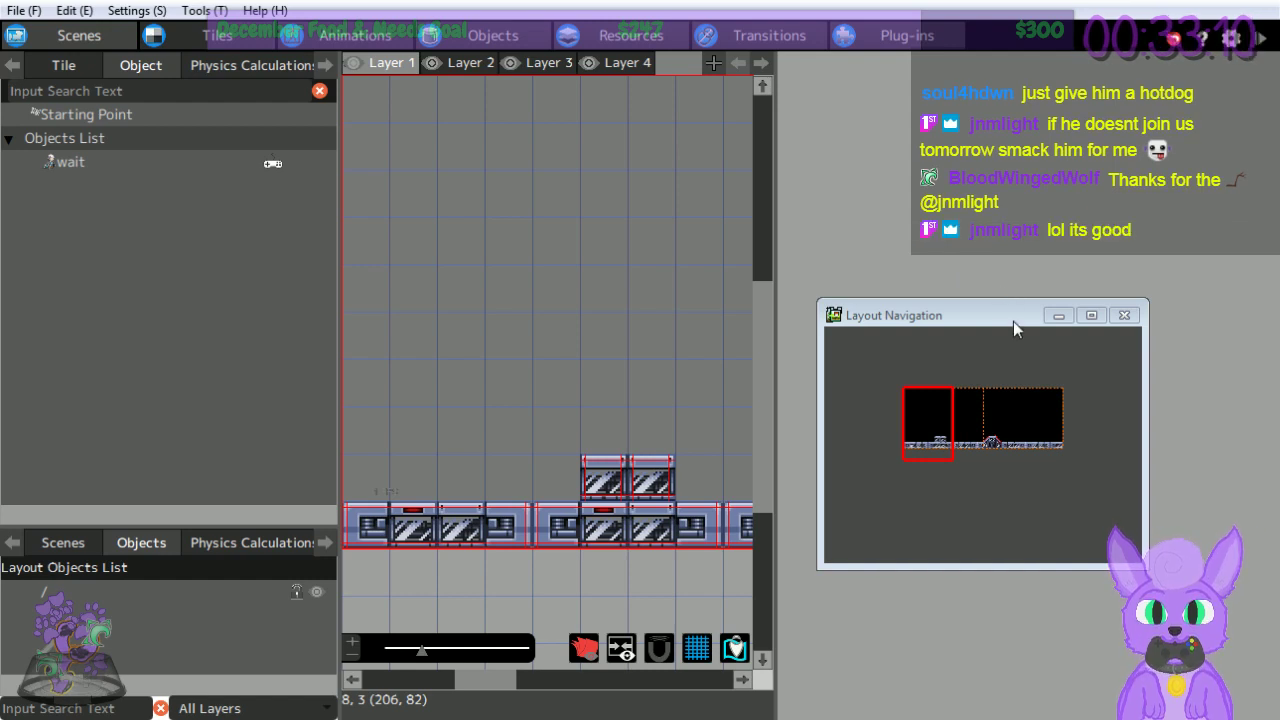
click(749, 43)
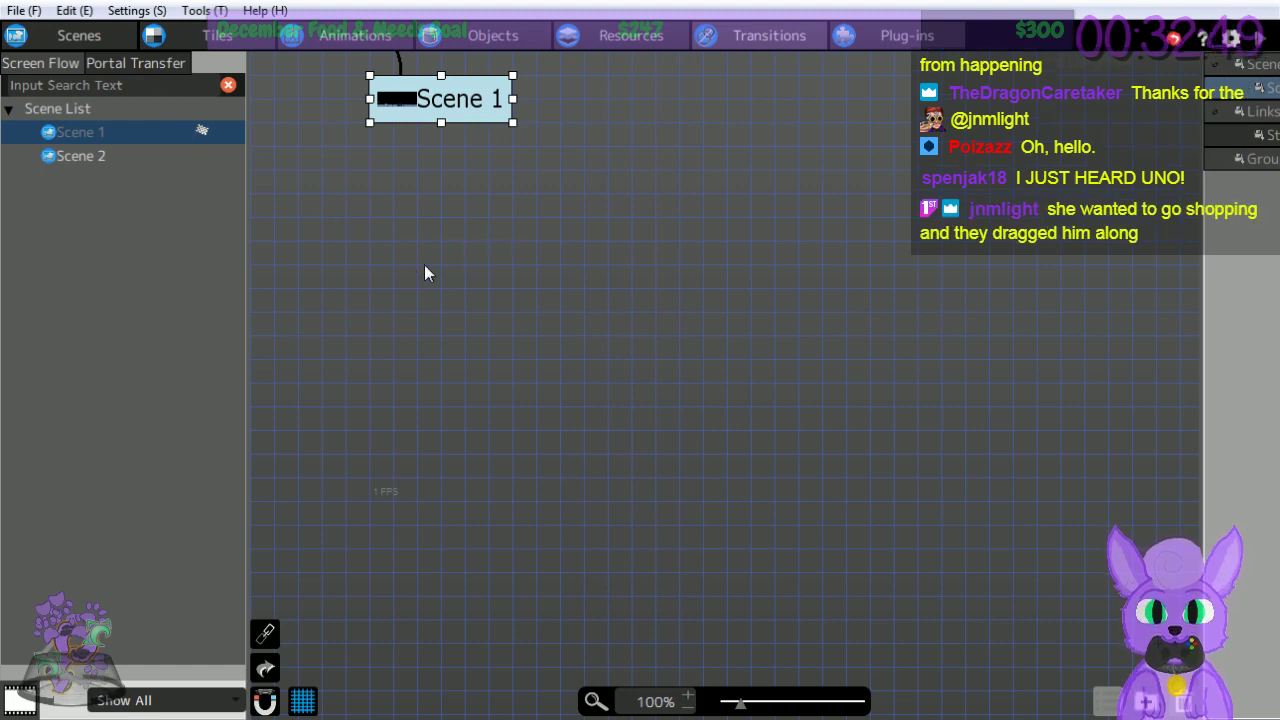
Show the Portal Transfer tab of the Transitions page with its empty portals list.
scroll(554, 674, down, 3)
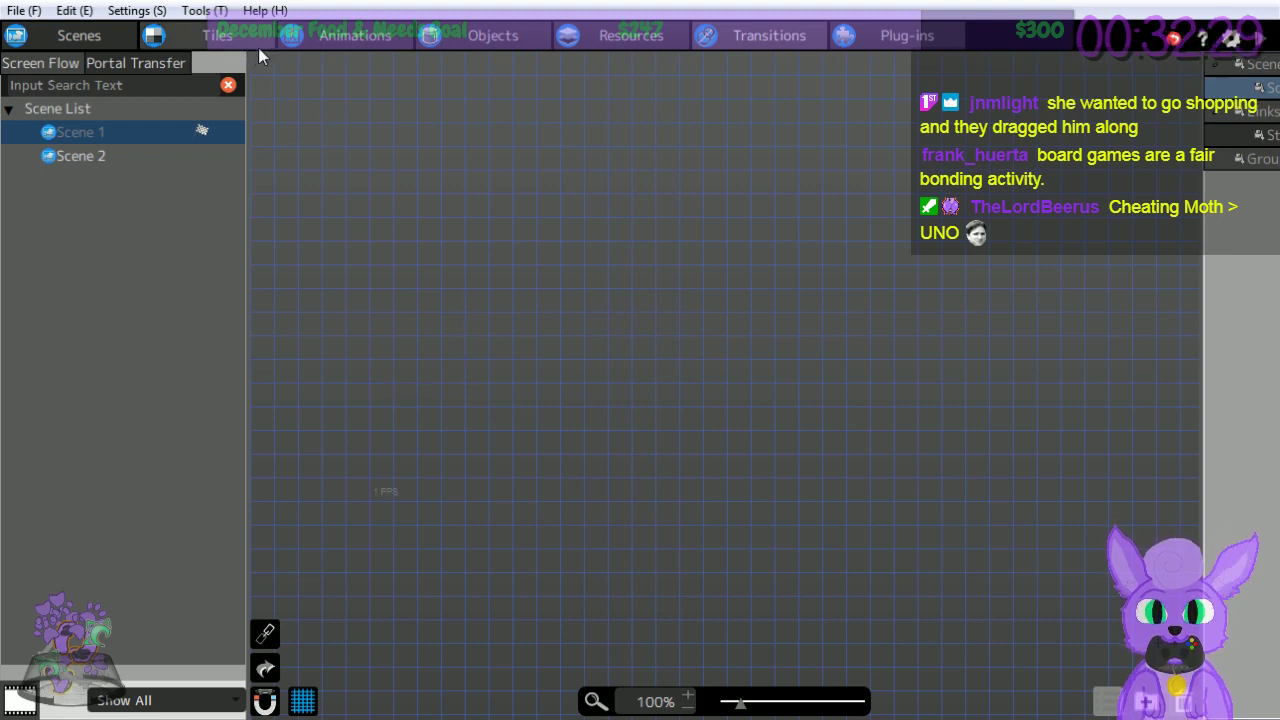
click(118, 63)
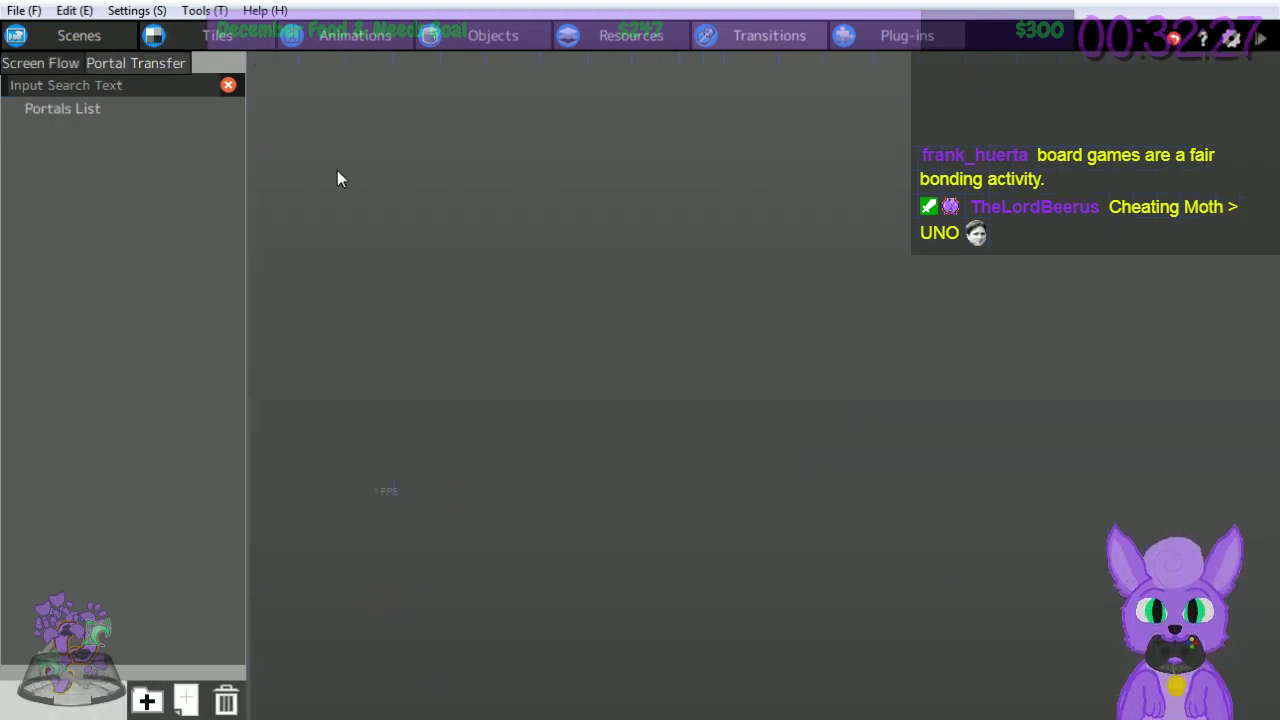
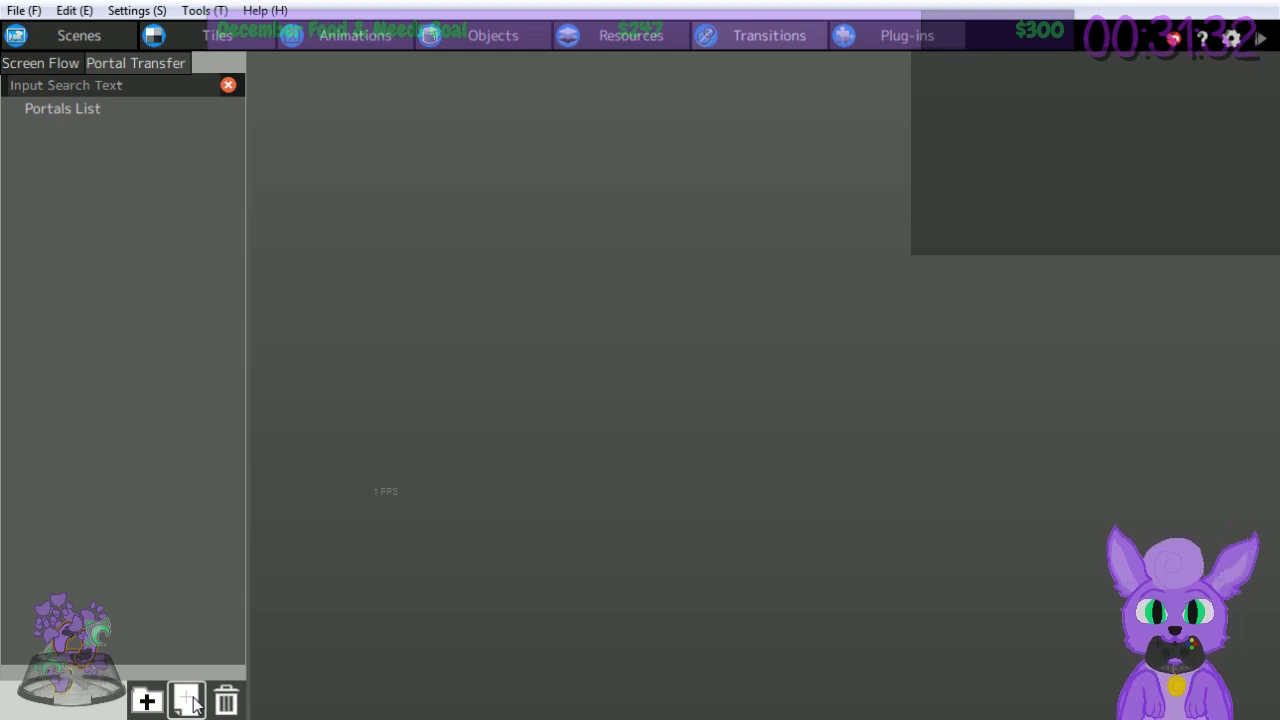
Create portal_001 in the Portals List and start choosing portal A's placement scene.
click(188, 702)
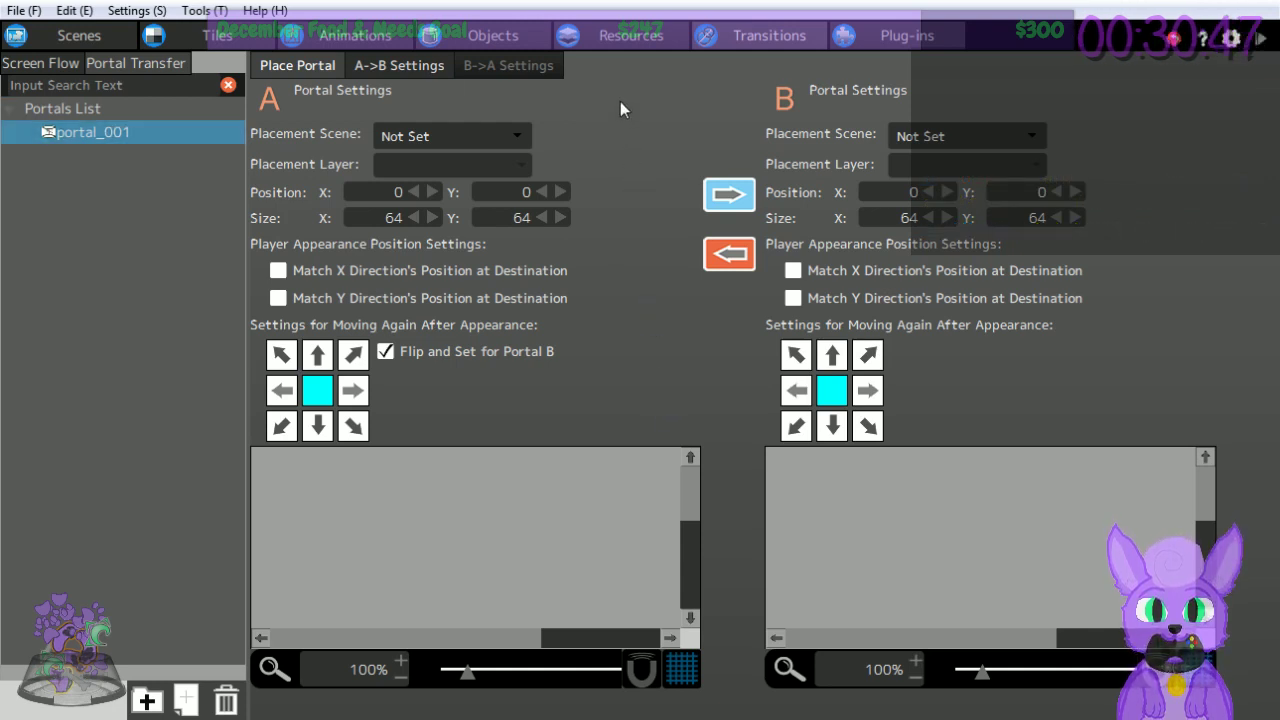
click(449, 134)
Place portal A in Scene 1 at Position X 600, sized 24 by 216.
click(438, 180)
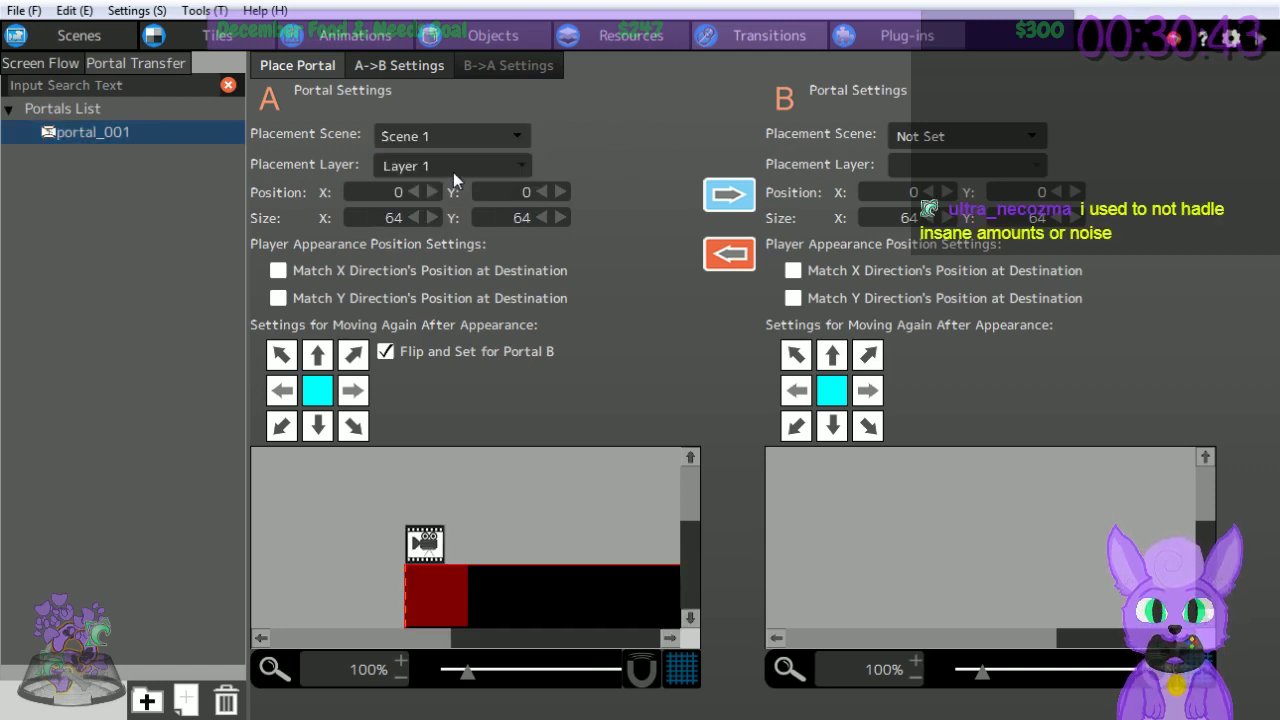
double_click(395, 198)
text(600)
key(Return)
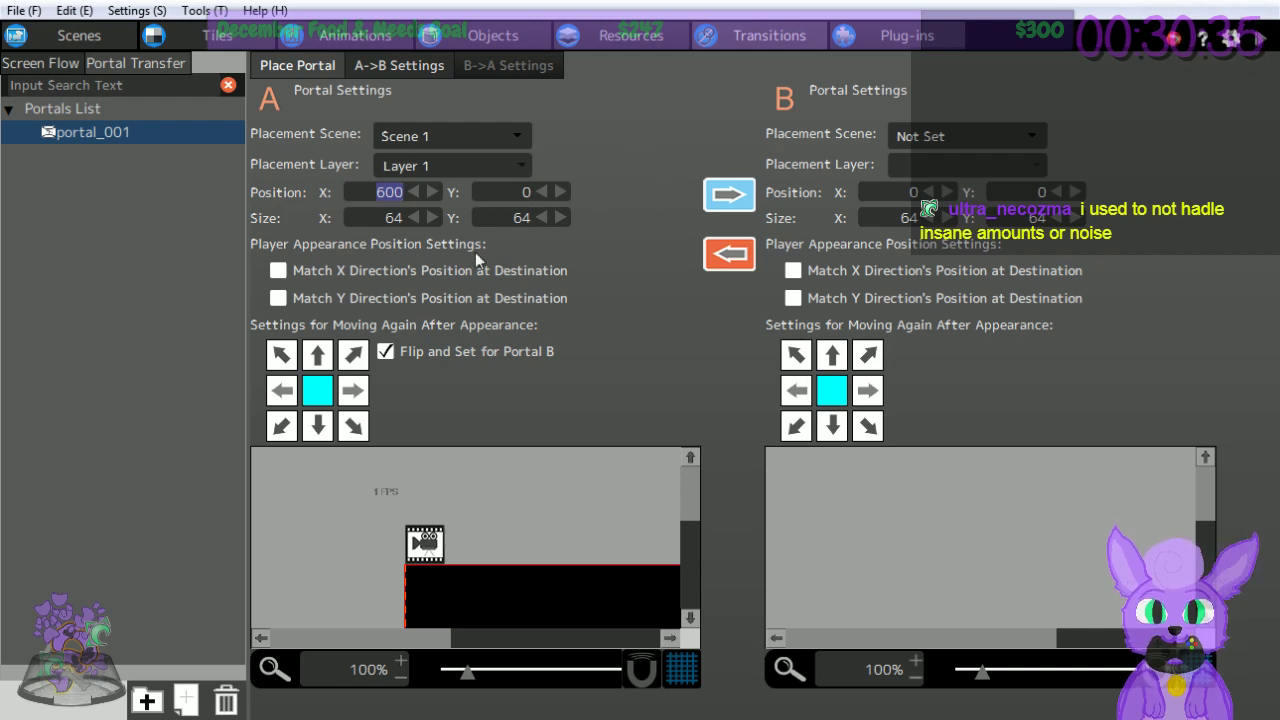
click(390, 220)
text(24)
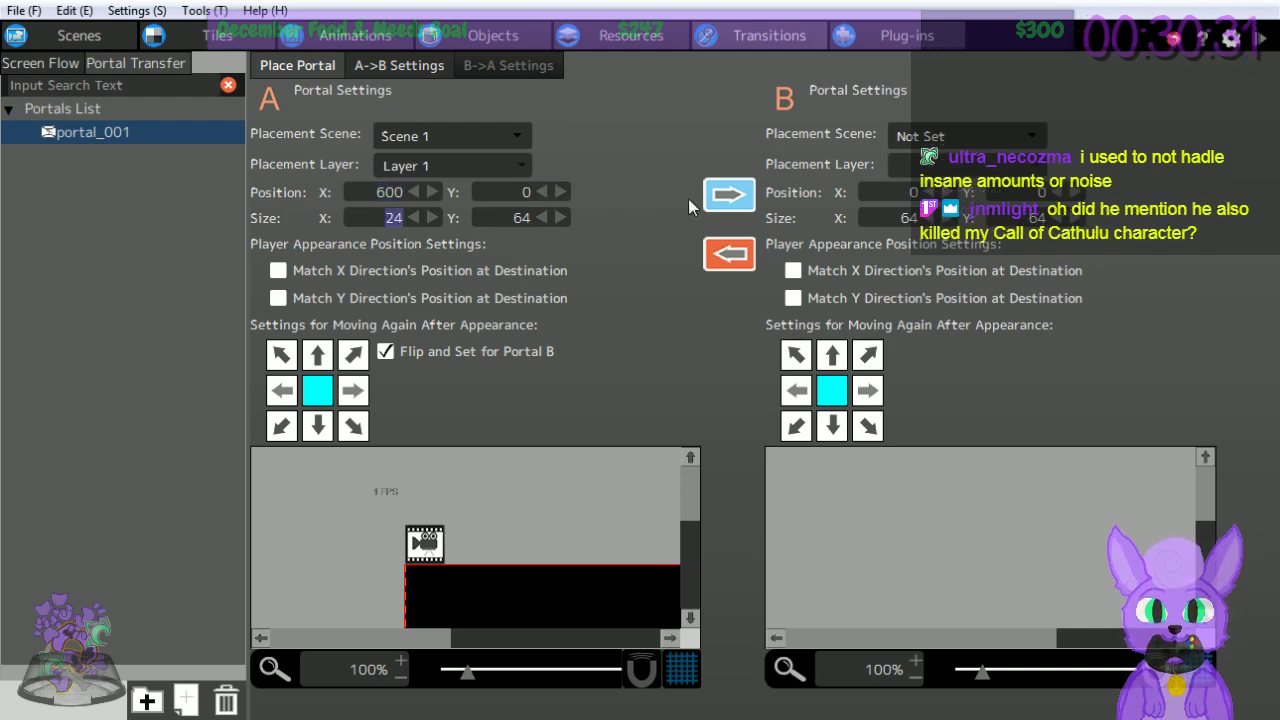
click(520, 217)
text(216)
key(Return)
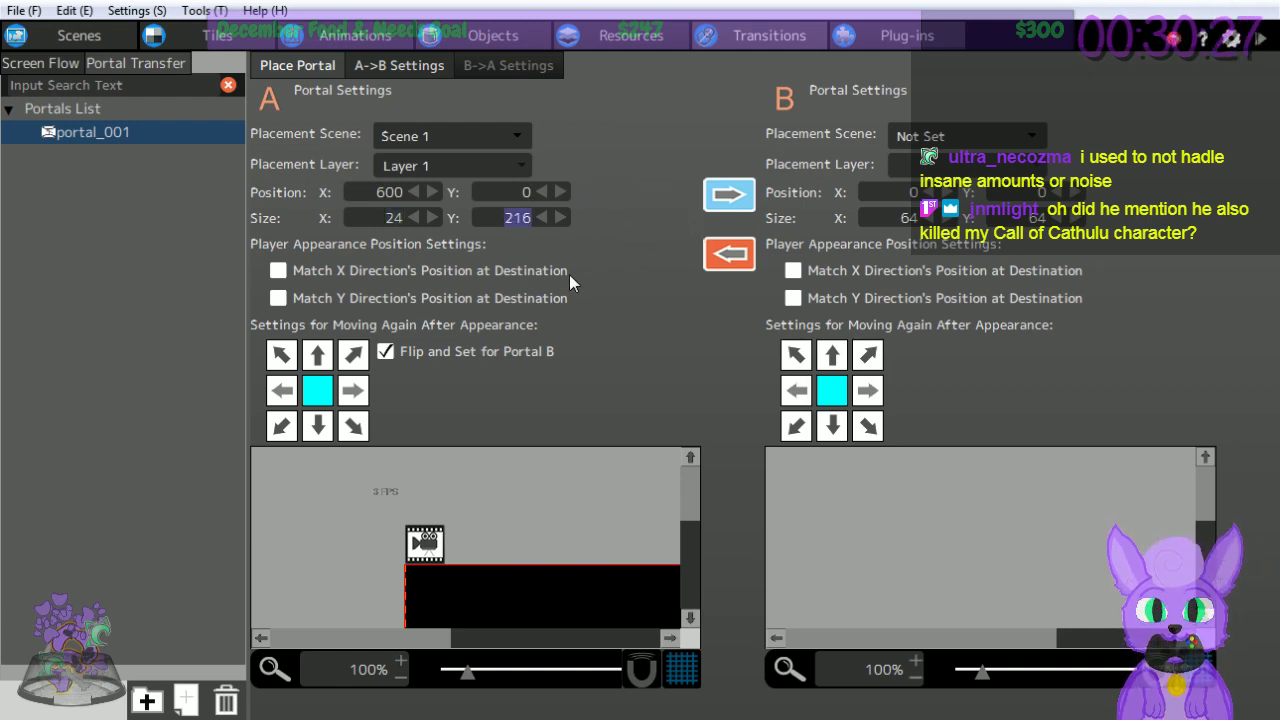
Leave portal A's Match X unchecked after toggling it, then drag within the portal settings view.
click(279, 271)
click(279, 271)
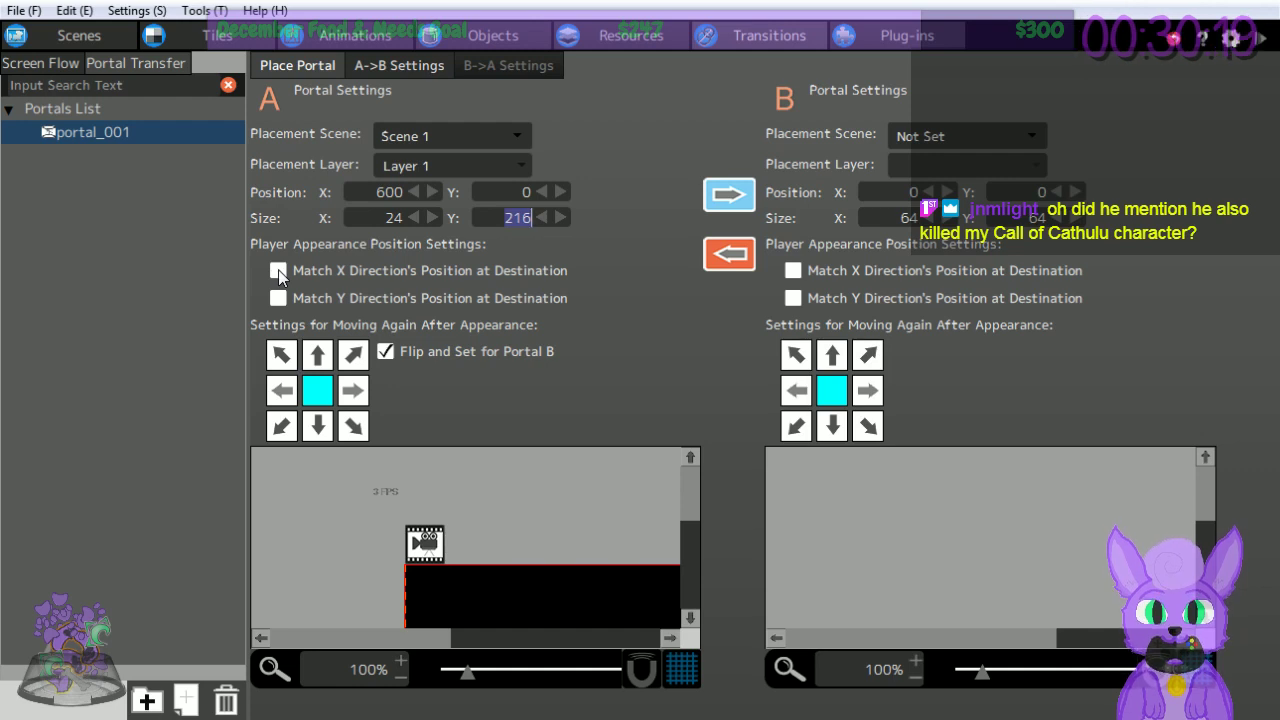
click(279, 271)
click(279, 271)
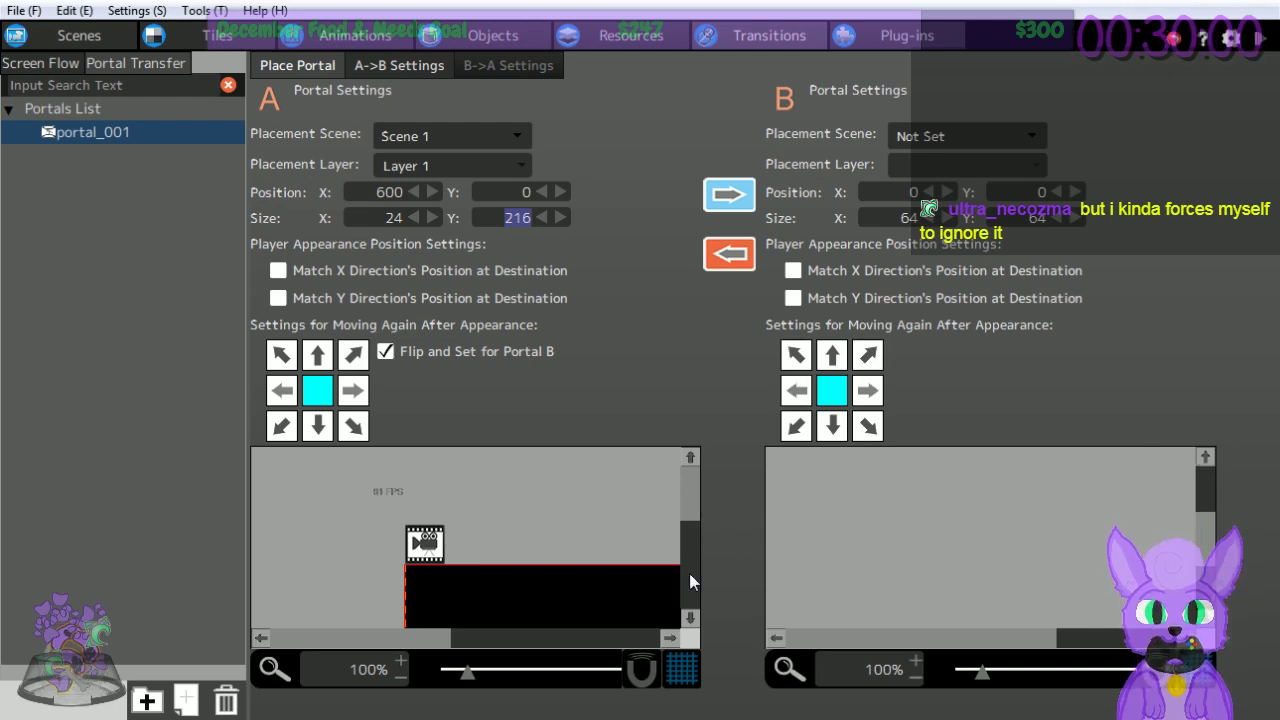
drag(695, 496, 700, 559)
drag(406, 643, 516, 643)
mouse_move(685, 540)
mouse_down()
mouse_move(686, 566)
mouse_move(689, 513)
mouse_move(689, 531)
mouse_up()
drag(523, 632, 571, 643)
drag(686, 531, 697, 504)
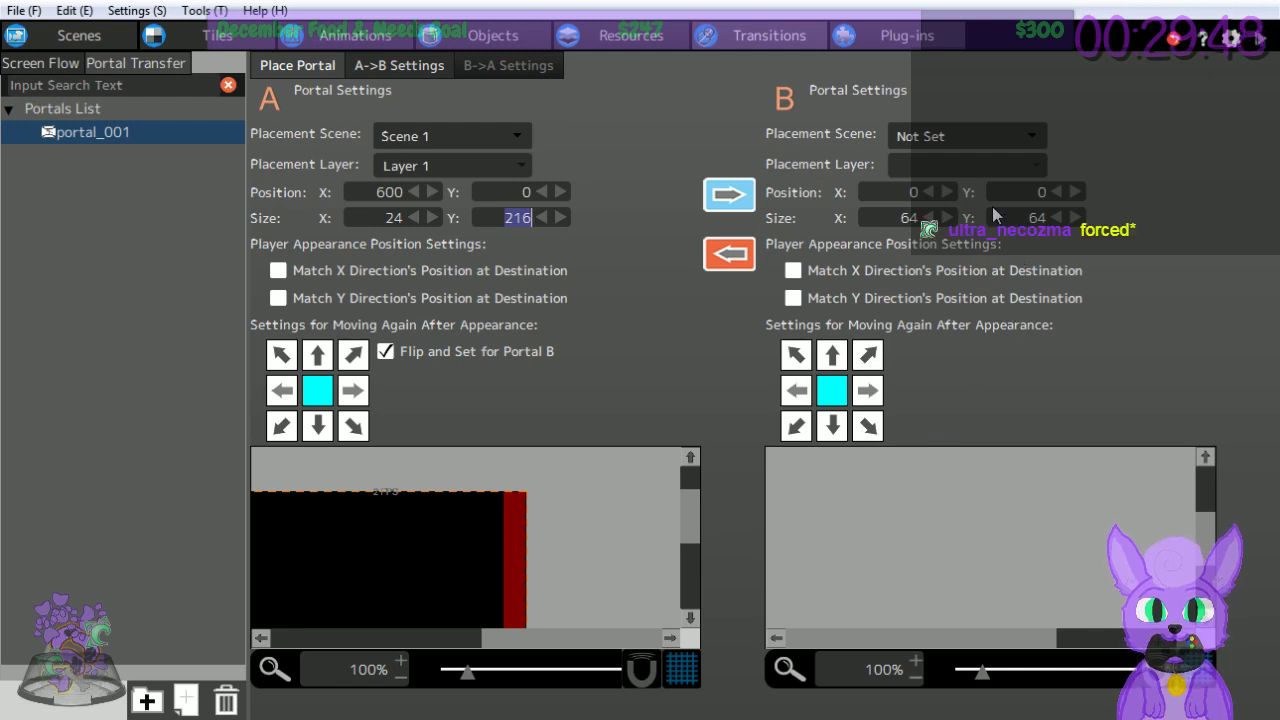
Place portal B on Scene 2, Layer 1 with Size X 24 and Size Y 216.
click(1012, 136)
click(944, 206)
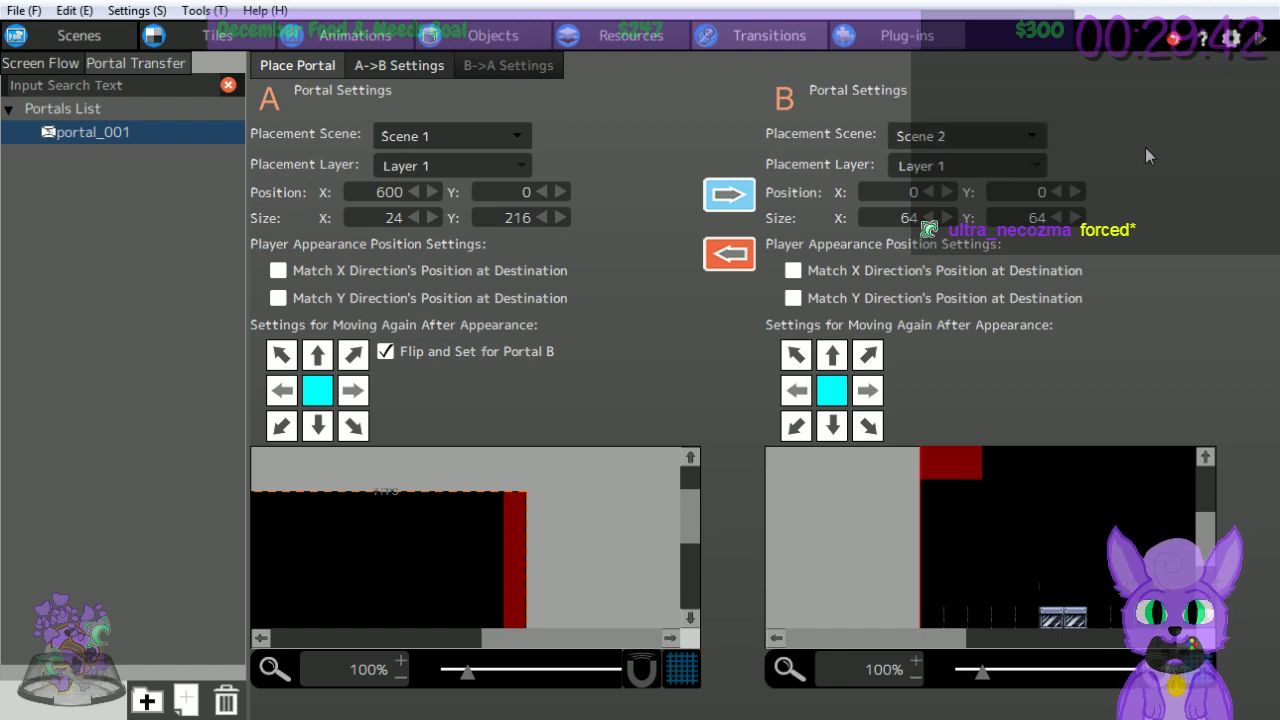
double_click(897, 215)
text(24)
key(Return)
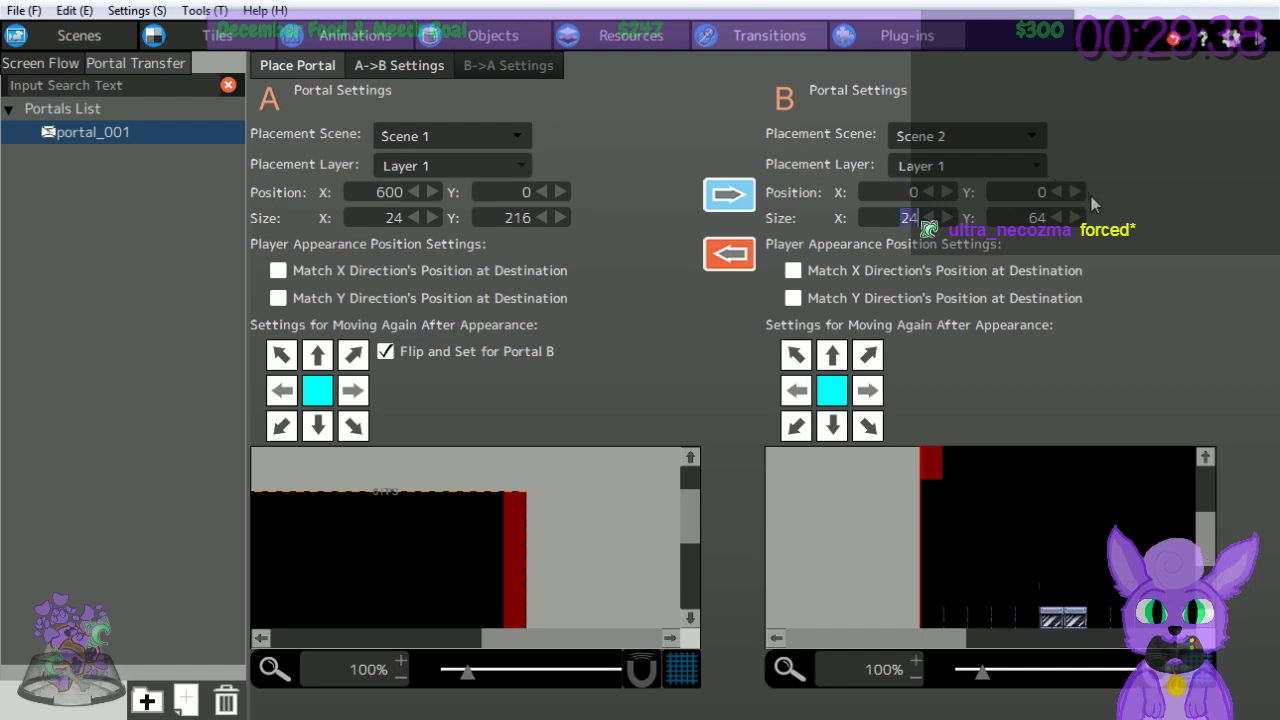
key(Tab)
text(216)
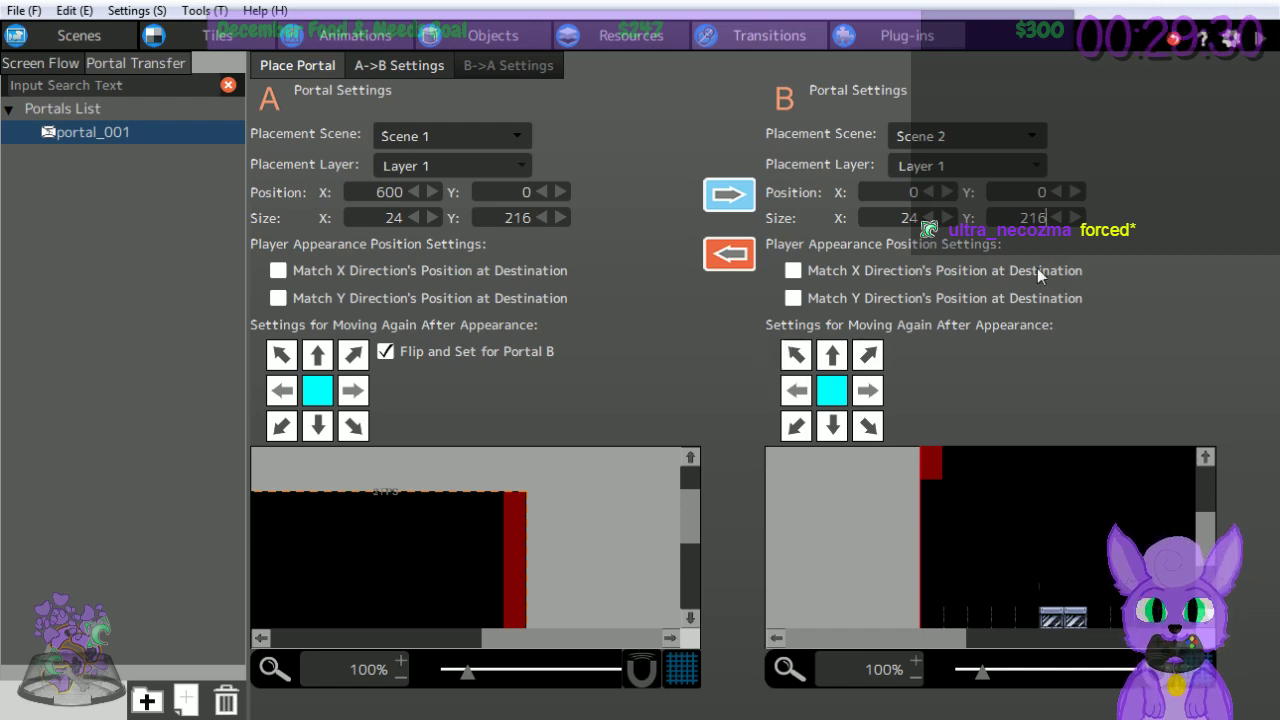
key(Return)
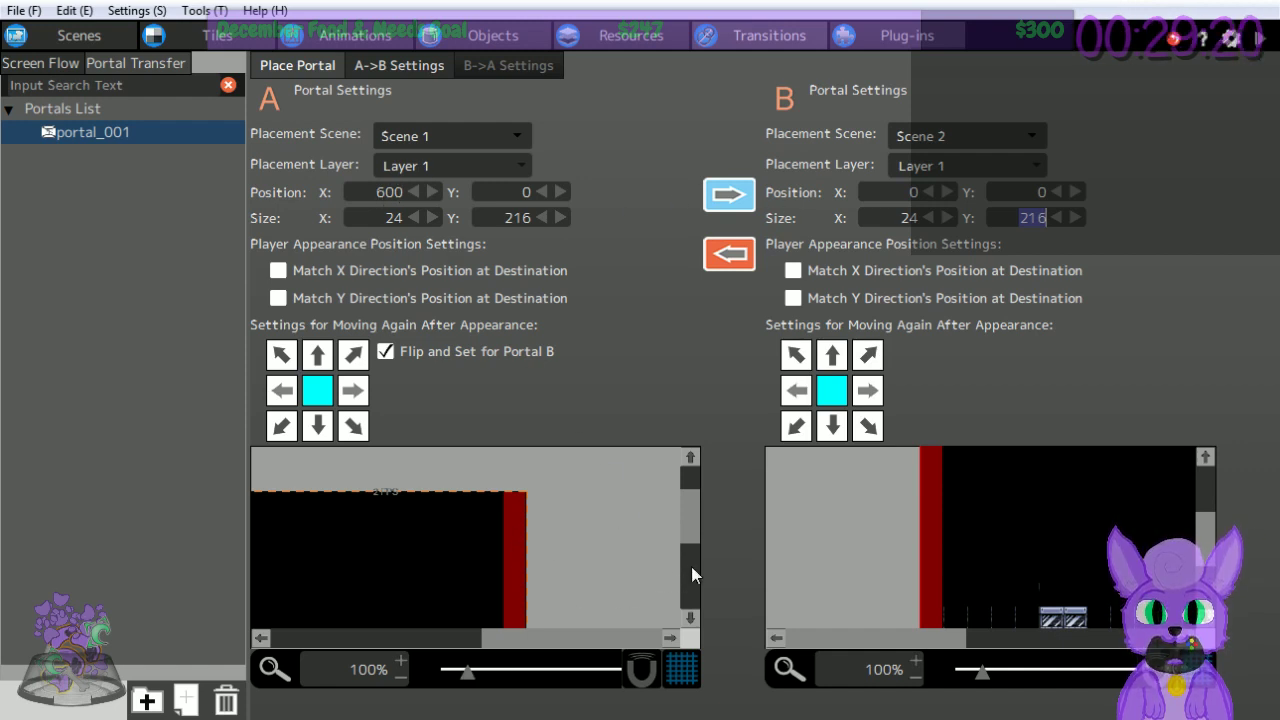
drag(687, 509, 695, 456)
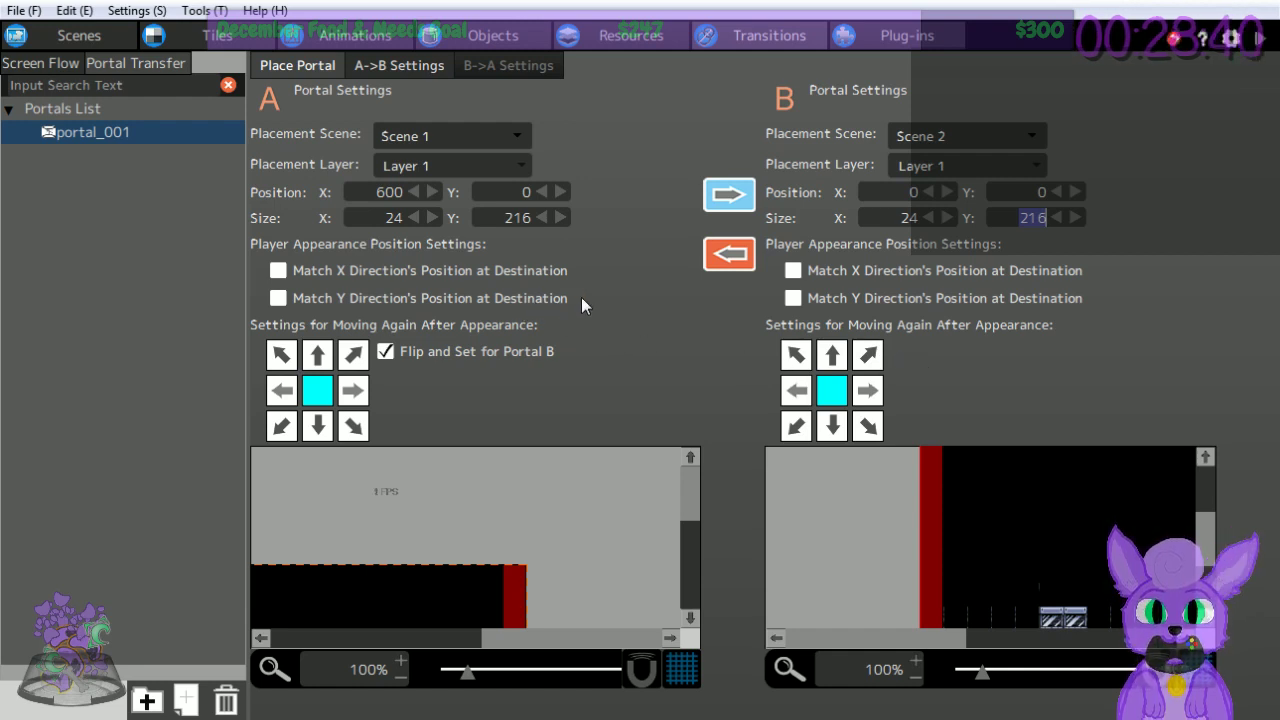
drag(698, 512, 688, 563)
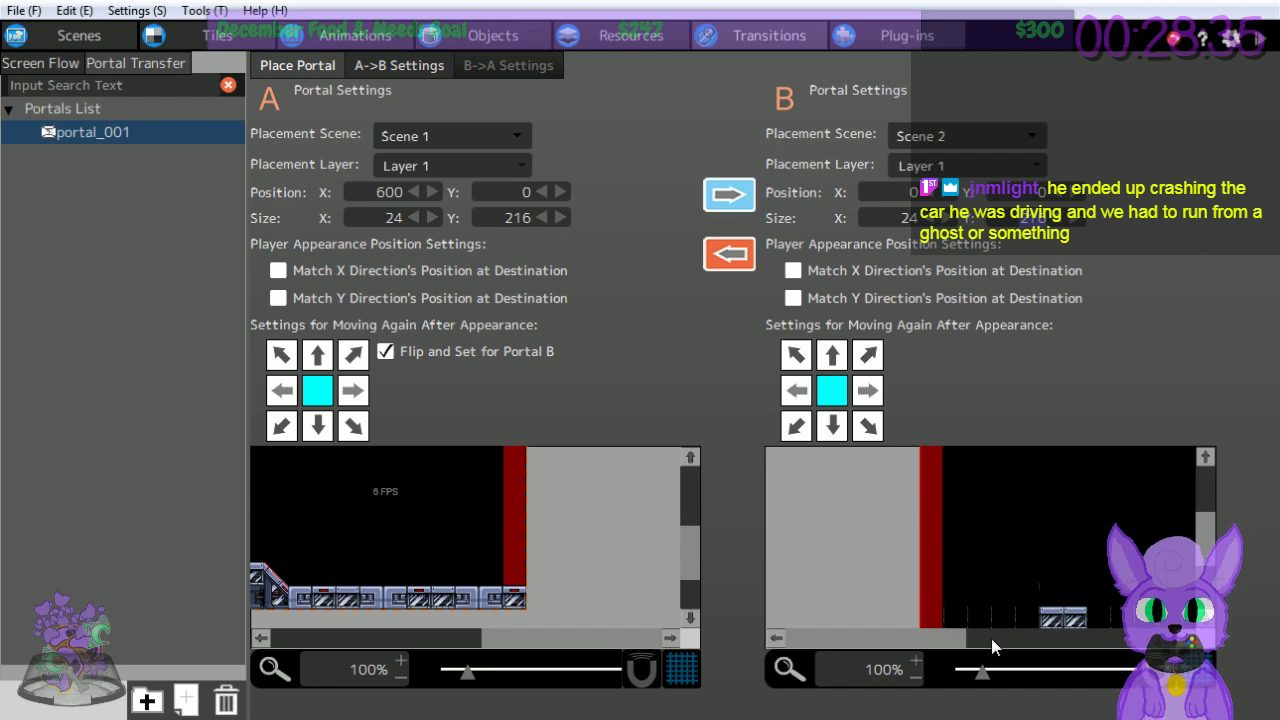
mouse_move(926, 647)
mouse_down()
mouse_move(966, 647)
mouse_move(926, 647)
mouse_up()
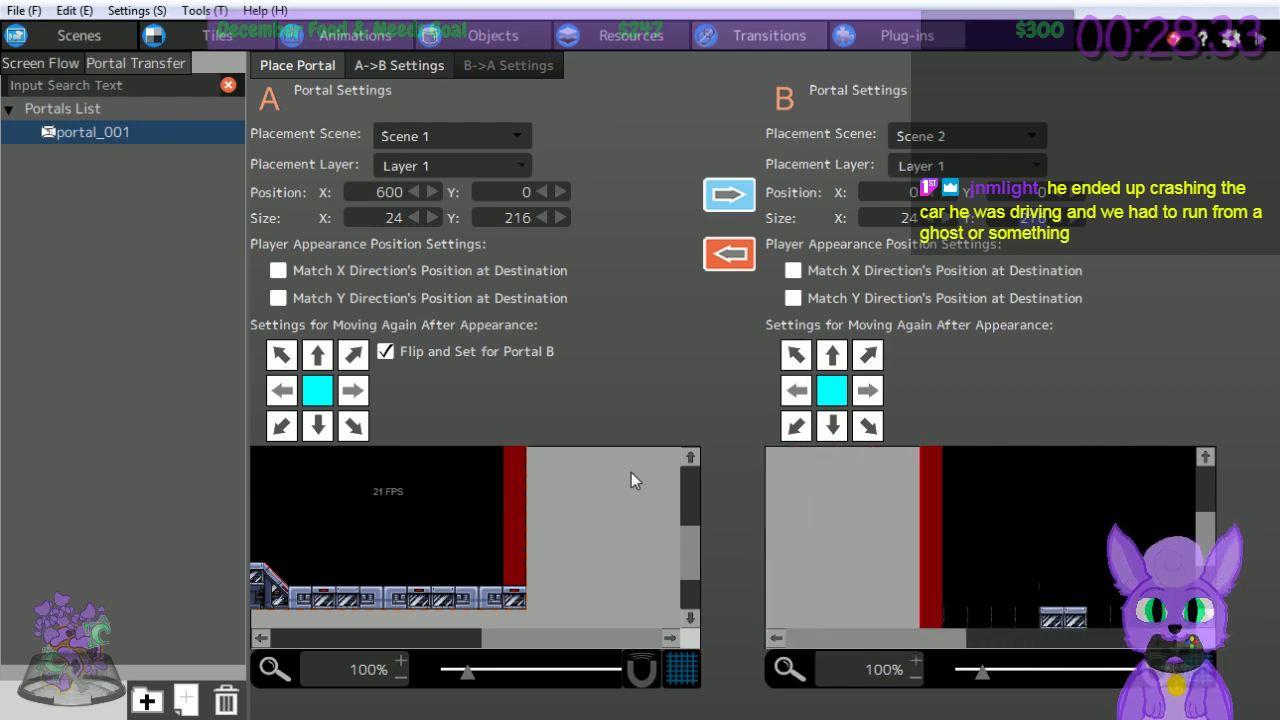
Turn off Flip and Set for Portal B, giving A rightward exits and B leftward exits.
click(386, 353)
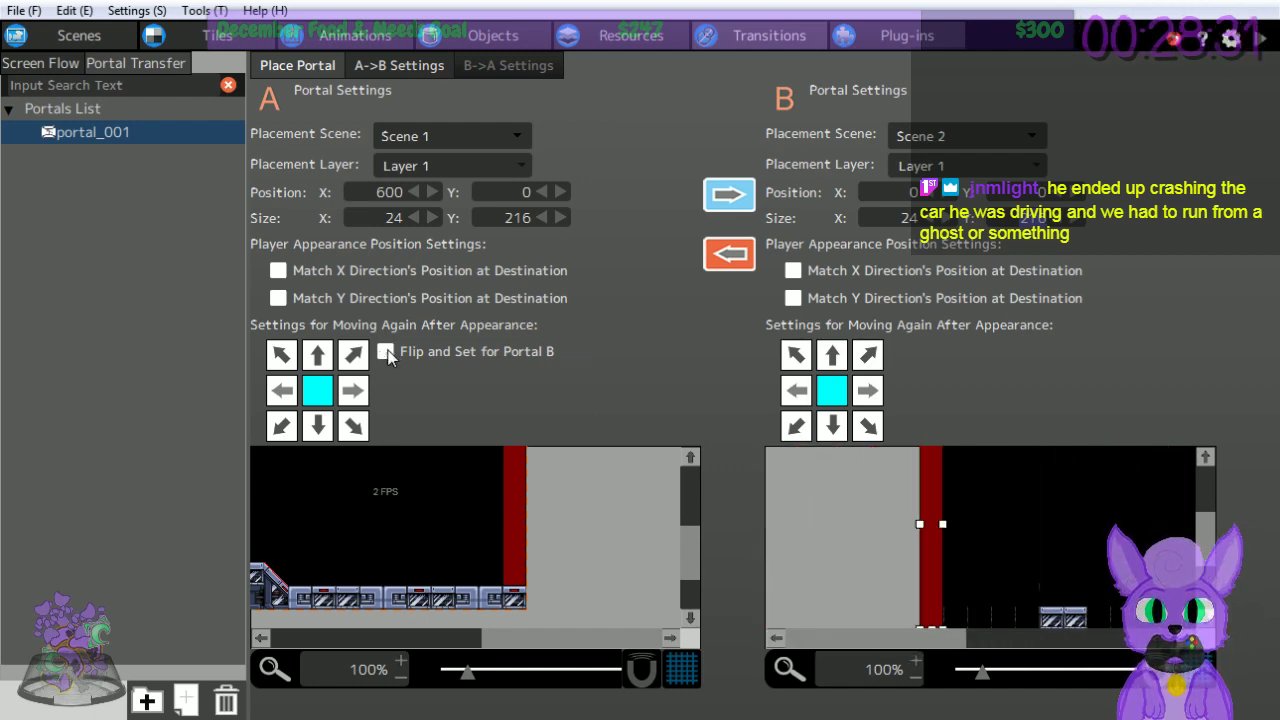
click(386, 353)
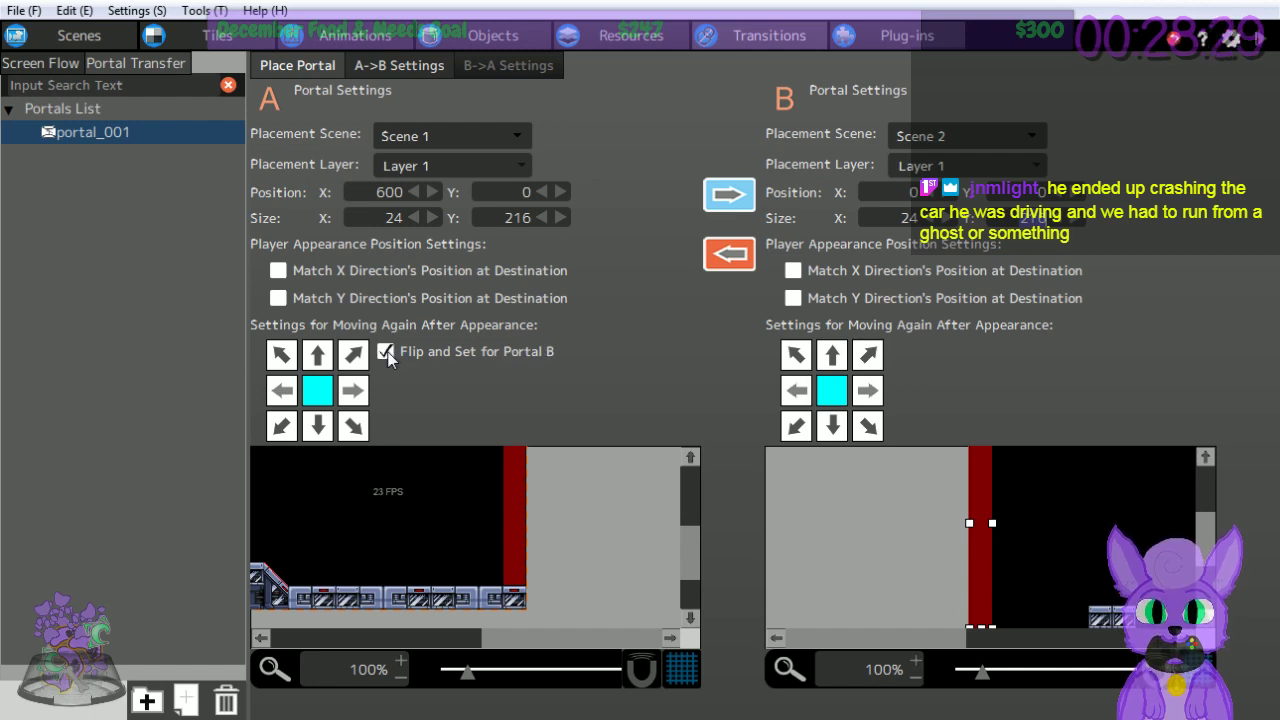
click(386, 353)
click(360, 362)
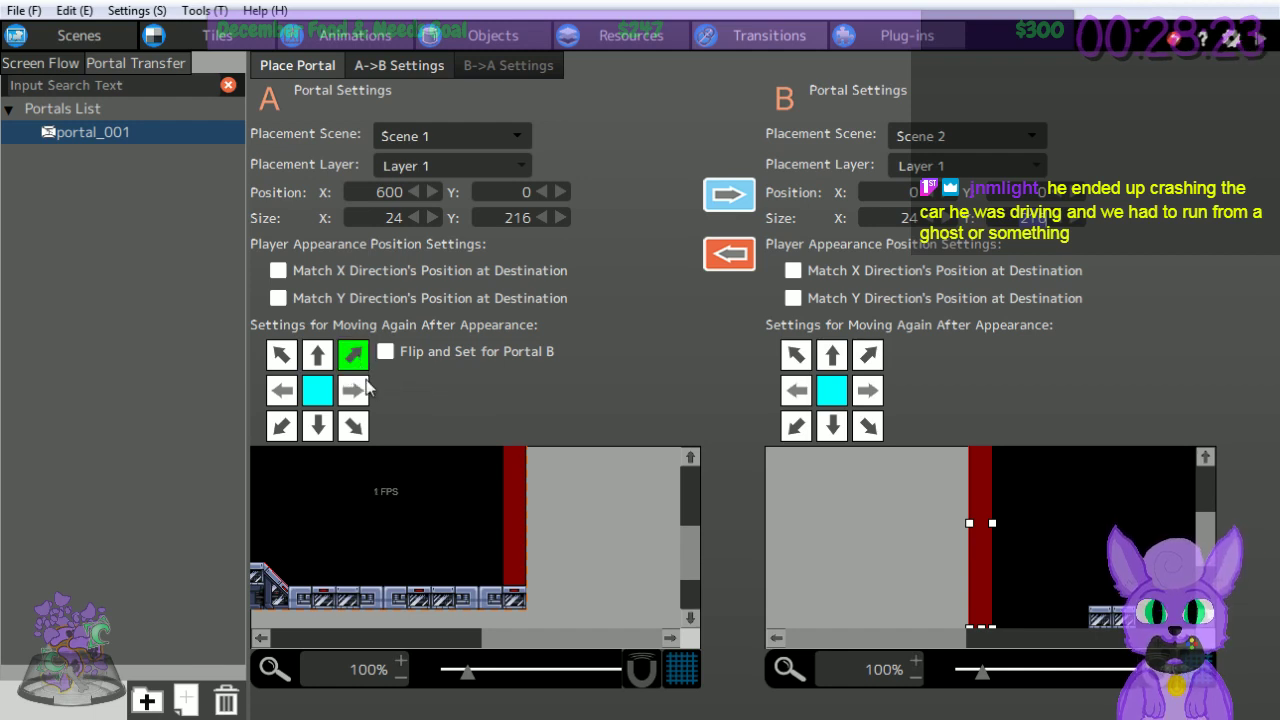
click(358, 399)
click(362, 424)
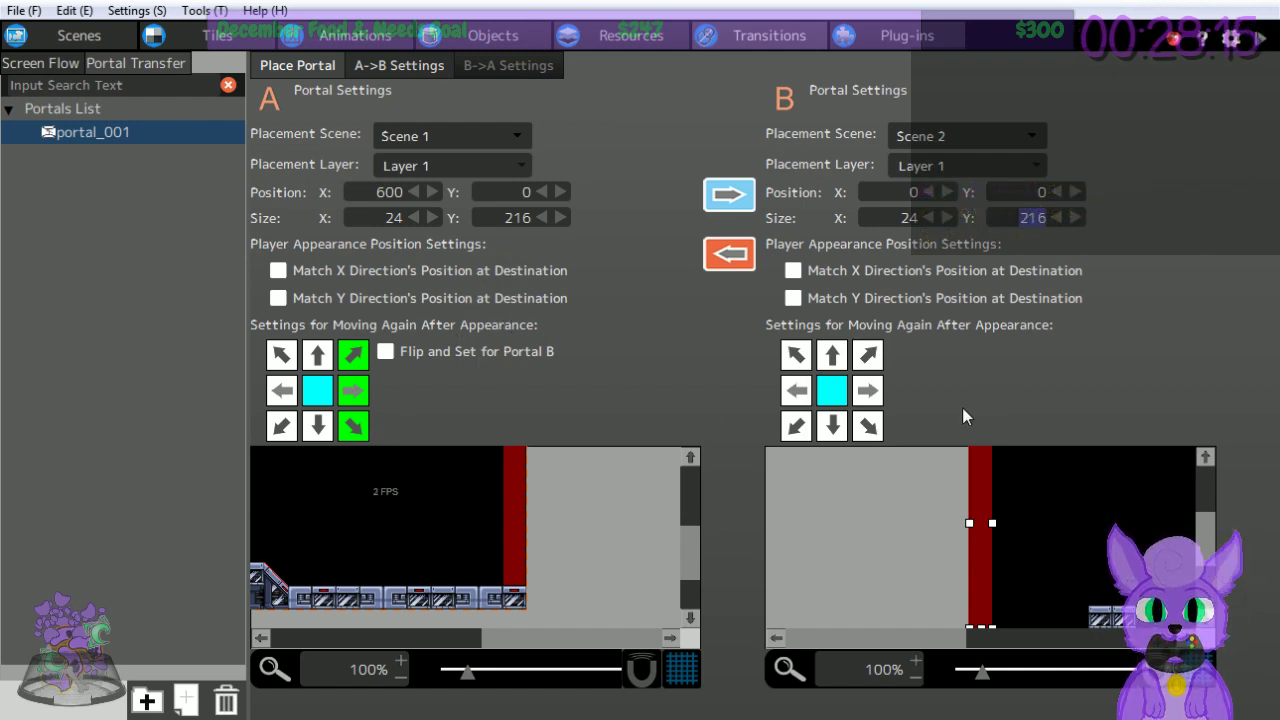
click(796, 354)
click(796, 390)
click(796, 426)
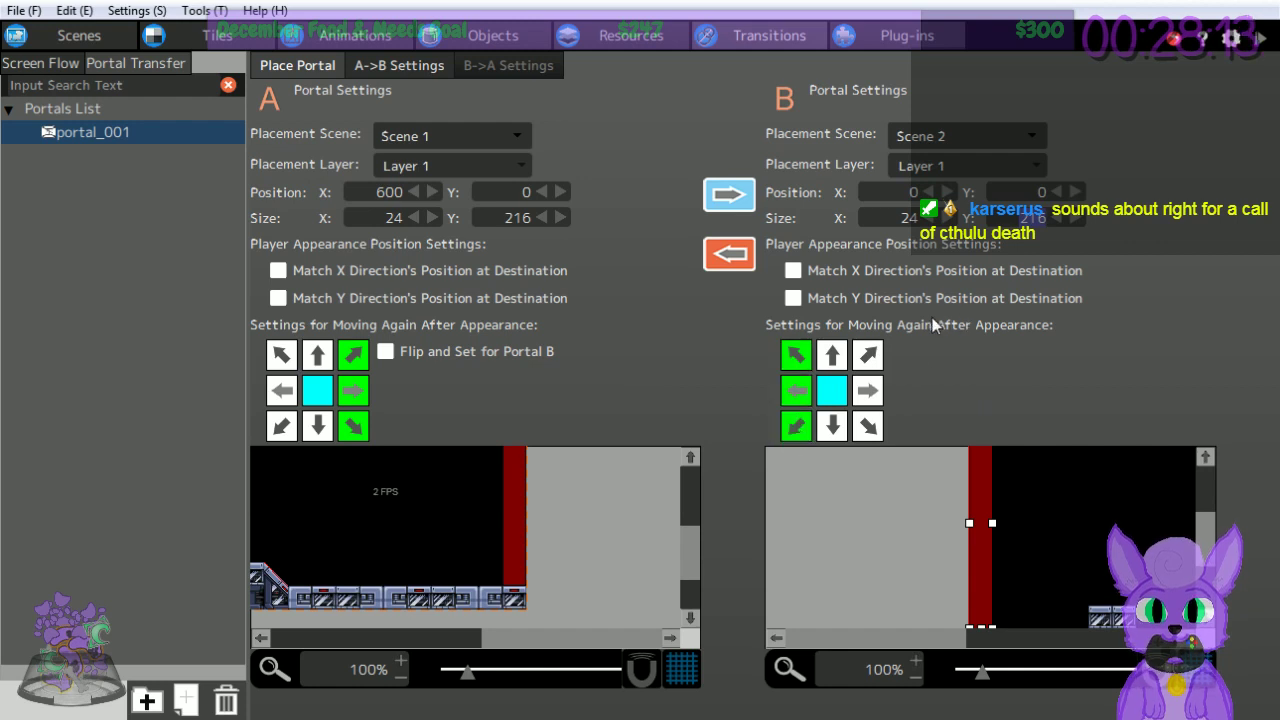
Start a test play of the game.
click(22, 10)
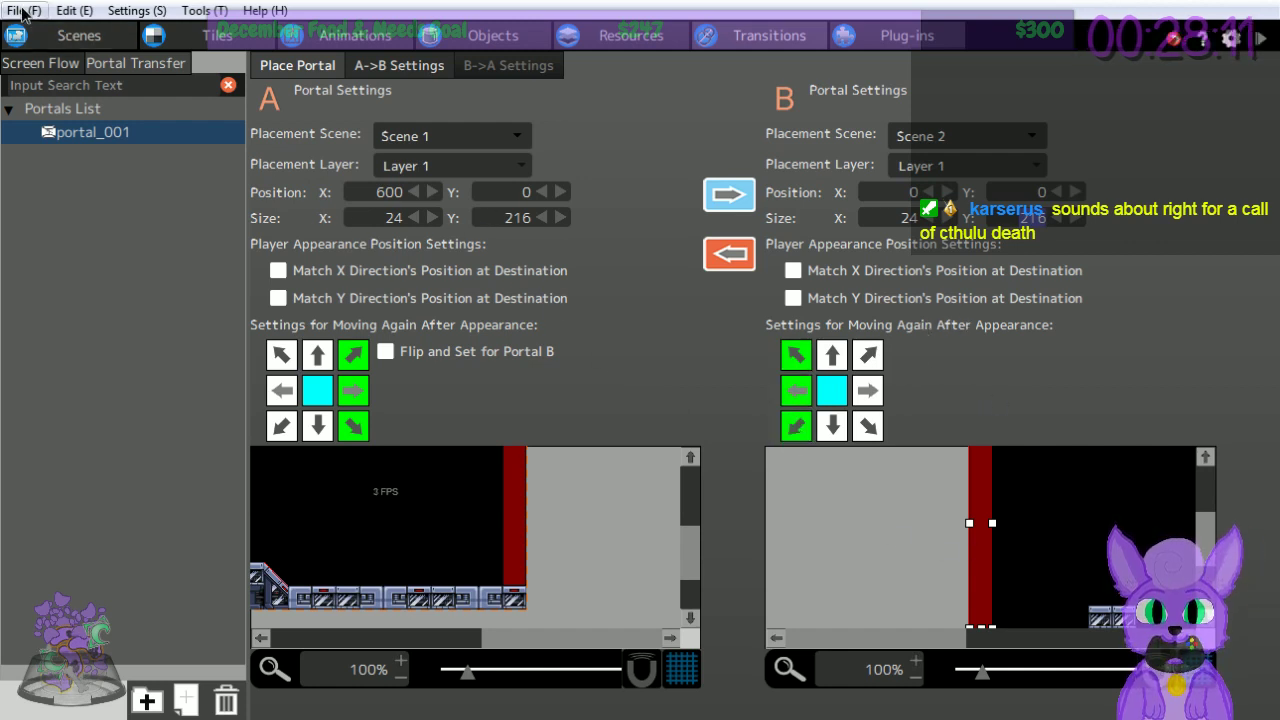
click(54, 103)
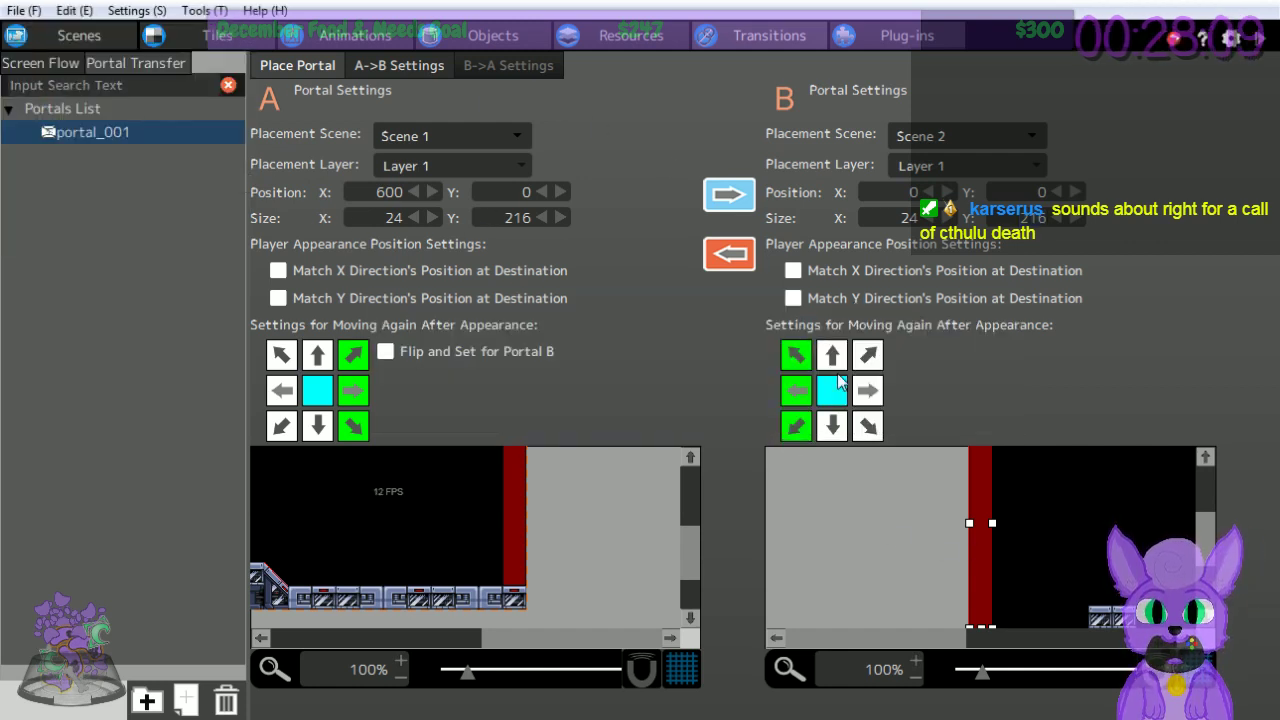
click(1260, 37)
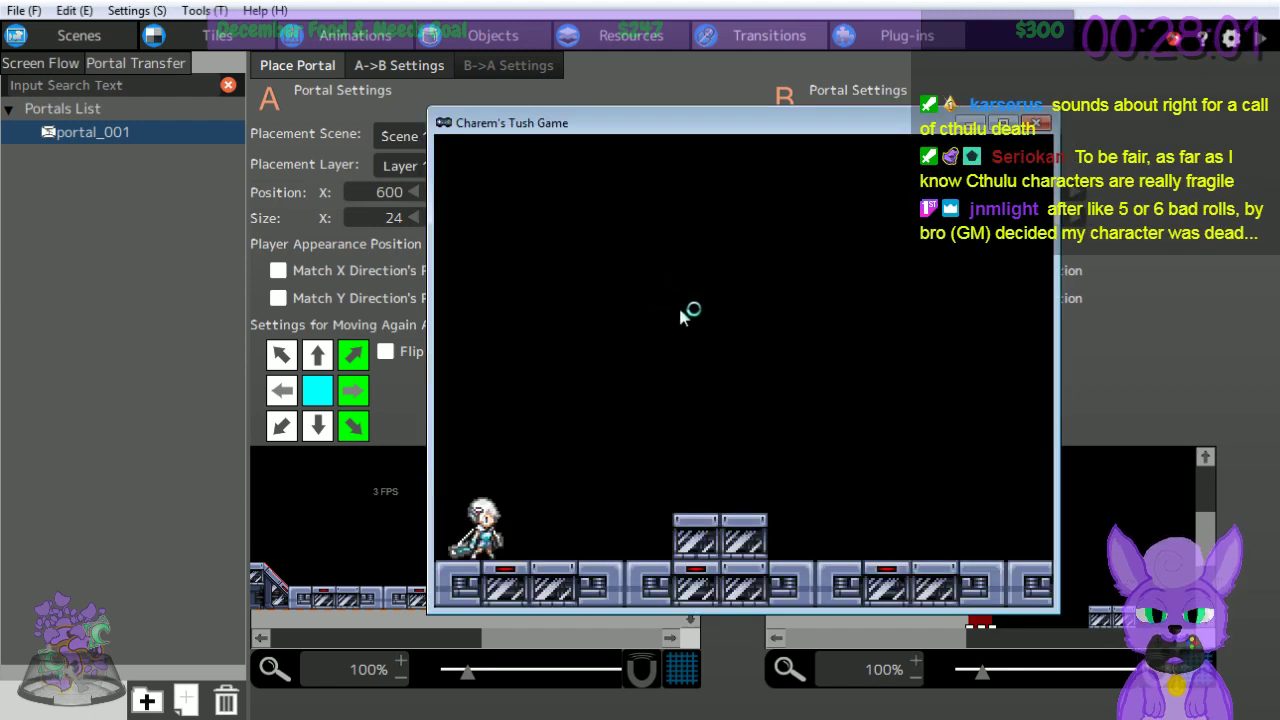
Run the character left and right with the arrow keys and jump with Z across the level.
key(Right)
key(z)
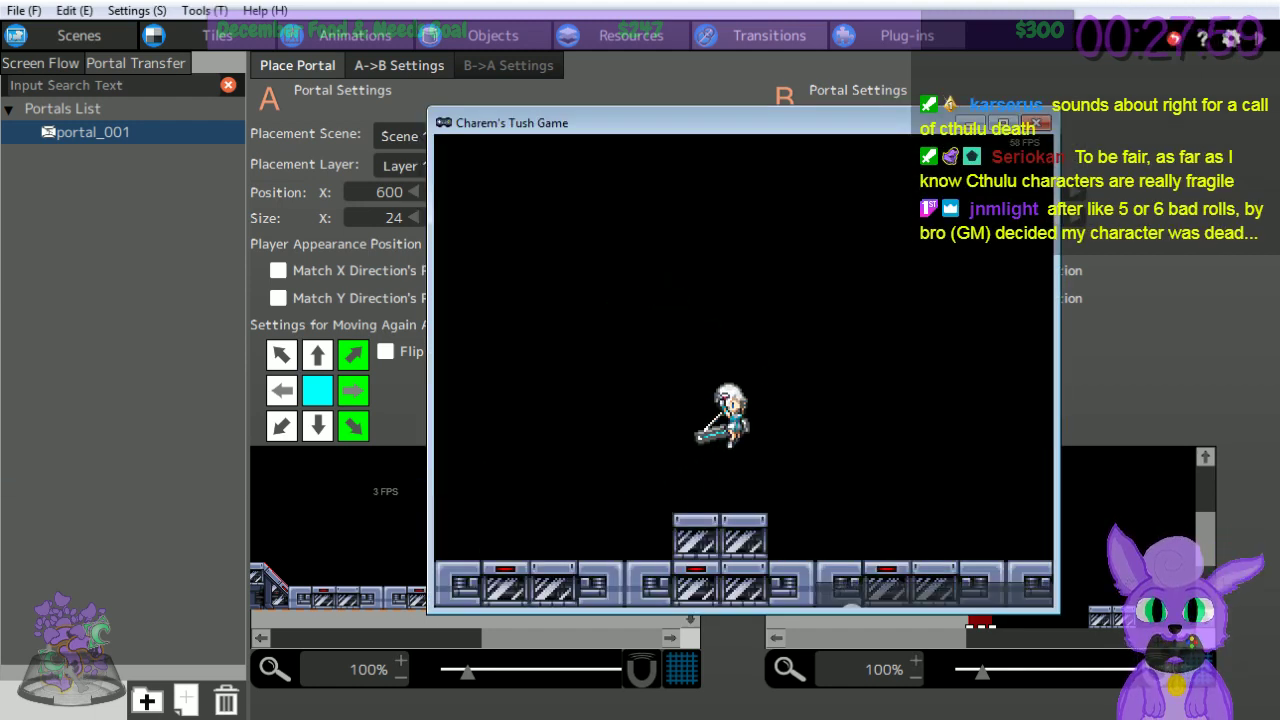
key(Left)
key(z)
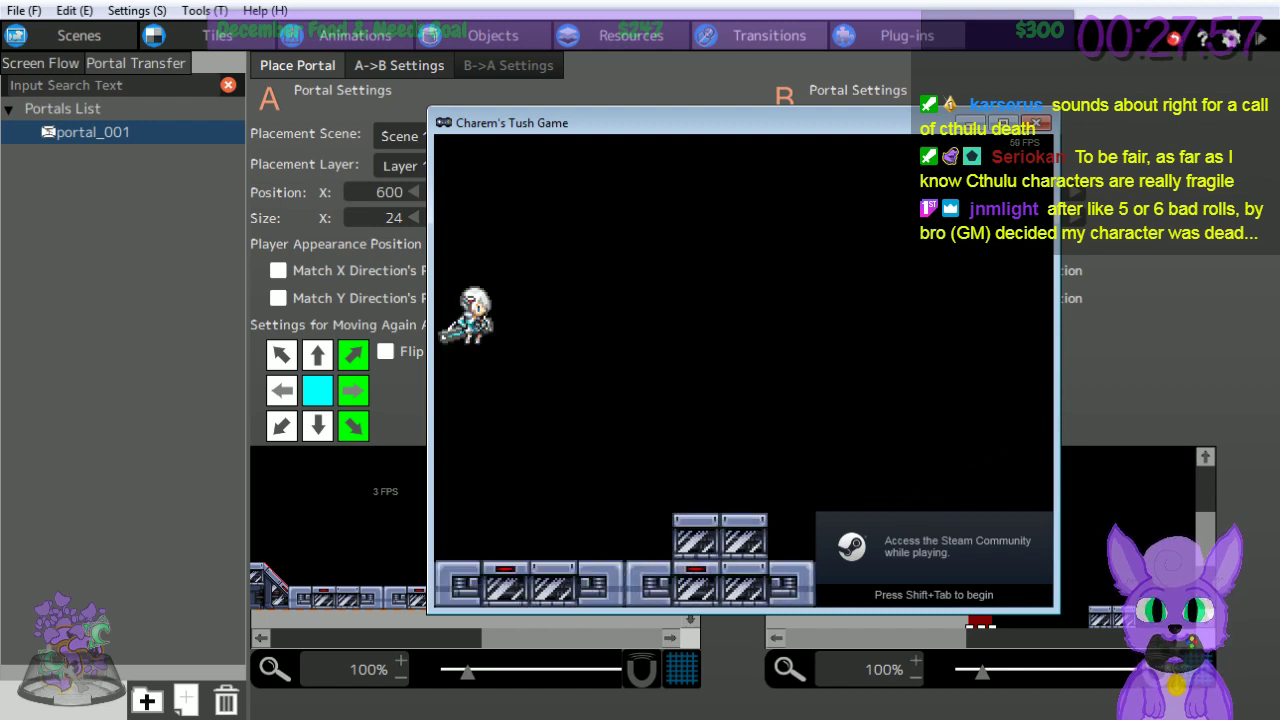
key(Left)
key(z)
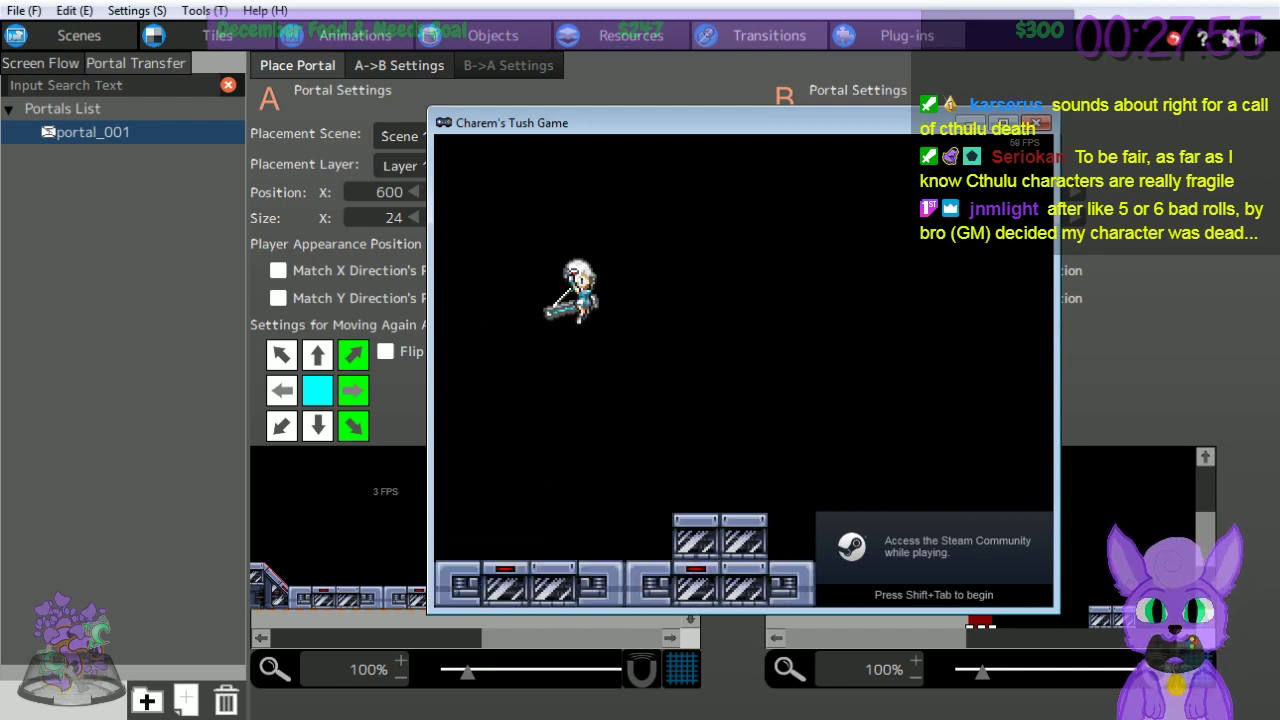
key(Right)
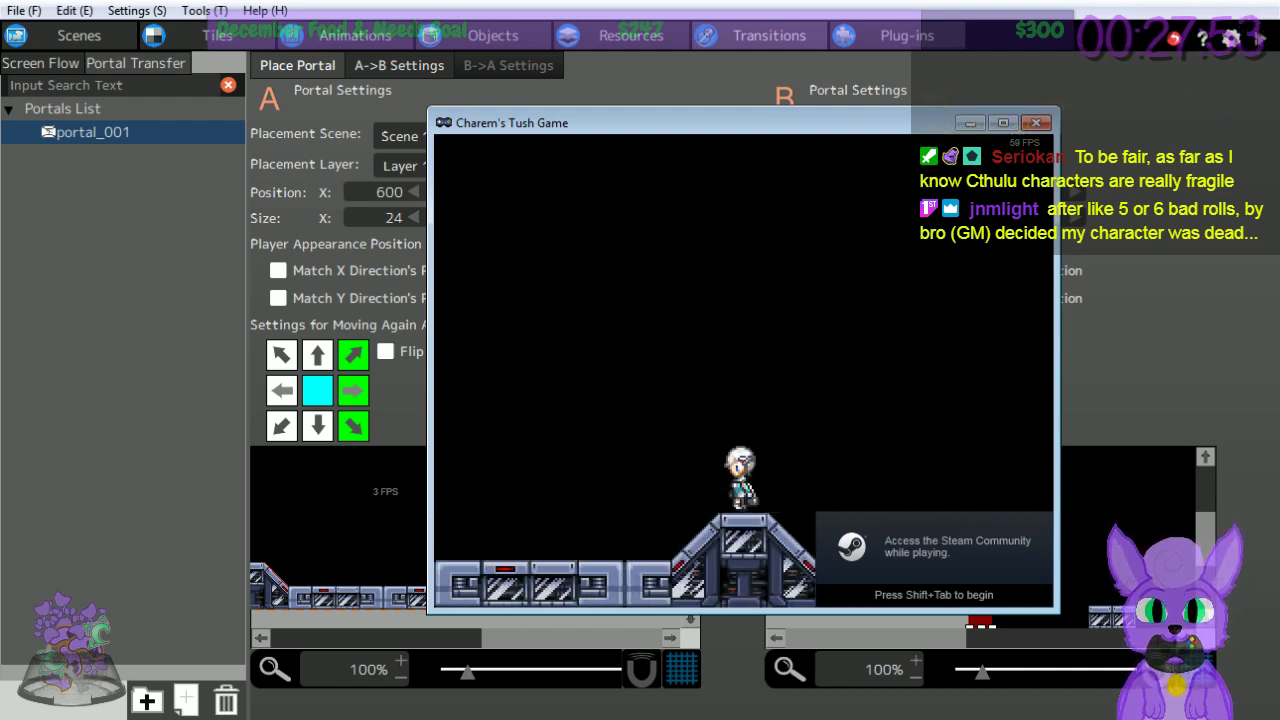
key(z)
key(Left)
key(z)
key(Right)
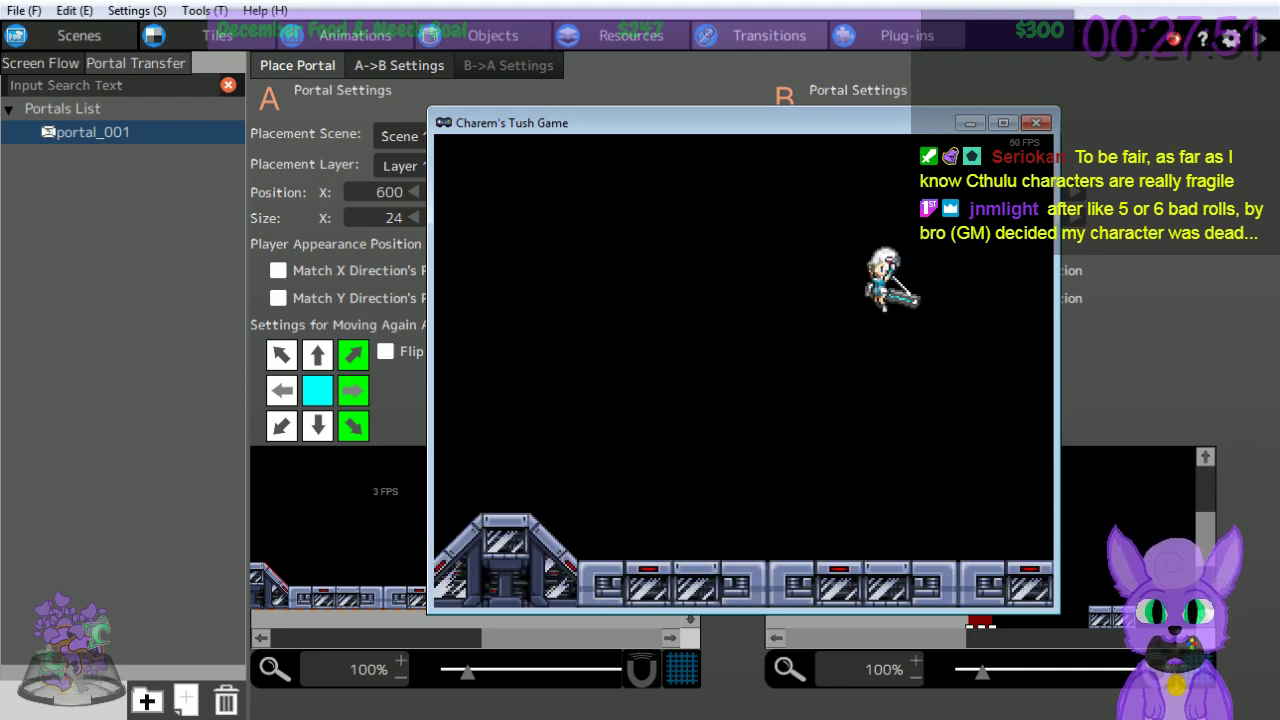
key(z)
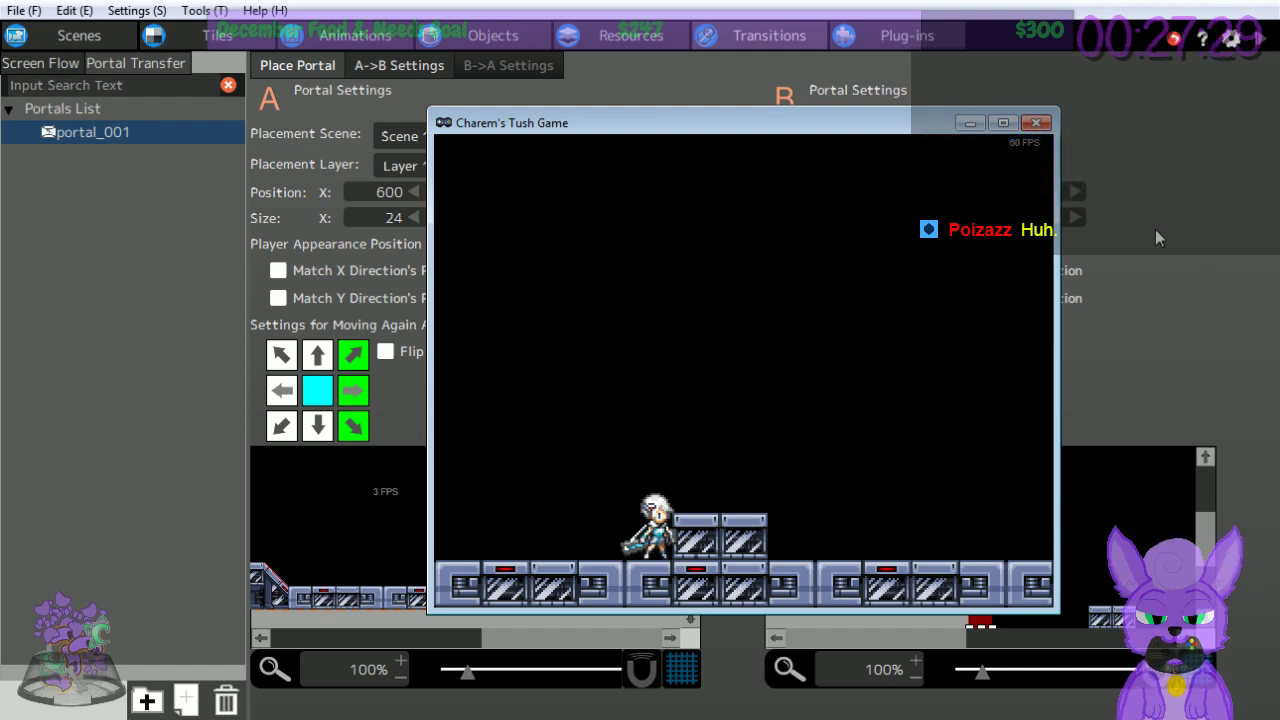
Close the test play and launch the Step 5: Create an Enemy tutorial.
click(1036, 122)
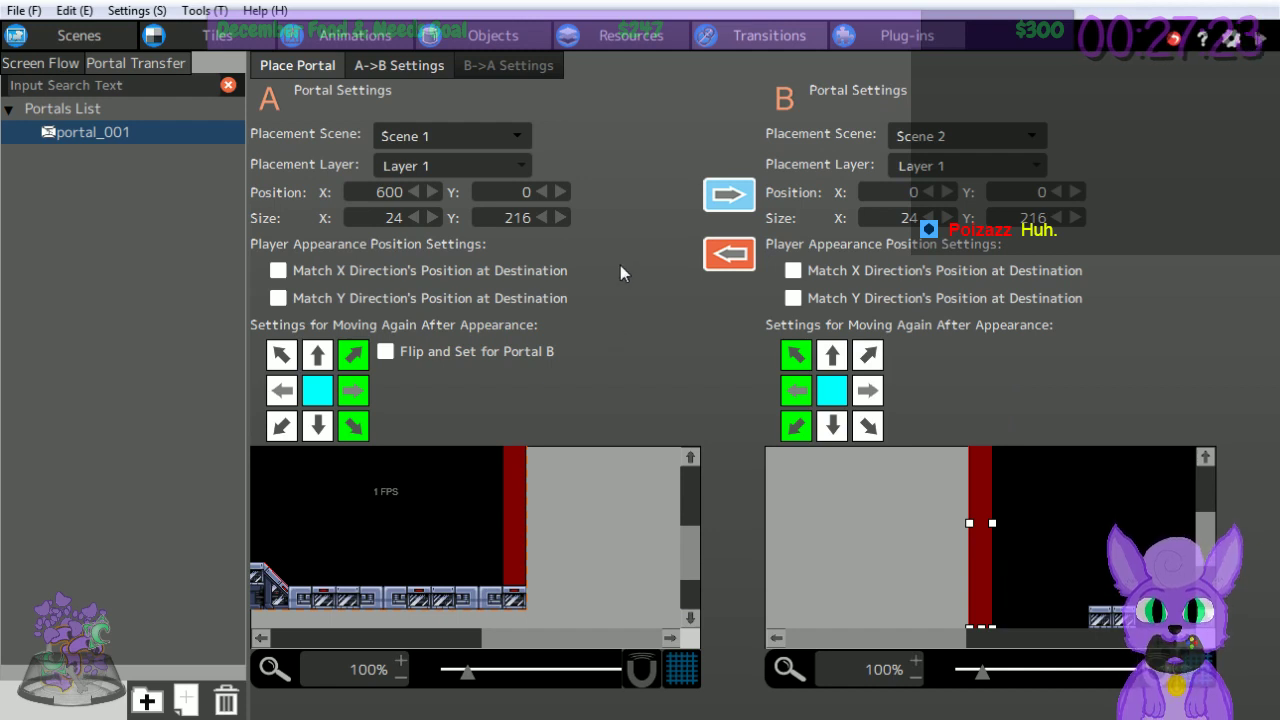
click(723, 385)
click(265, 10)
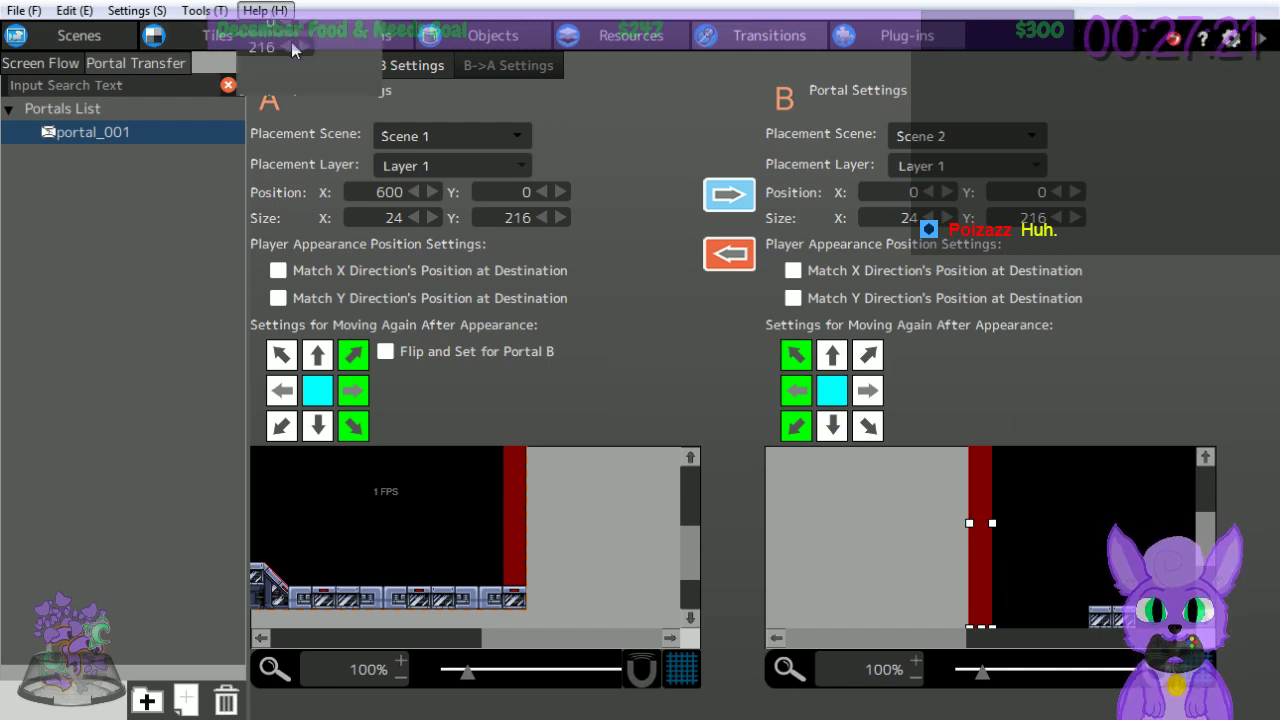
click(299, 58)
click(667, 250)
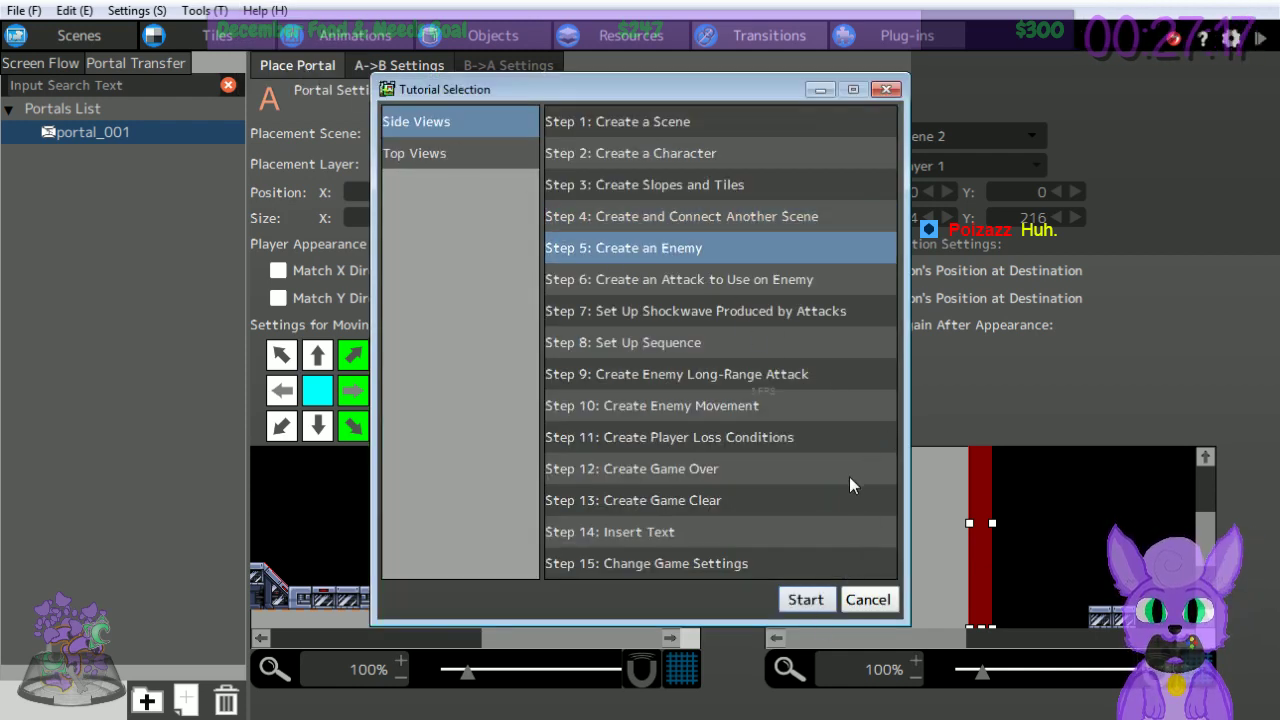
click(806, 603)
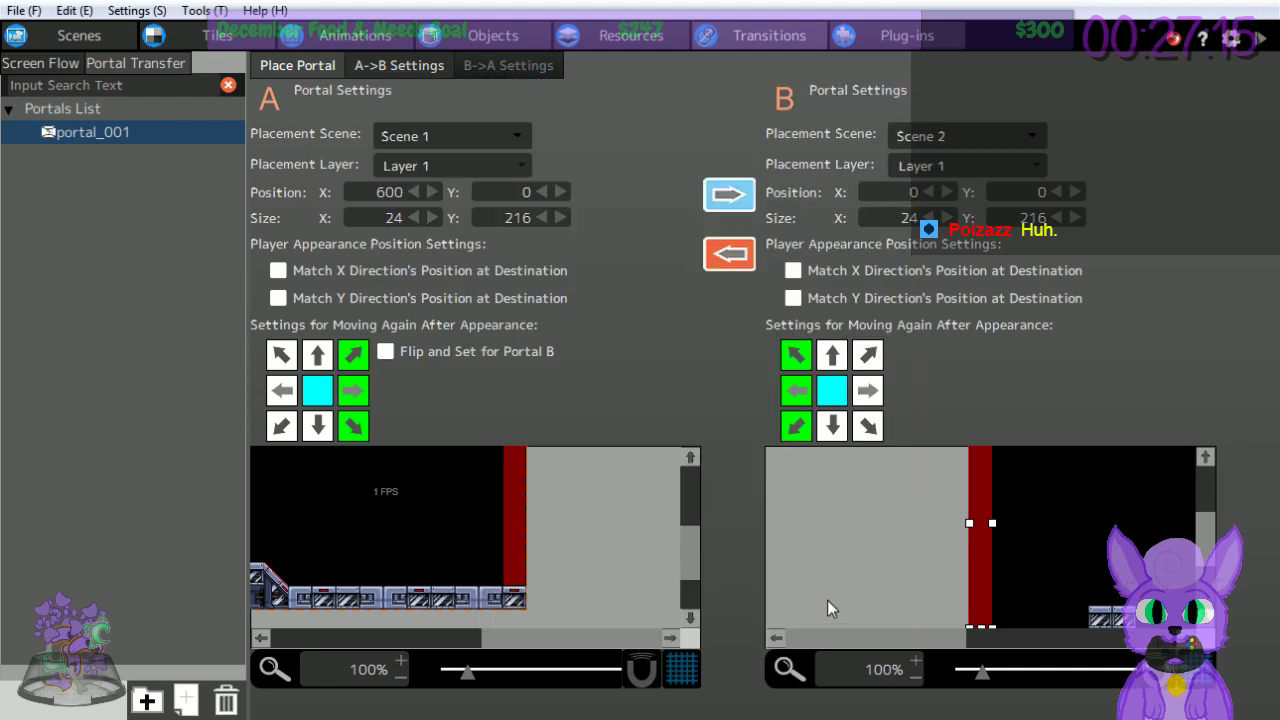
In the music folder window, select the next music file and move the window aside.
key(alt+Tab)
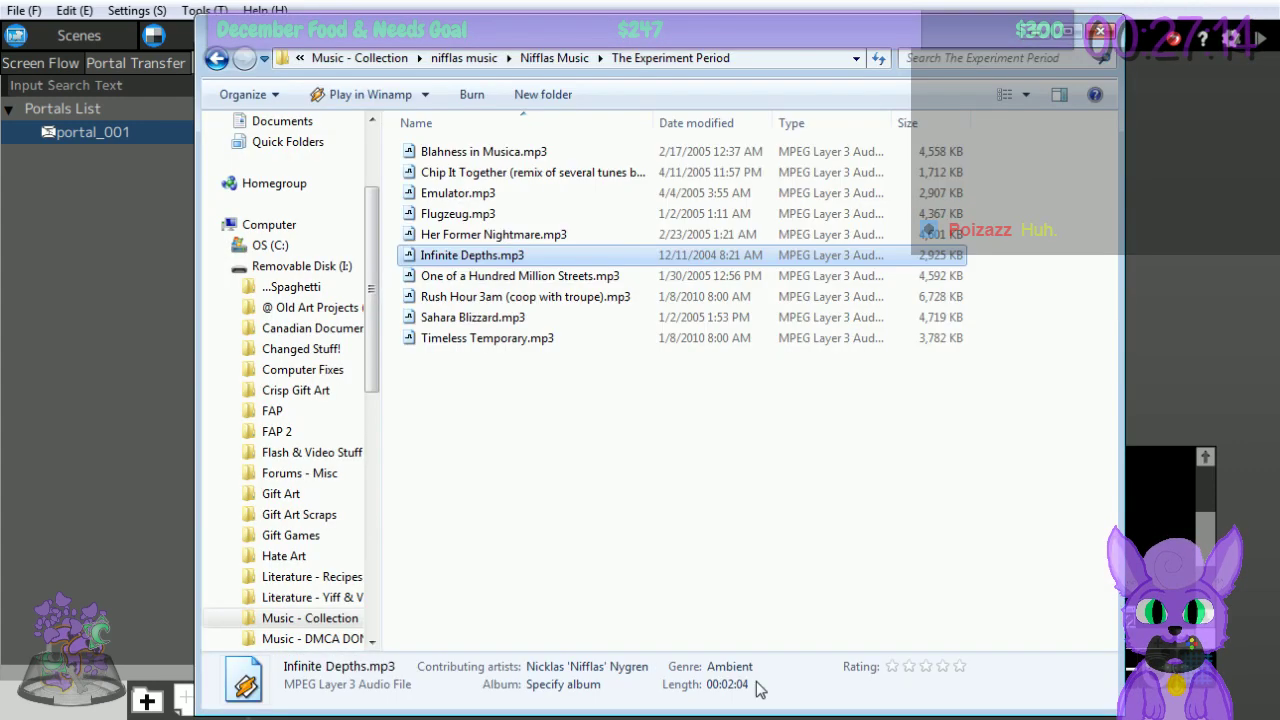
key(Down)
click(1053, 18)
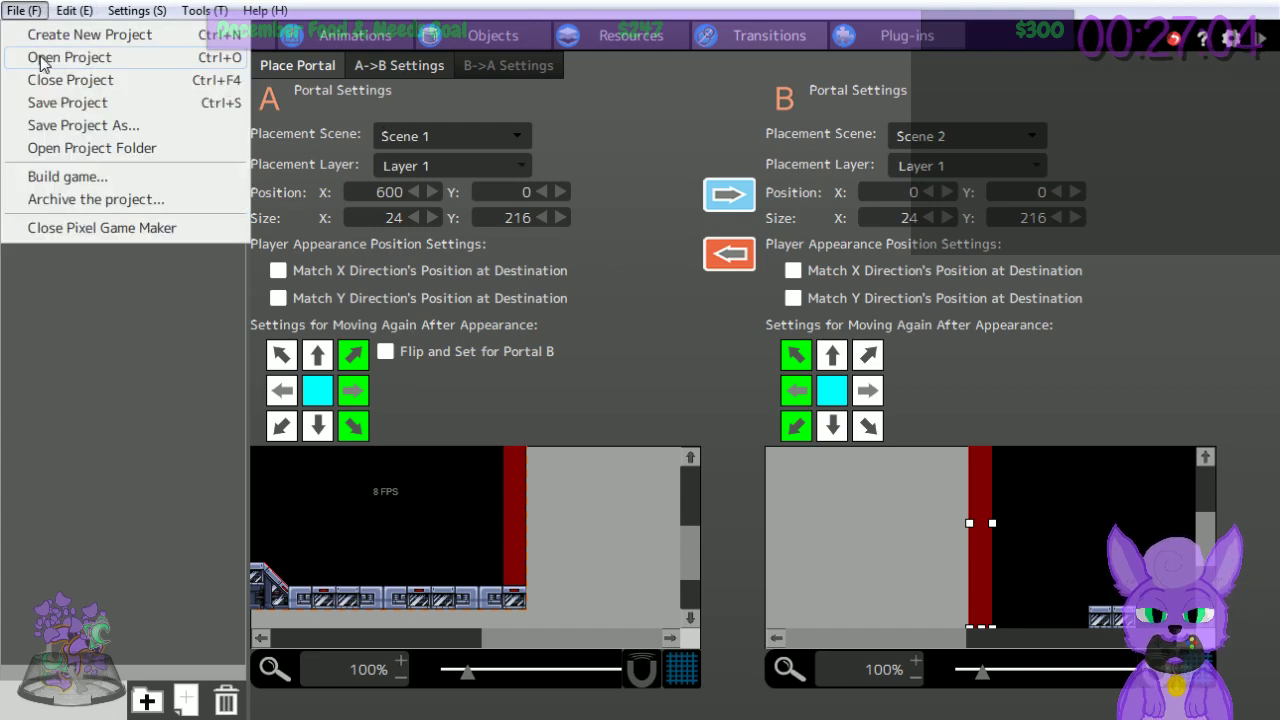
Open the Game.pgmproject project and go to its Objects.
click(60, 57)
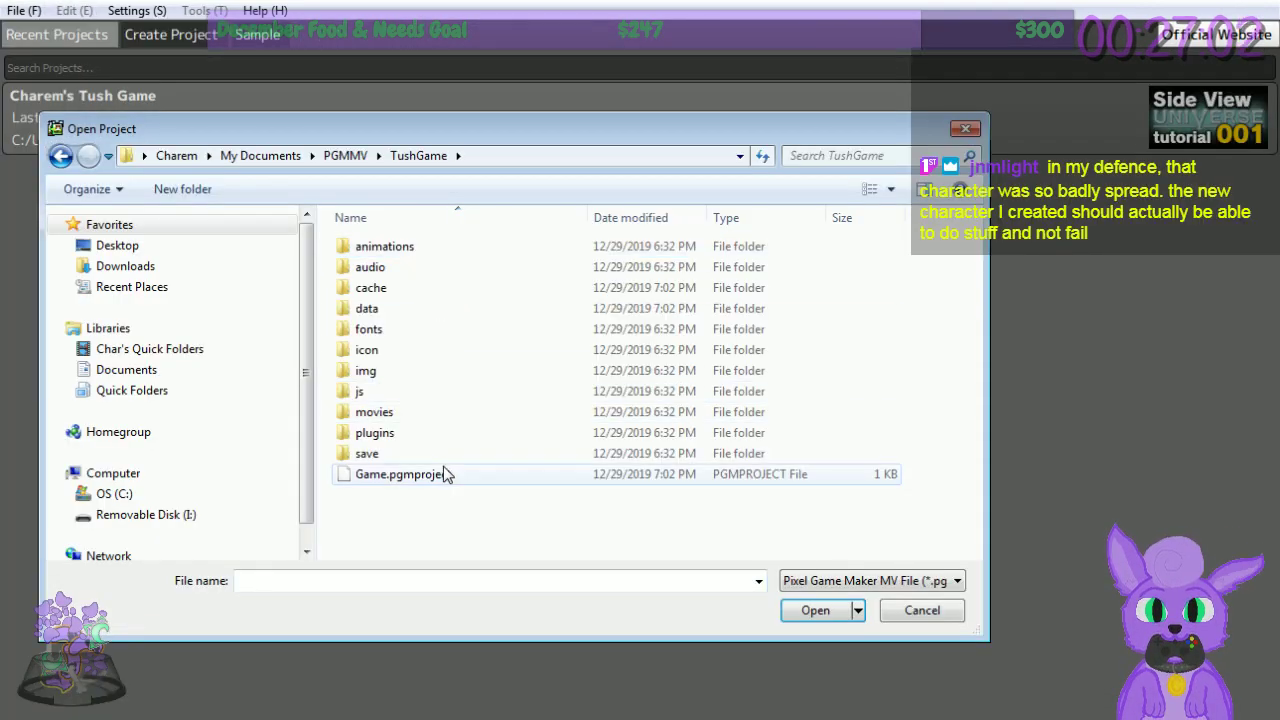
double_click(445, 473)
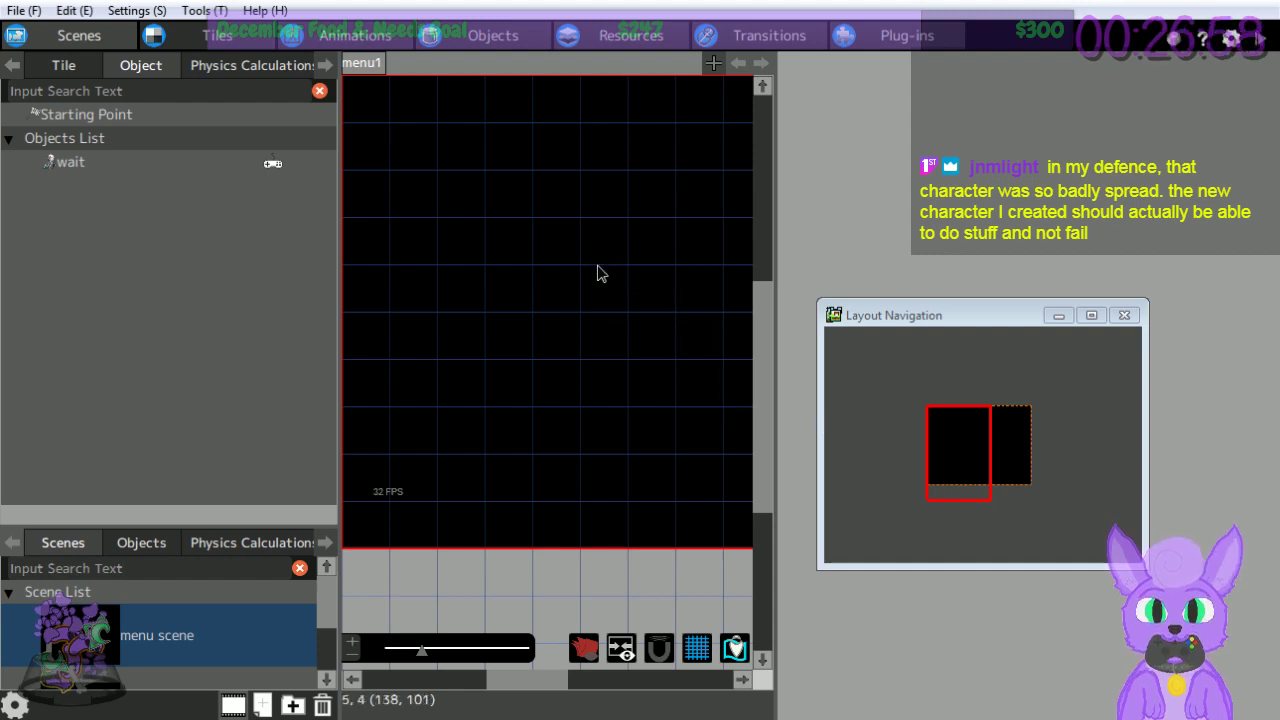
click(485, 42)
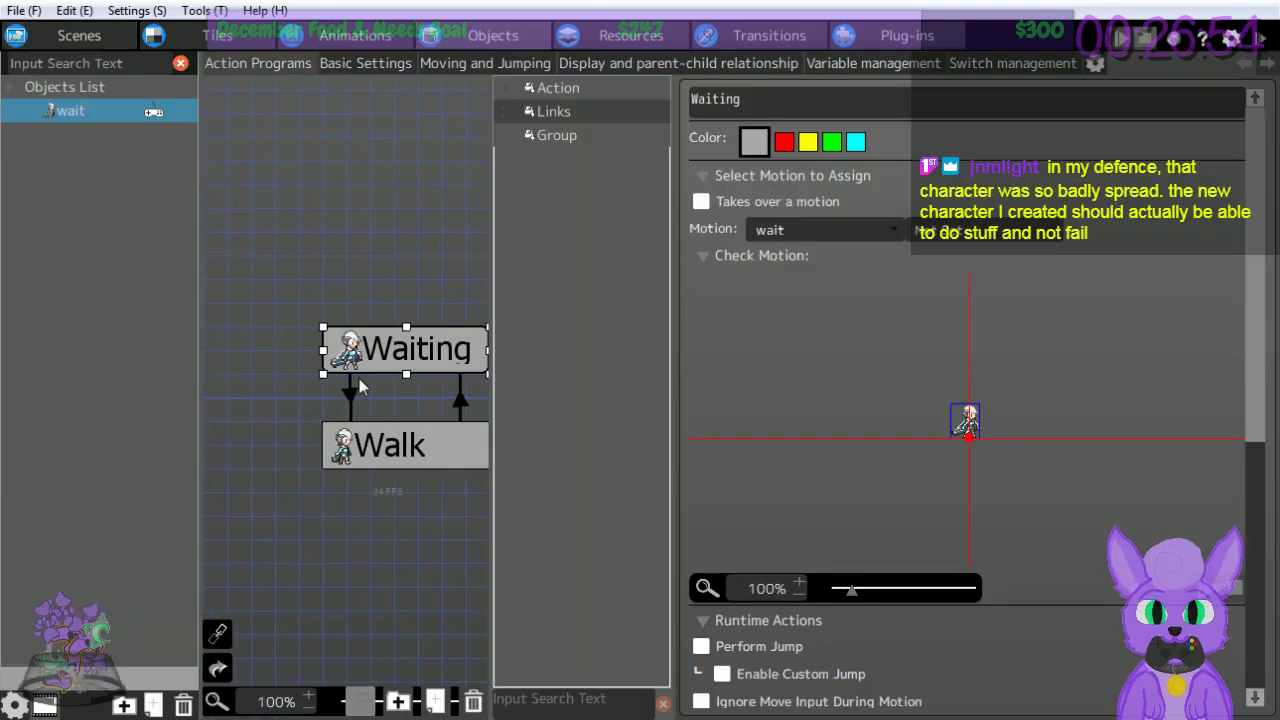
Create the Enemy 1 object with the ENEMY crawling animation and an object group.
click(153, 705)
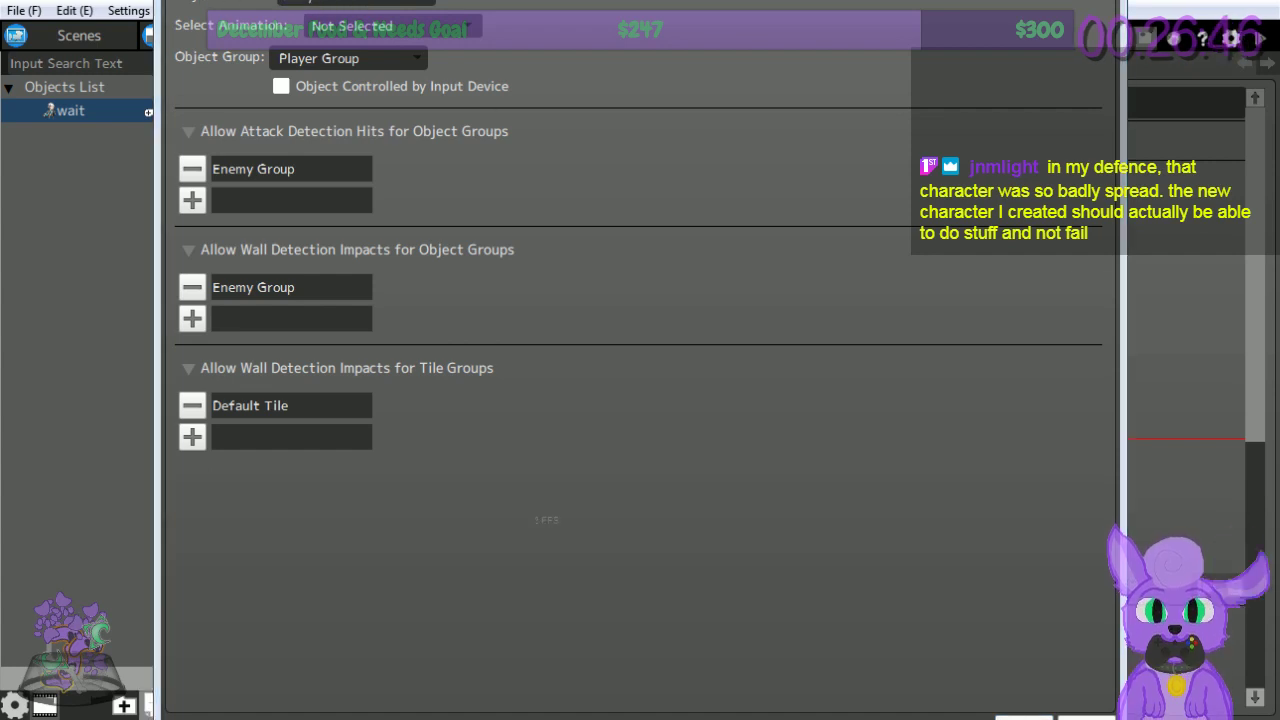
click(380, 26)
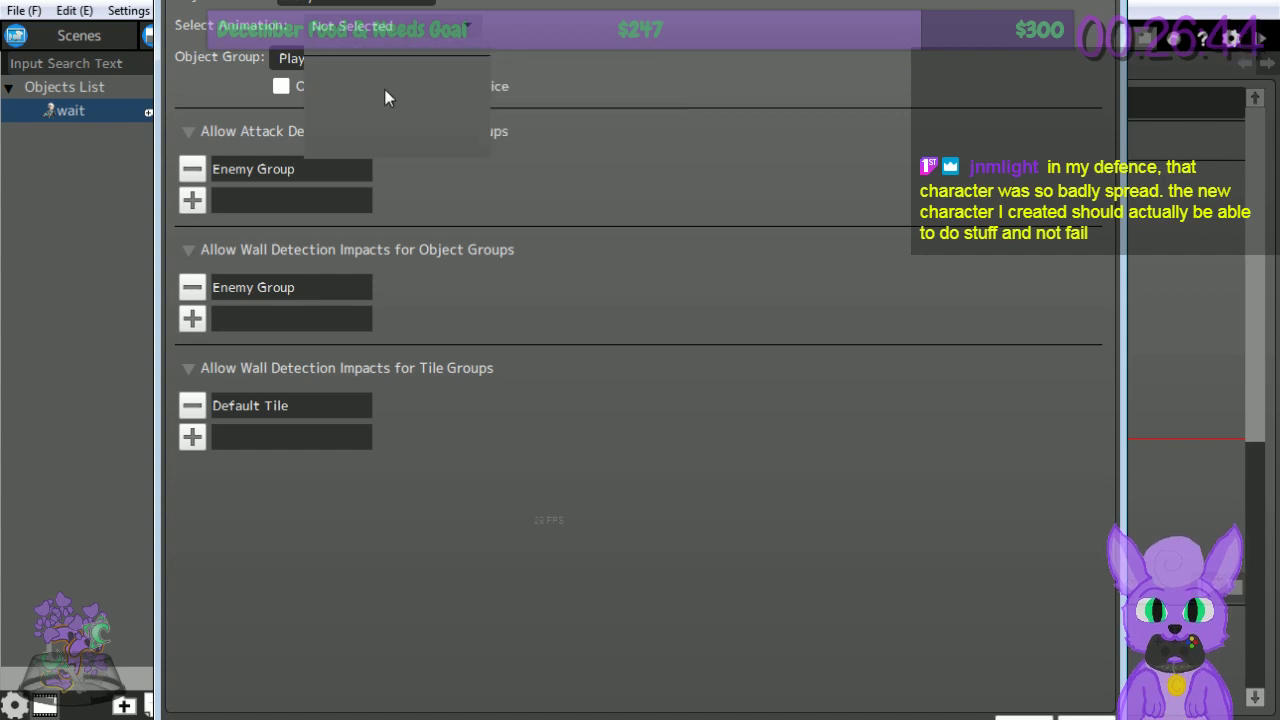
mouse_move(466, 98)
click(525, 97)
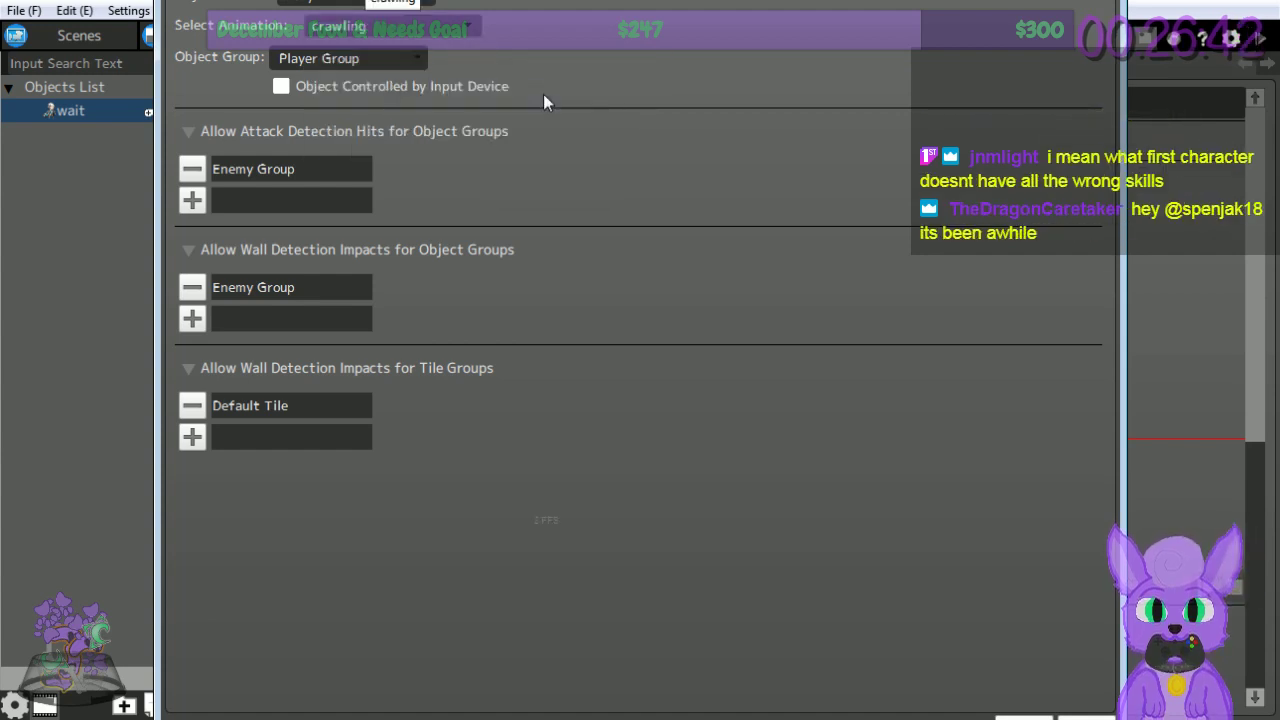
click(344, 60)
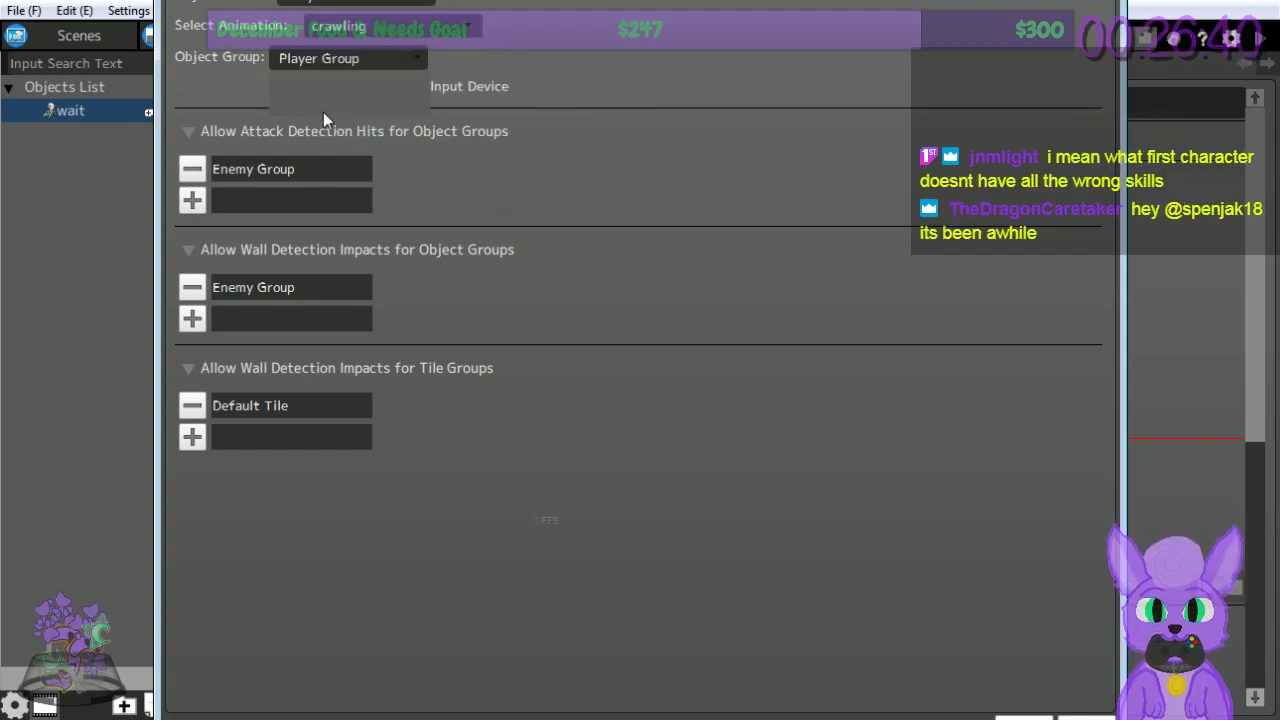
click(323, 112)
click(1040, 712)
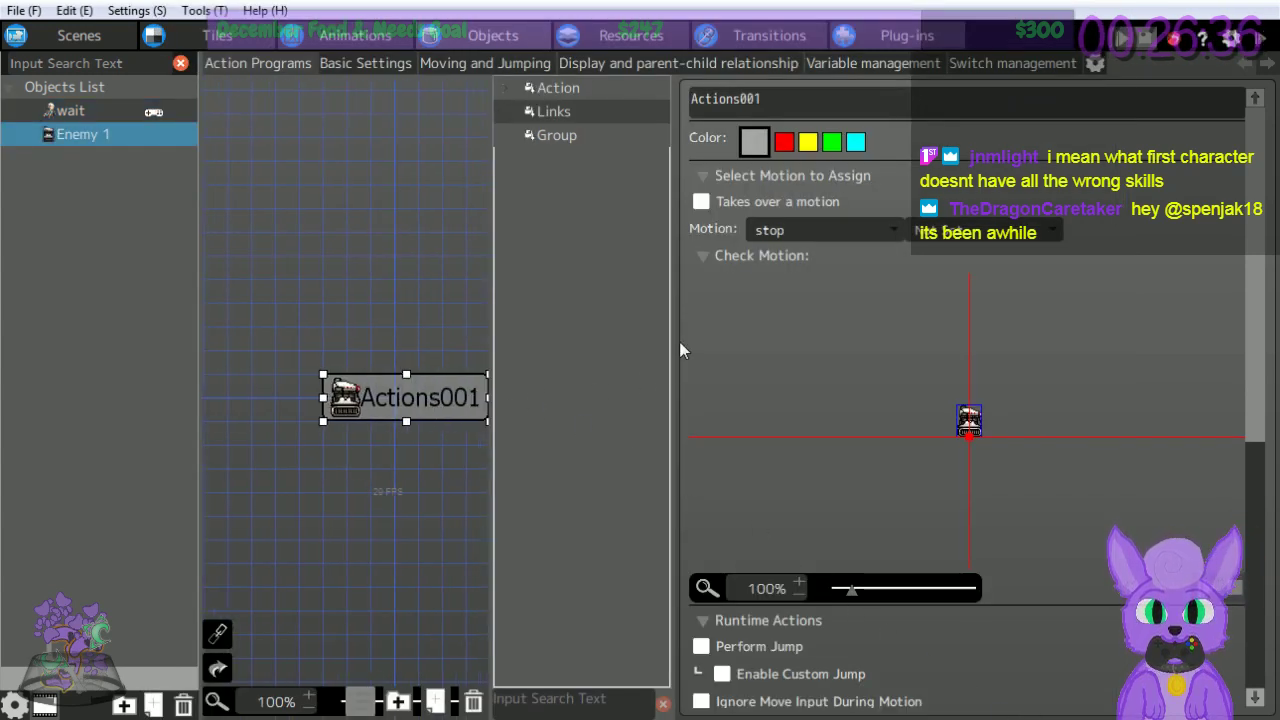
Rename Enemy 1's Actions001 action to Waiting and assign it the move motion.
drag(673, 356, 846, 400)
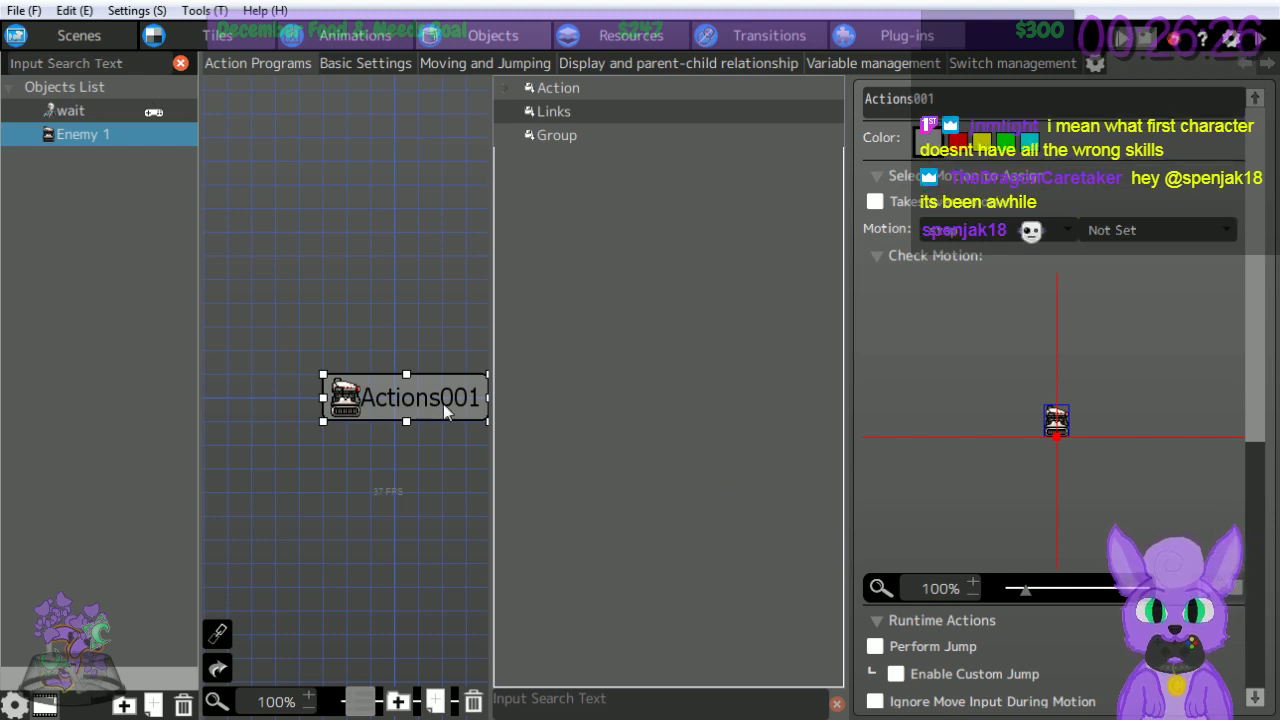
click(505, 477)
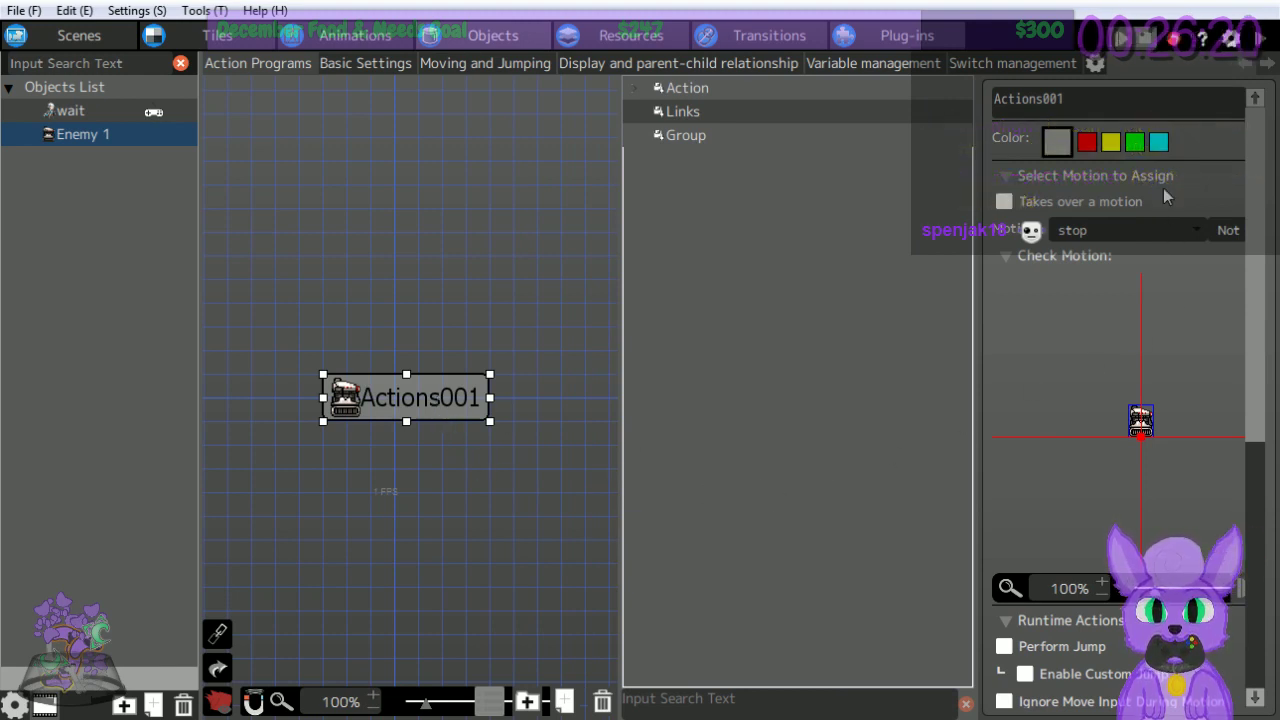
drag(977, 343, 952, 78)
text(Waiting)
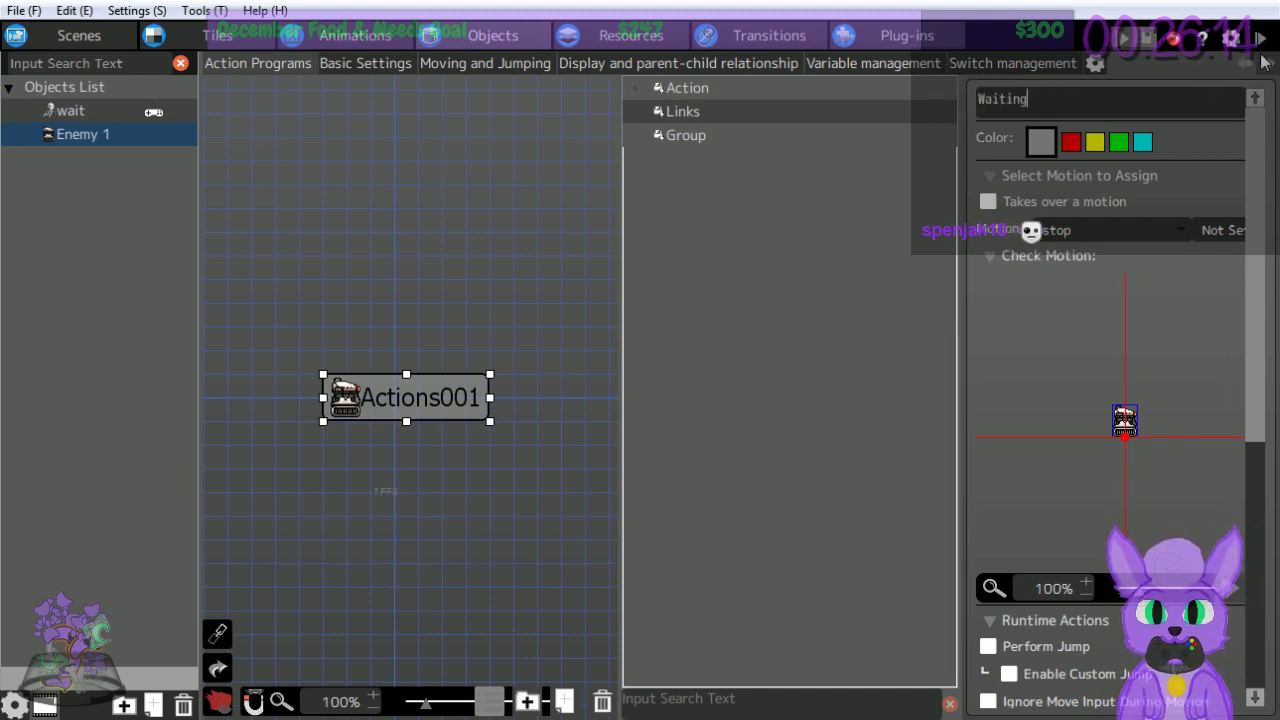
click(1150, 232)
click(1115, 298)
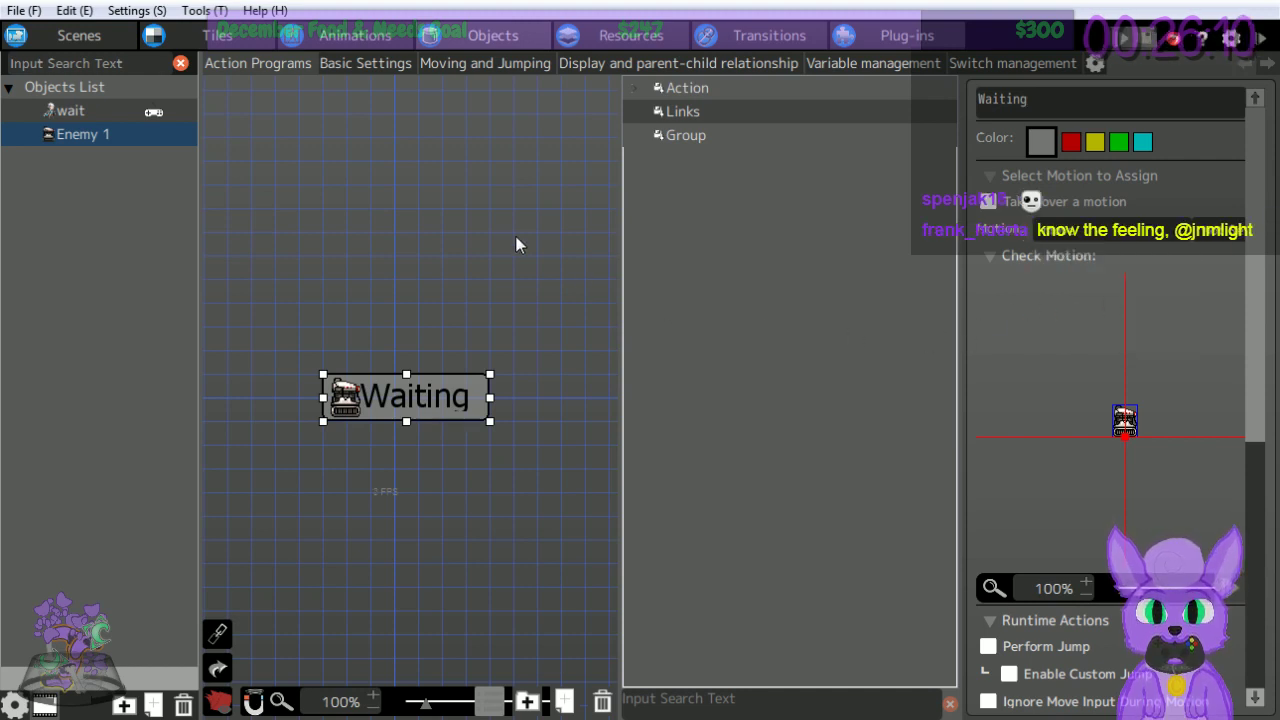
click(366, 63)
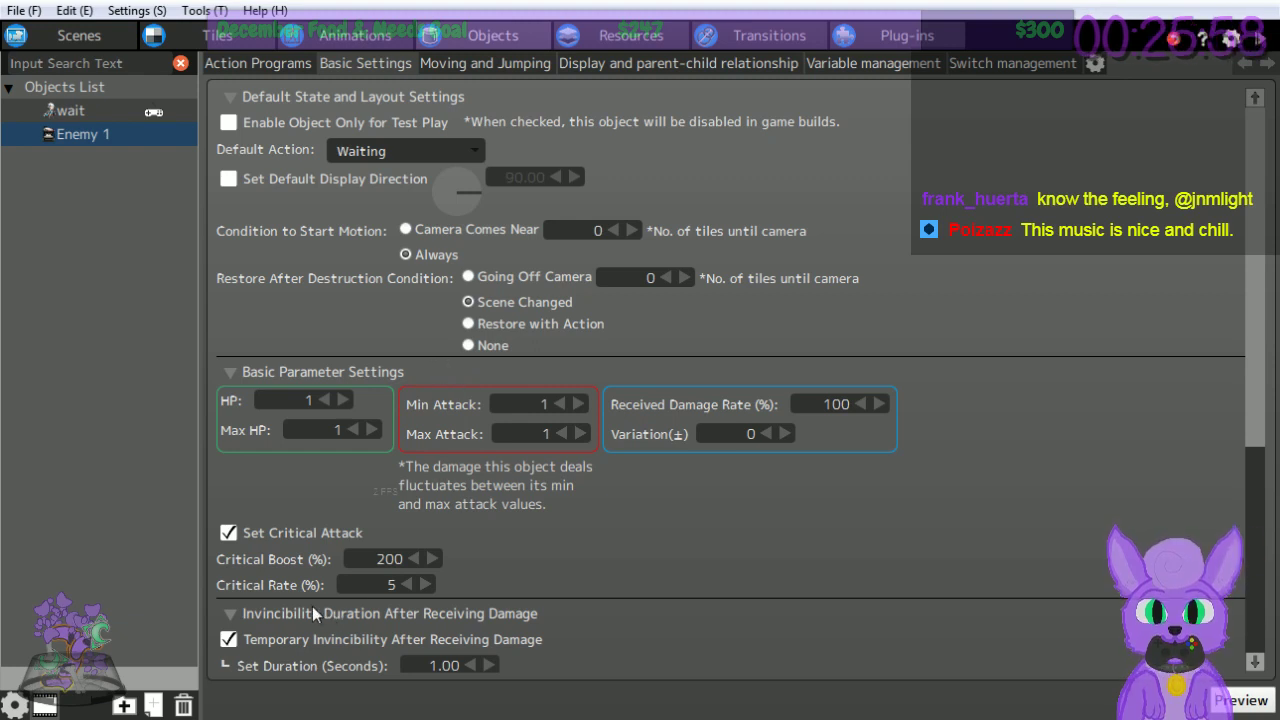
Uncheck Temporary Invincibility After Receiving Damage and Object Blinks During Invincibility for Enemy 1.
click(229, 640)
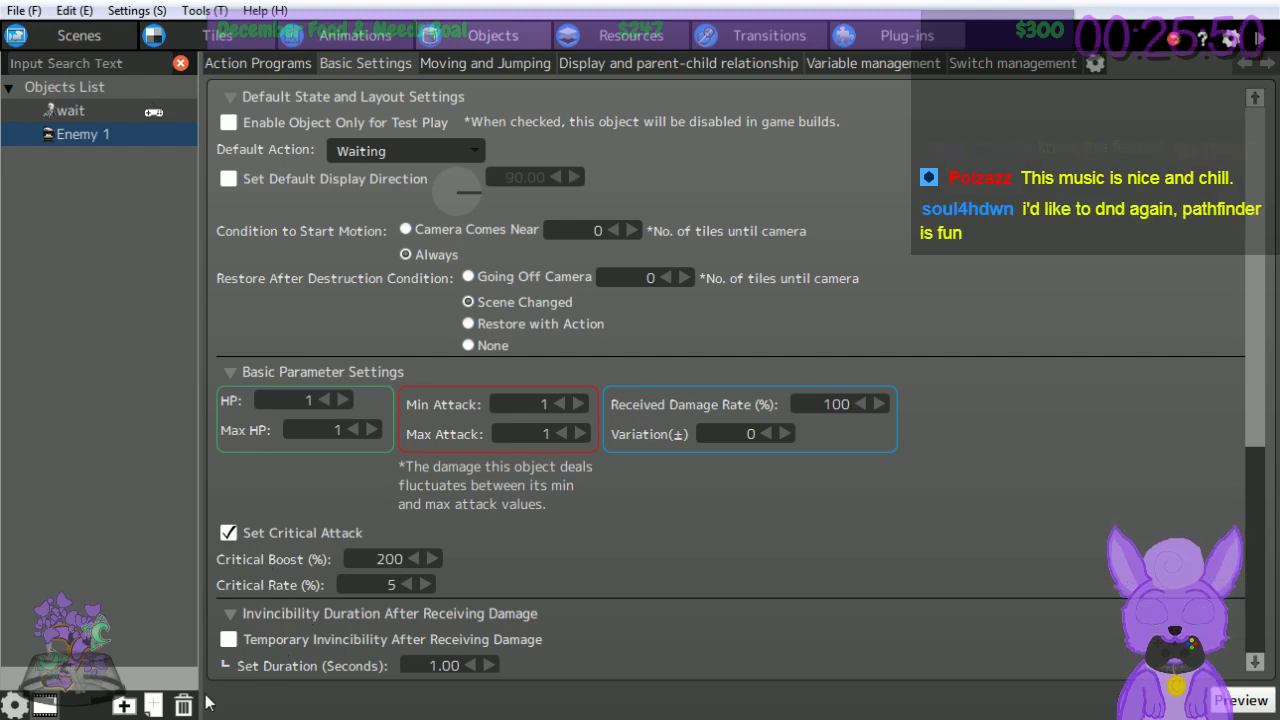
scroll(316, 372, down, 3)
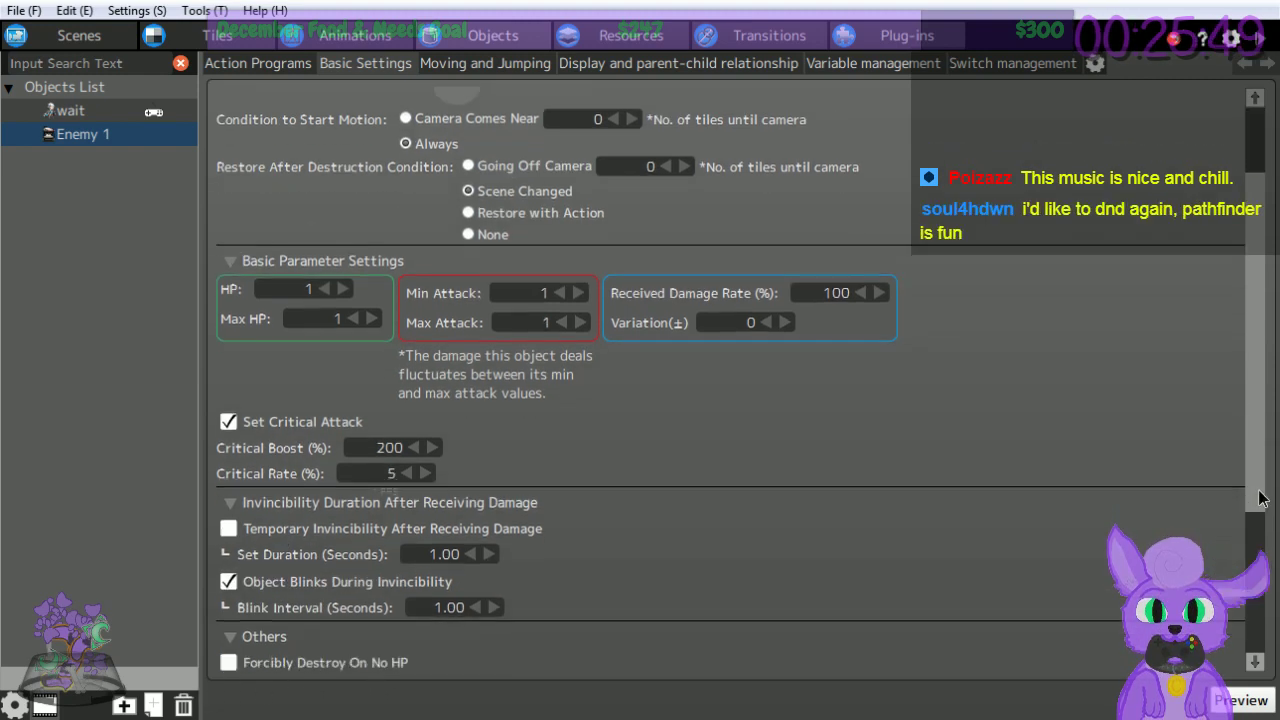
click(300, 339)
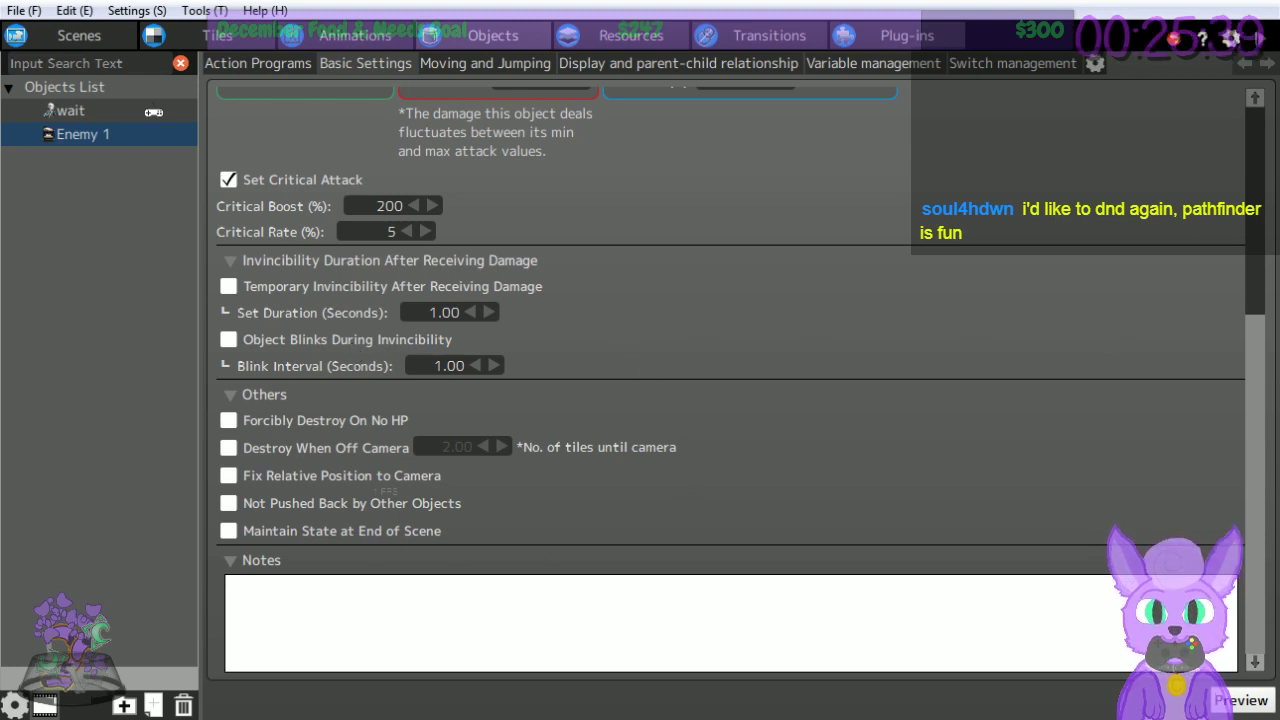
scroll(1263, 498, up, 5)
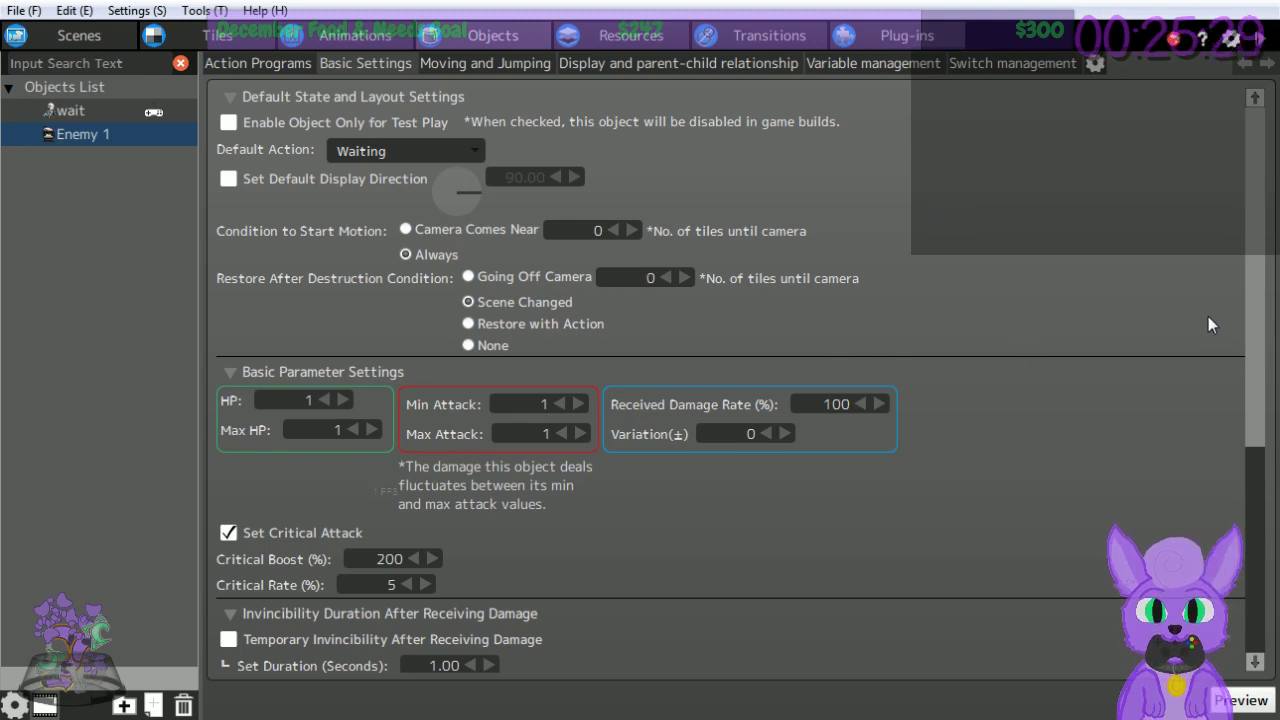
scroll(1260, 305, down, 1)
scroll(1260, 305, up, 1)
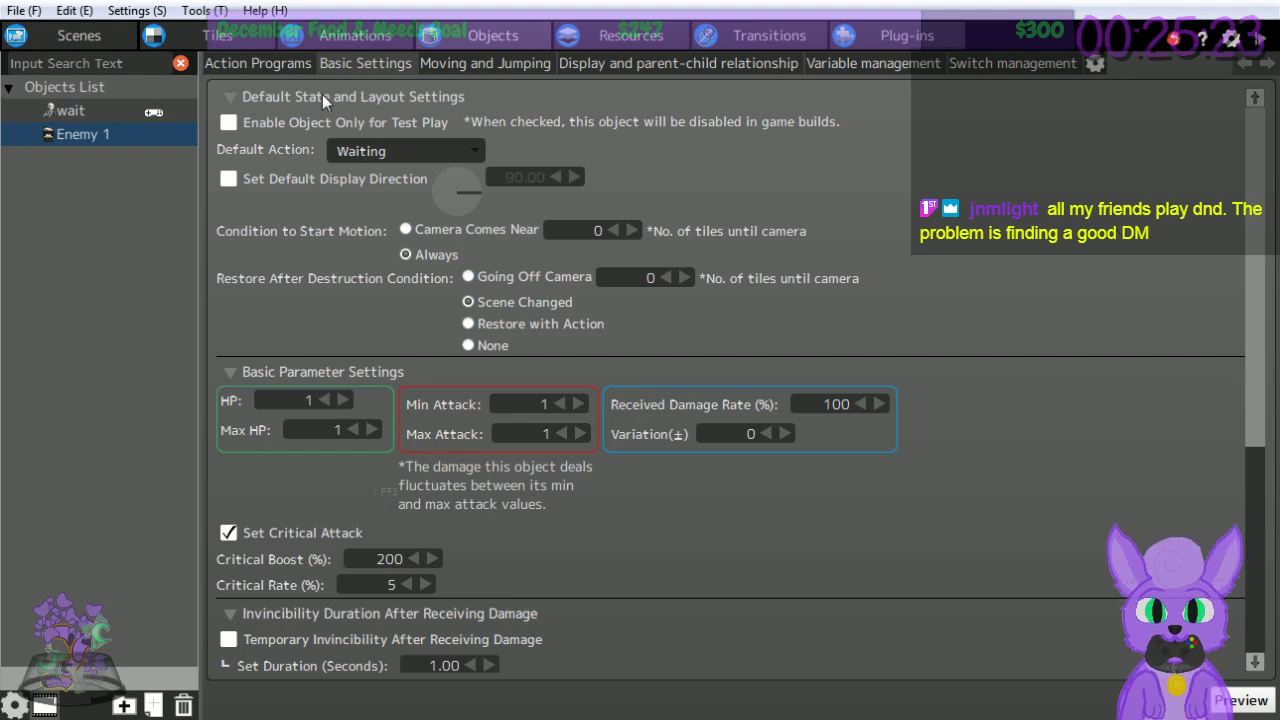
click(264, 63)
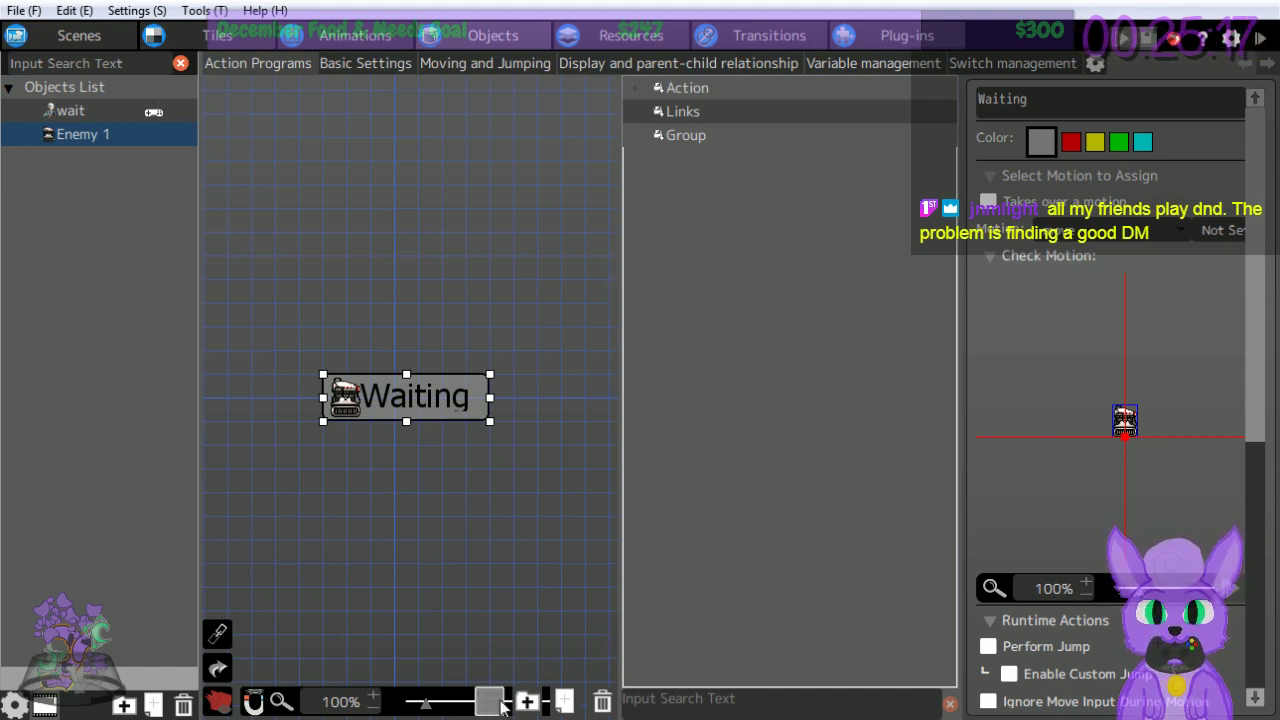
Add a new action to Enemy 1's graph and place it below Waiting.
click(445, 555)
right_click(445, 553)
click(548, 568)
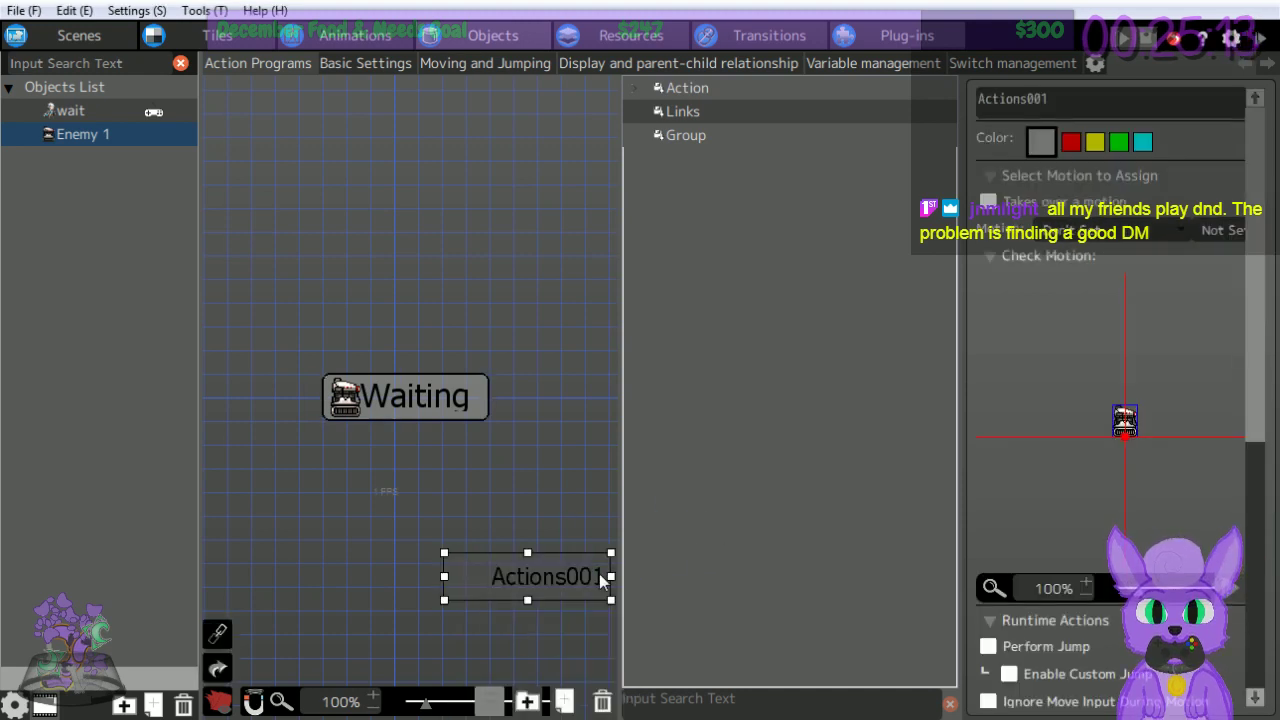
drag(523, 586, 522, 501)
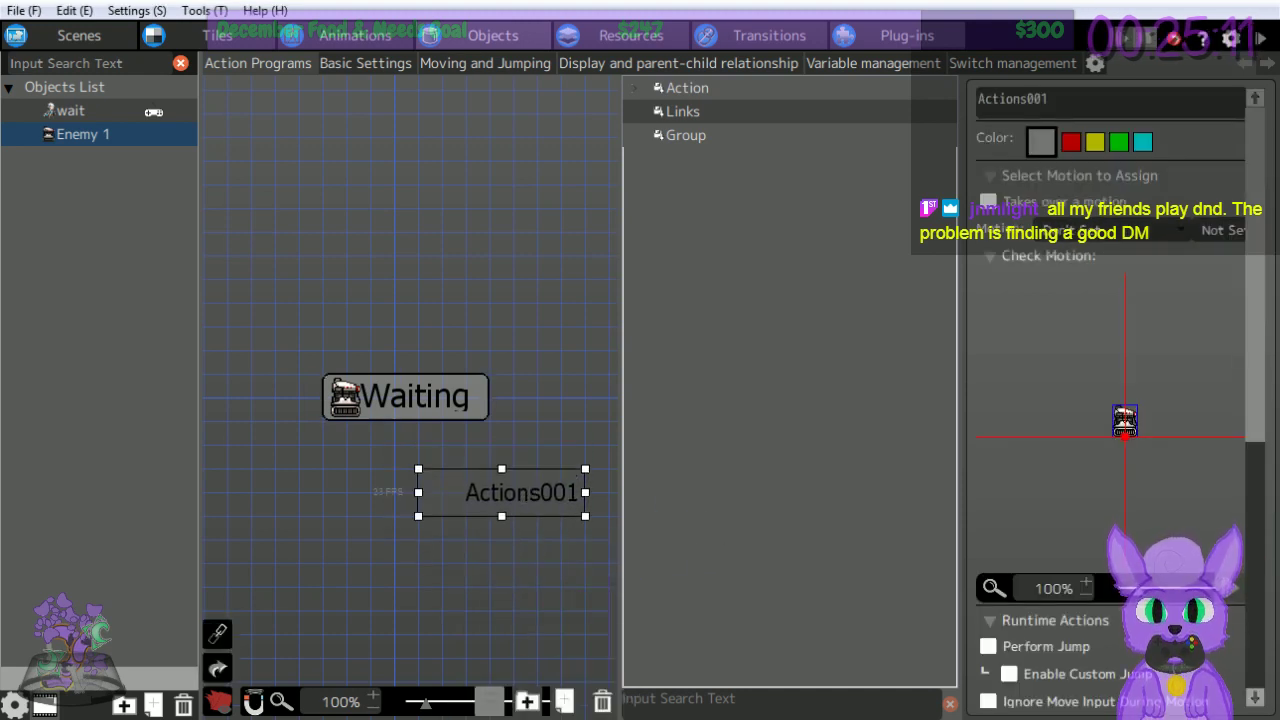
Name the new action Destroy, correcting the misspelled 'Destory'.
key(ctrl+a)
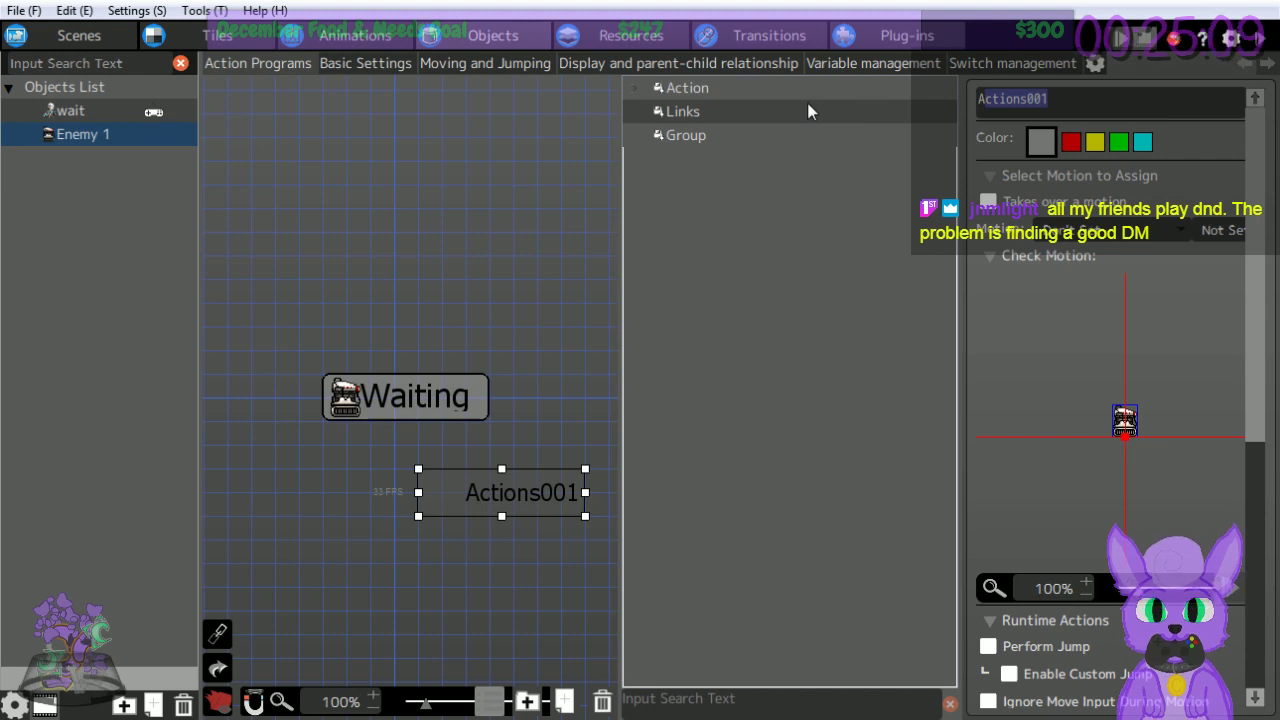
key(BackSpace)
text(Destory)
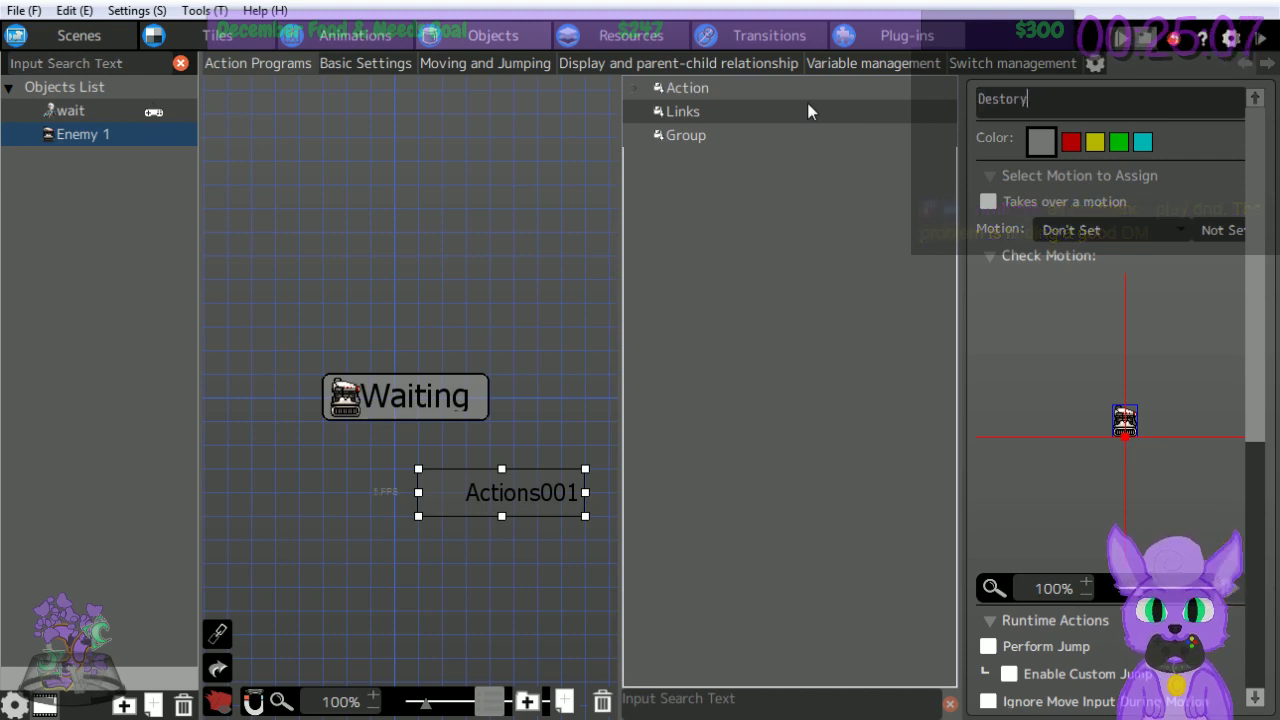
key(Left)
key(Left)
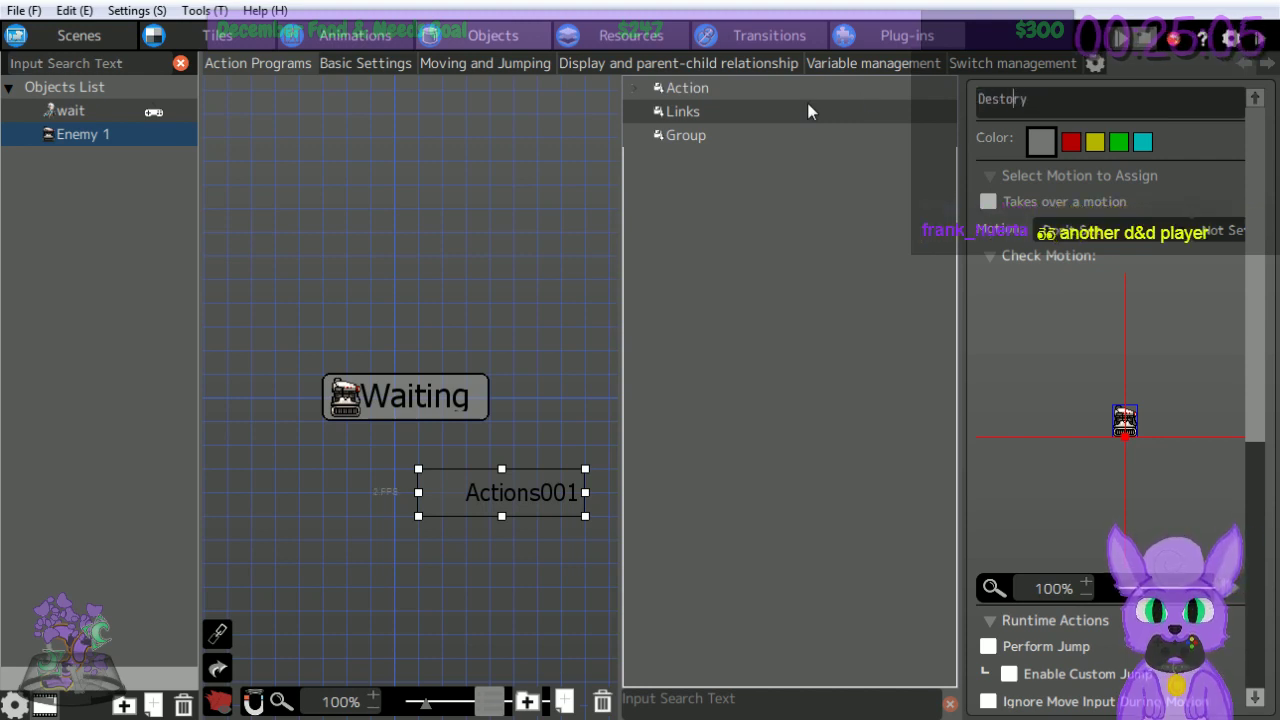
key(Right)
text(o)
key(Return)
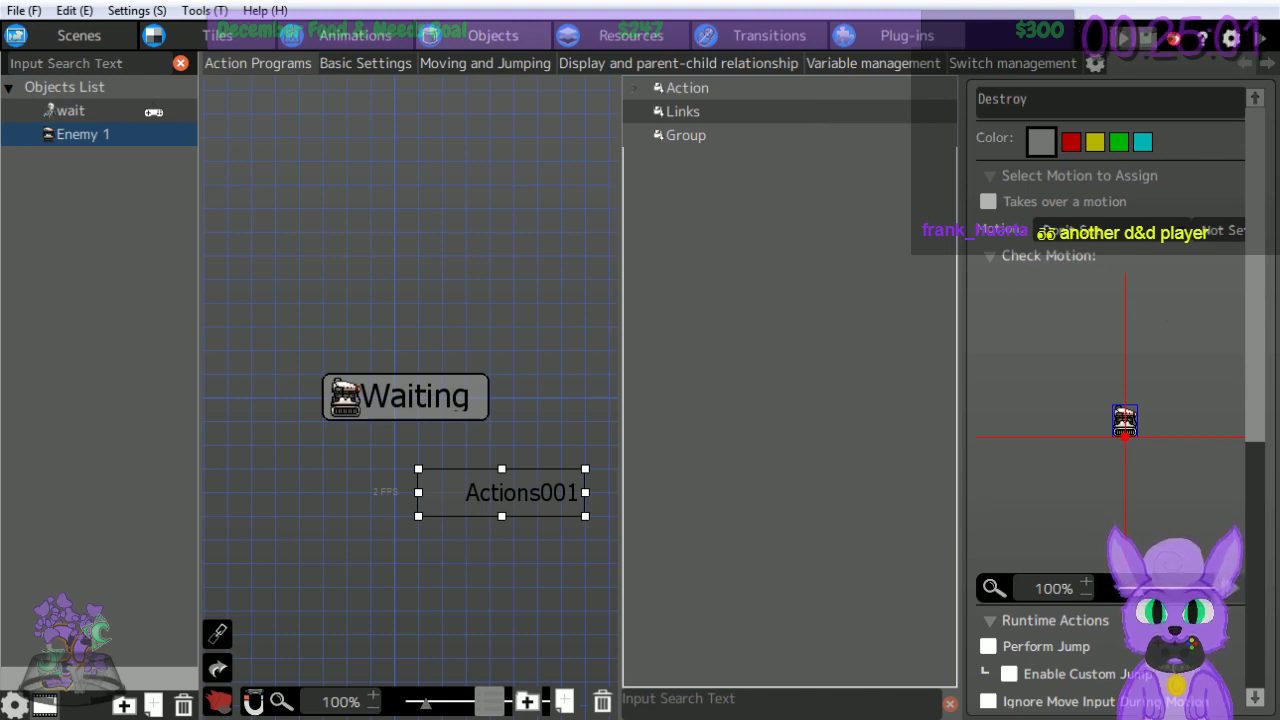
key(Return)
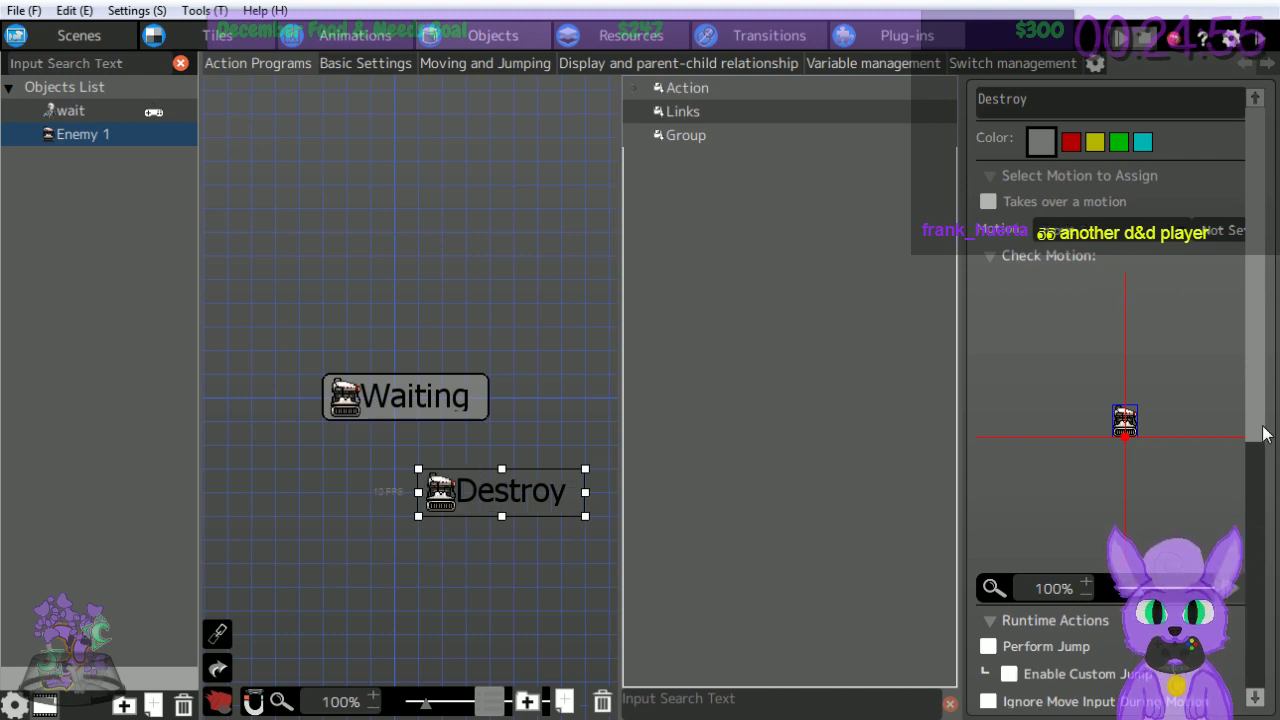
drag(1264, 437, 1257, 472)
scroll(1110, 420, down, 5)
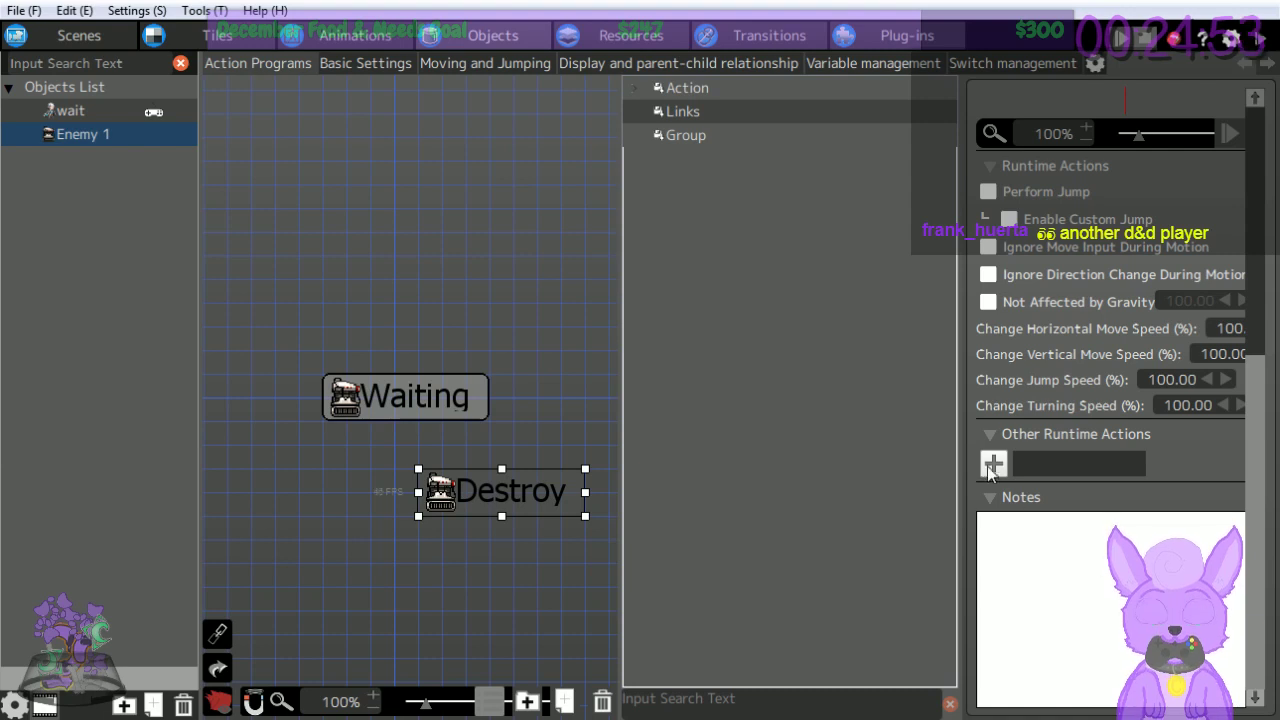
Check Destroy Object in the Destroy action's Other Runtime Actions list.
click(993, 463)
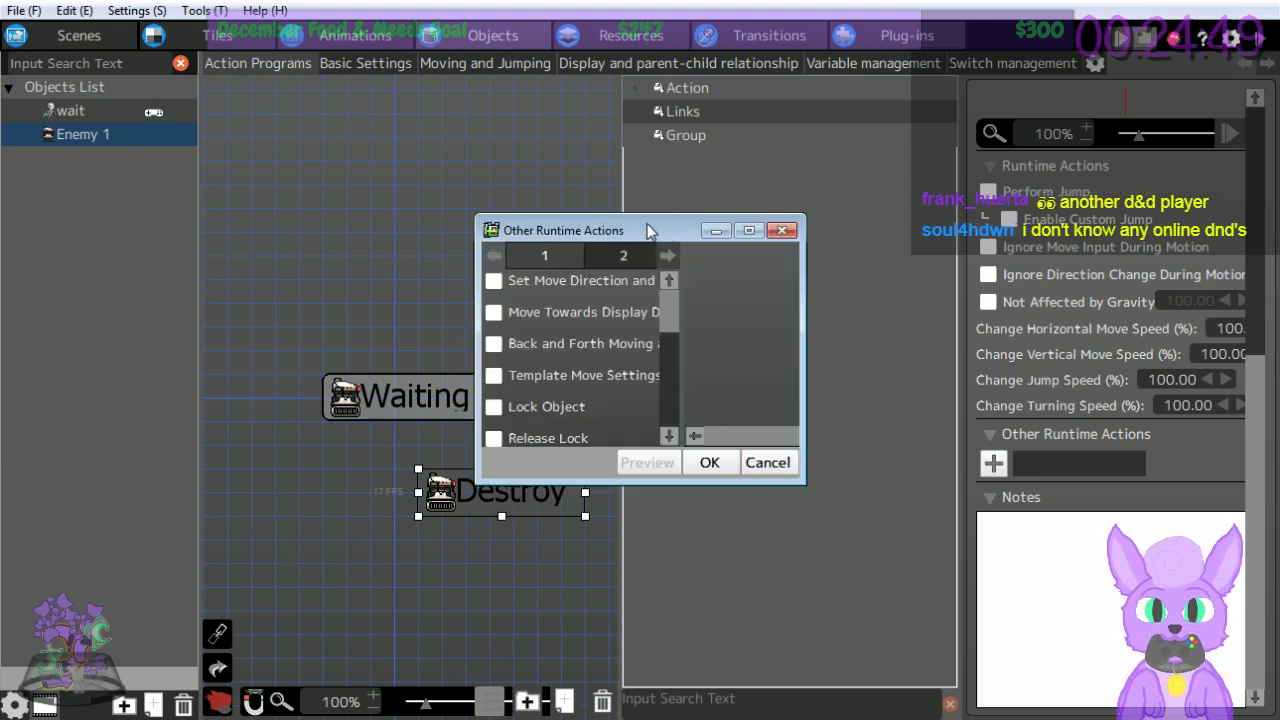
drag(638, 230, 412, 262)
click(663, 313)
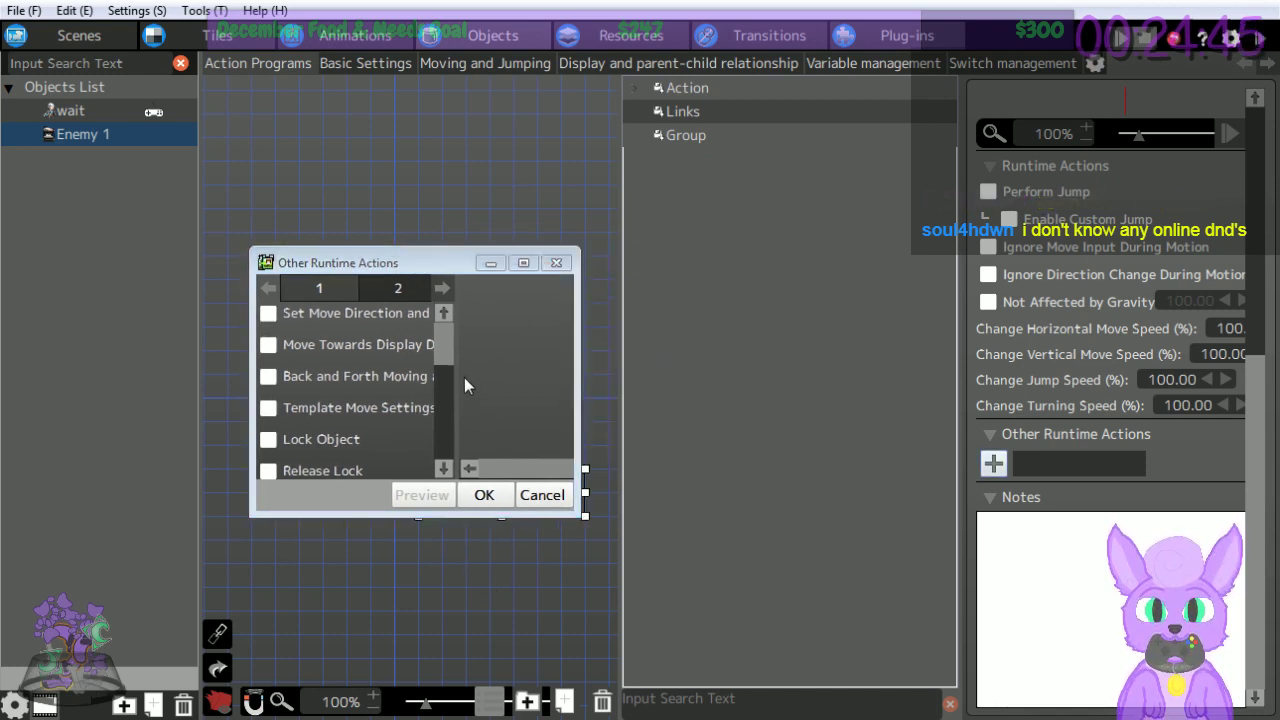
drag(451, 338, 451, 440)
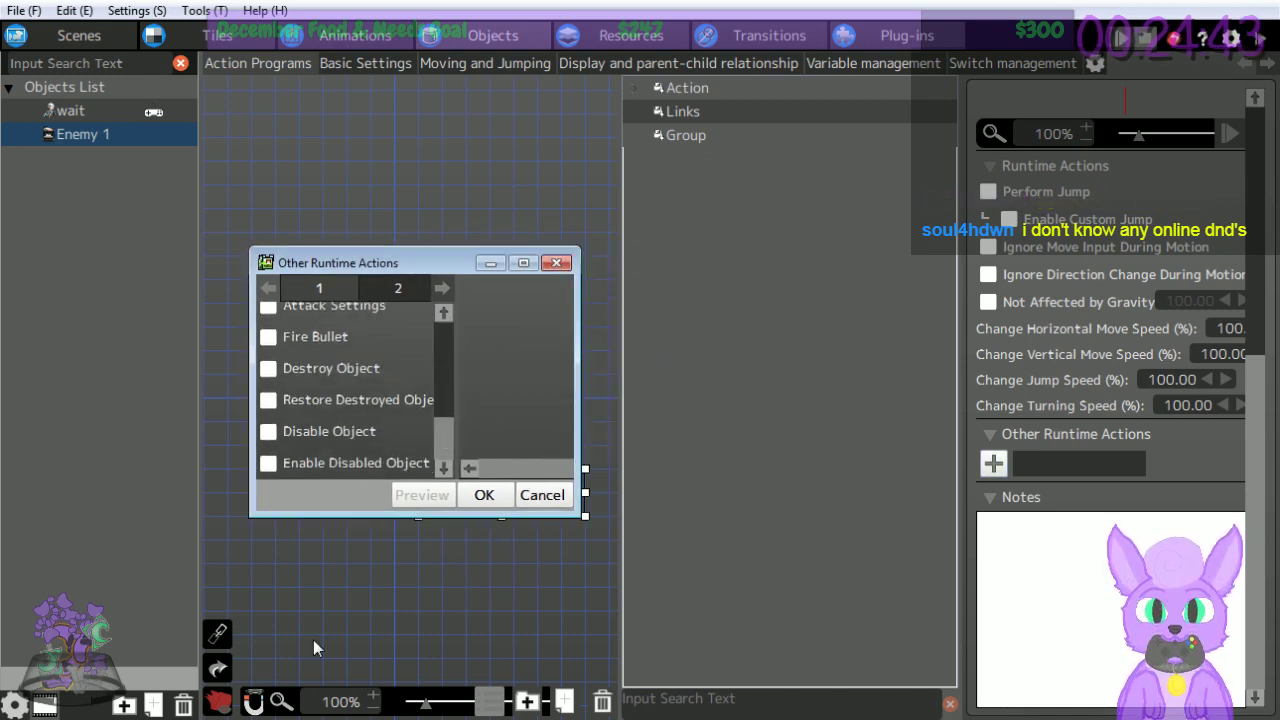
click(298, 377)
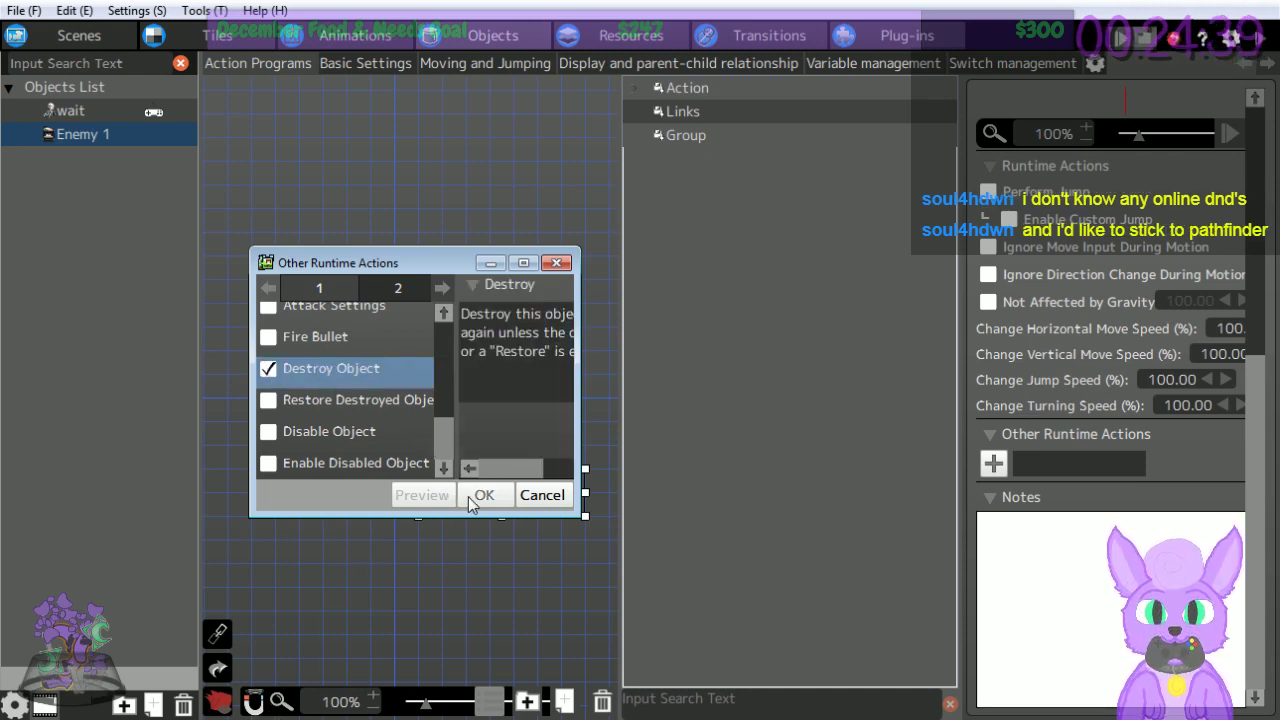
Enlarge the runtime actions dialog to show Destroy Object's full description.
mouse_move(495, 469)
mouse_down()
mouse_move(565, 478)
mouse_move(486, 490)
mouse_up()
drag(585, 516, 953, 559)
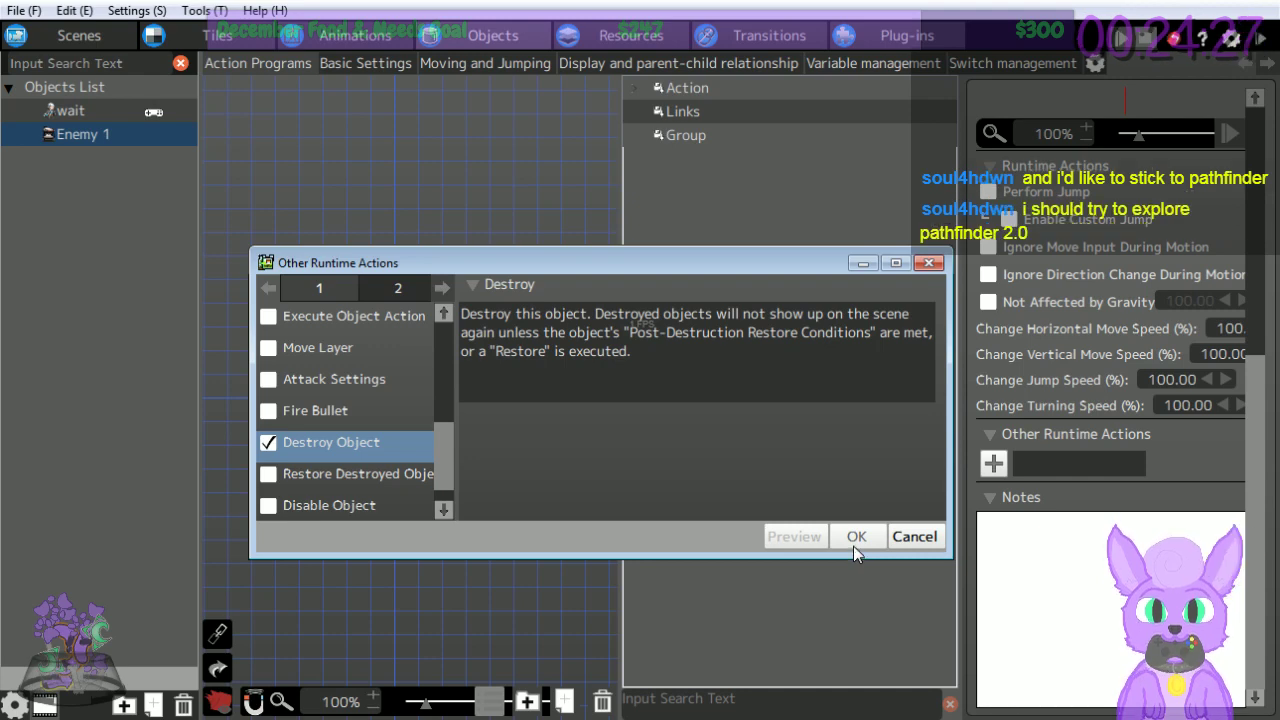
click(410, 699)
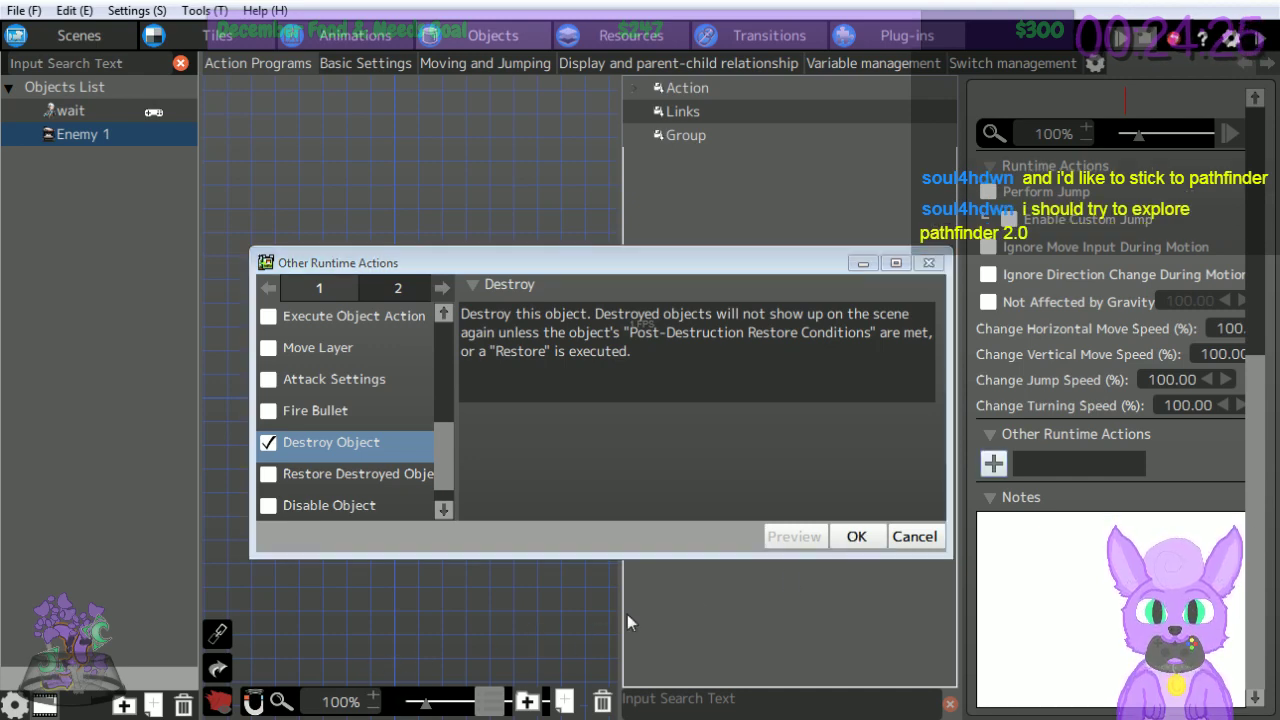